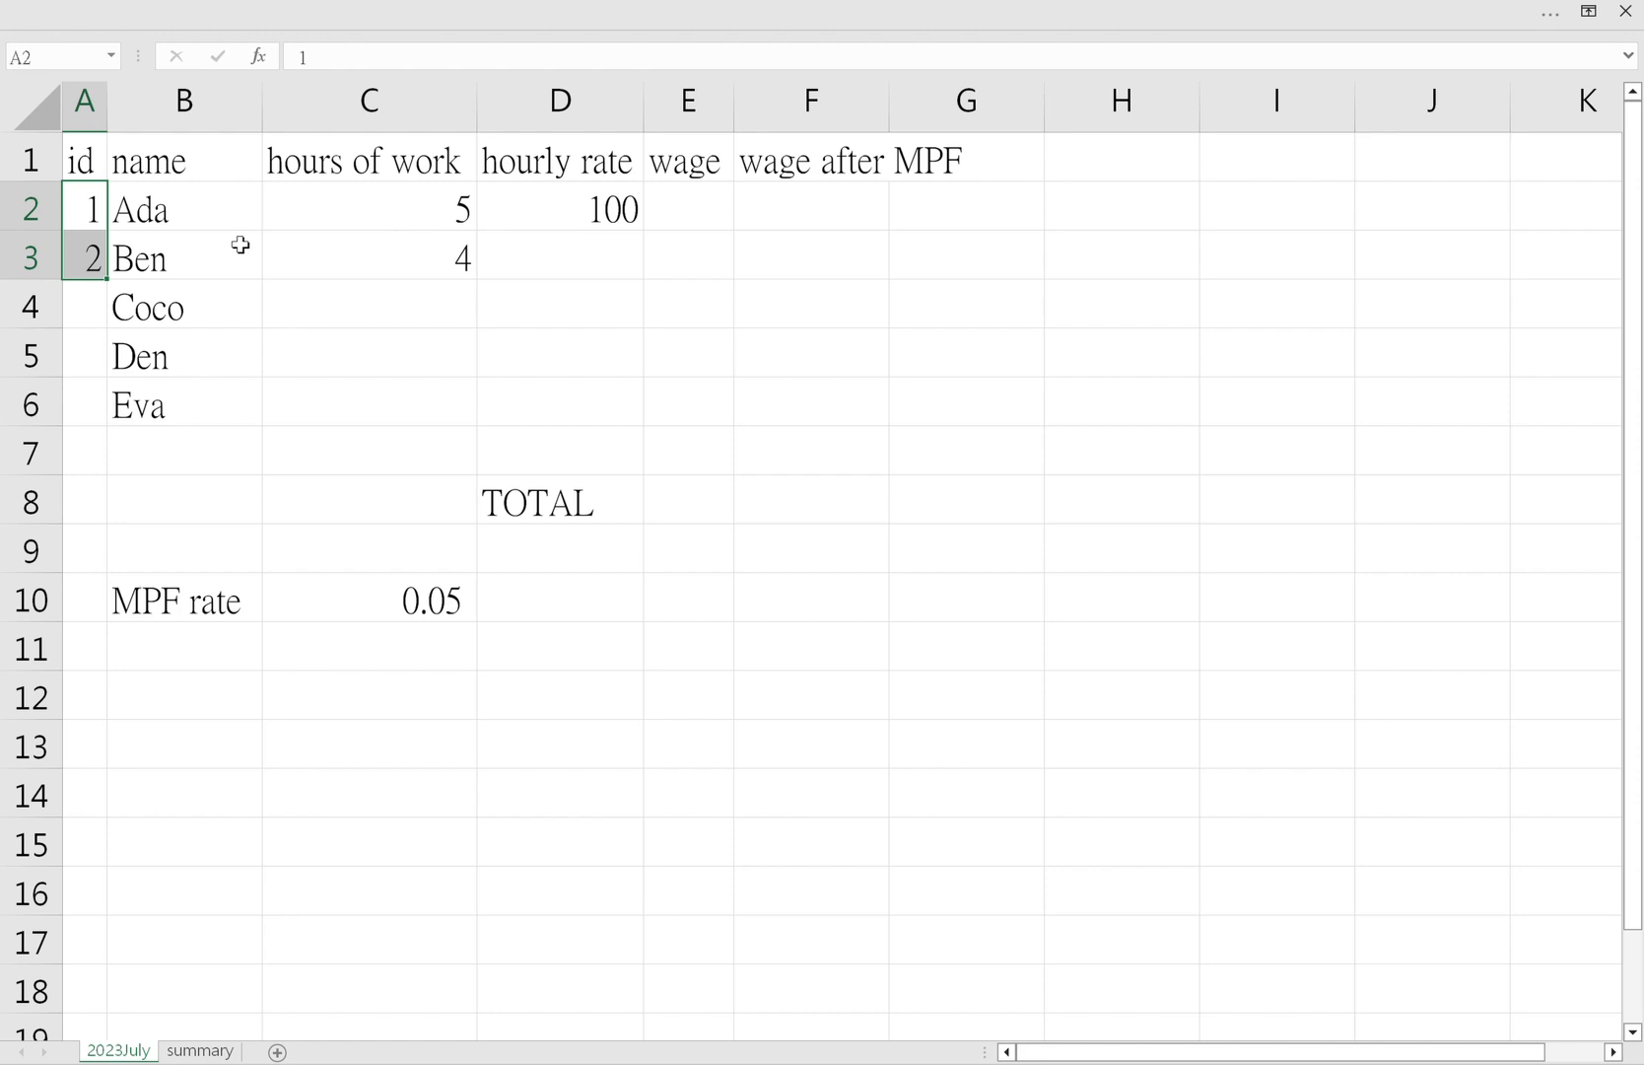
- Enter the ids 1 and 2 in cells A2 and A3
{"action": "left_click", "coordinate": [183, 226]}
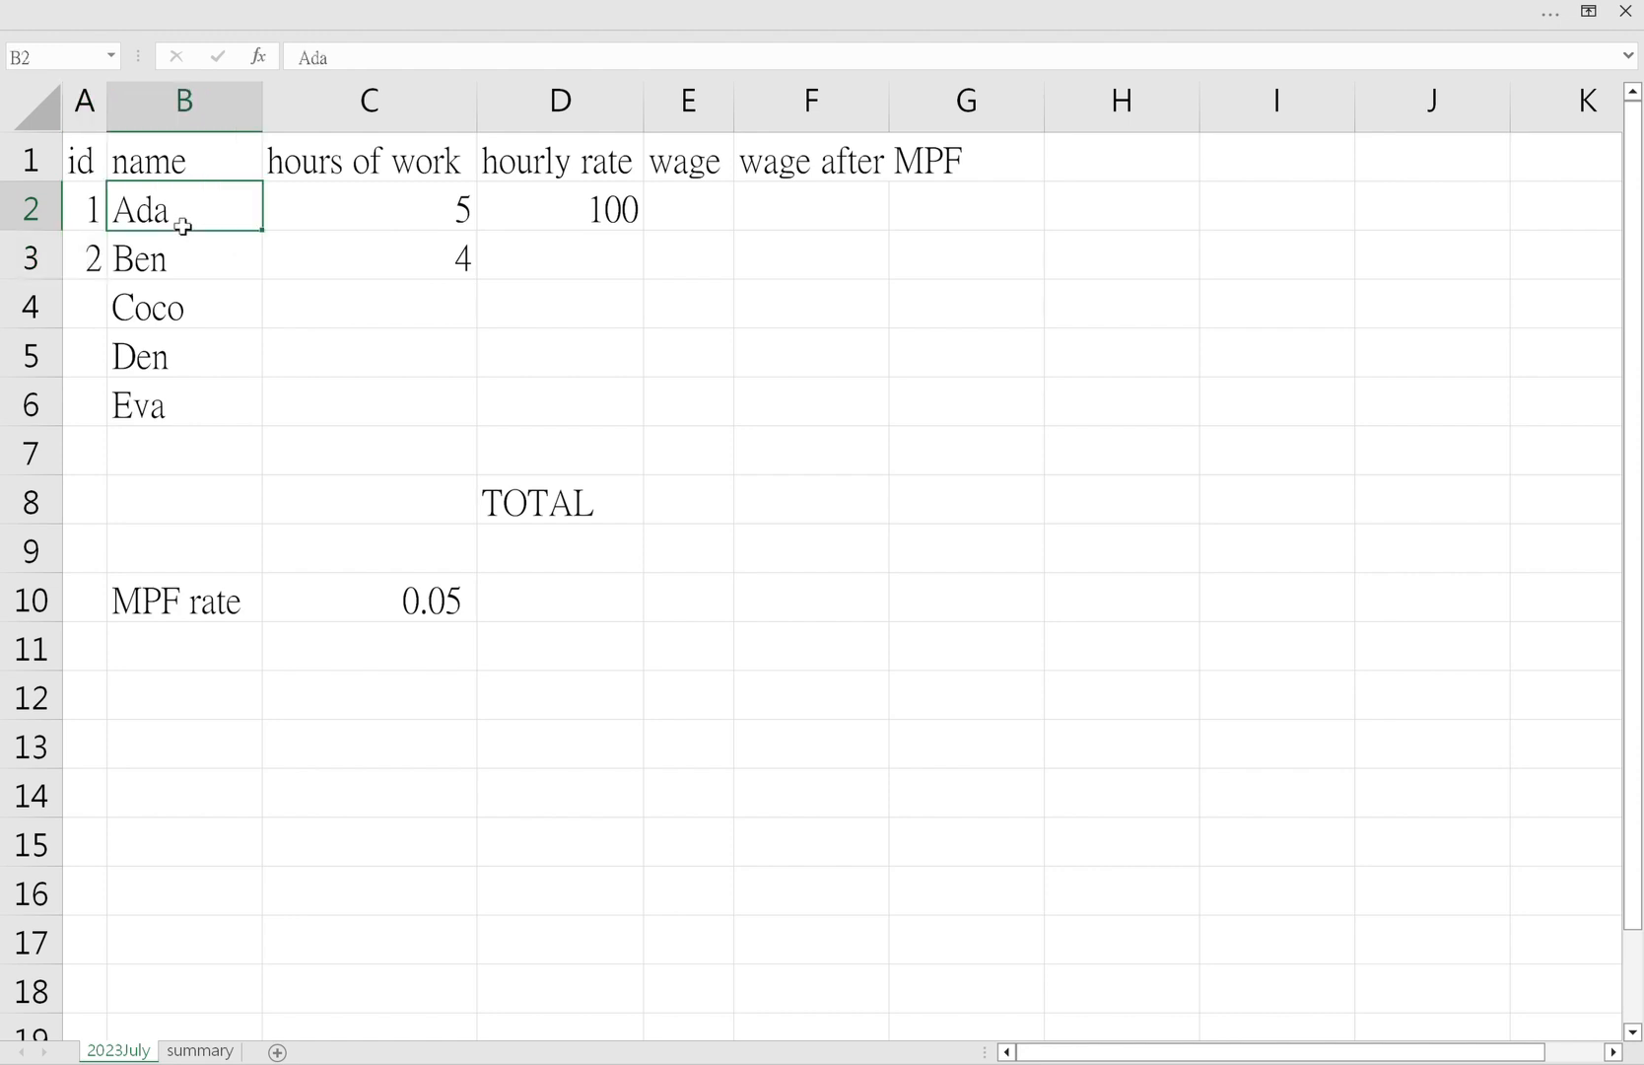
{"action": "left_click_drag", "start_coordinate": [93, 218], "coordinate": [118, 278]}
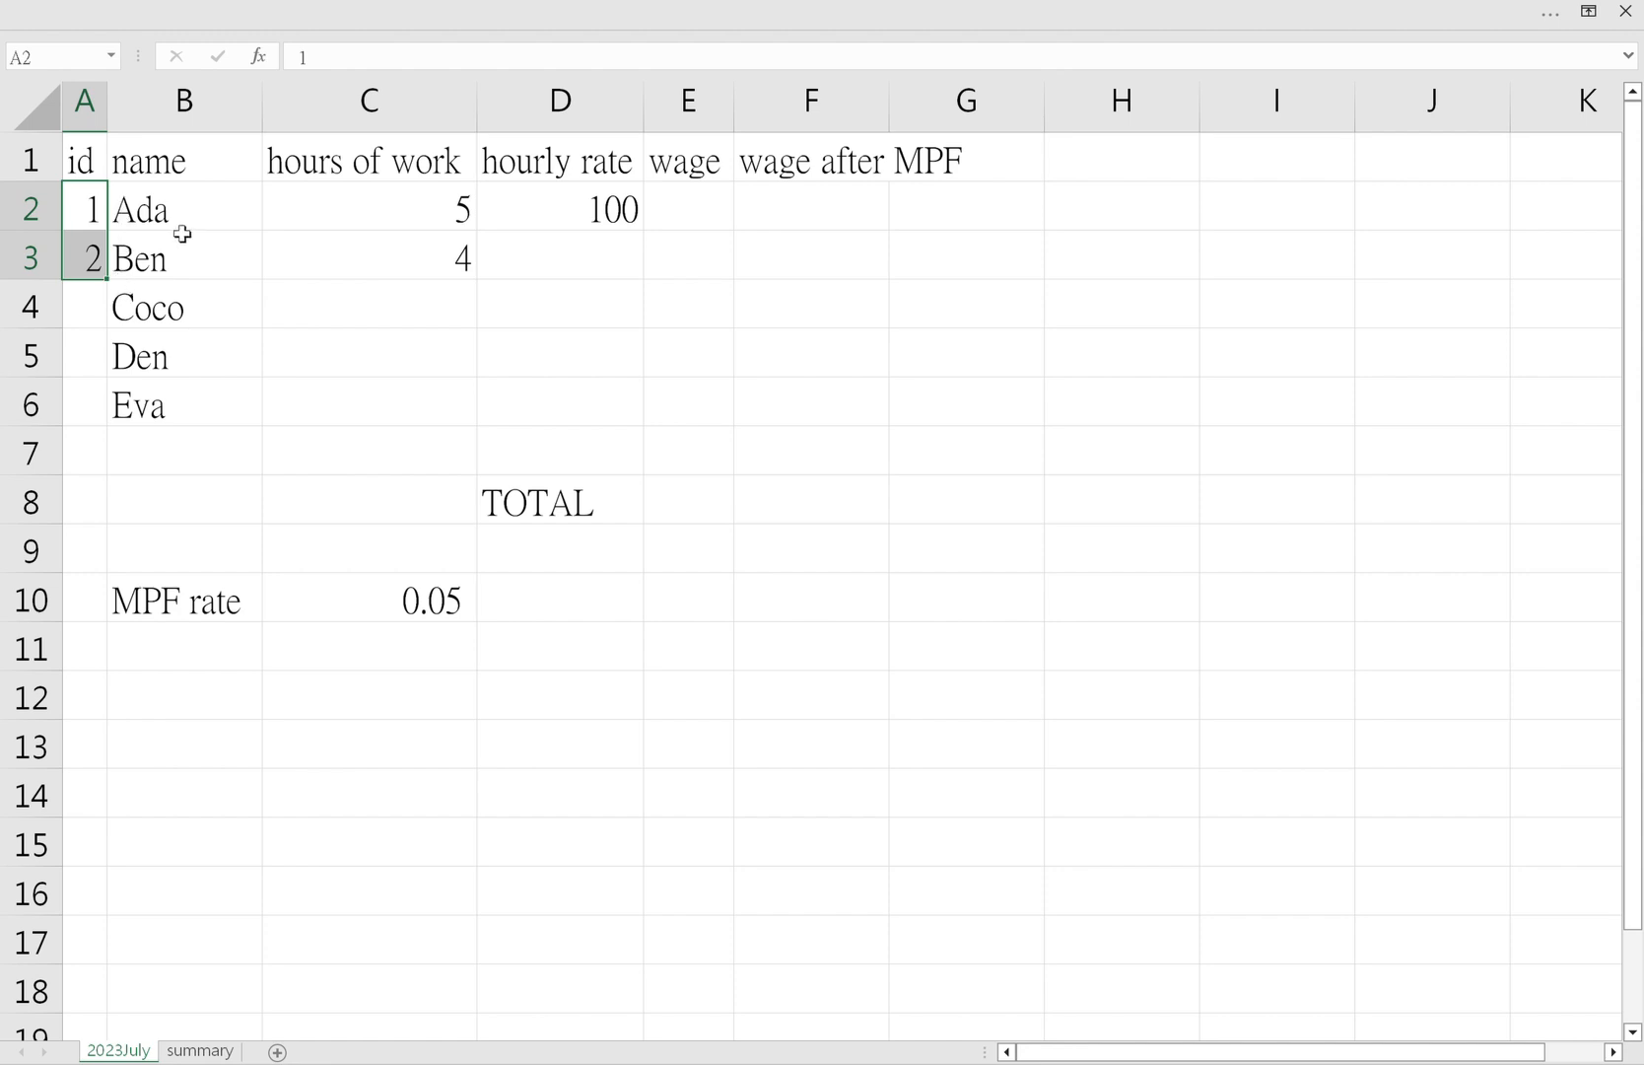
{"action": "left_click", "coordinate": [94, 222]}
{"action": "type", "text": "1"}
{"action": "key", "text": "Return"}
{"action": "type", "text": "2"}
{"action": "key", "text": "Return"}
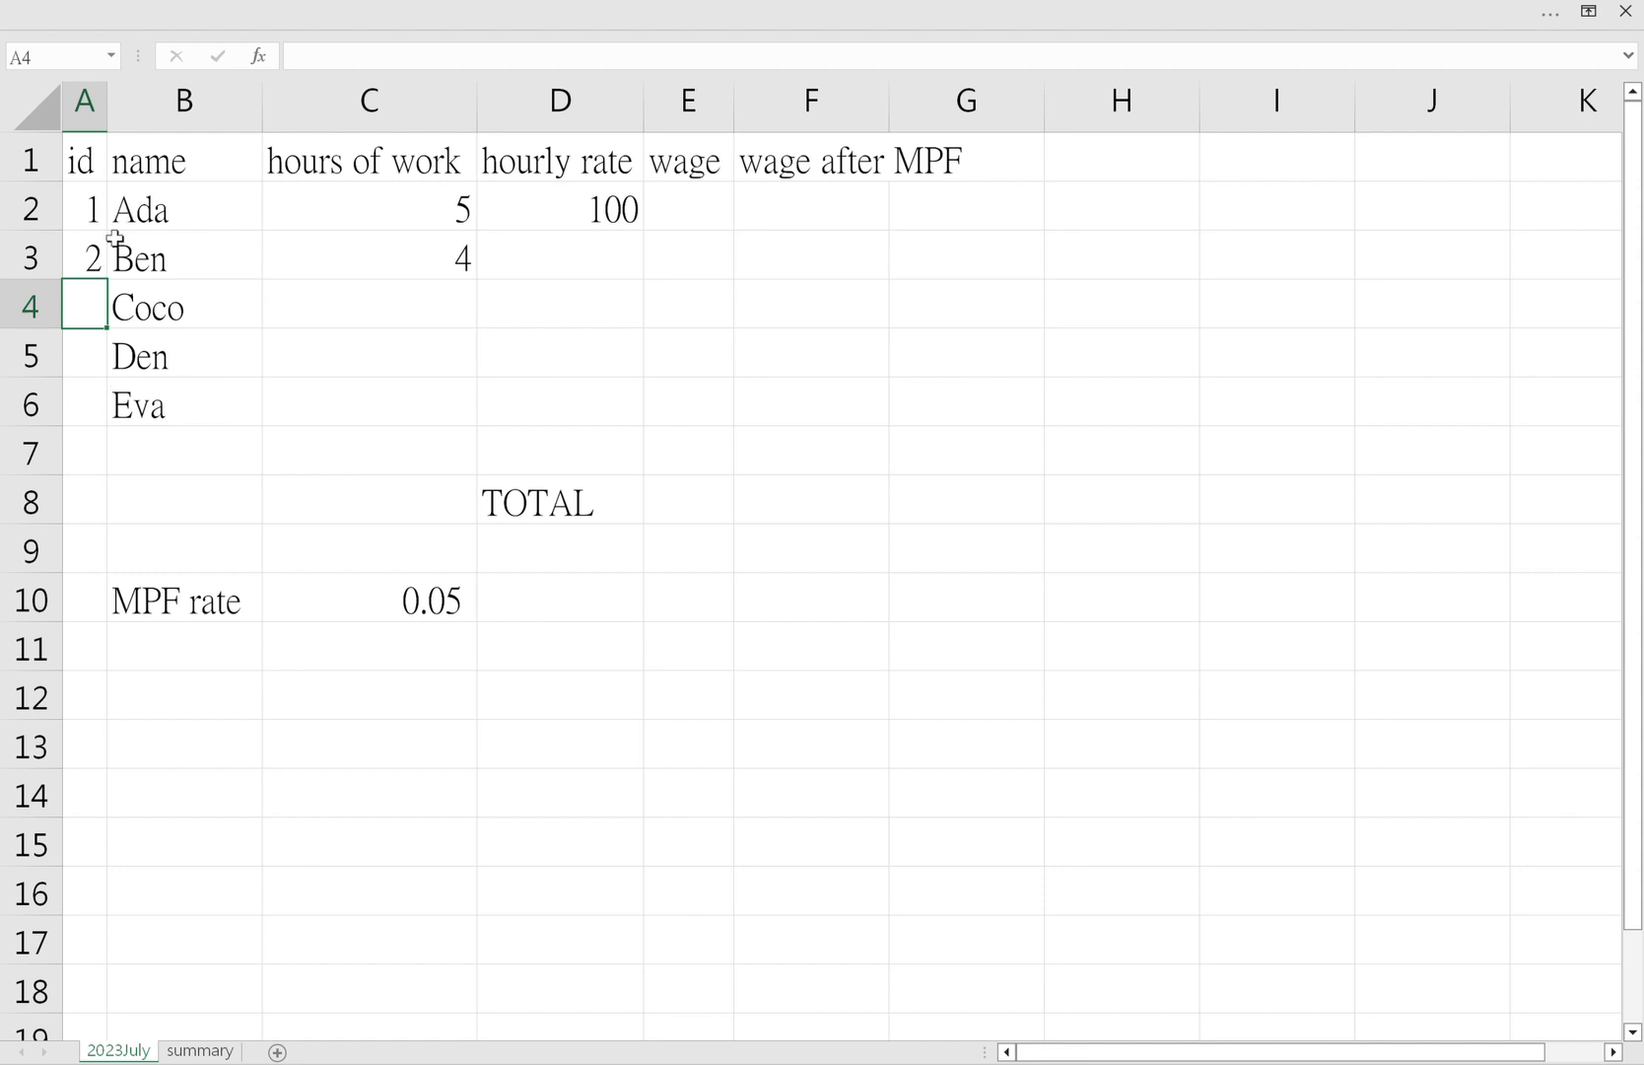
- Try filling the id column down to A6 from cell A3 alone, and undo the fill
{"action": "left_click_drag", "start_coordinate": [95, 219], "coordinate": [98, 271]}
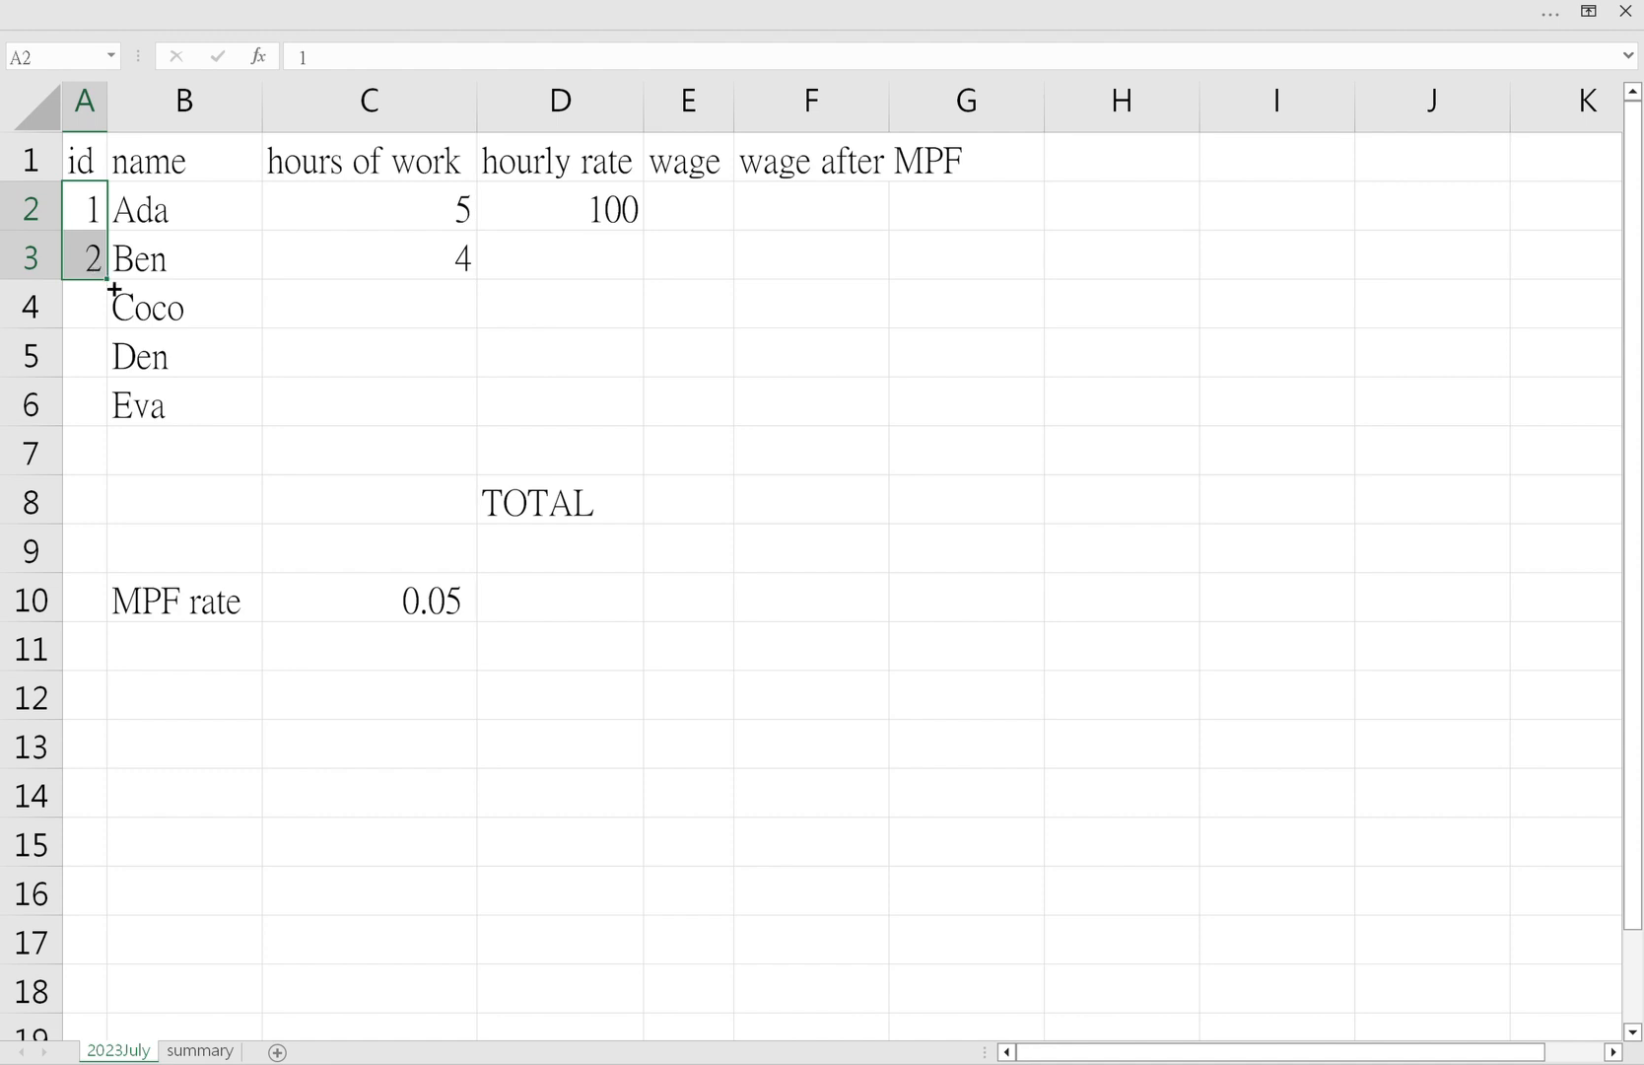
{"action": "left_click", "coordinate": [125, 259]}
{"action": "left_click", "coordinate": [96, 258]}
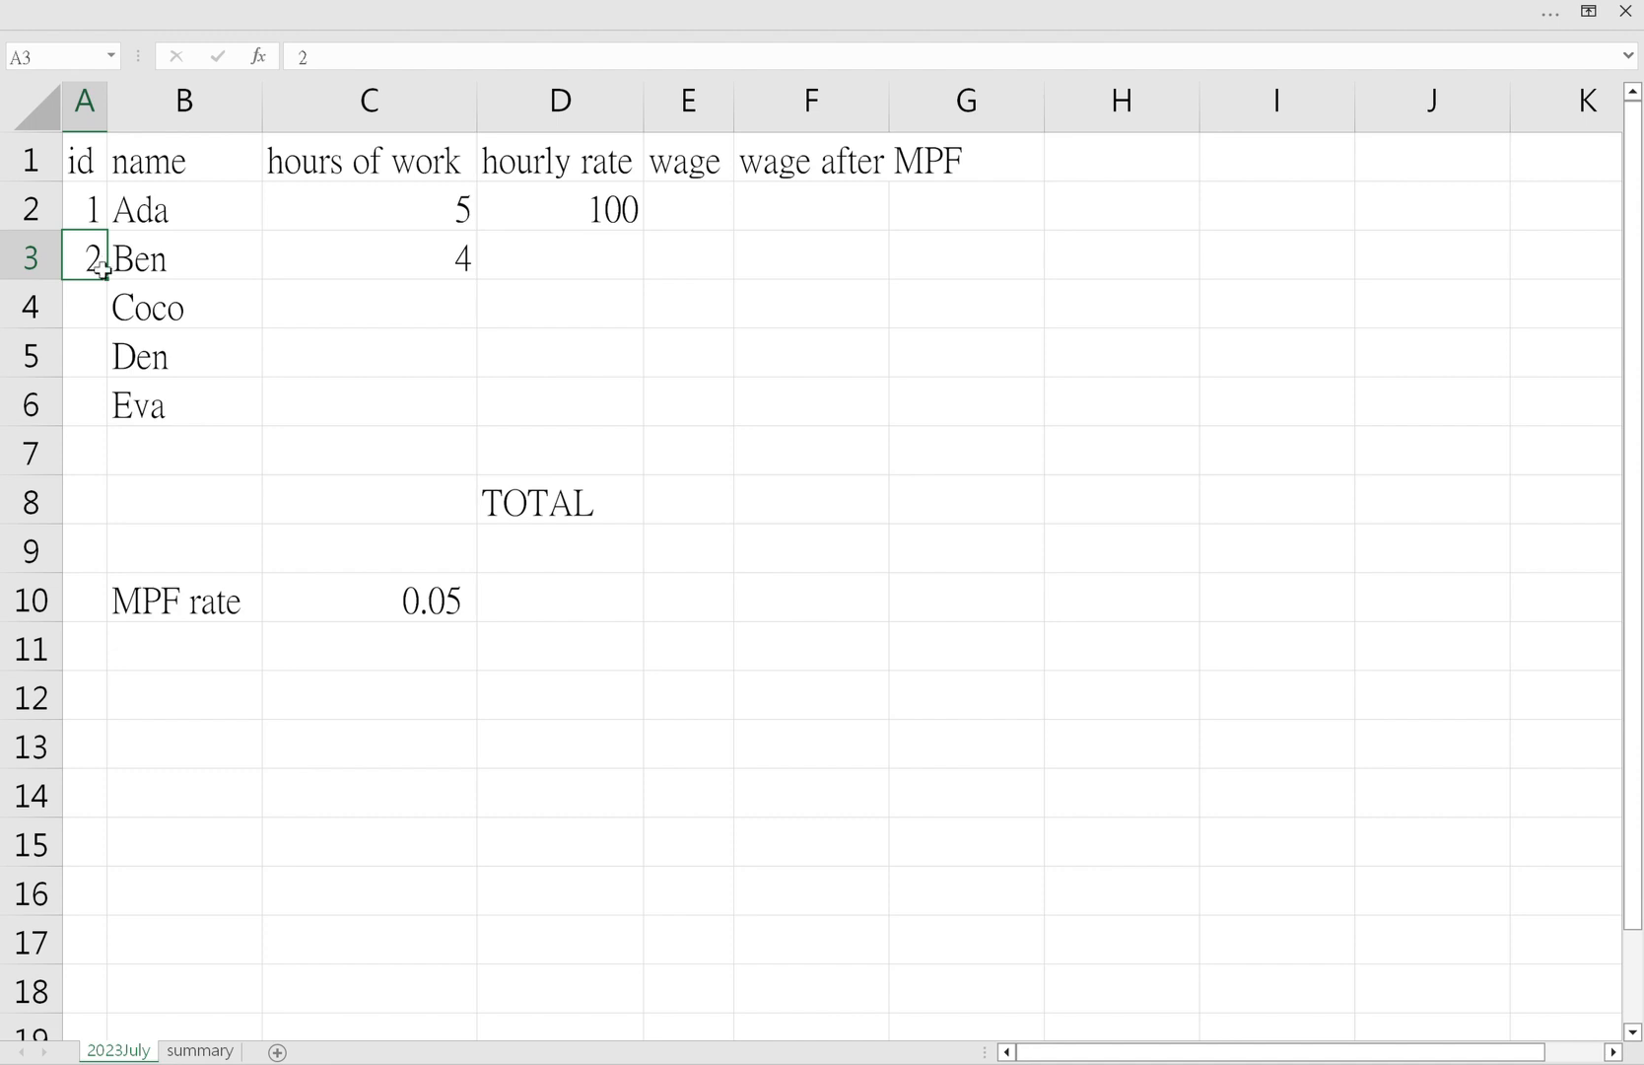
{"action": "double_click", "coordinate": [113, 286]}
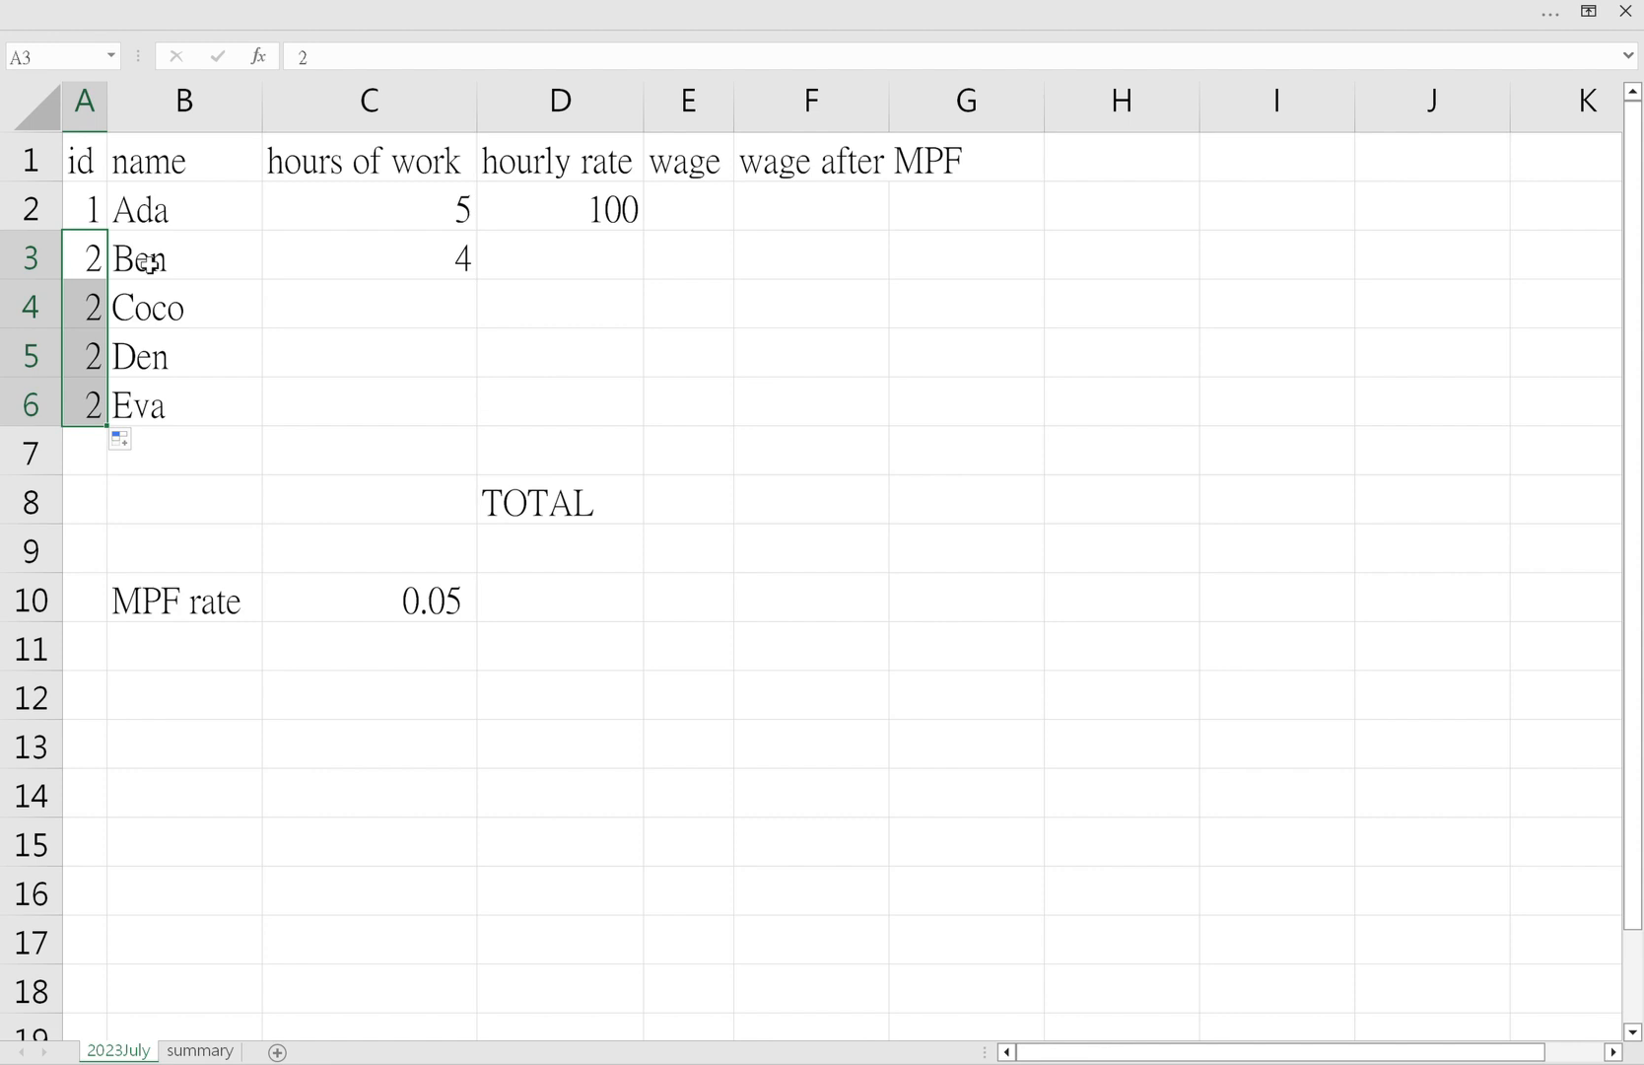
{"action": "key", "text": "ctrl+z"}
- Extend the id series from A2:A3 and the hours of work series from C2:C3 down to row 6
{"action": "left_click", "coordinate": [101, 212]}
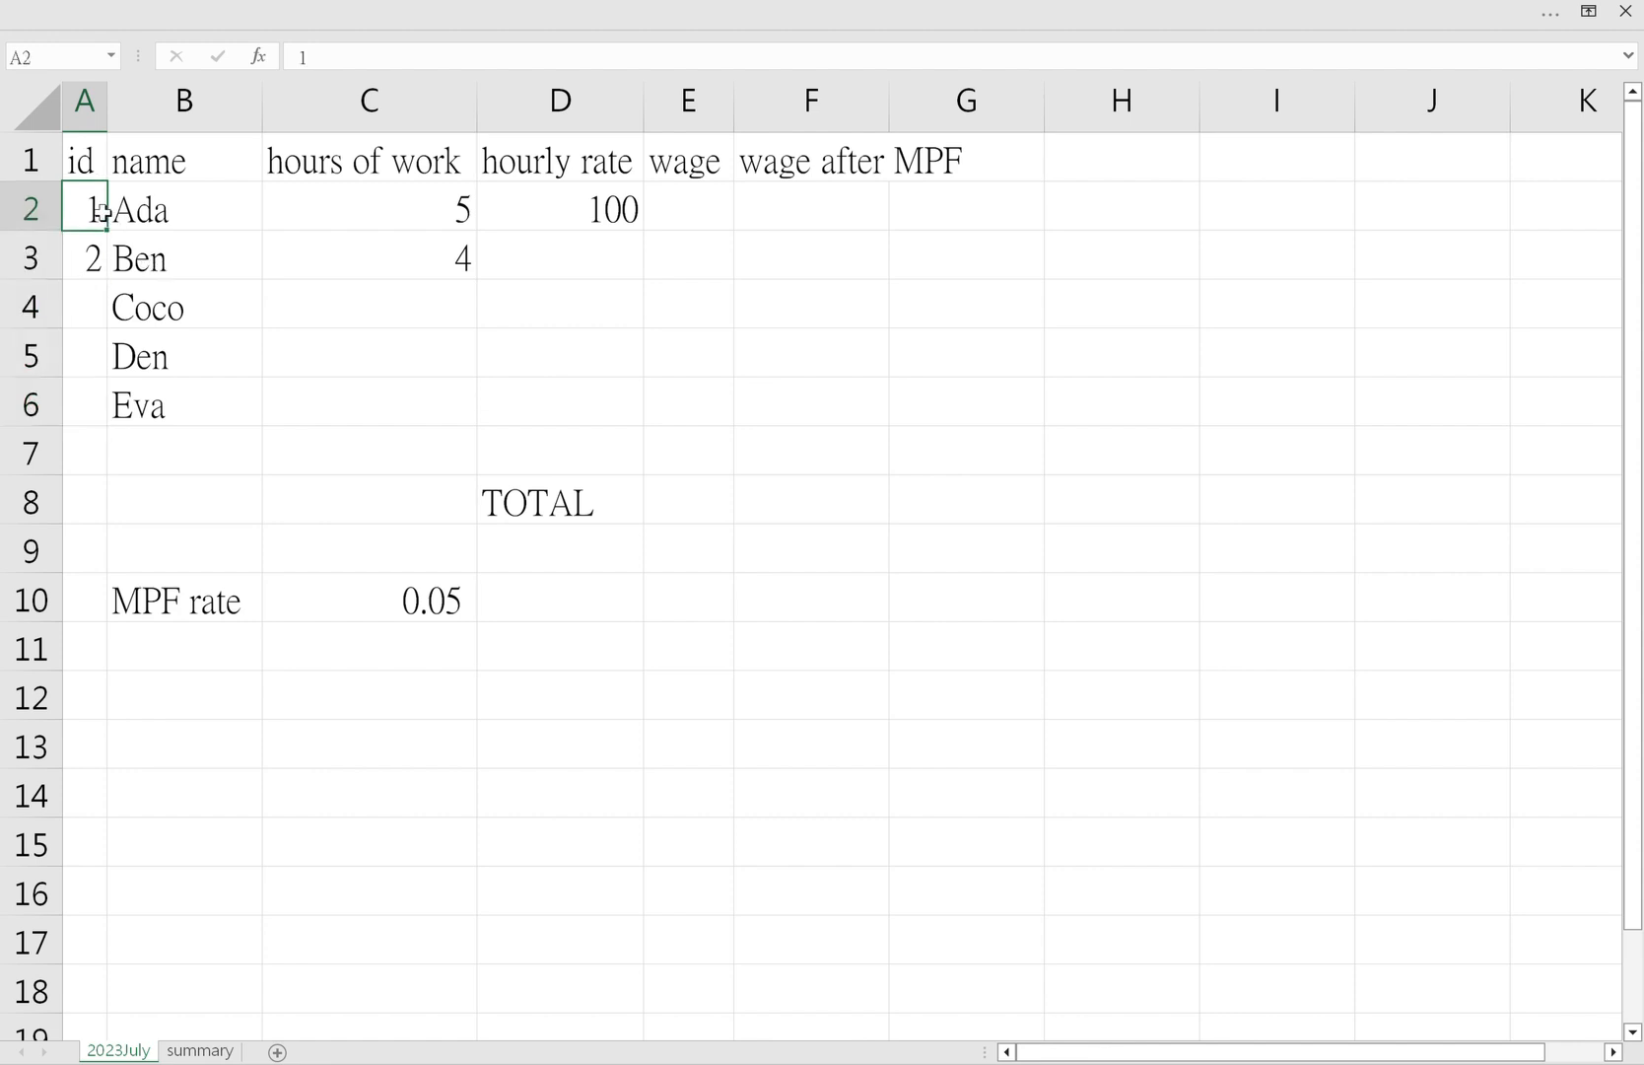
{"action": "left_click_drag", "start_coordinate": [101, 211], "coordinate": [97, 258]}
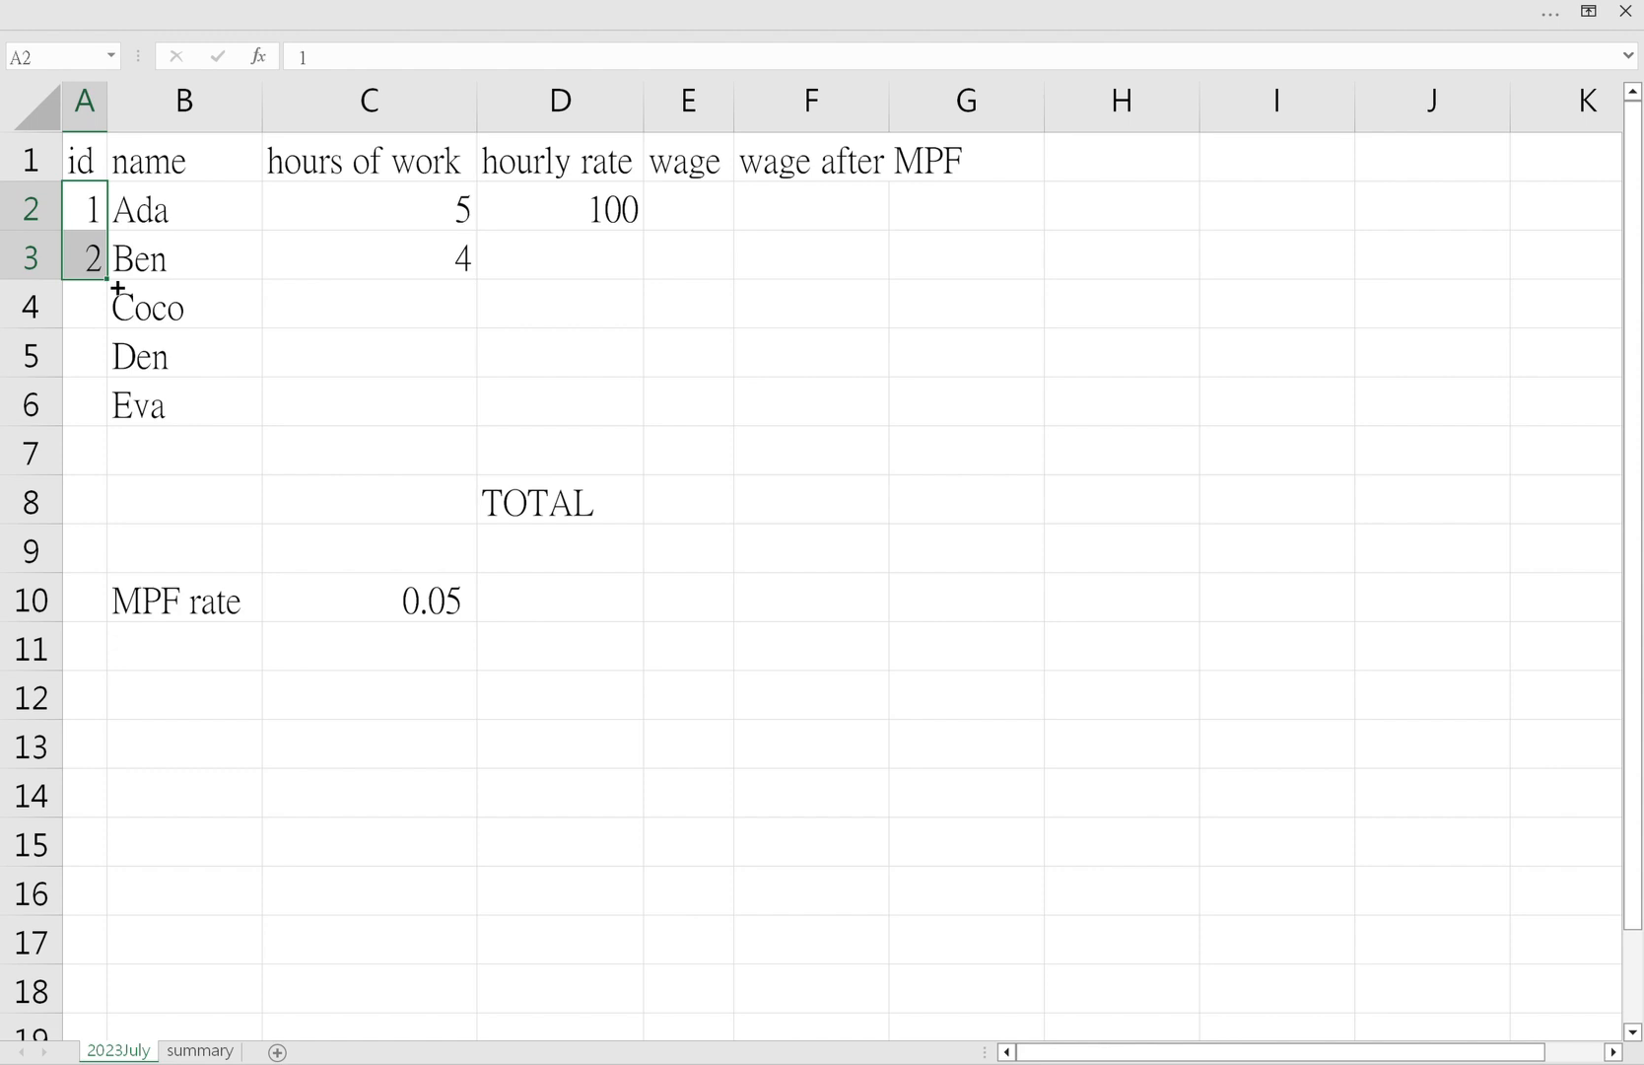
{"action": "double_click", "coordinate": [118, 287]}
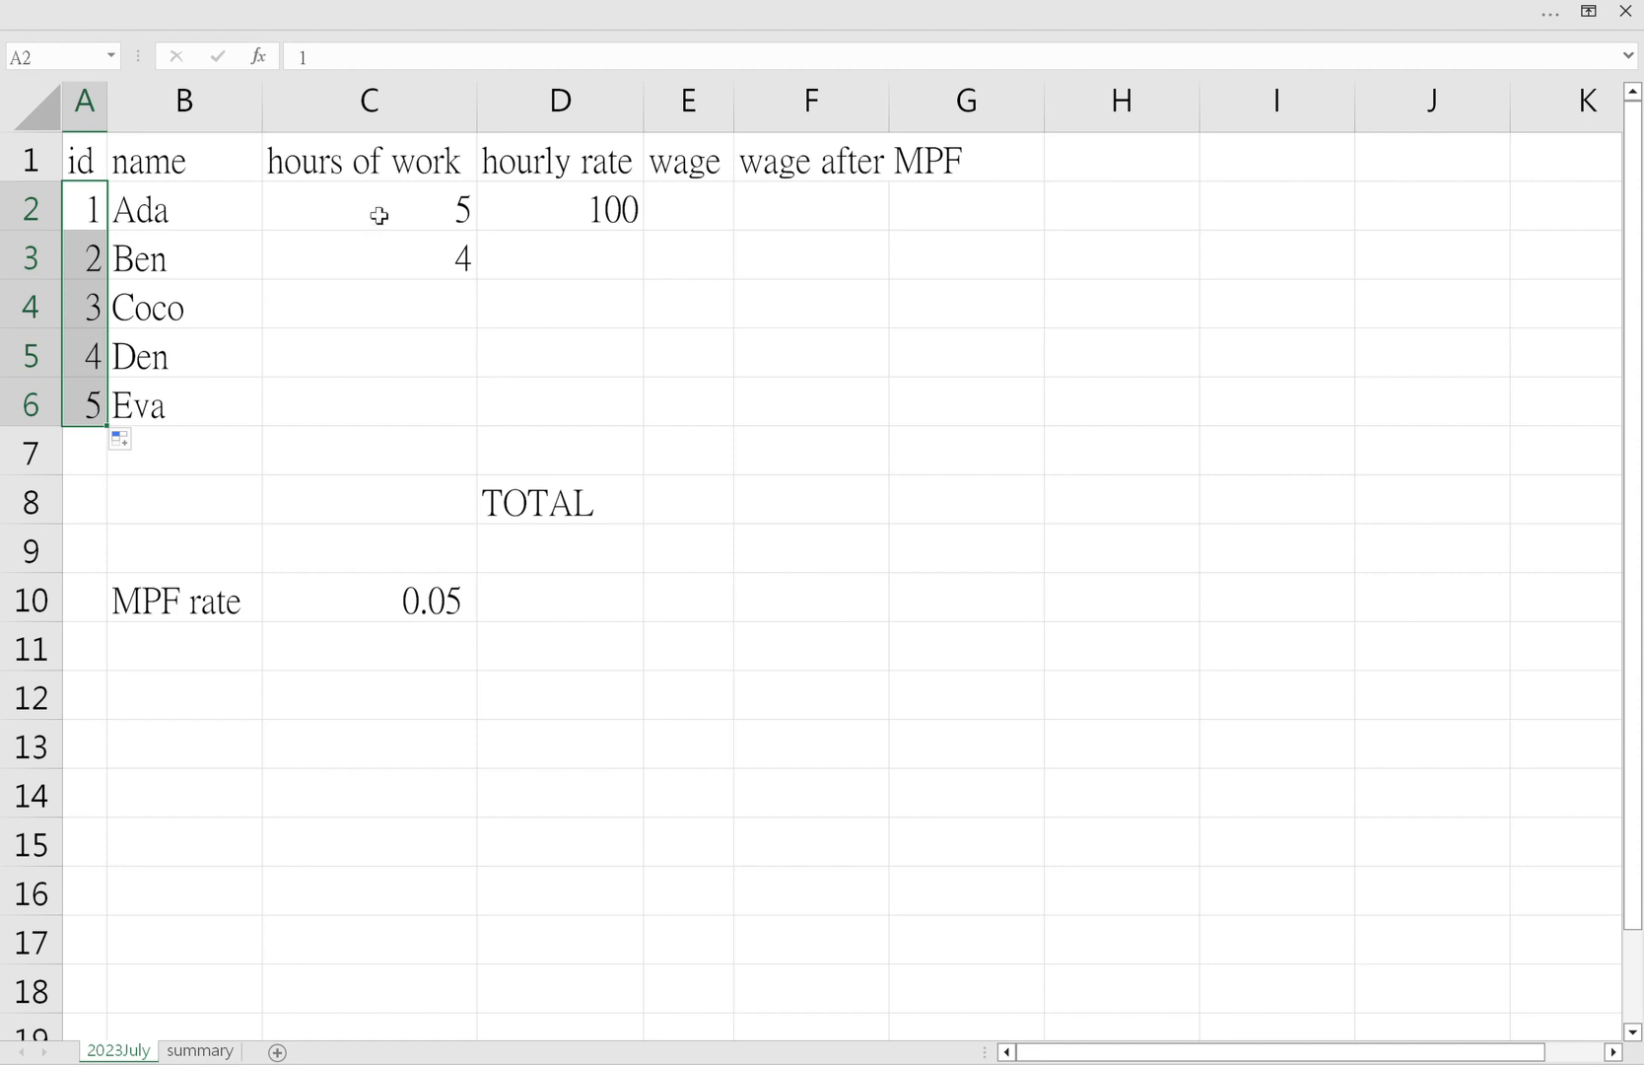
{"action": "left_click_drag", "start_coordinate": [382, 221], "coordinate": [382, 264]}
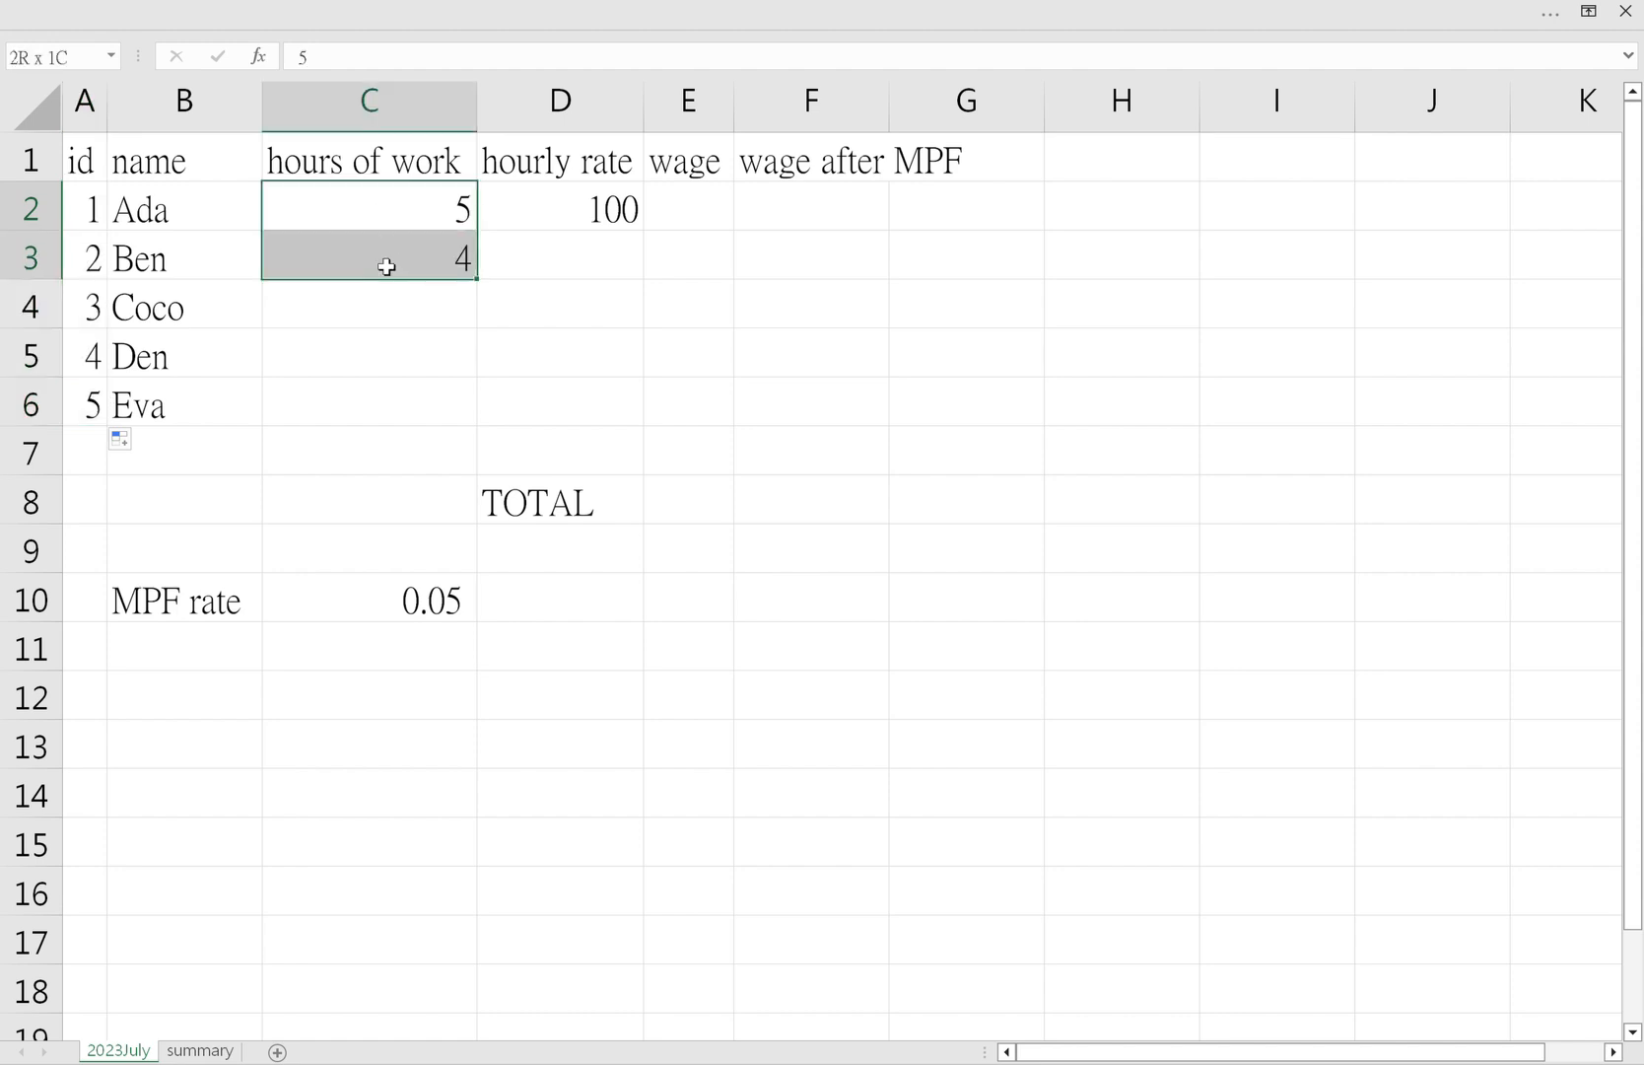
{"action": "double_click", "coordinate": [479, 284]}
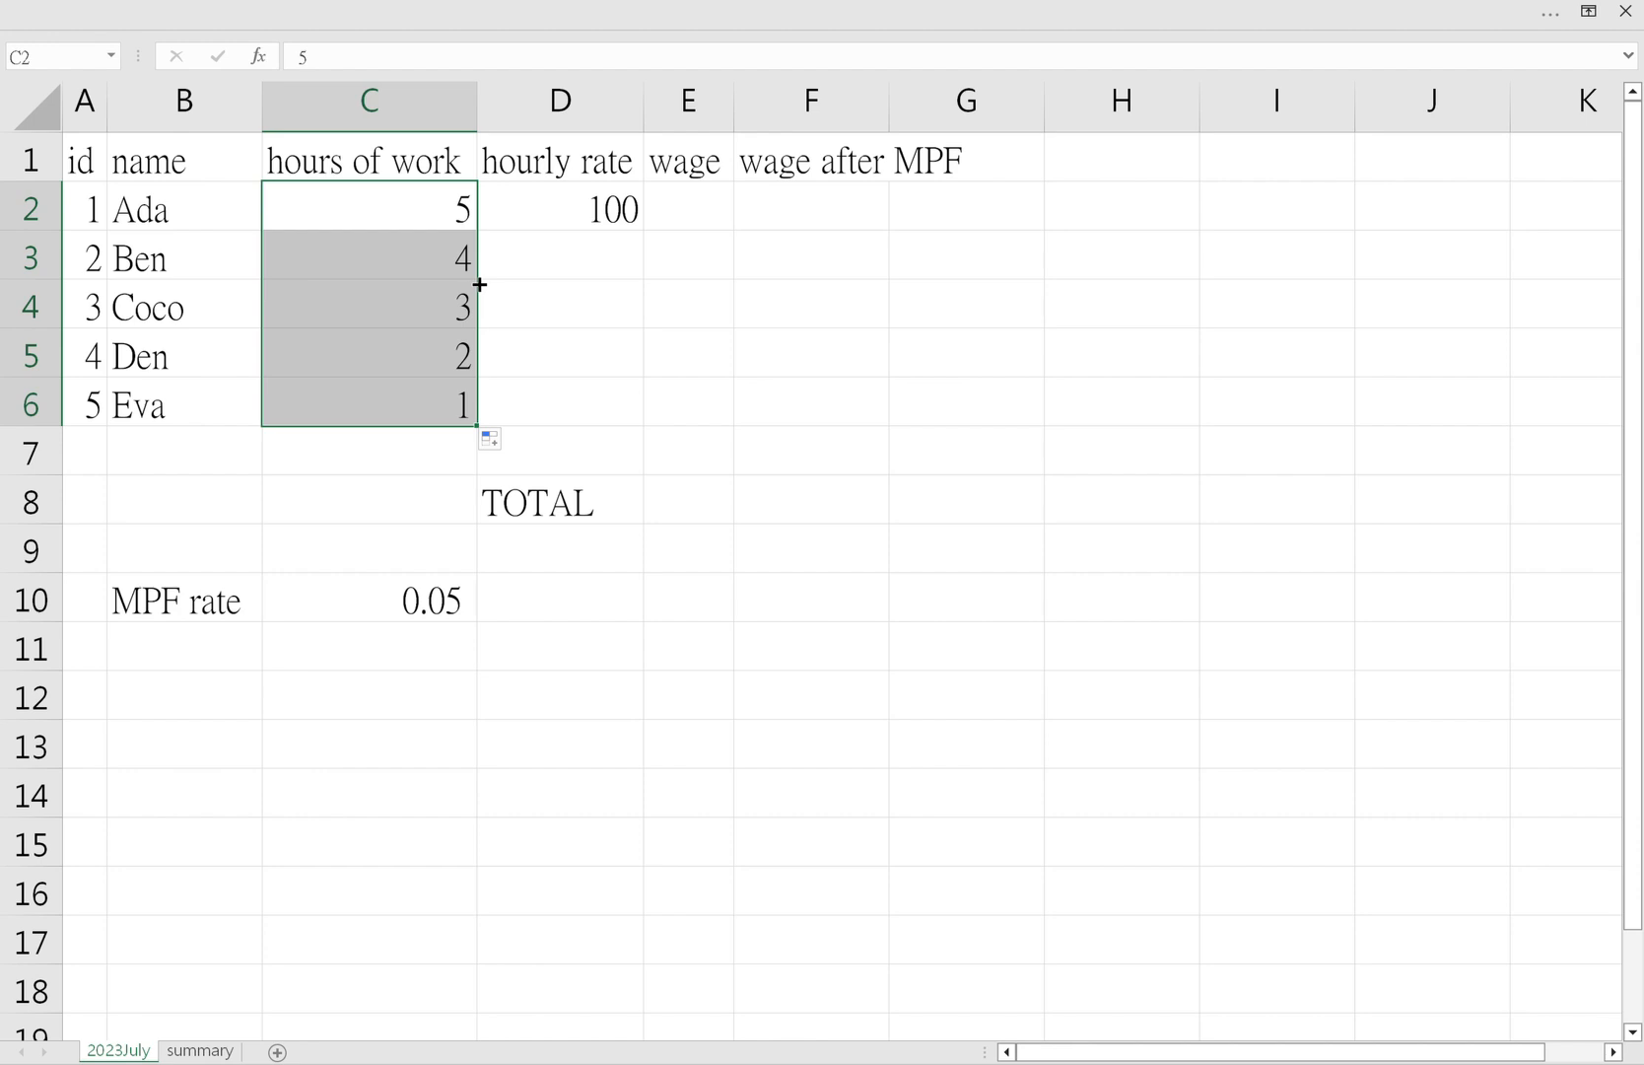
- Try filling the hourly rate from D2 alone down to D6, and undo the fill
{"action": "left_click", "coordinate": [629, 208]}
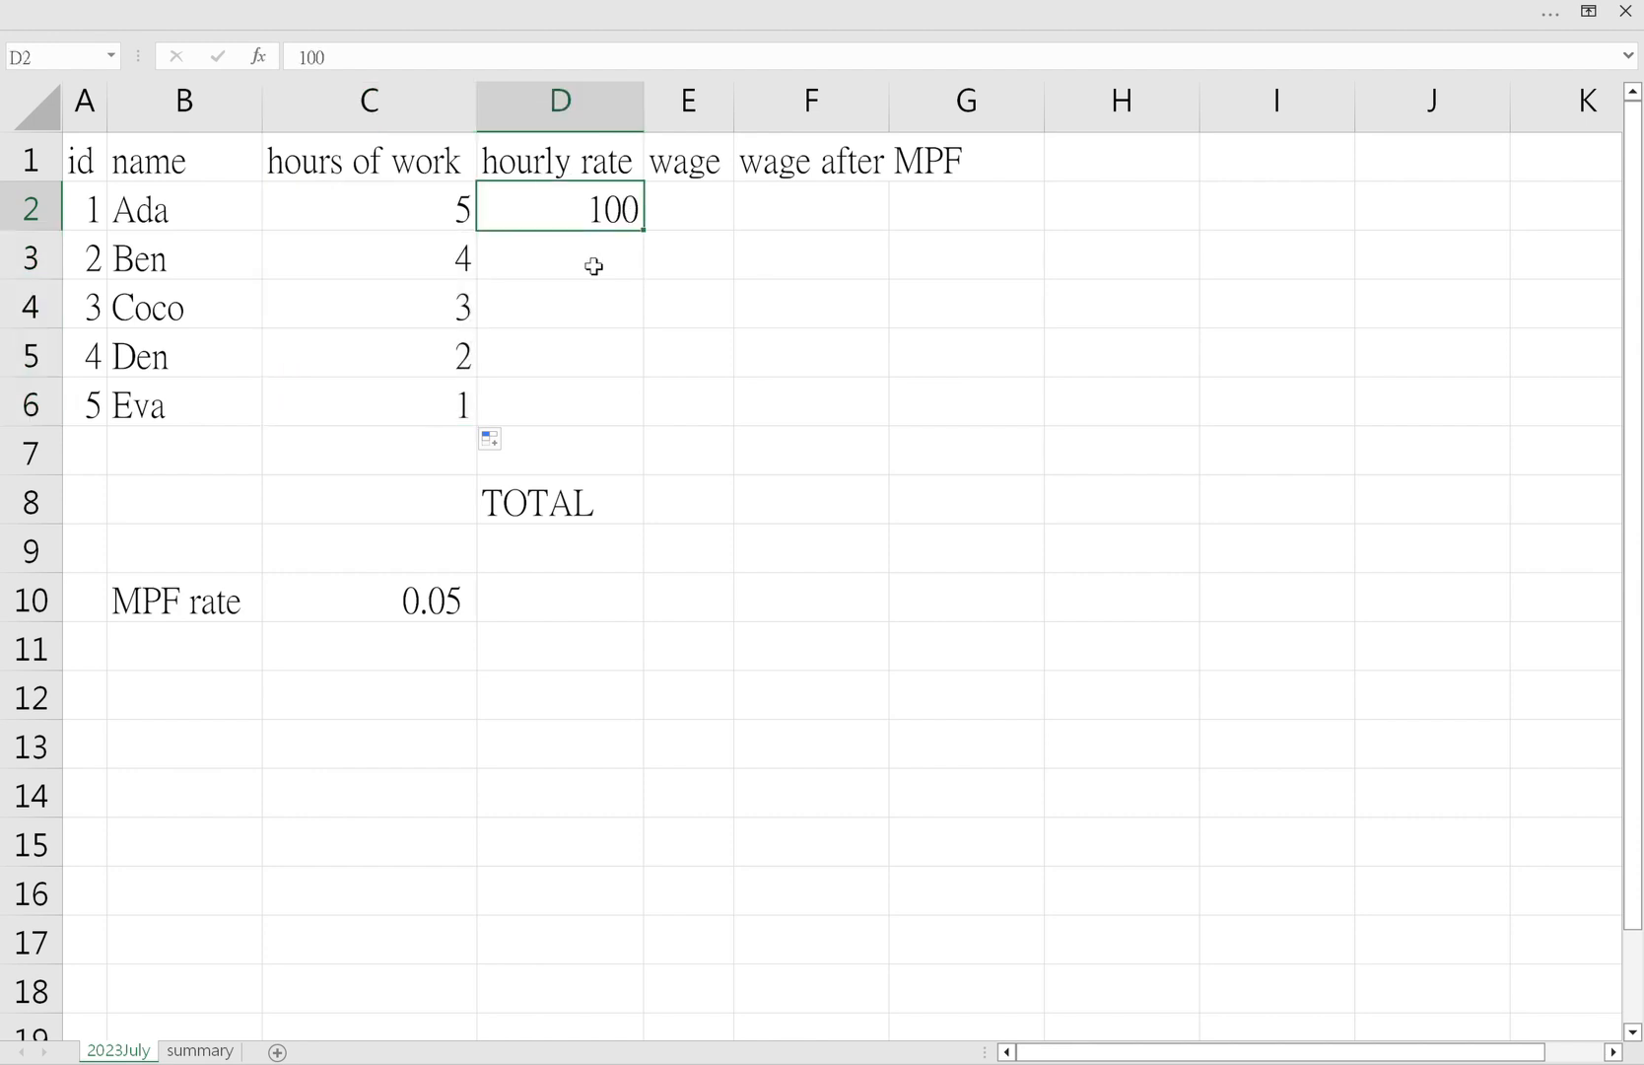
{"action": "double_click", "coordinate": [648, 238]}
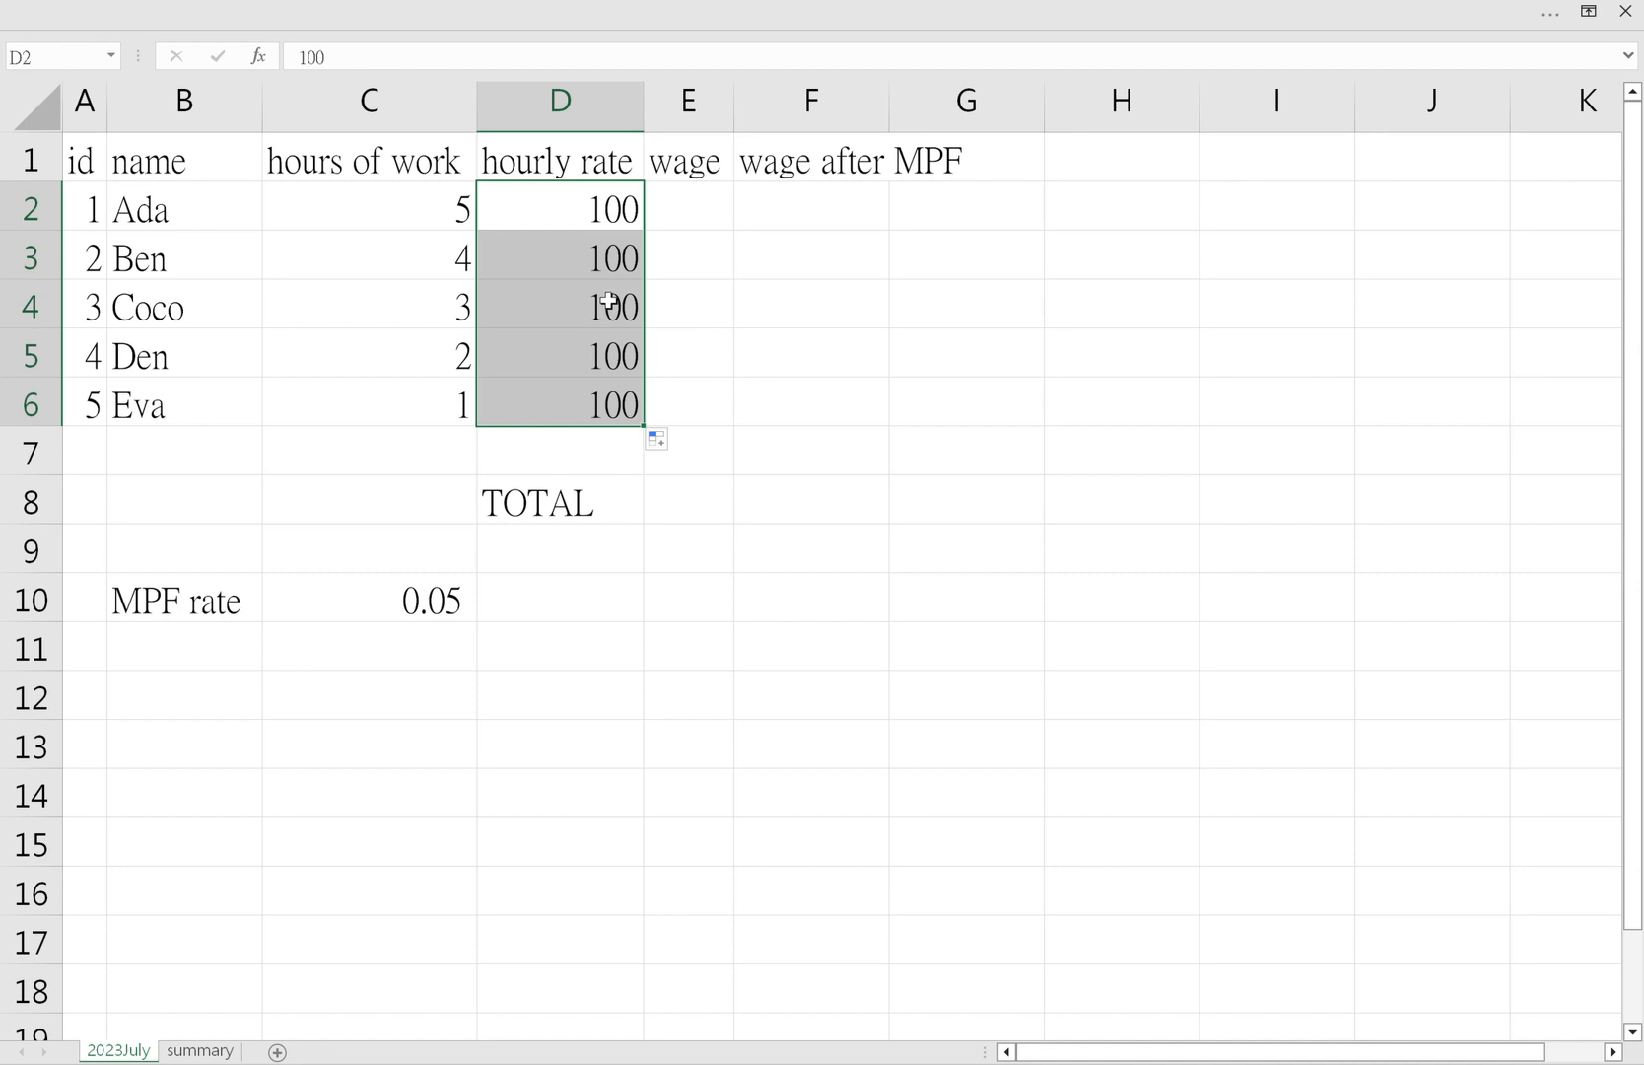
{"action": "key", "text": "ctrl+z"}
- Enter an hourly rate of 97 in D3 and extend the series from D2:D3 down to D6
{"action": "left_click", "coordinate": [620, 268]}
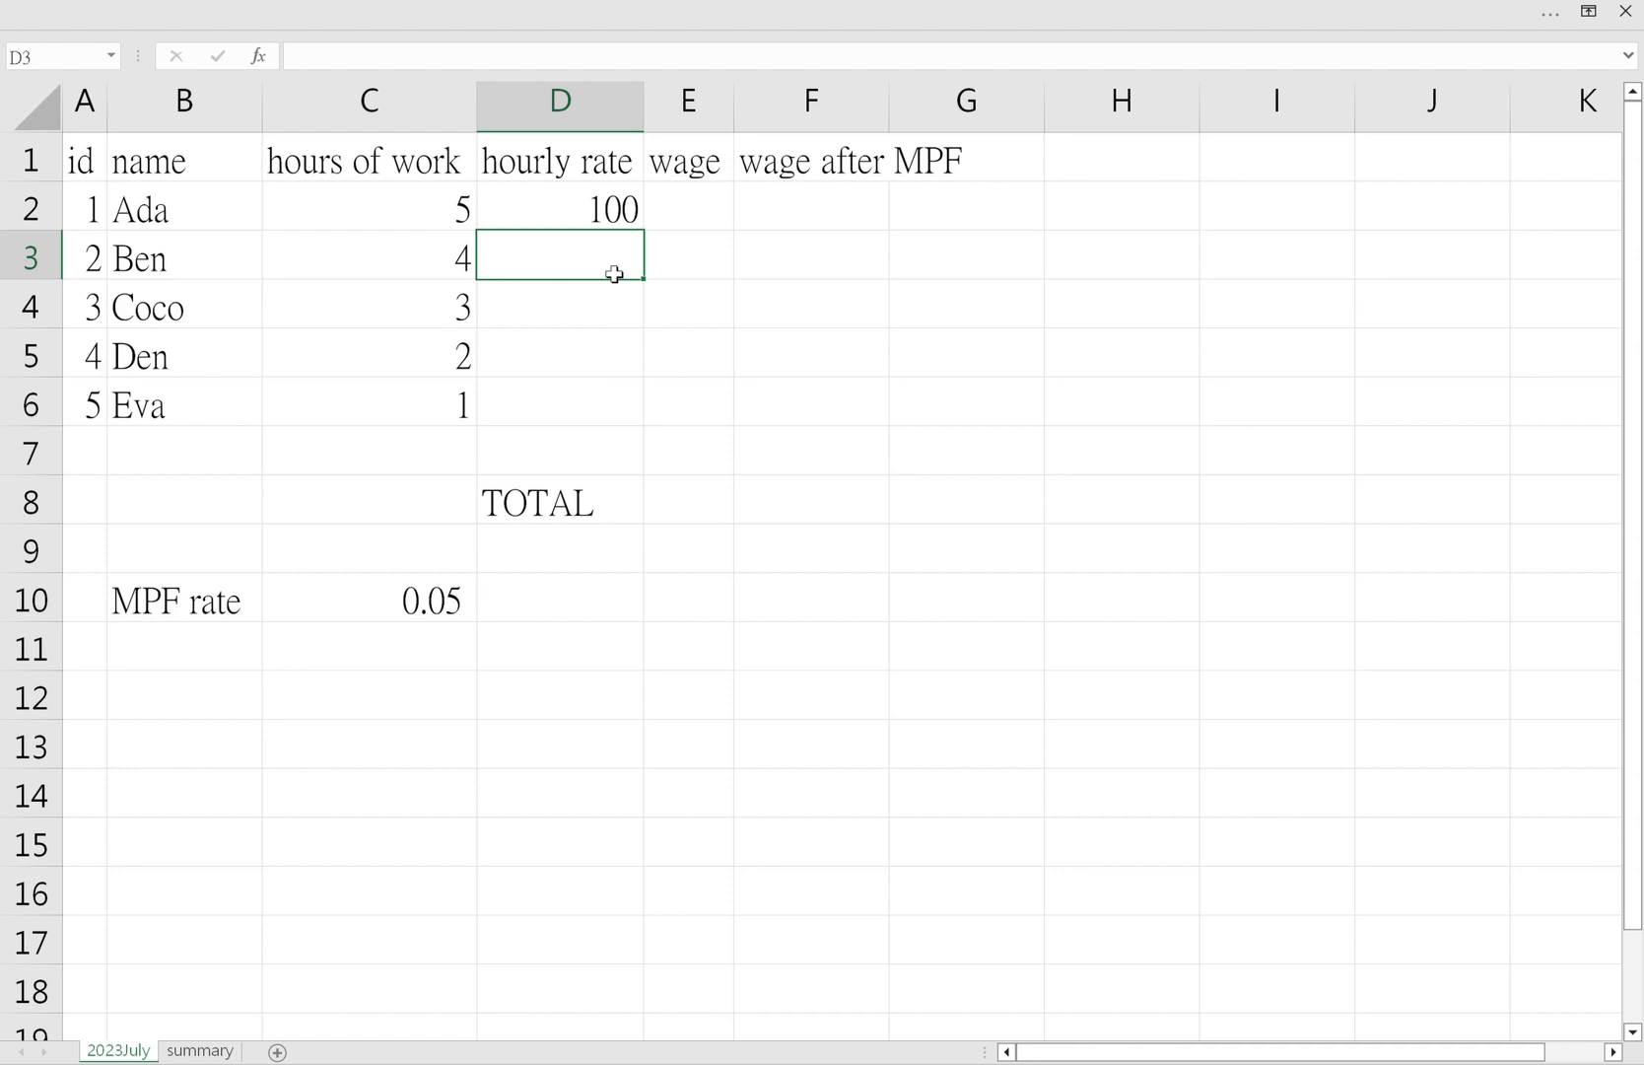
{"action": "type", "text": "97"}
{"action": "key", "text": "Return"}
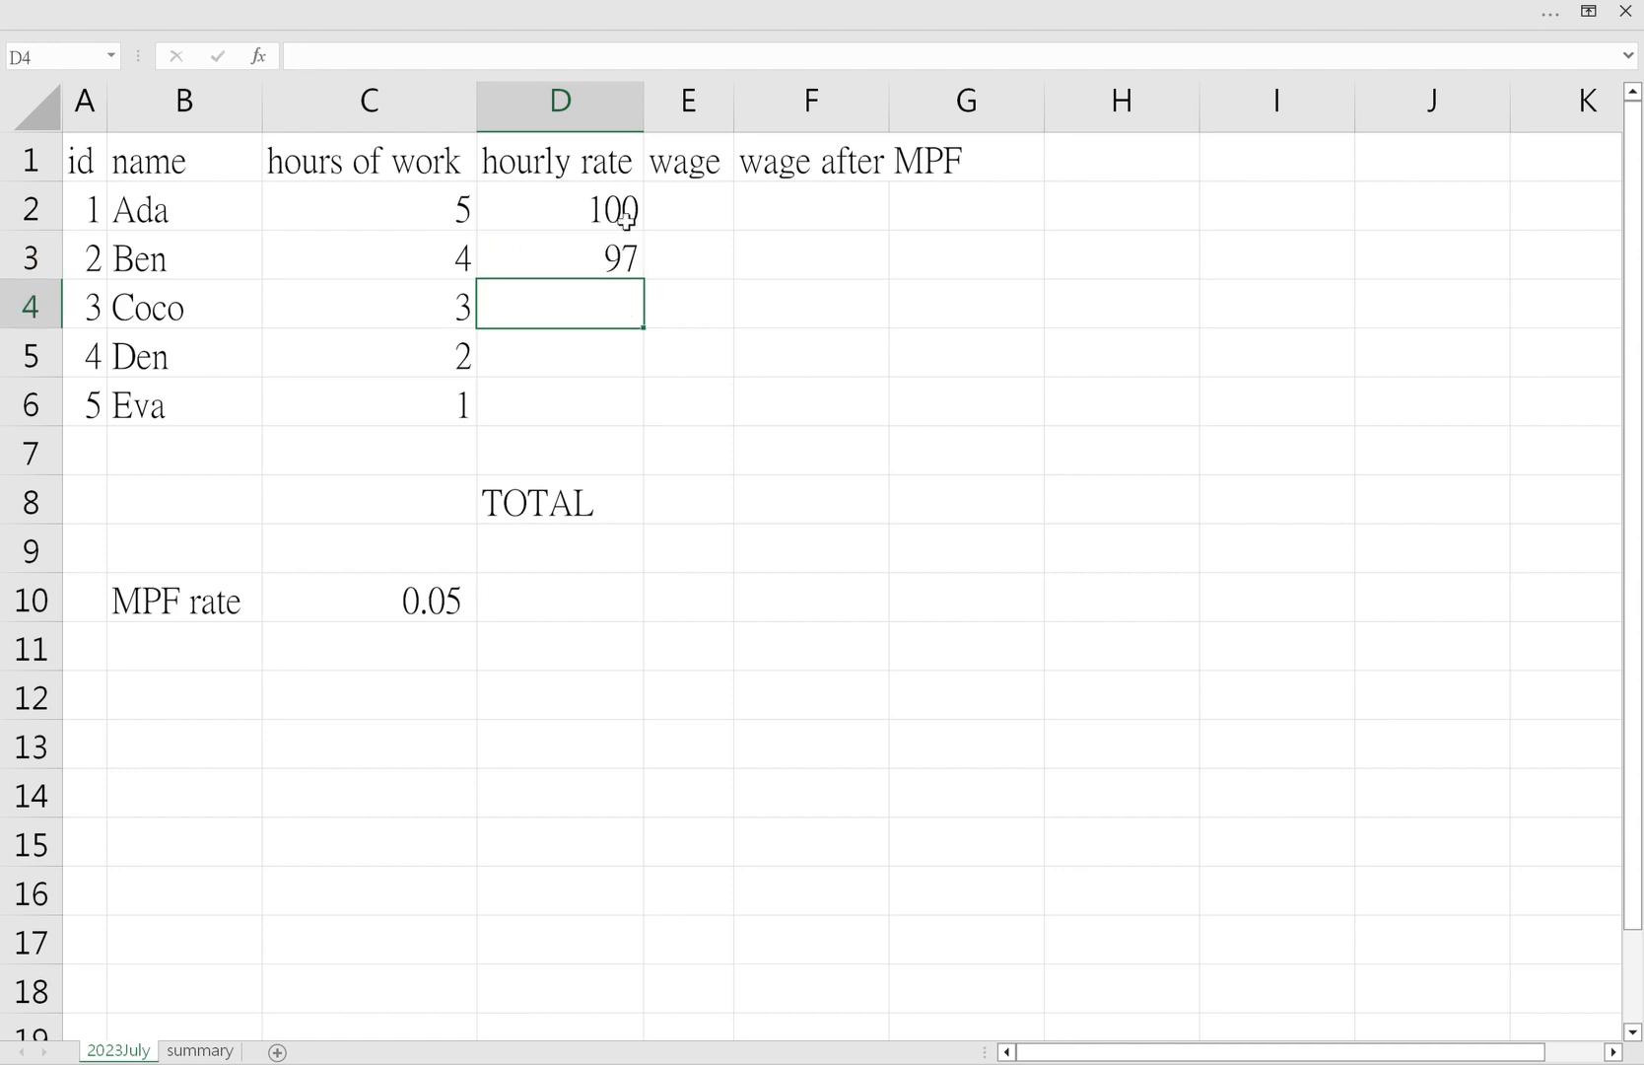
{"action": "left_click_drag", "start_coordinate": [626, 219], "coordinate": [619, 258]}
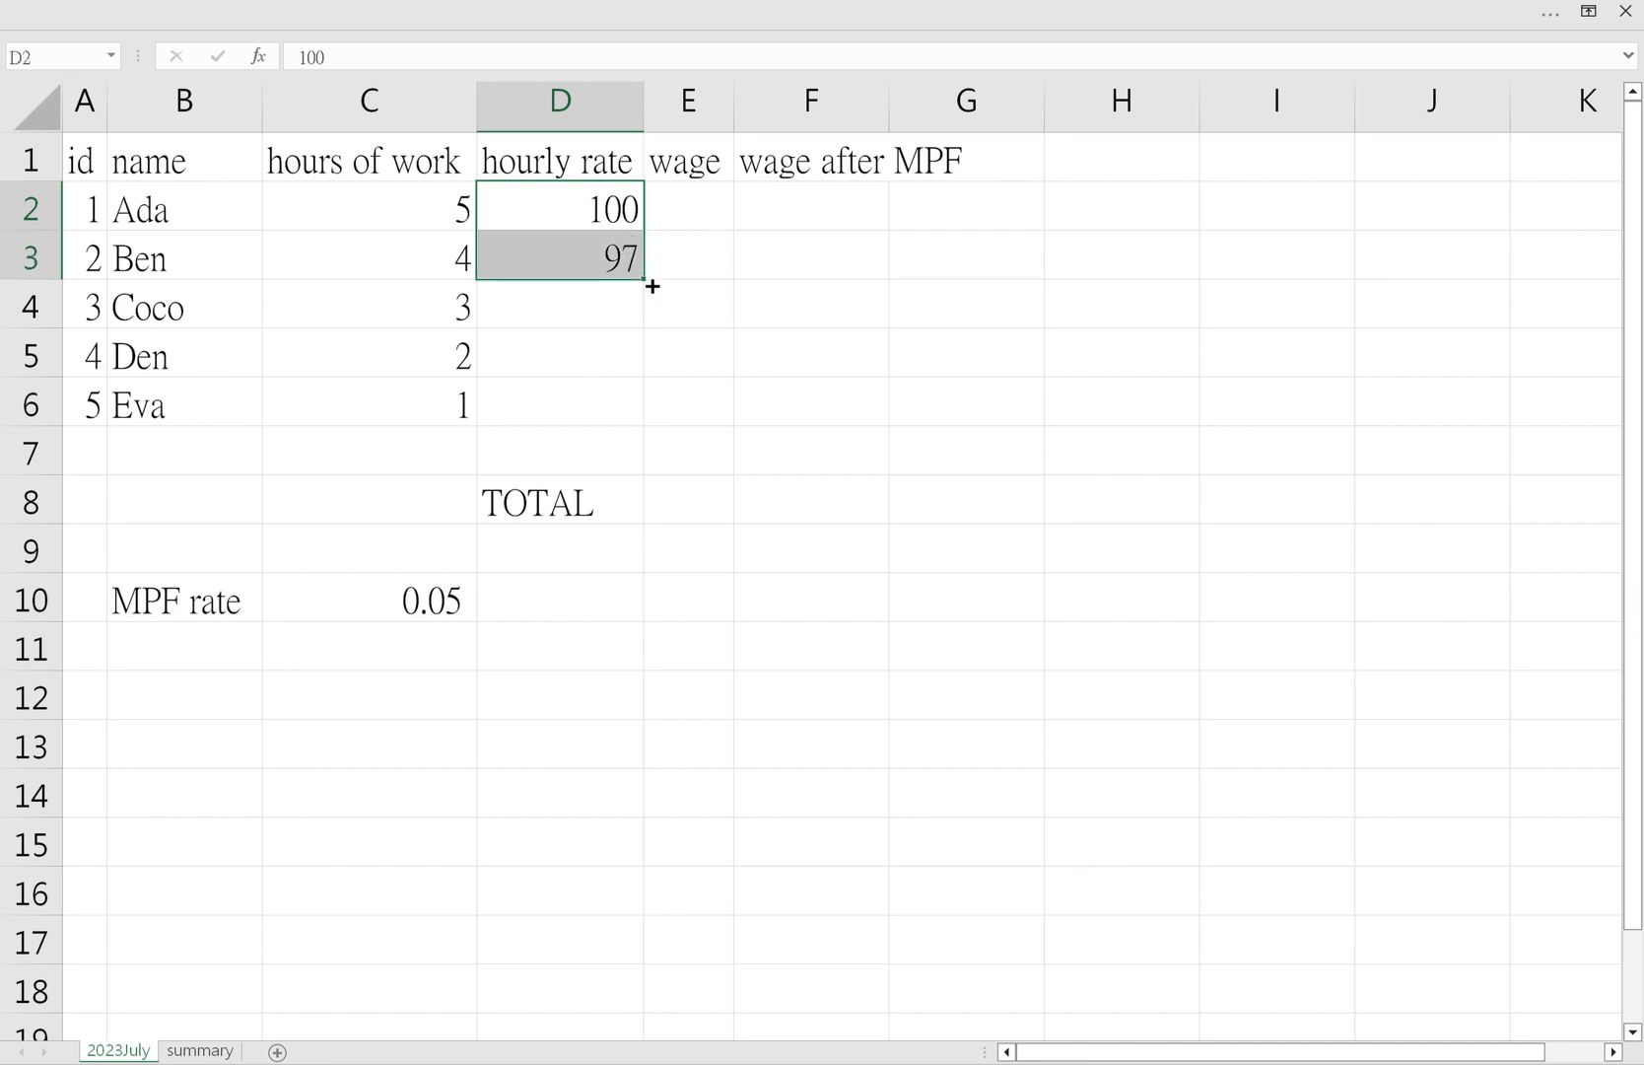
{"action": "left_click_drag", "start_coordinate": [651, 285], "coordinate": [649, 419]}
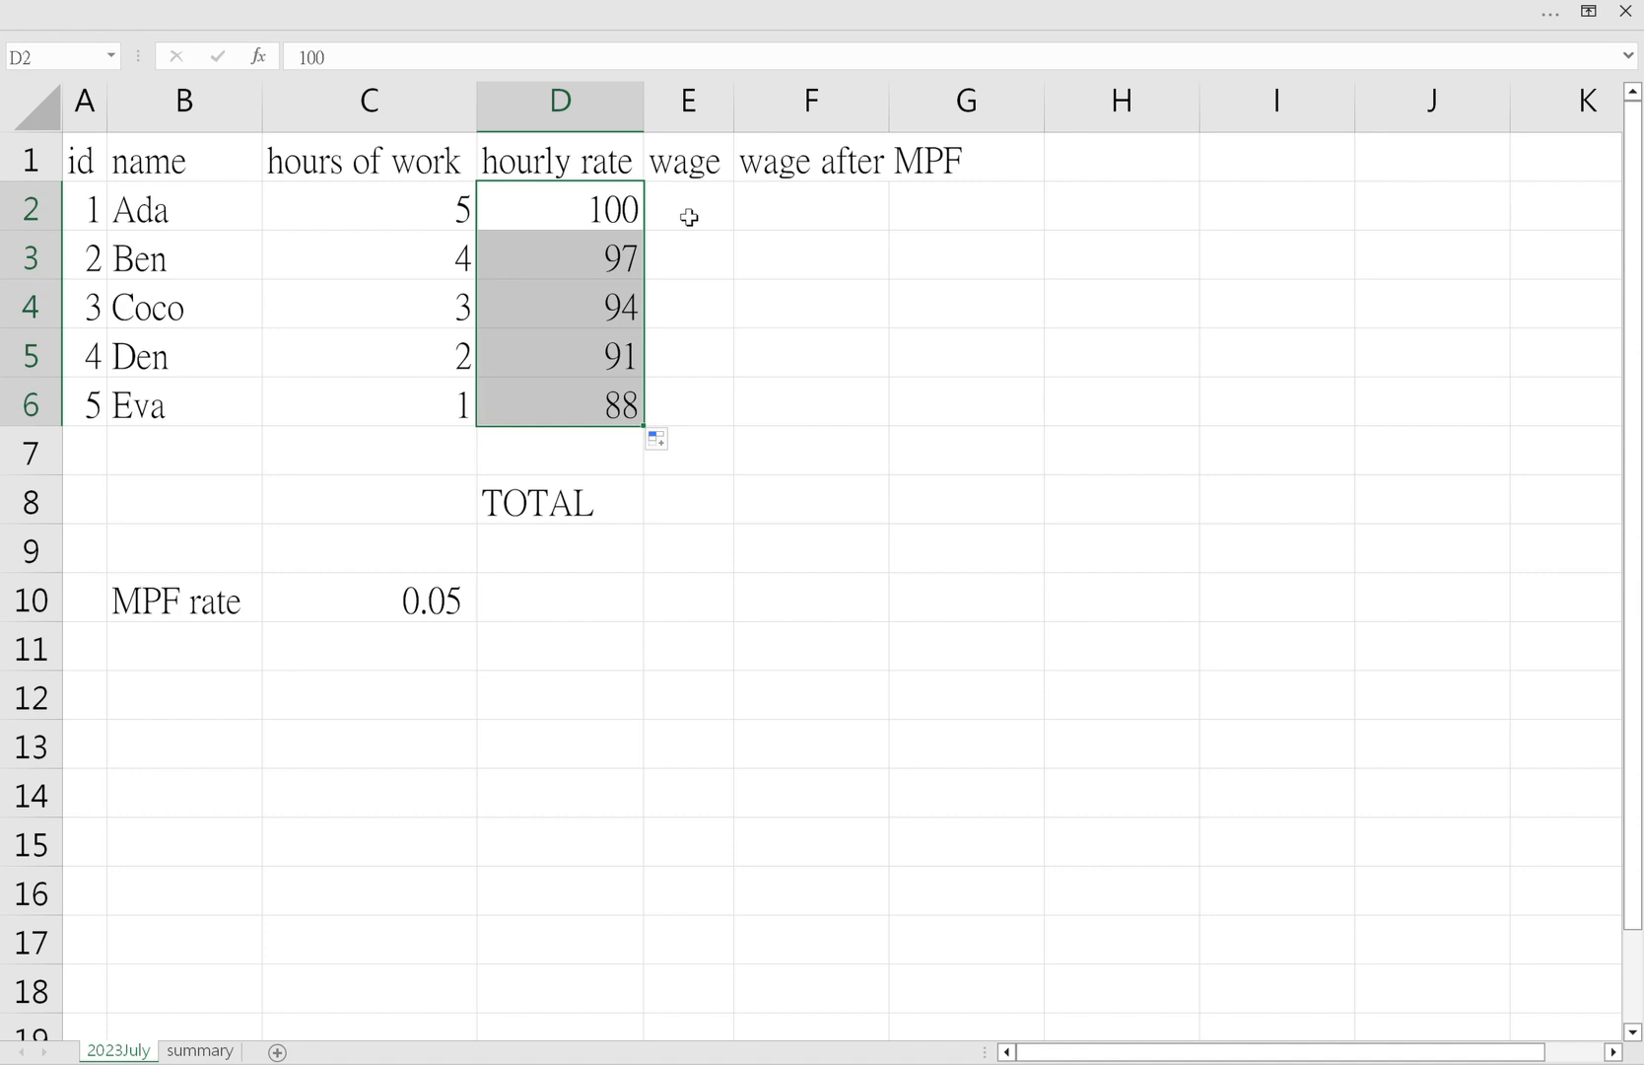
{"action": "left_click", "coordinate": [588, 221]}
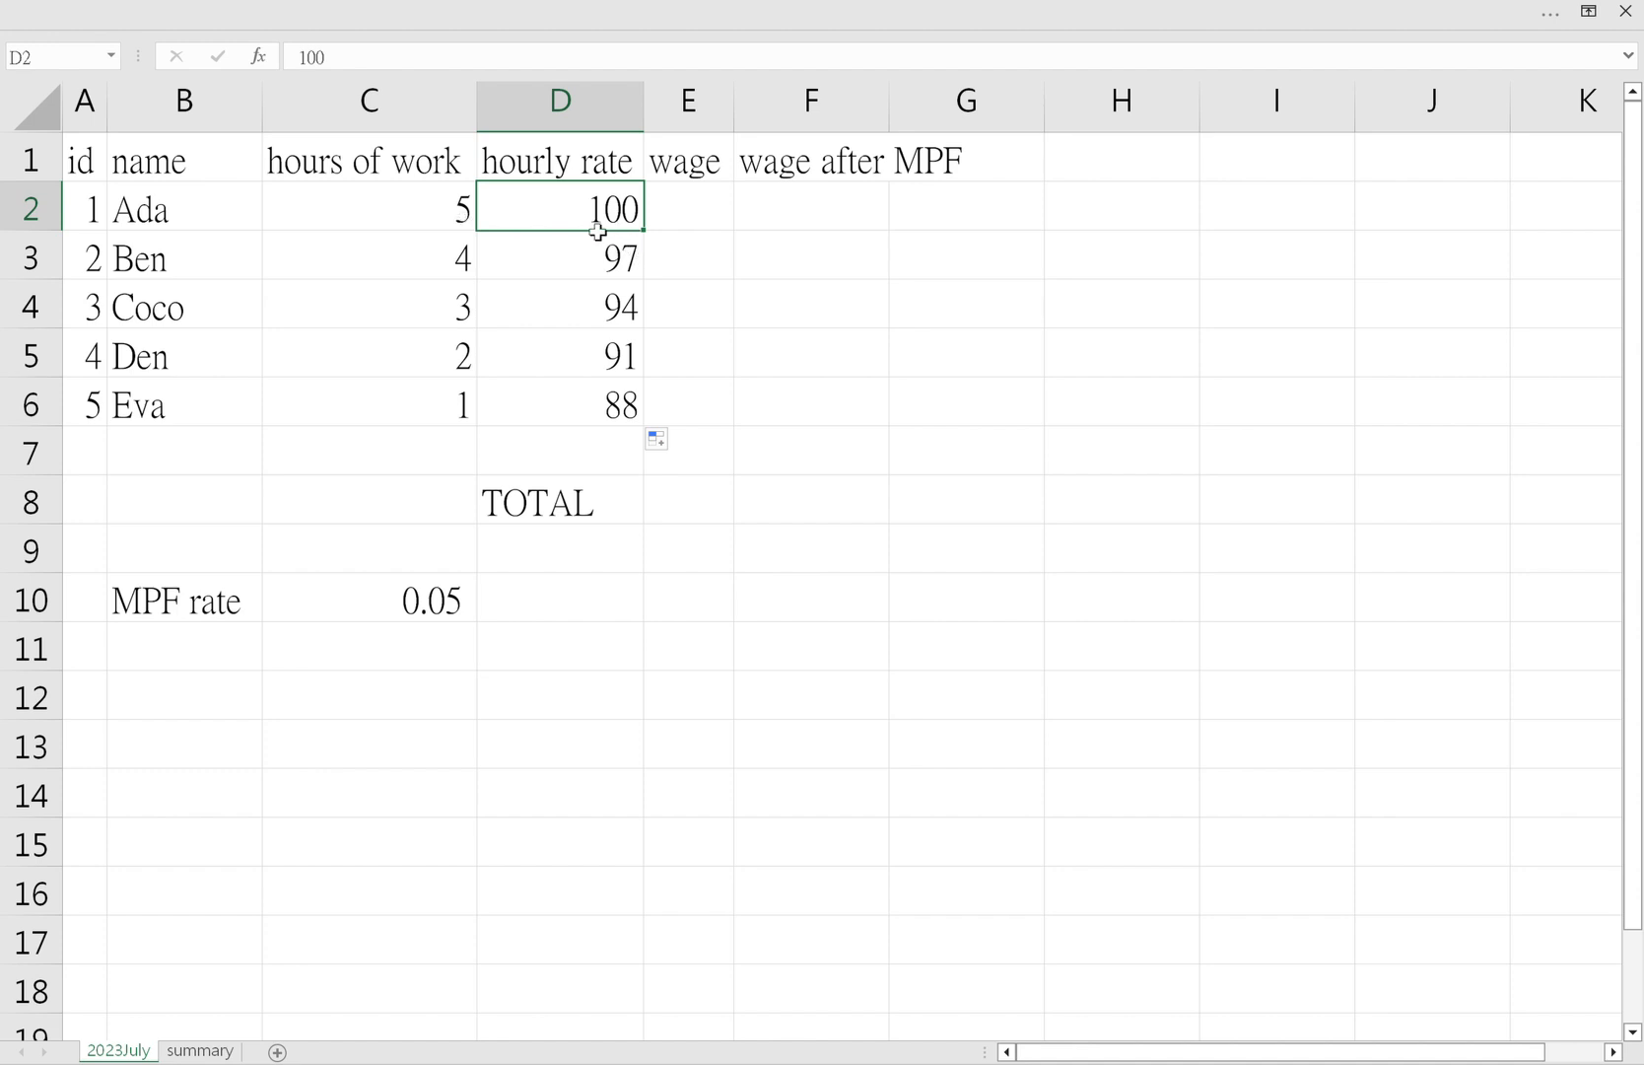
{"action": "left_click", "coordinate": [588, 259]}
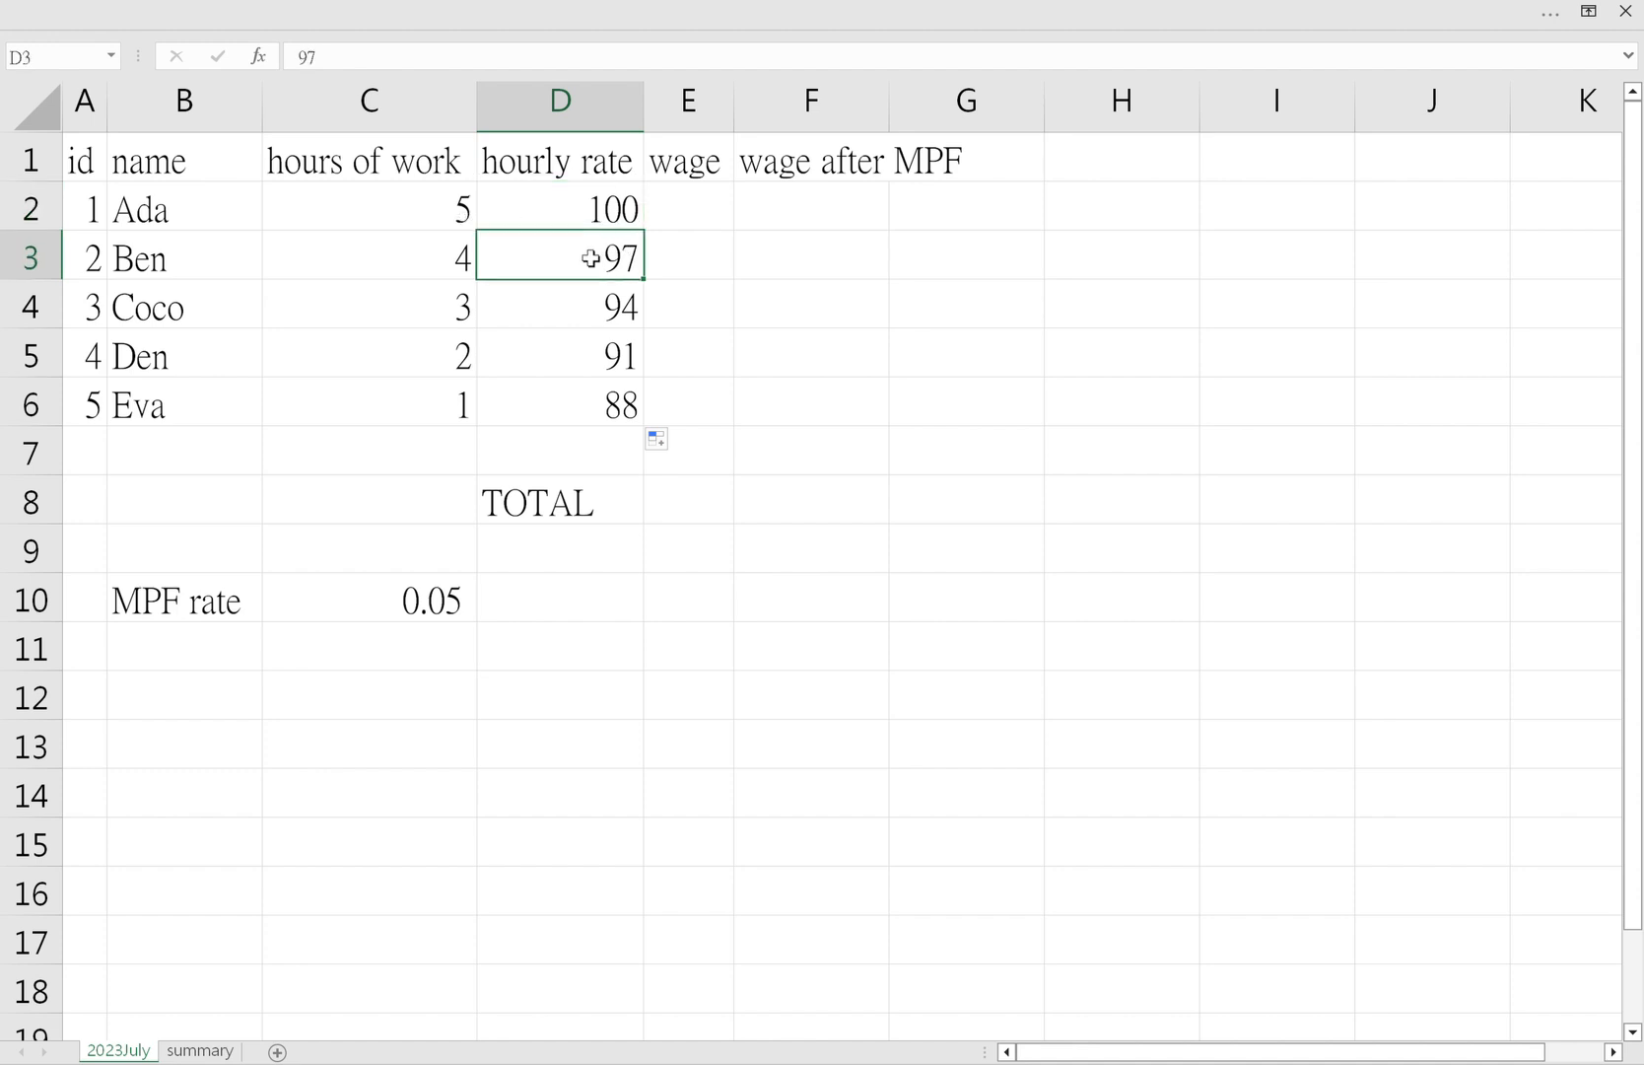
{"action": "left_click", "coordinate": [575, 210]}
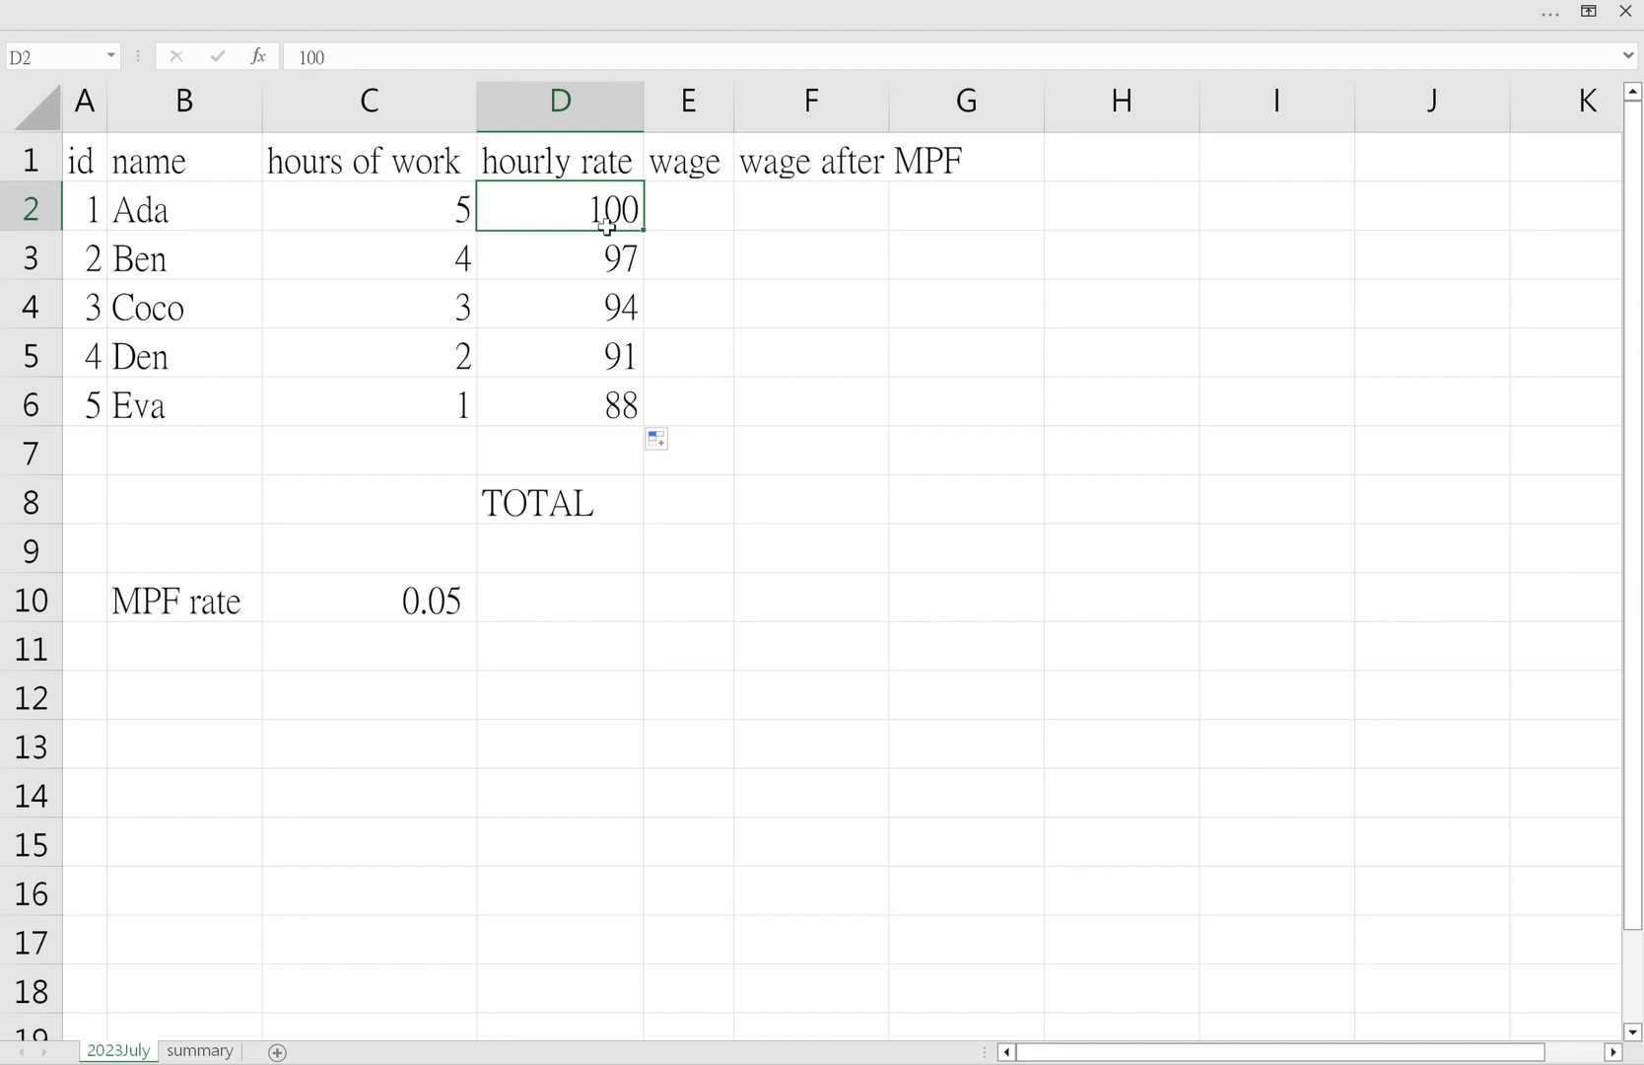
{"action": "left_click", "coordinate": [696, 225]}
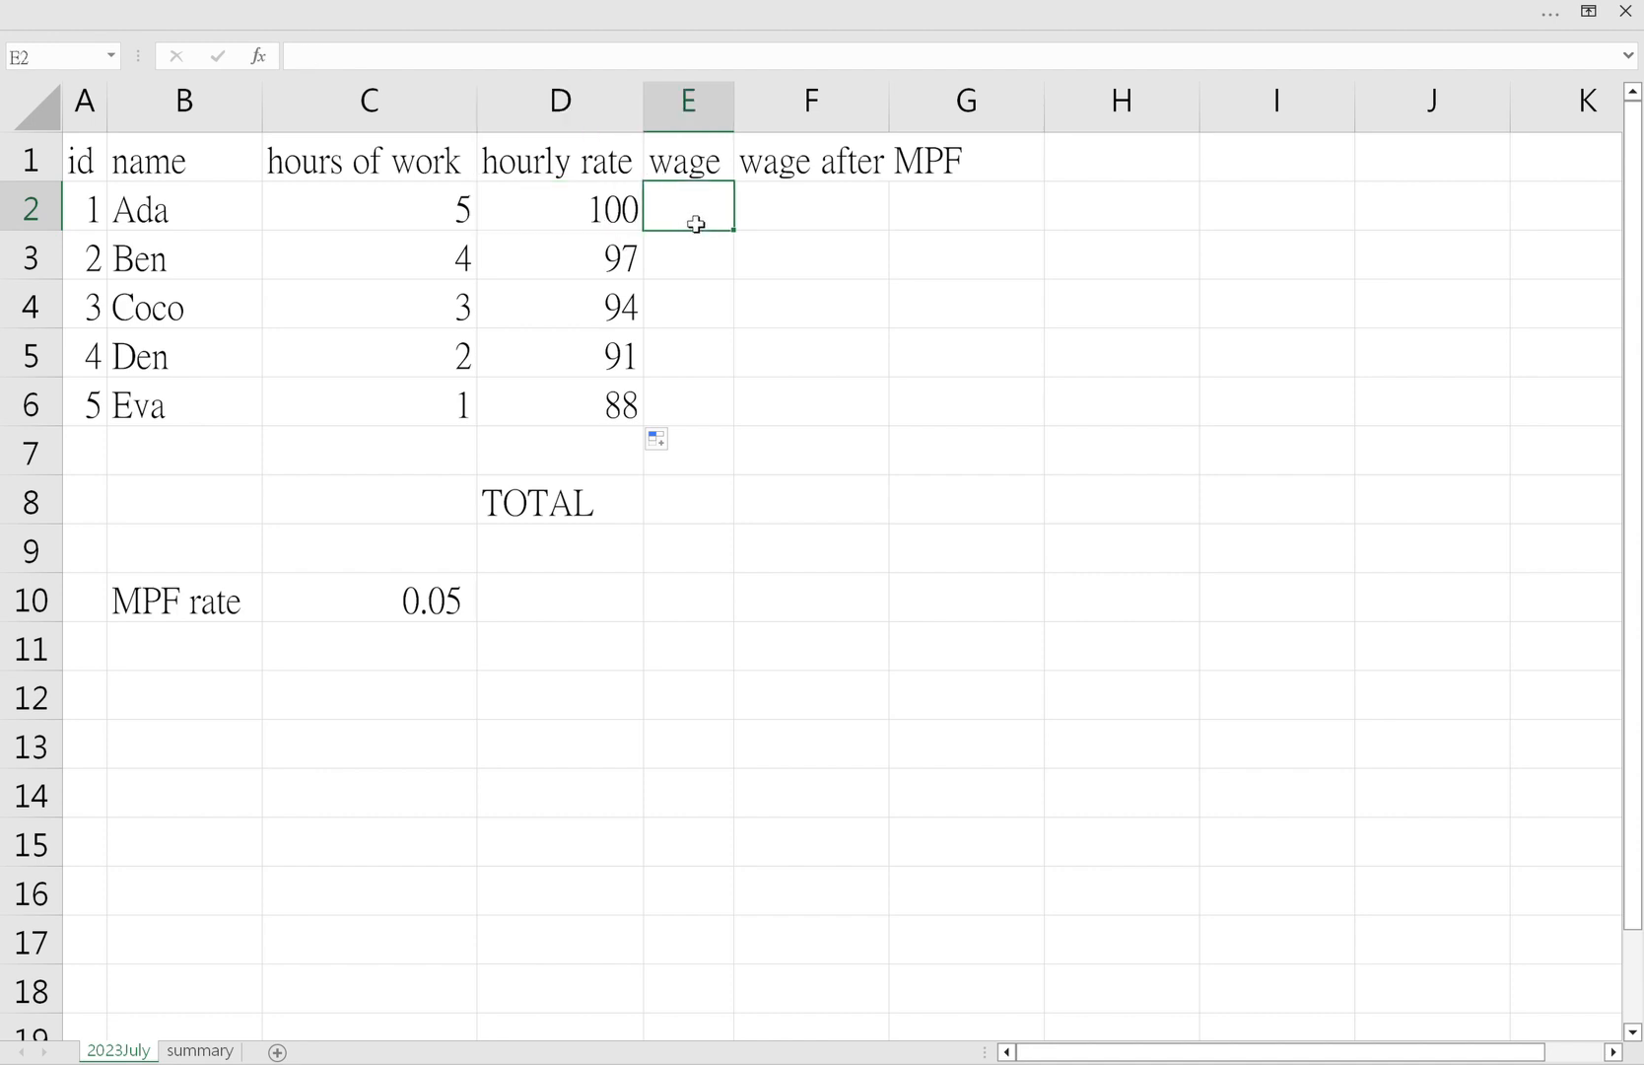
{"action": "left_click", "coordinate": [603, 215]}
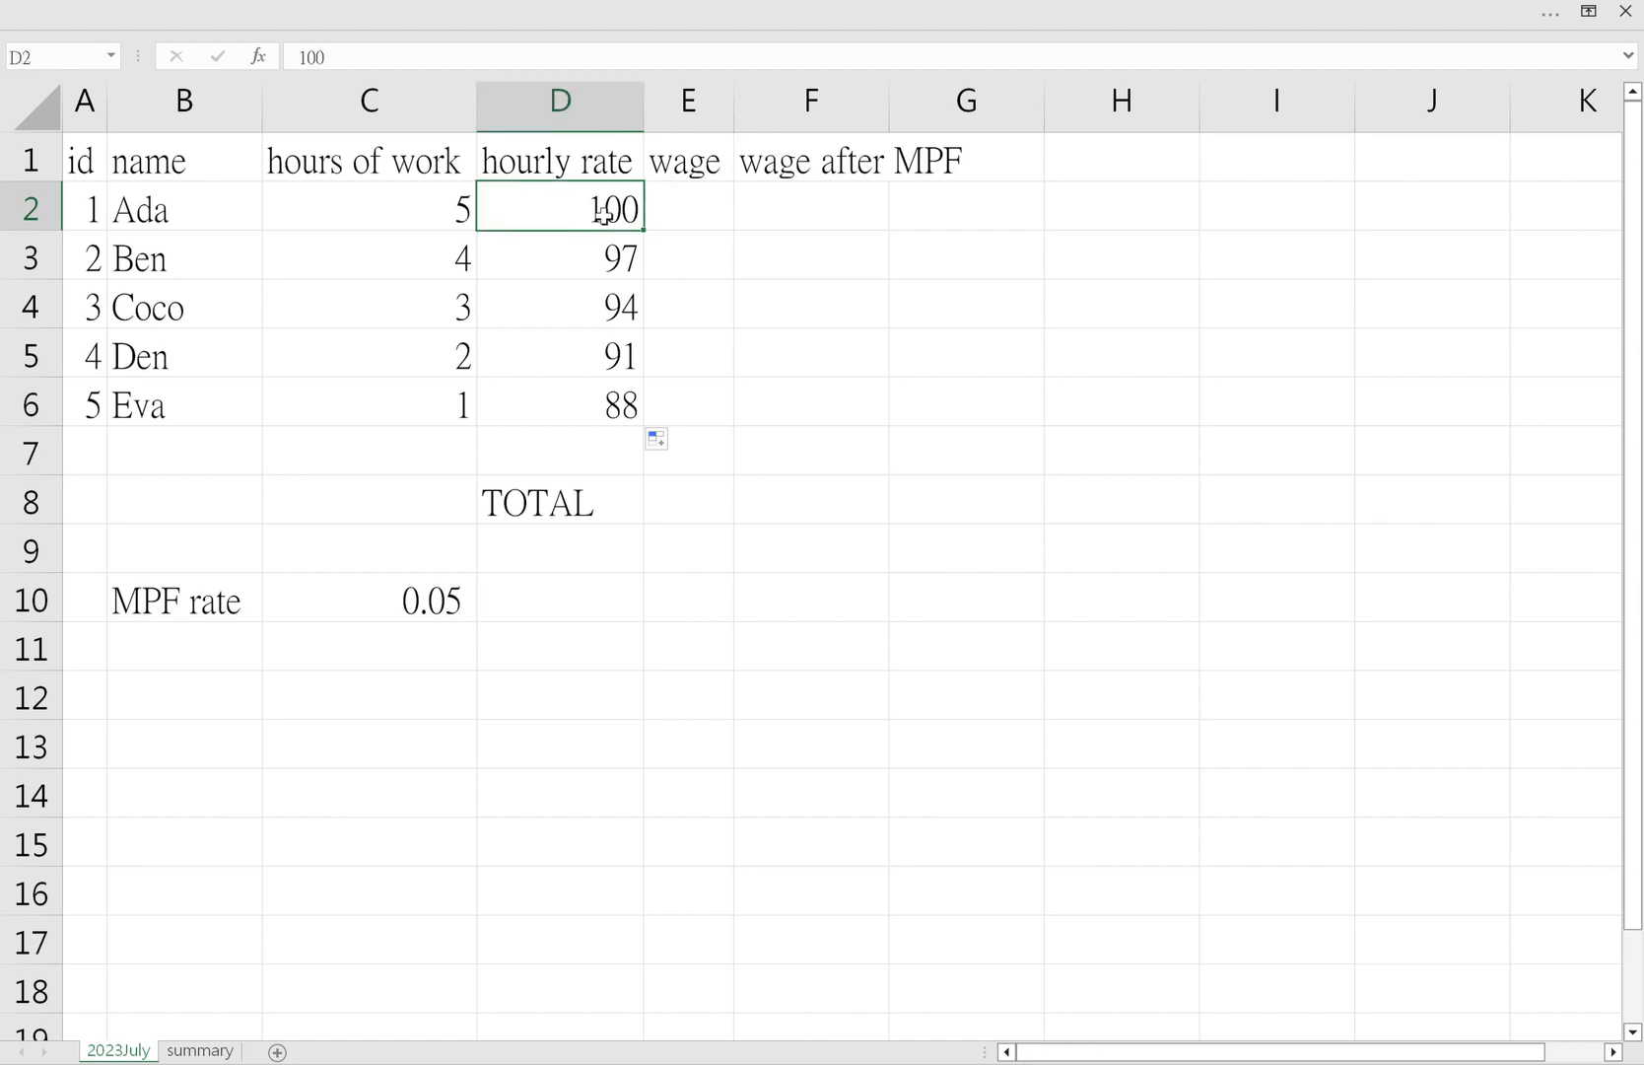
{"action": "left_click", "coordinate": [409, 221]}
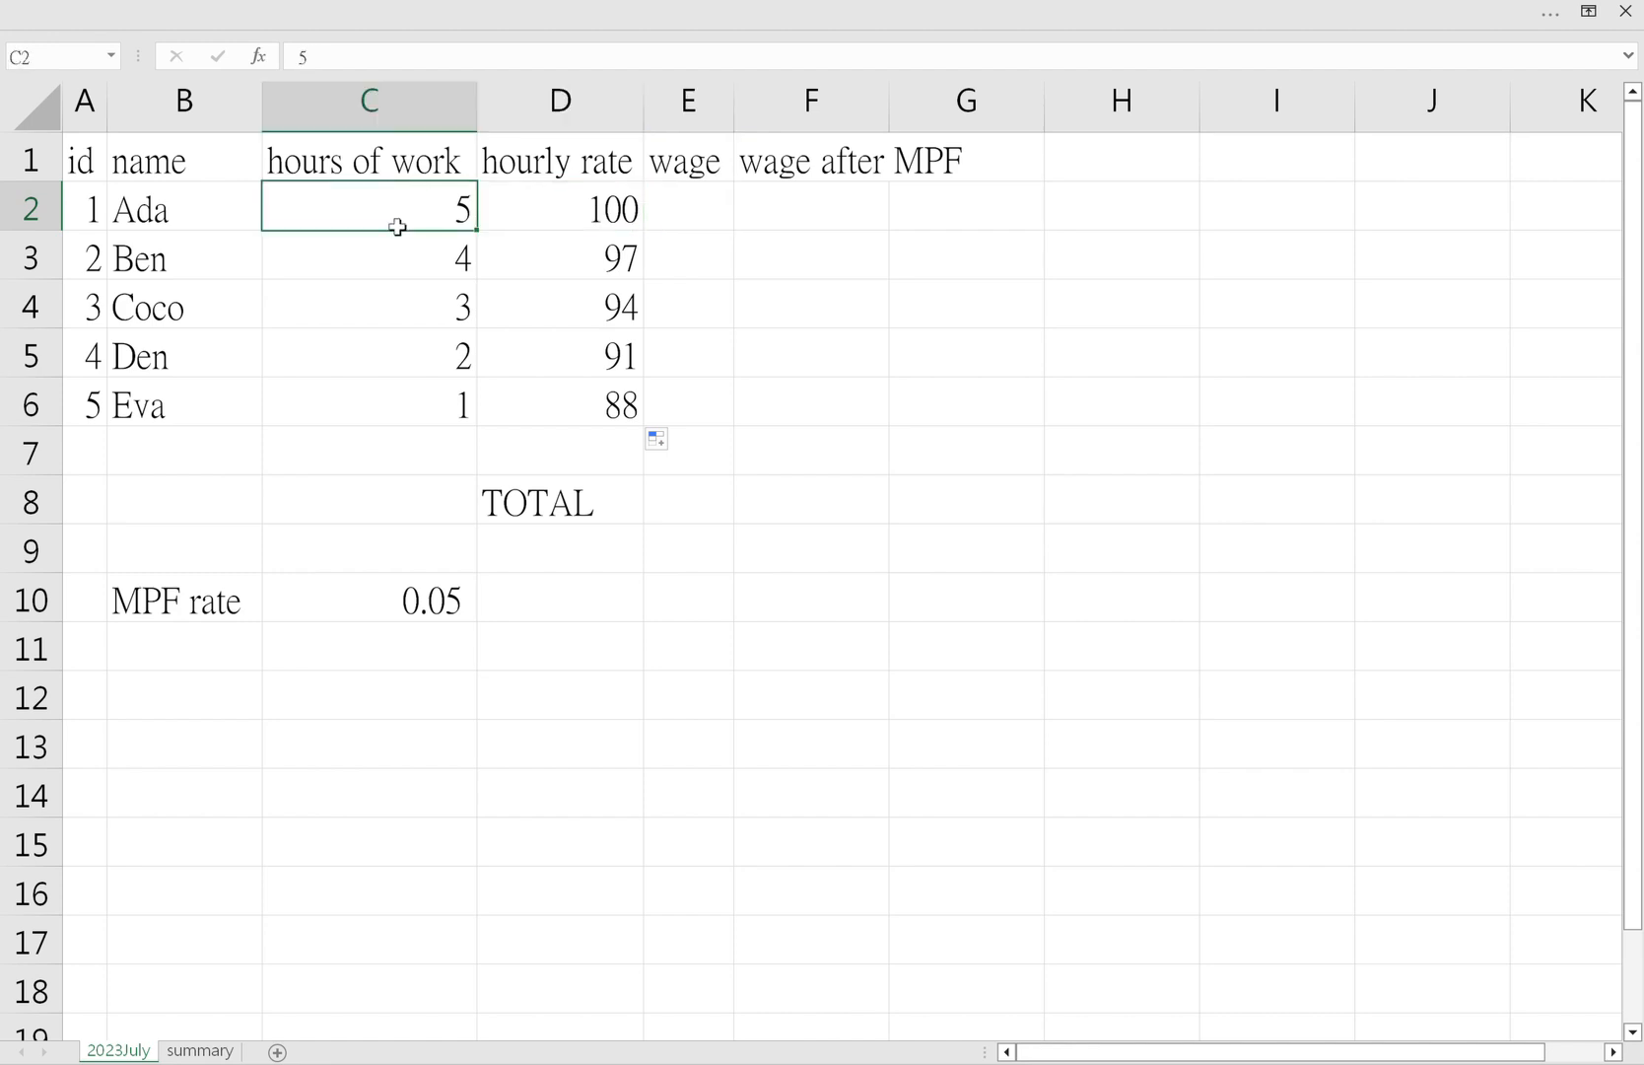
- Calculate the first wage in cell E2 with the formula =D2*C2
{"action": "left_click", "coordinate": [692, 219]}
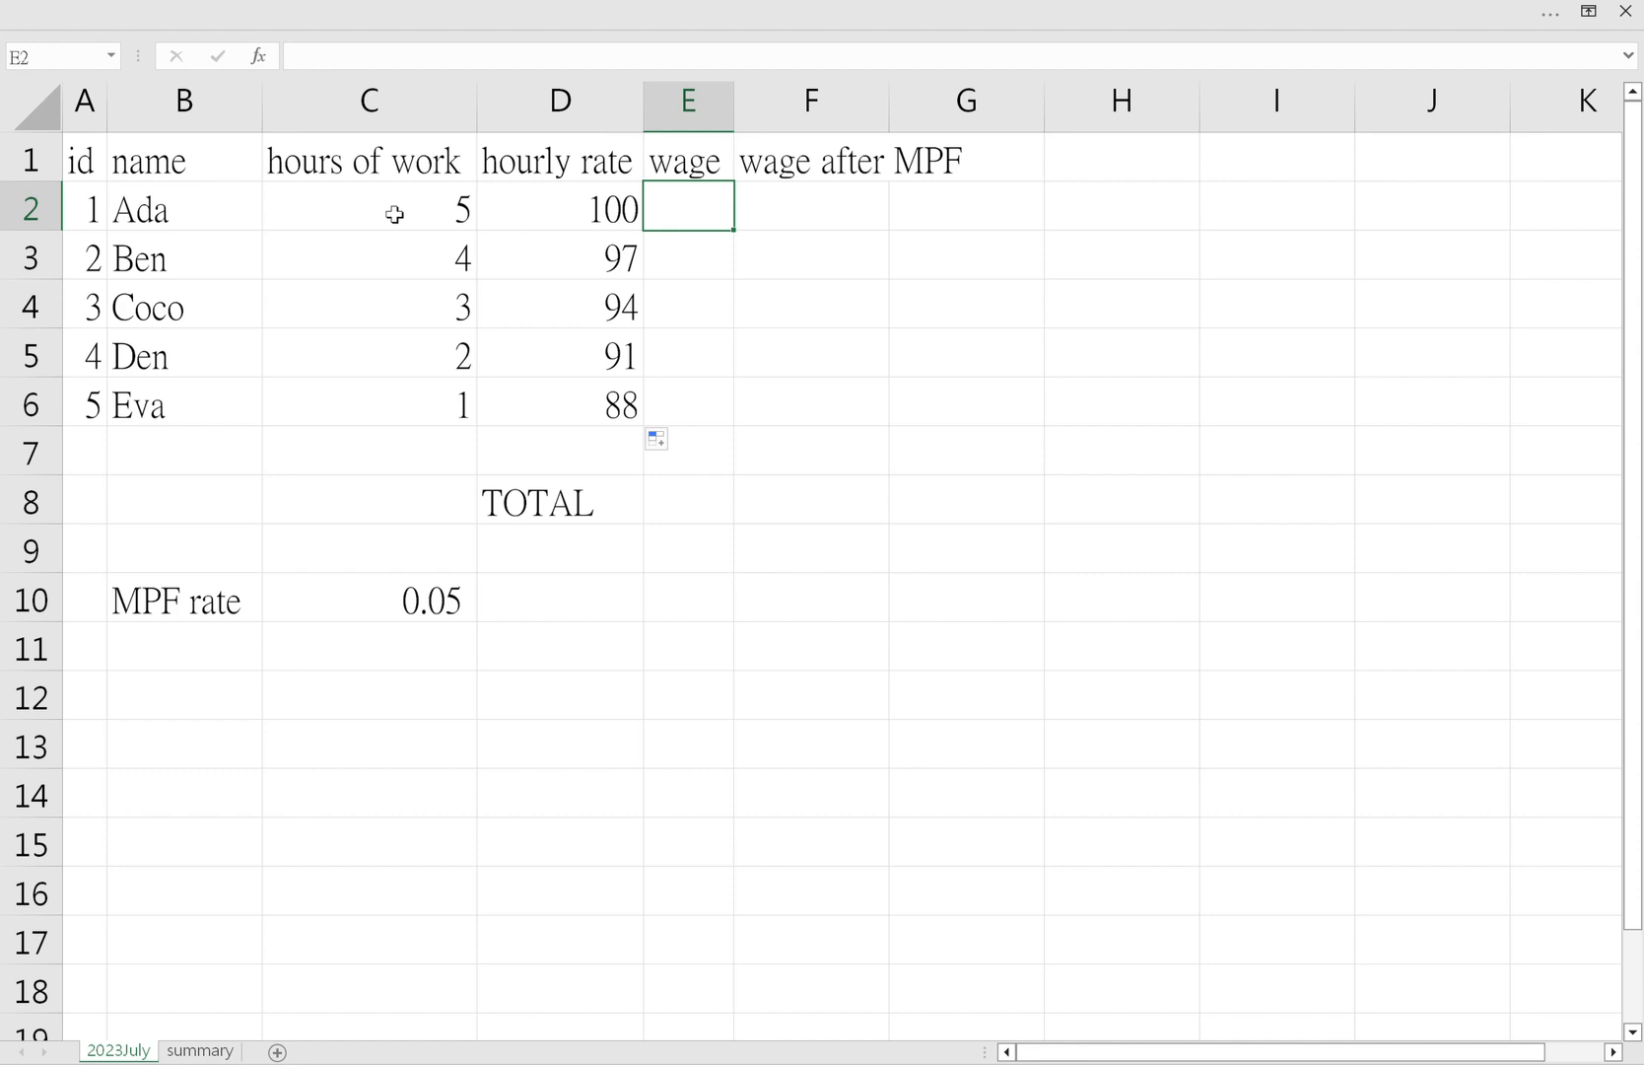
{"action": "type", "text": "="}
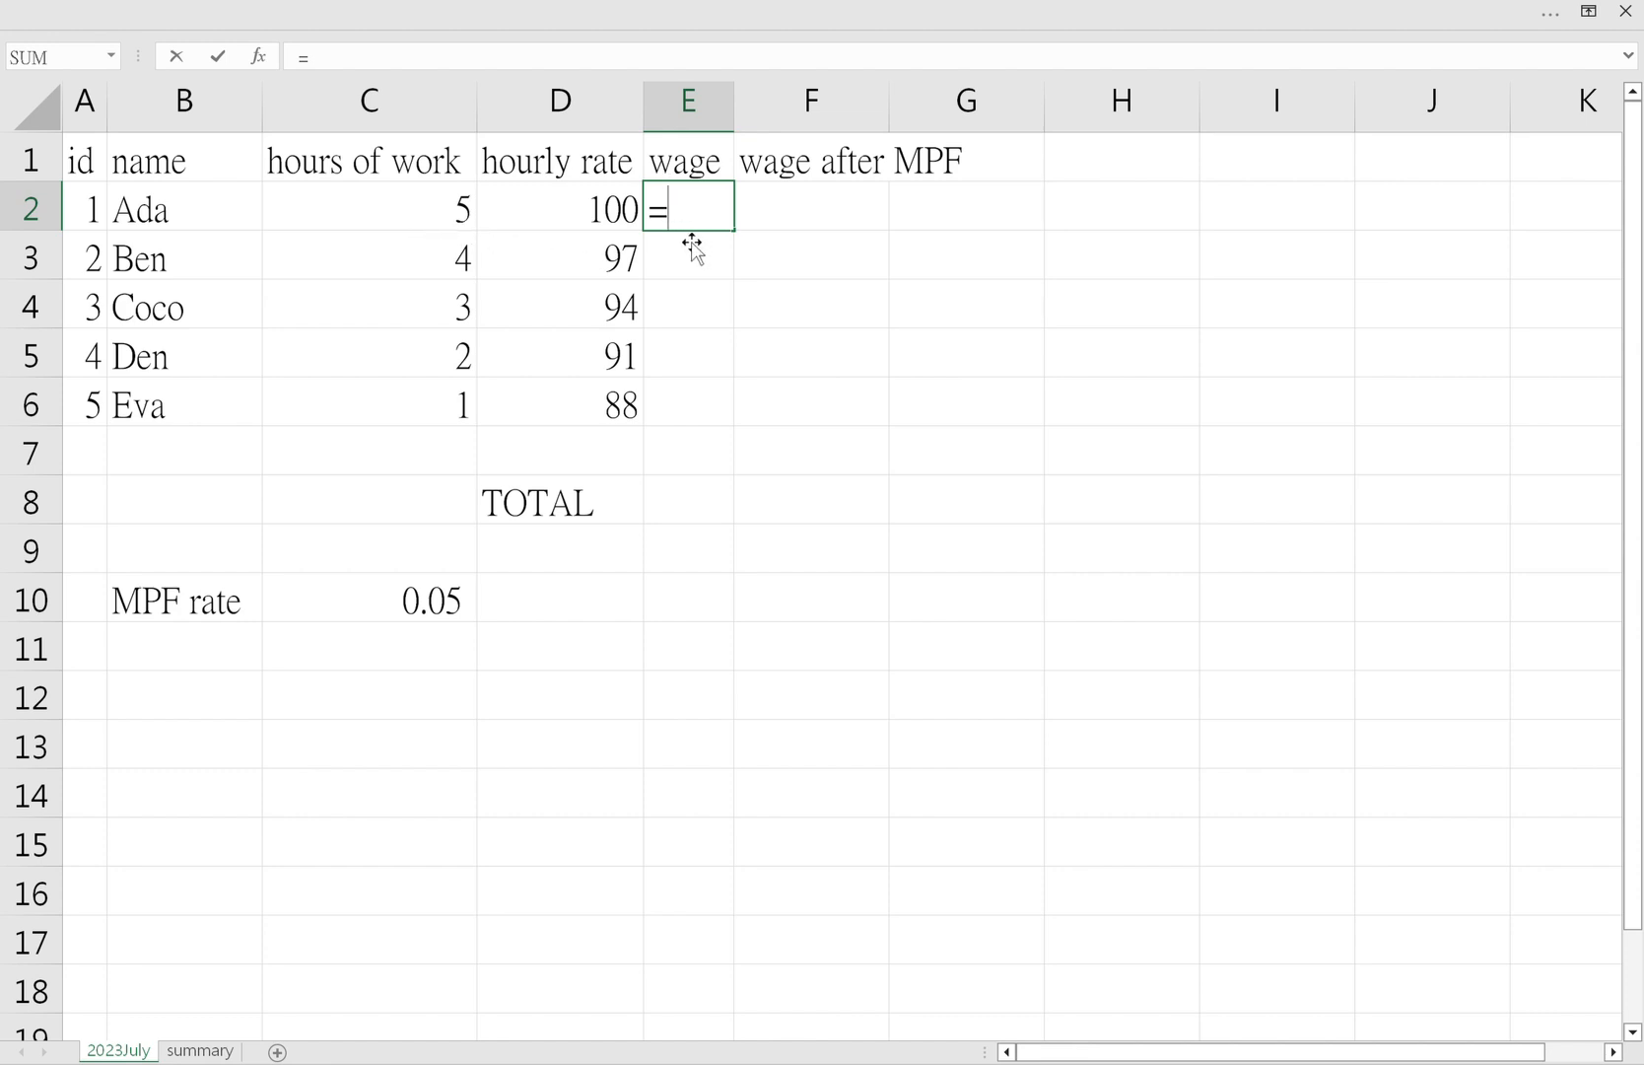
{"action": "type", "text": "D2"}
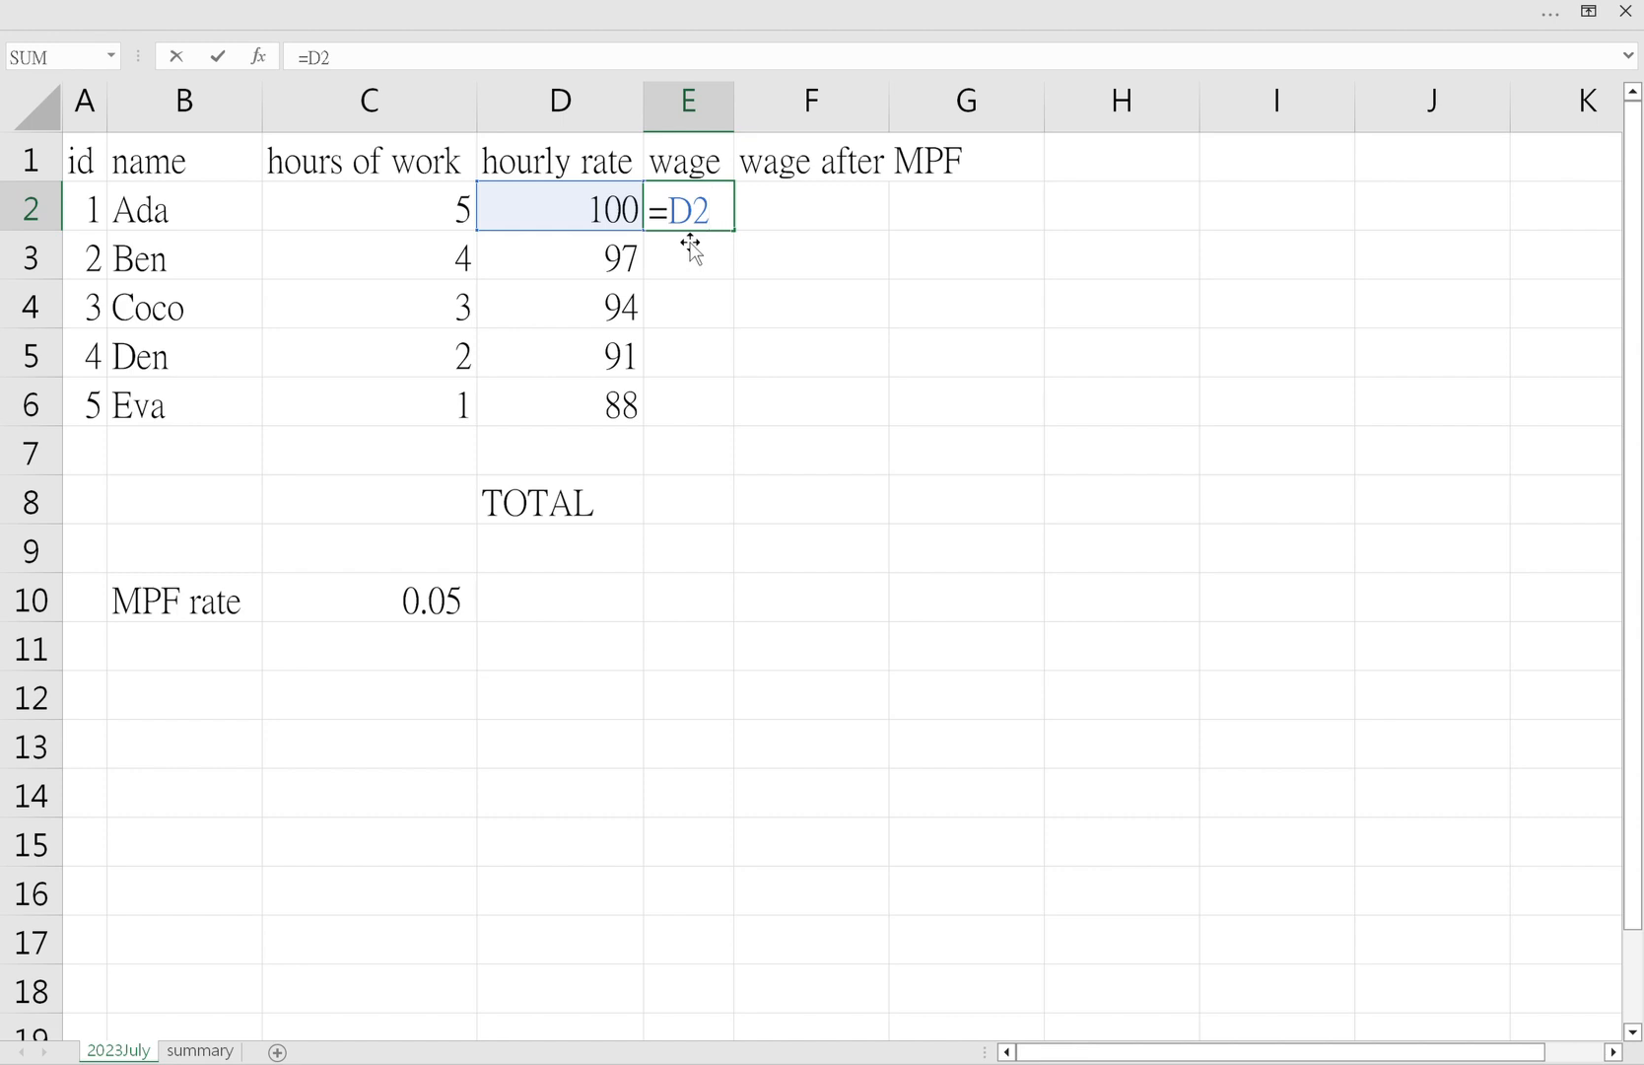
{"action": "type", "text": "*"}
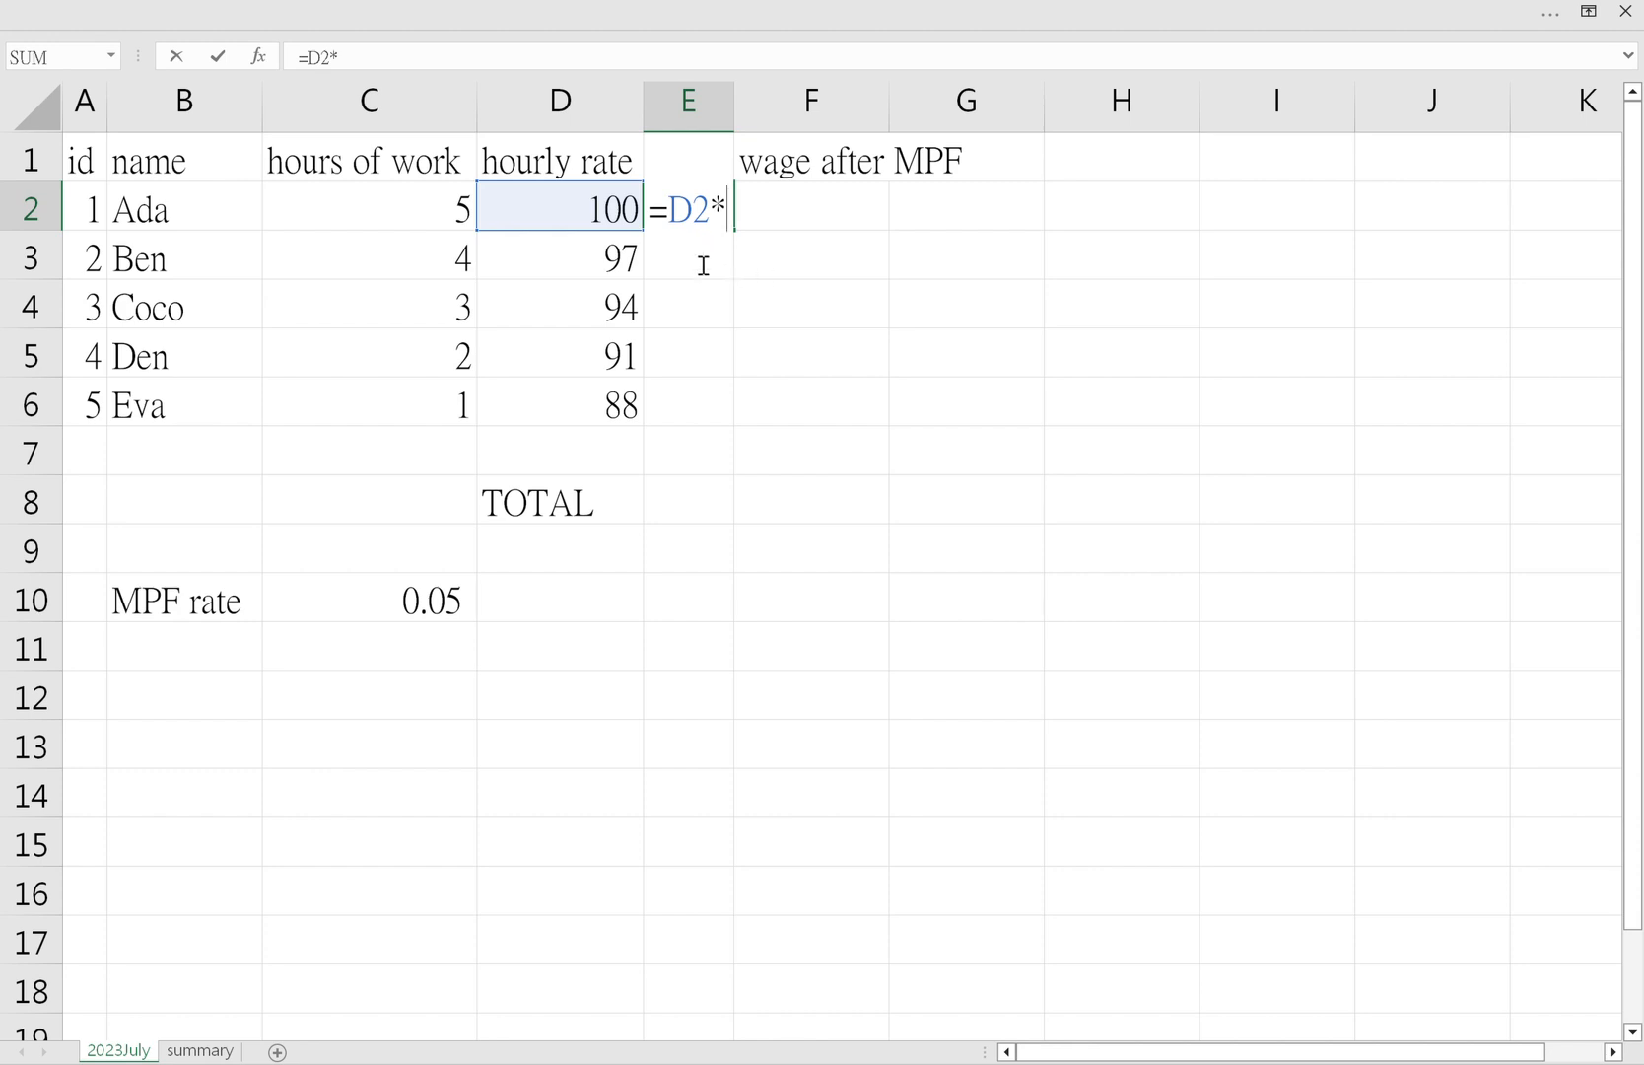
{"action": "left_click", "coordinate": [397, 215]}
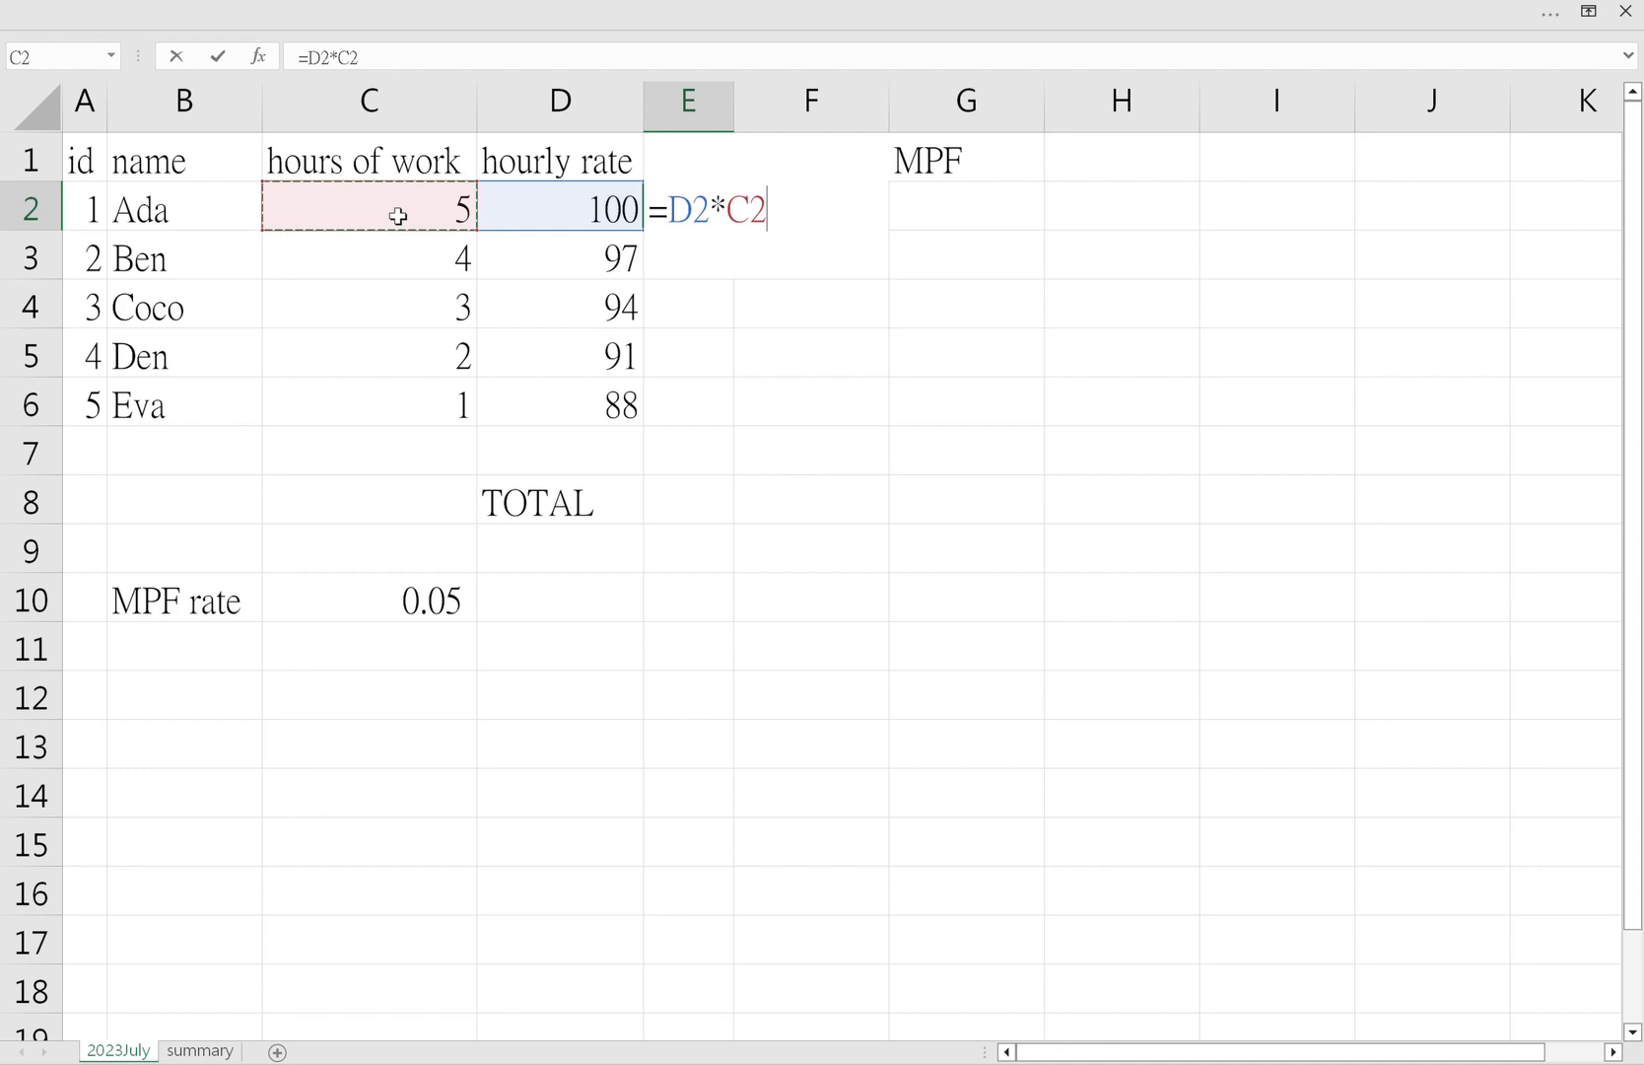
{"action": "key", "text": "Return"}
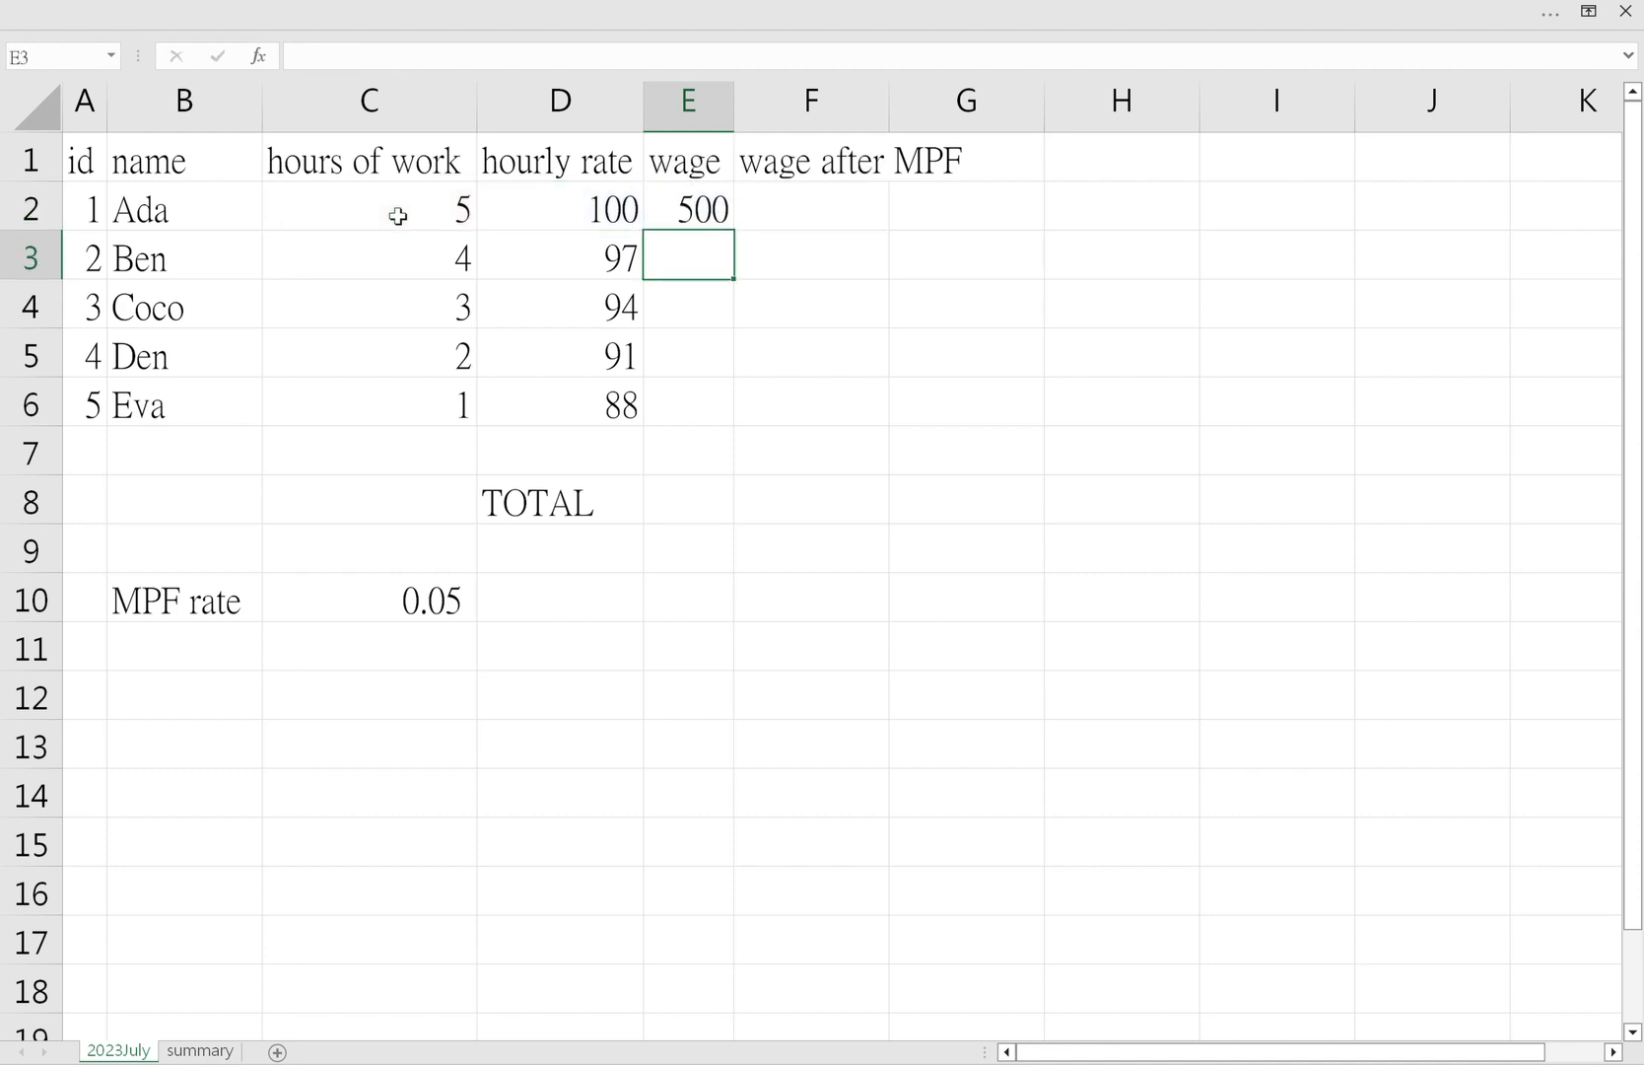
- Copy the wage formula from E2 down to E6 and compare the cell references in E2 and E3
{"action": "left_click", "coordinate": [706, 224]}
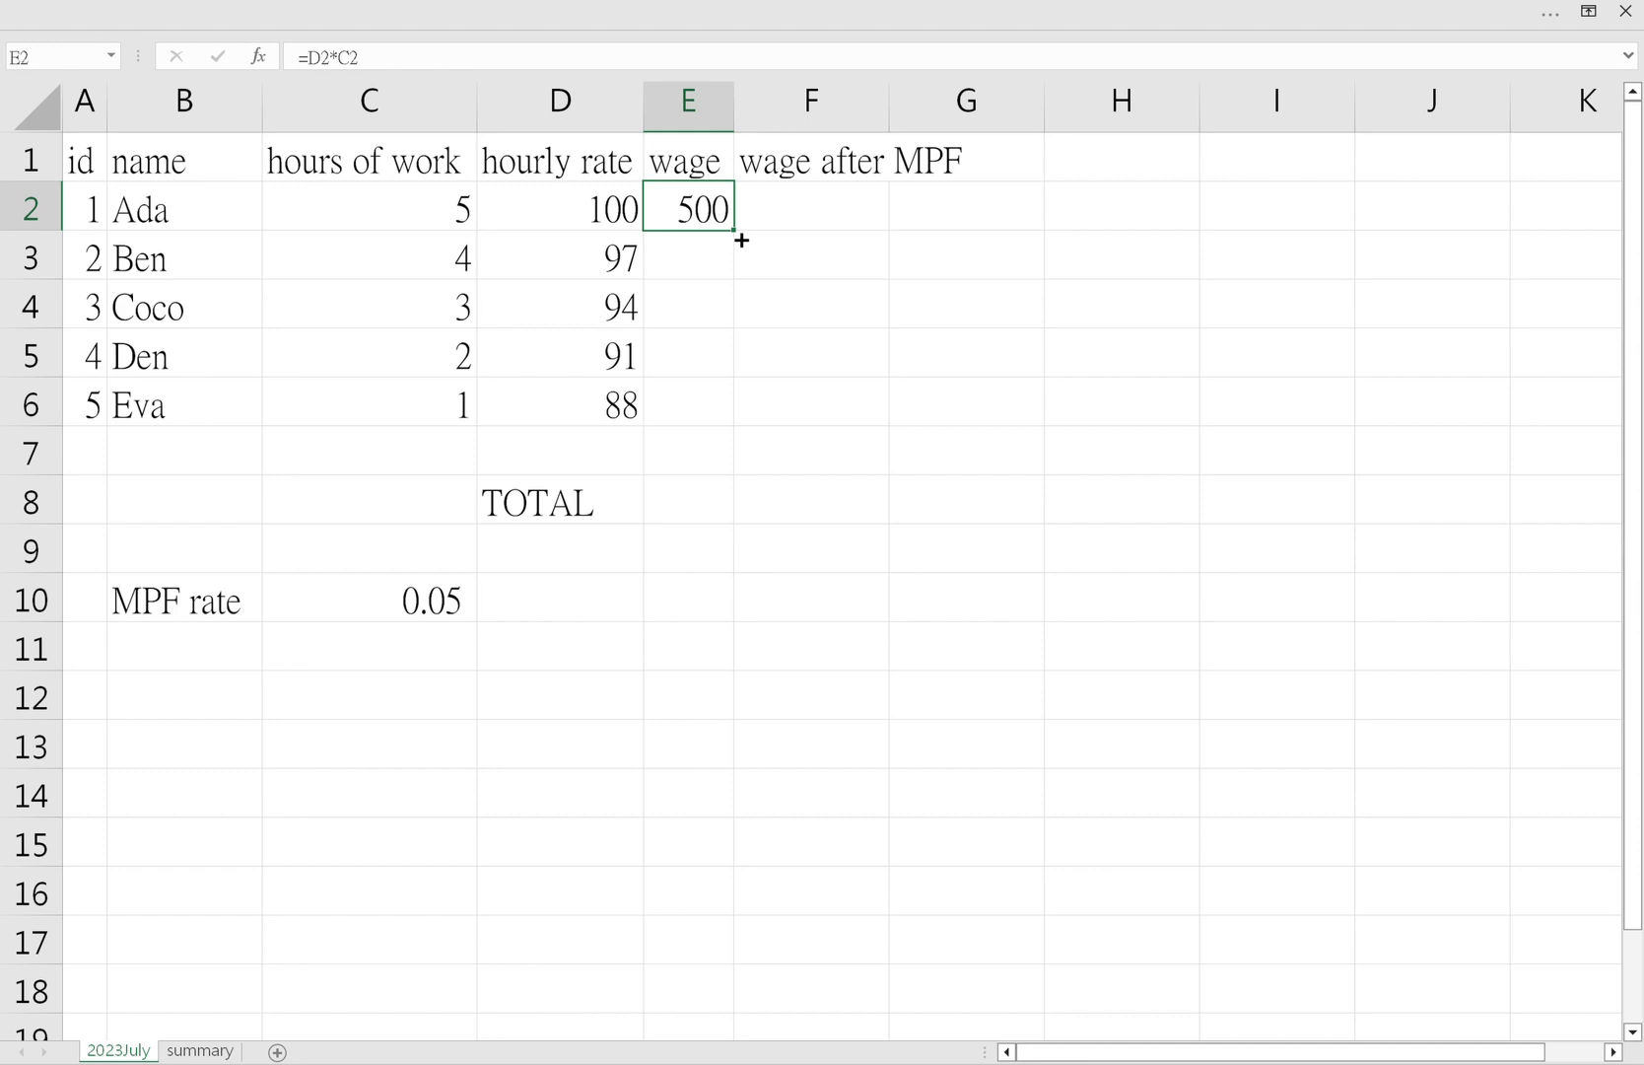
{"action": "double_click", "coordinate": [741, 240]}
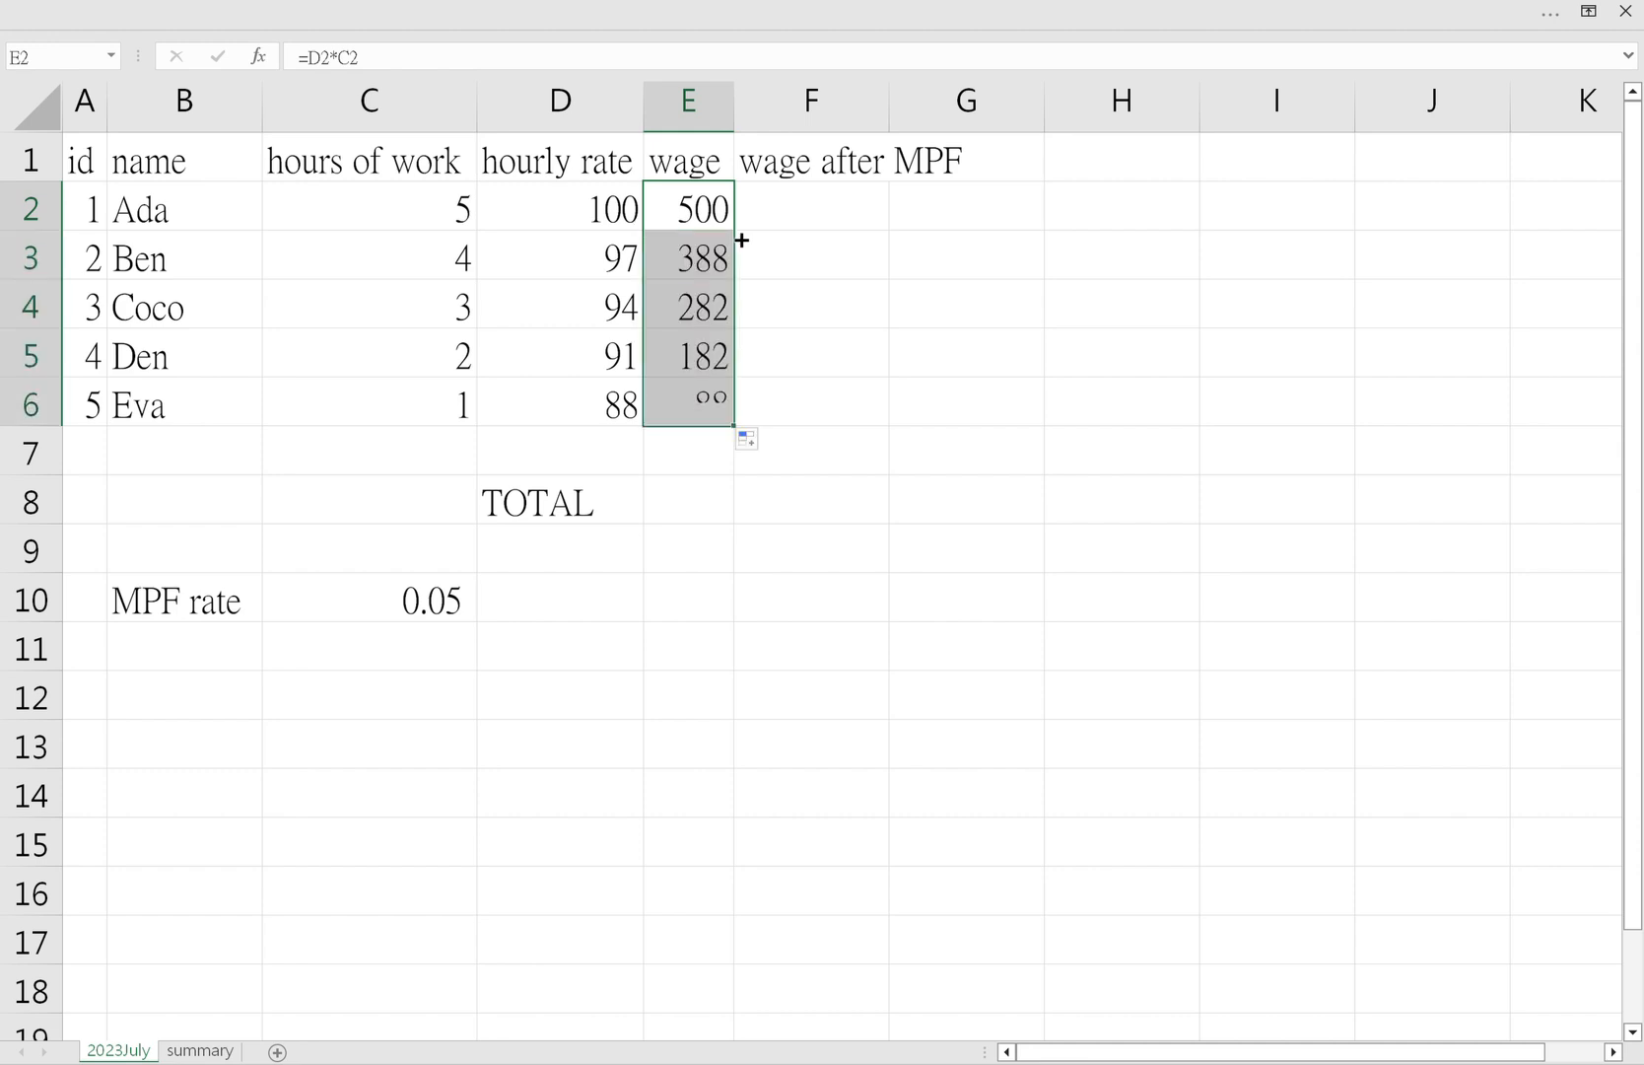
{"action": "left_click", "coordinate": [691, 263]}
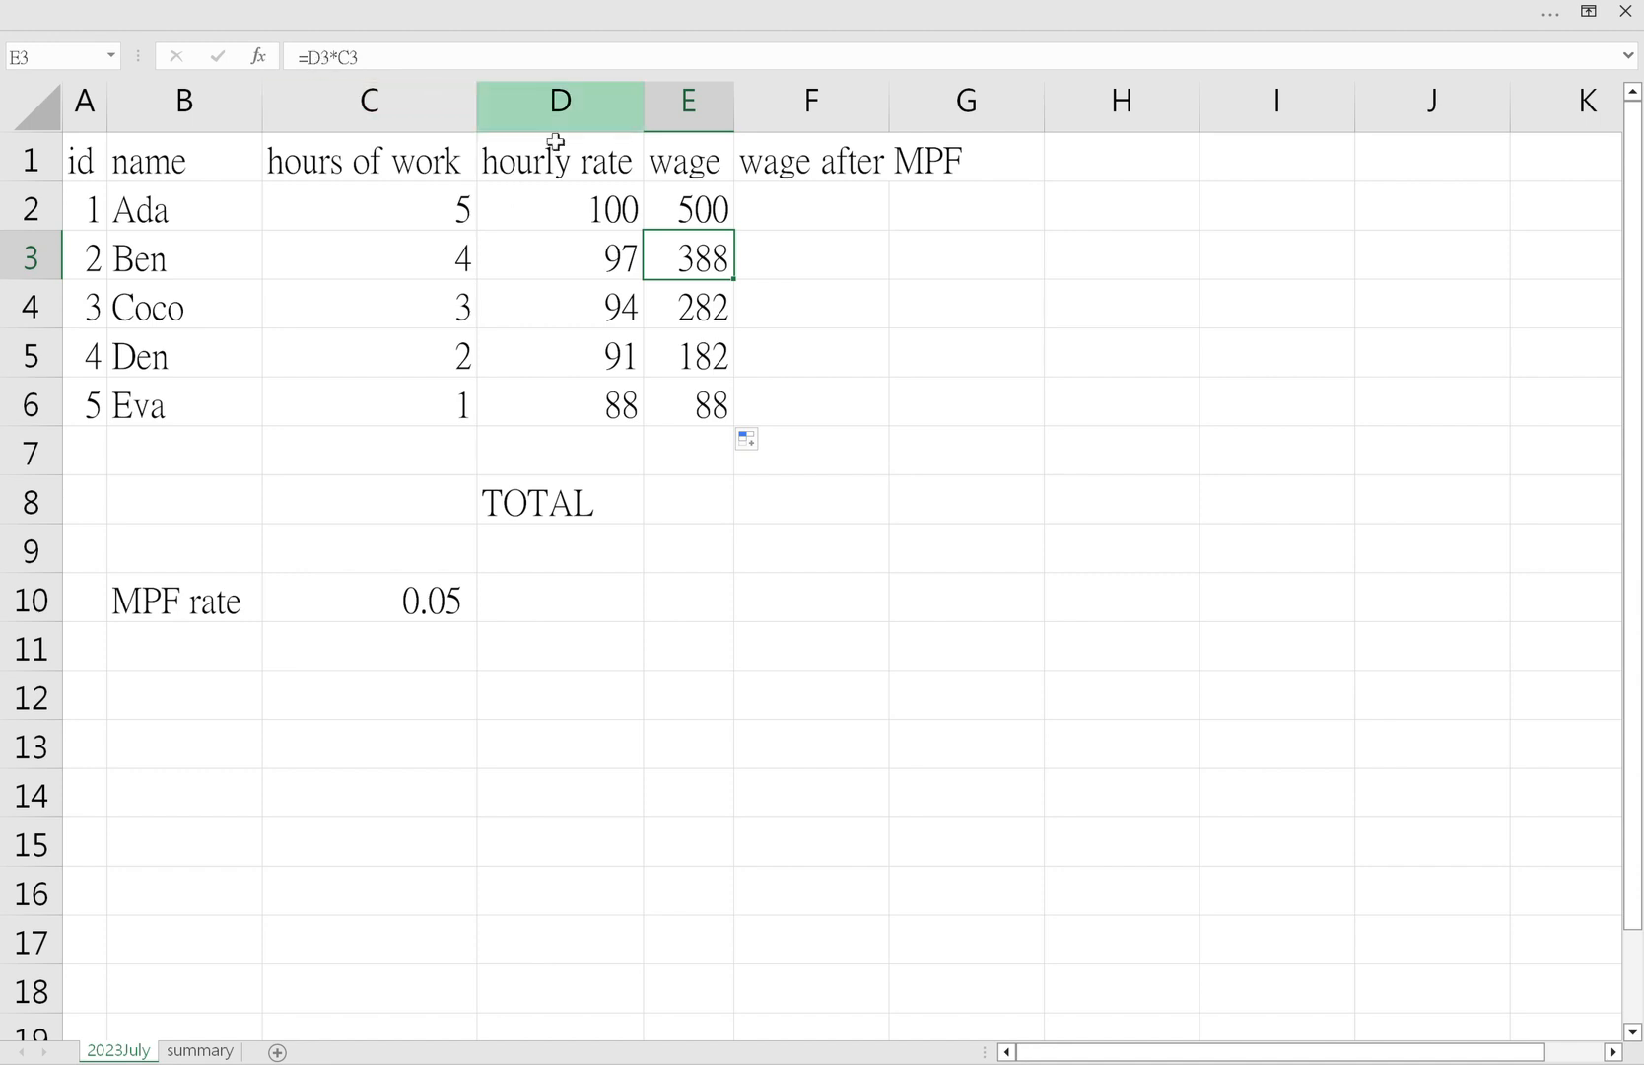
{"action": "left_click", "coordinate": [695, 209]}
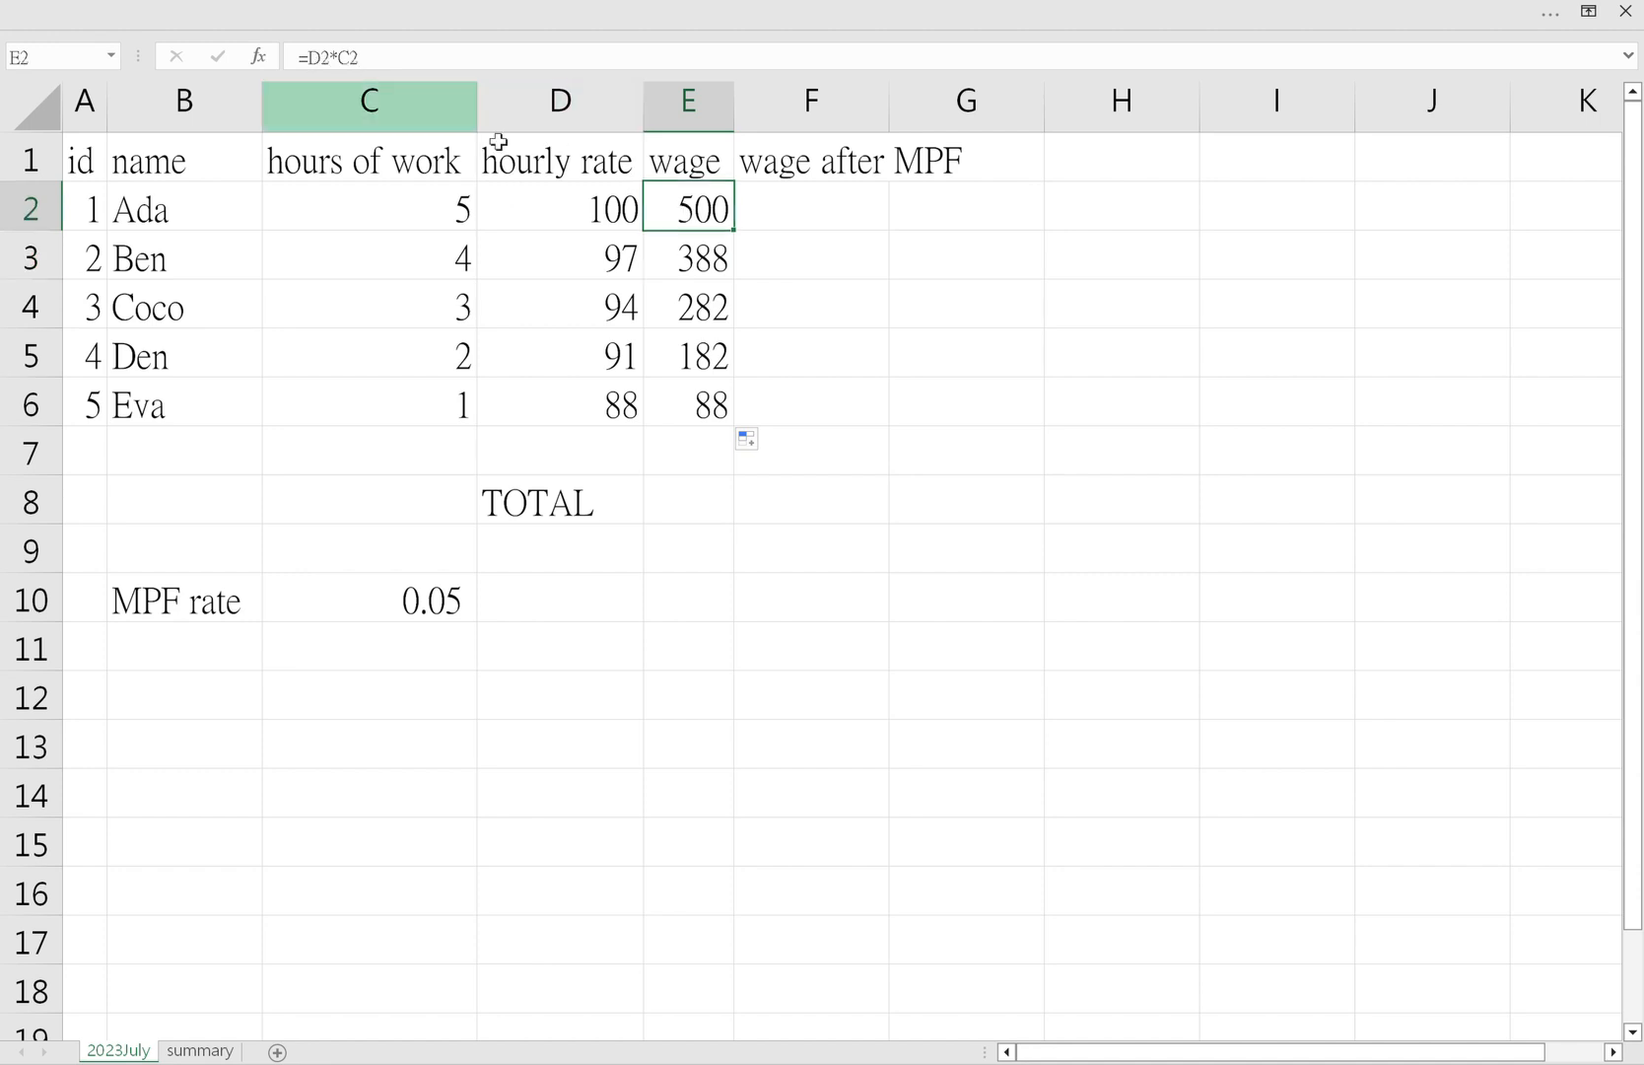
{"action": "left_click", "coordinate": [695, 260]}
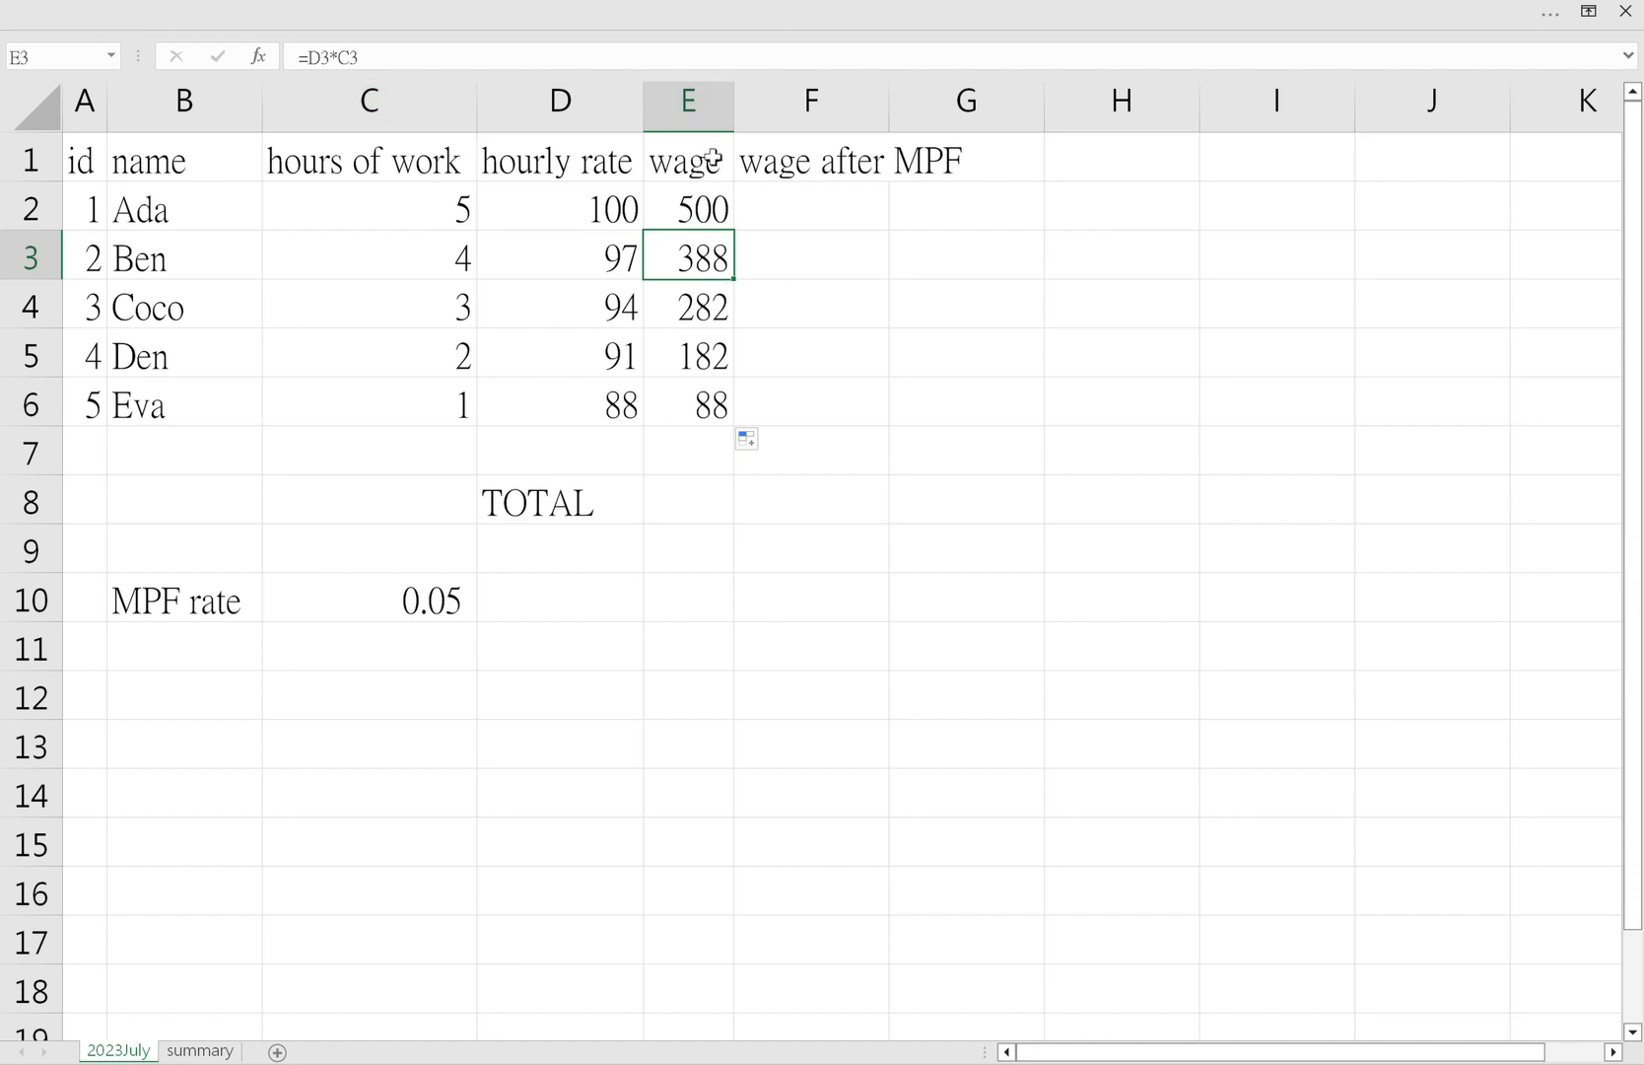
{"action": "left_click", "coordinate": [718, 213]}
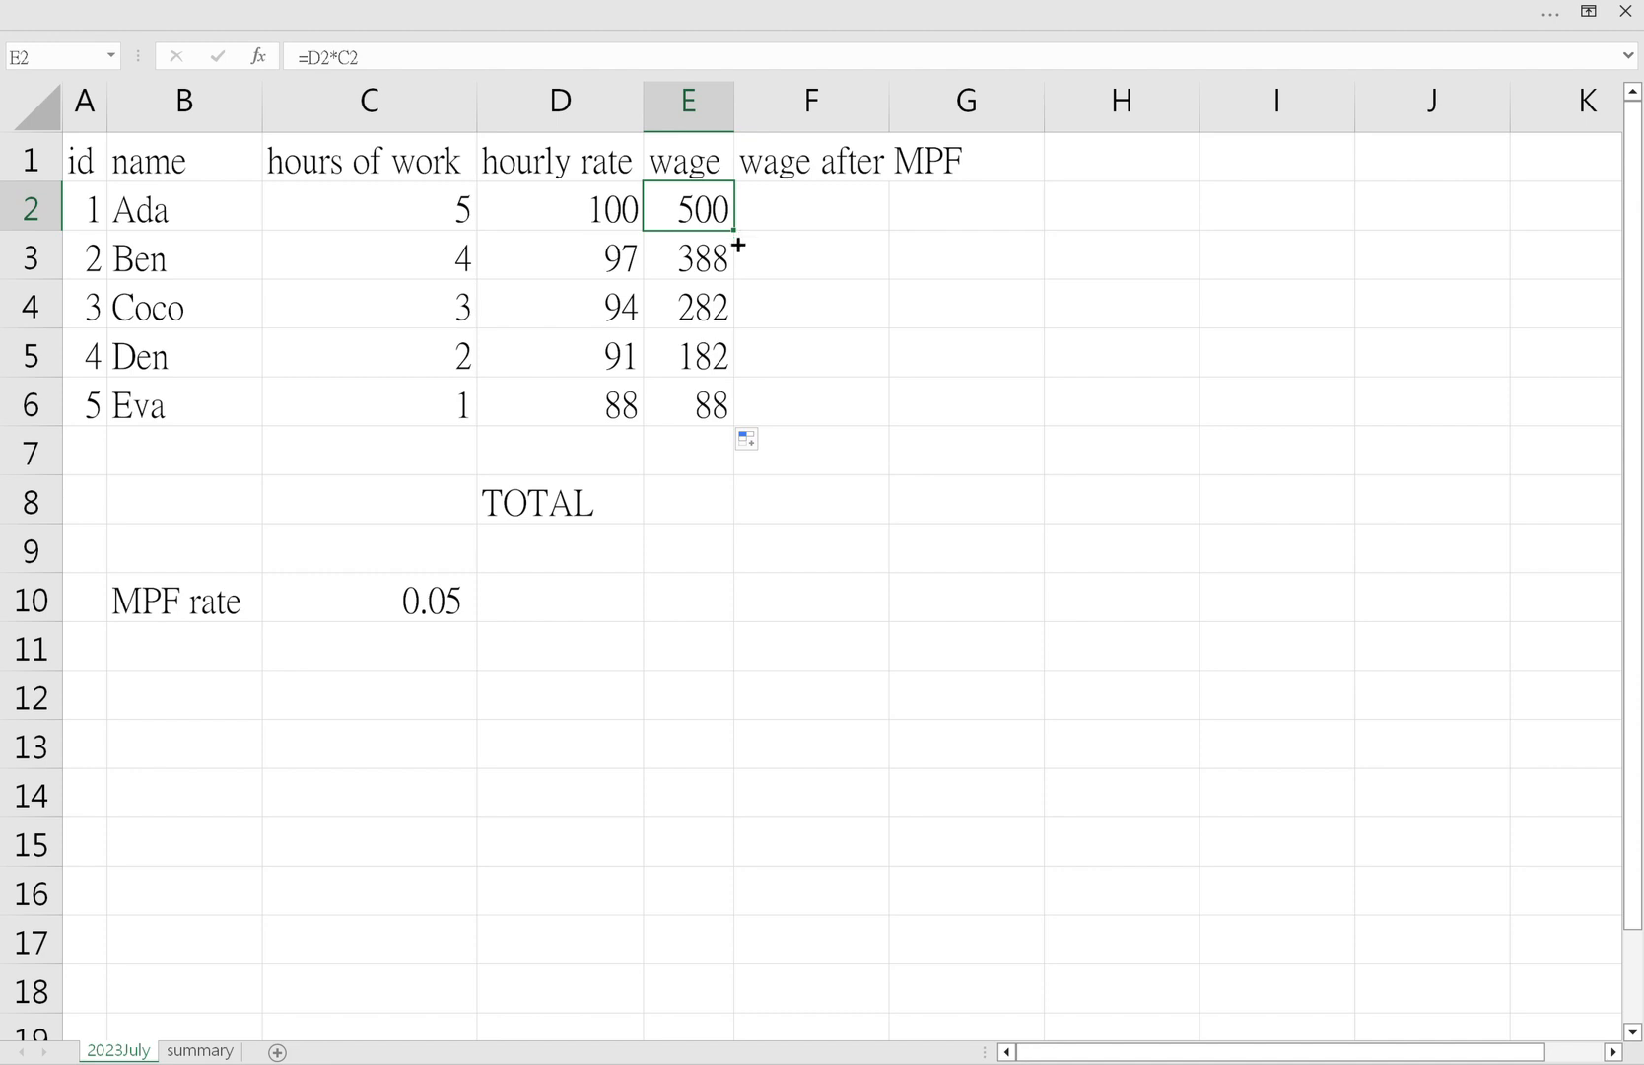
- Copy the wage formula from E2 down to E6 again and check the cell references in E2 through E5
{"action": "left_click_drag", "start_coordinate": [743, 241], "coordinate": [745, 436]}
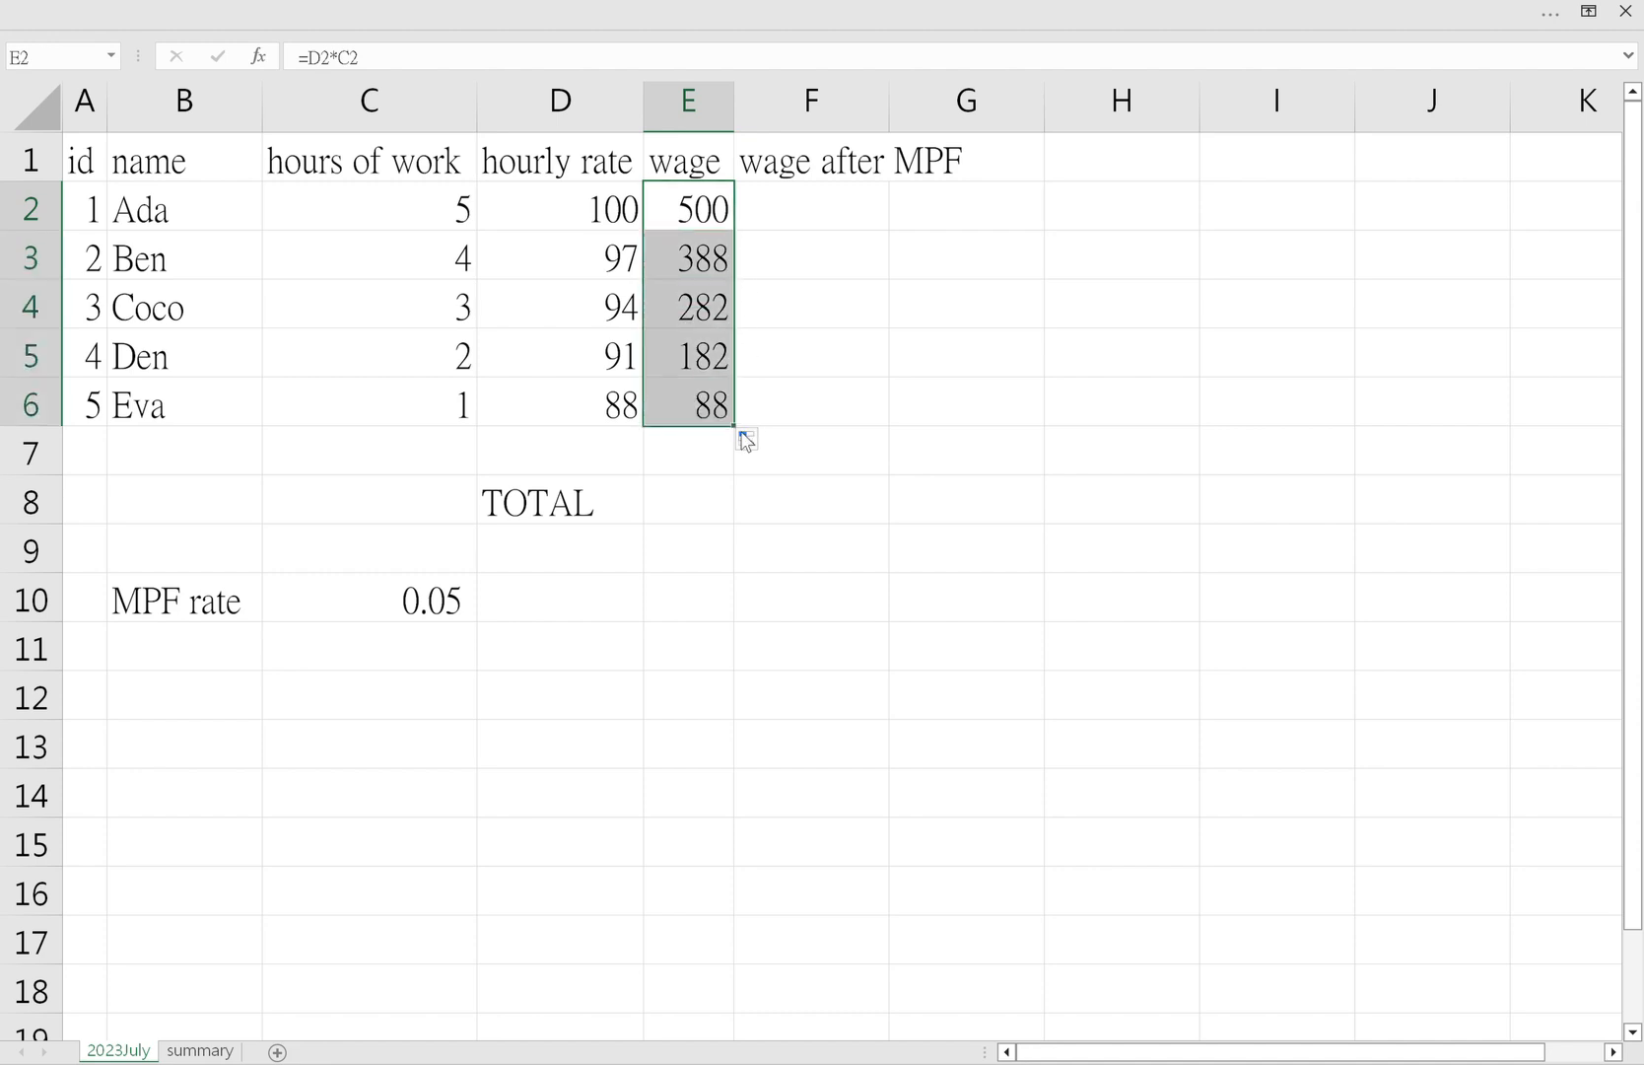
{"action": "left_click", "coordinate": [801, 222]}
{"action": "left_click", "coordinate": [697, 209]}
{"action": "left_click", "coordinate": [707, 271]}
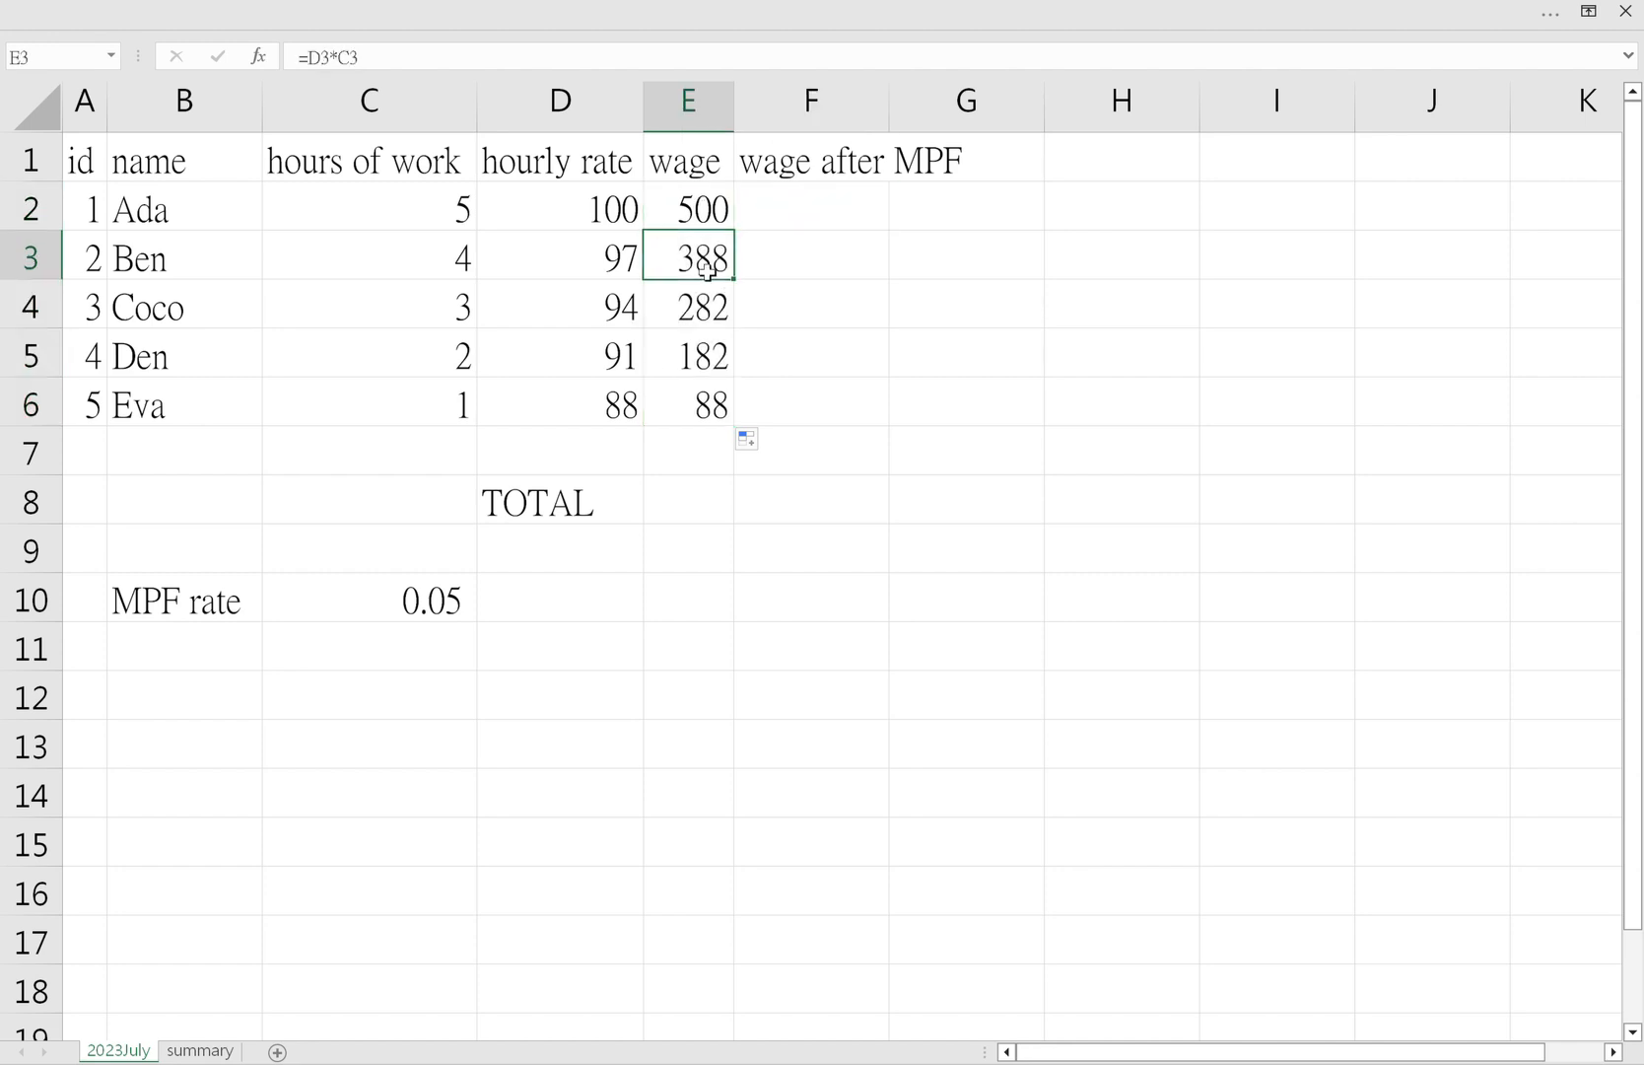
{"action": "left_click", "coordinate": [701, 301]}
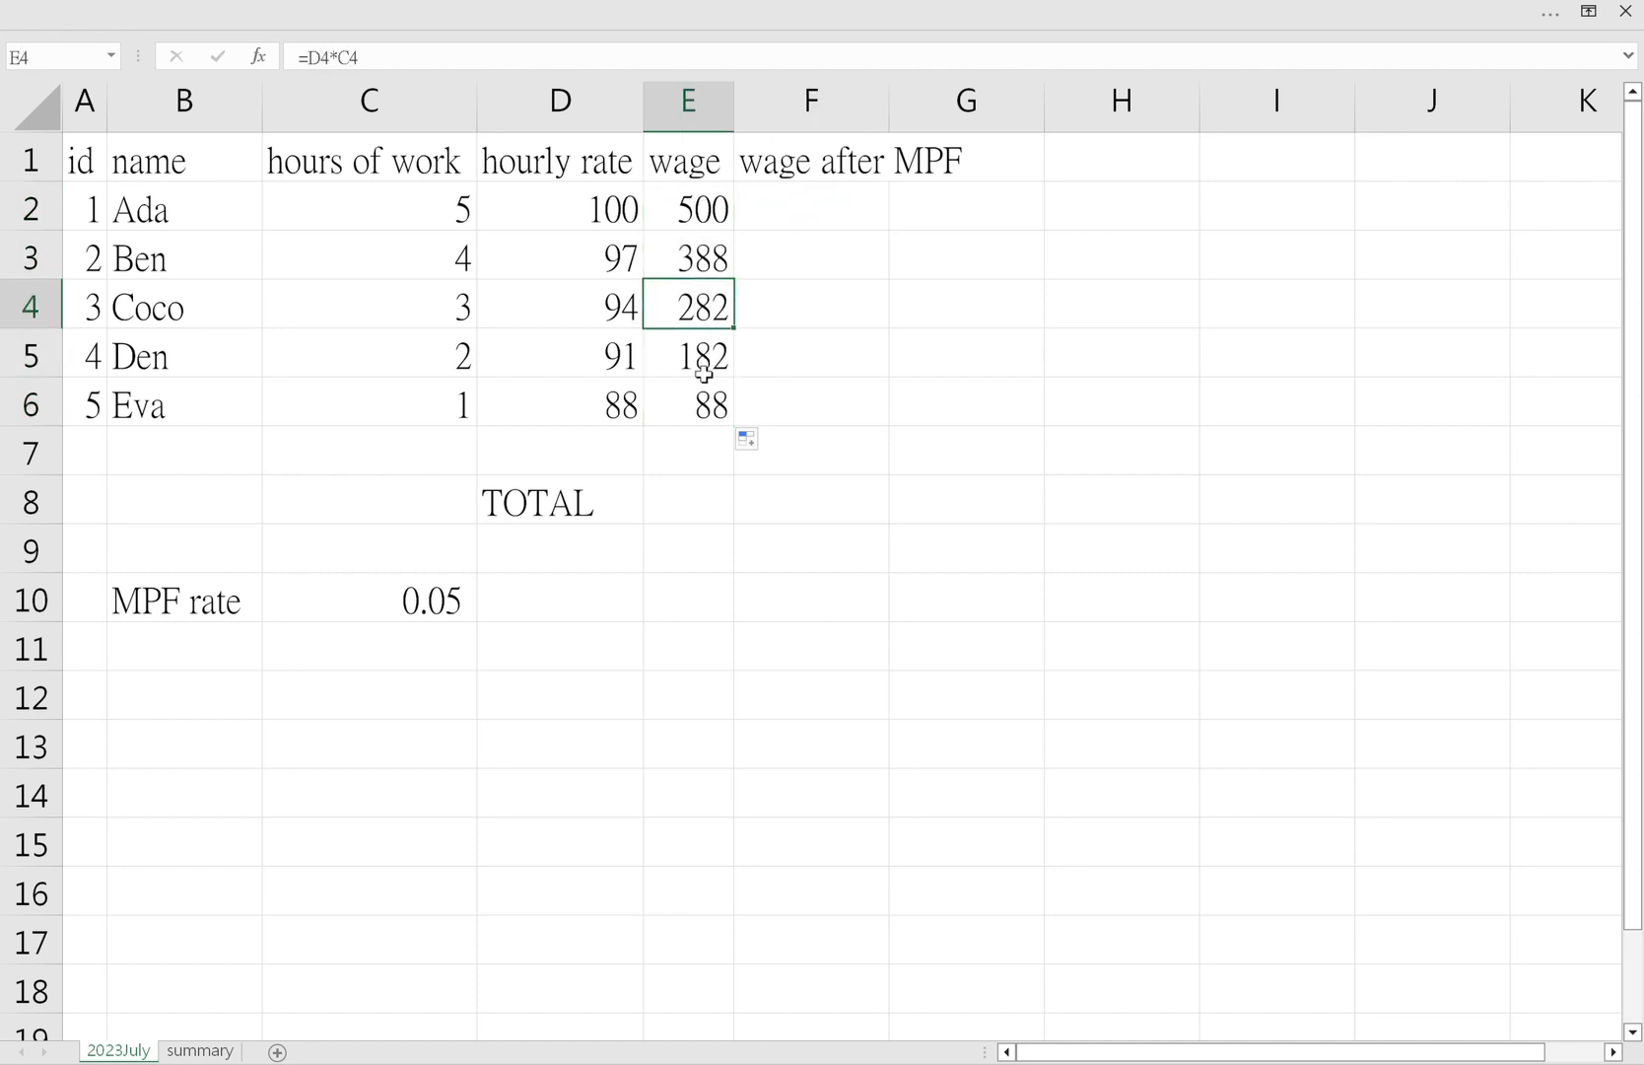
{"action": "left_click", "coordinate": [704, 373]}
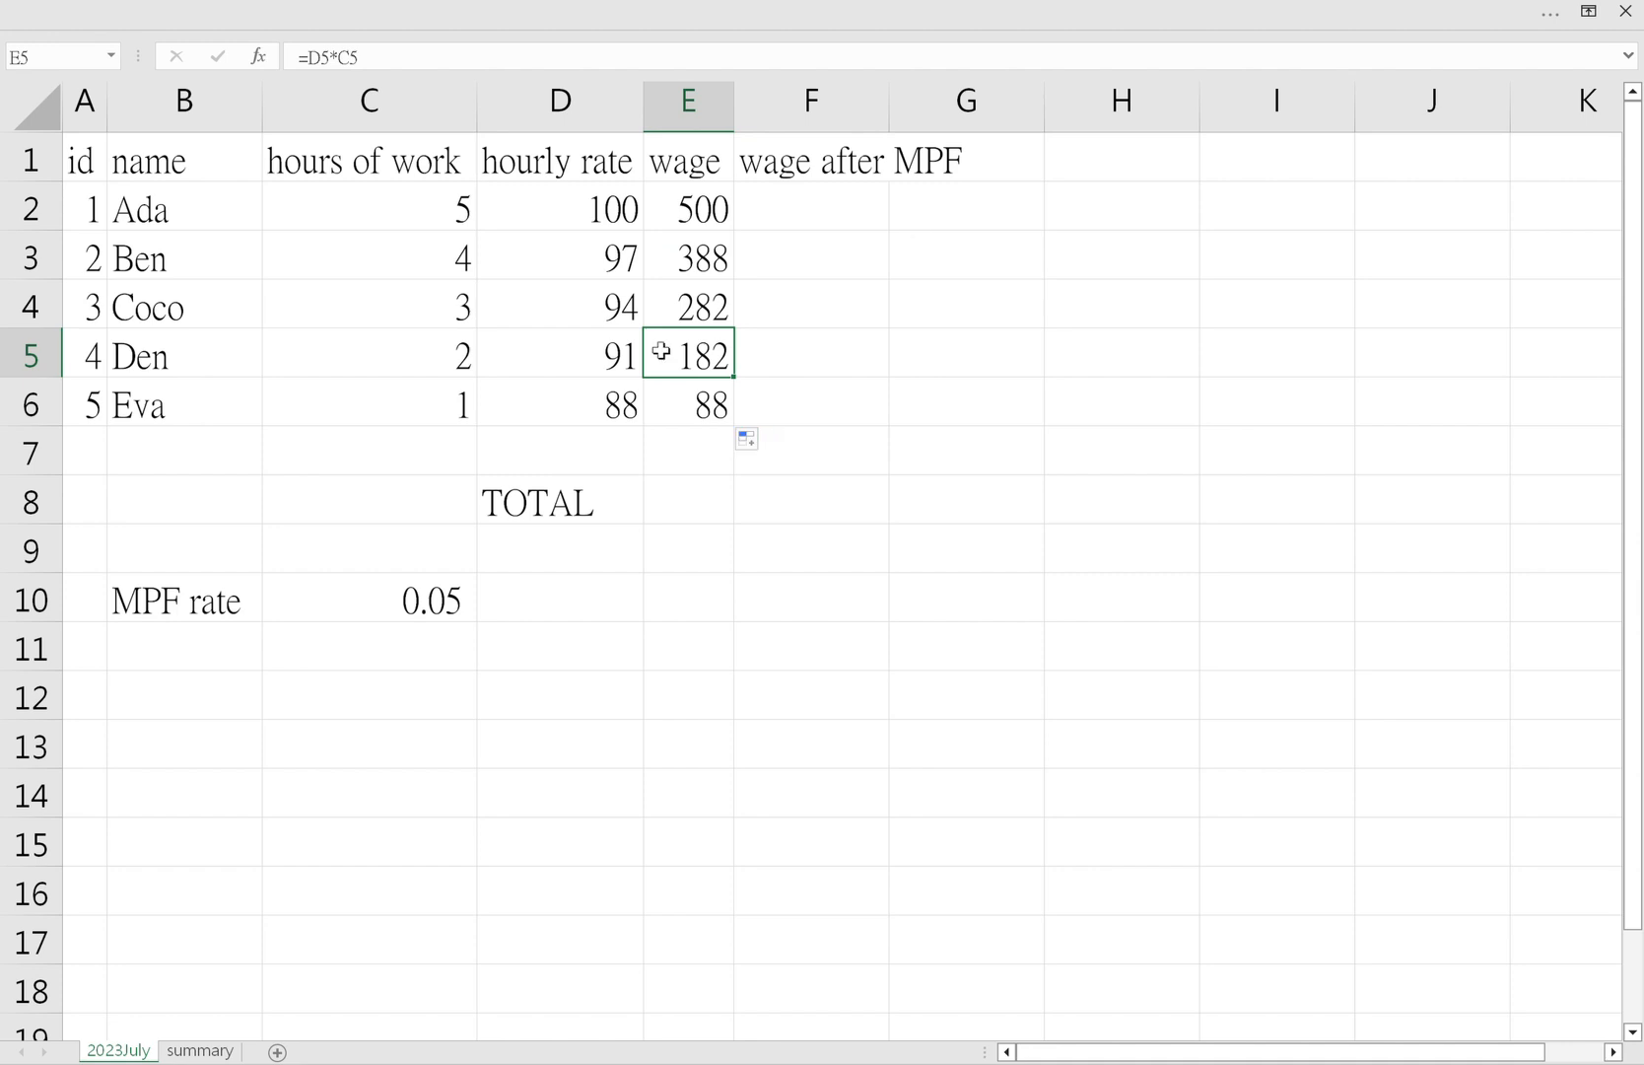
- Format the MPF rate in C10 as a percentage with two decimal places
{"action": "left_click", "coordinate": [815, 205]}
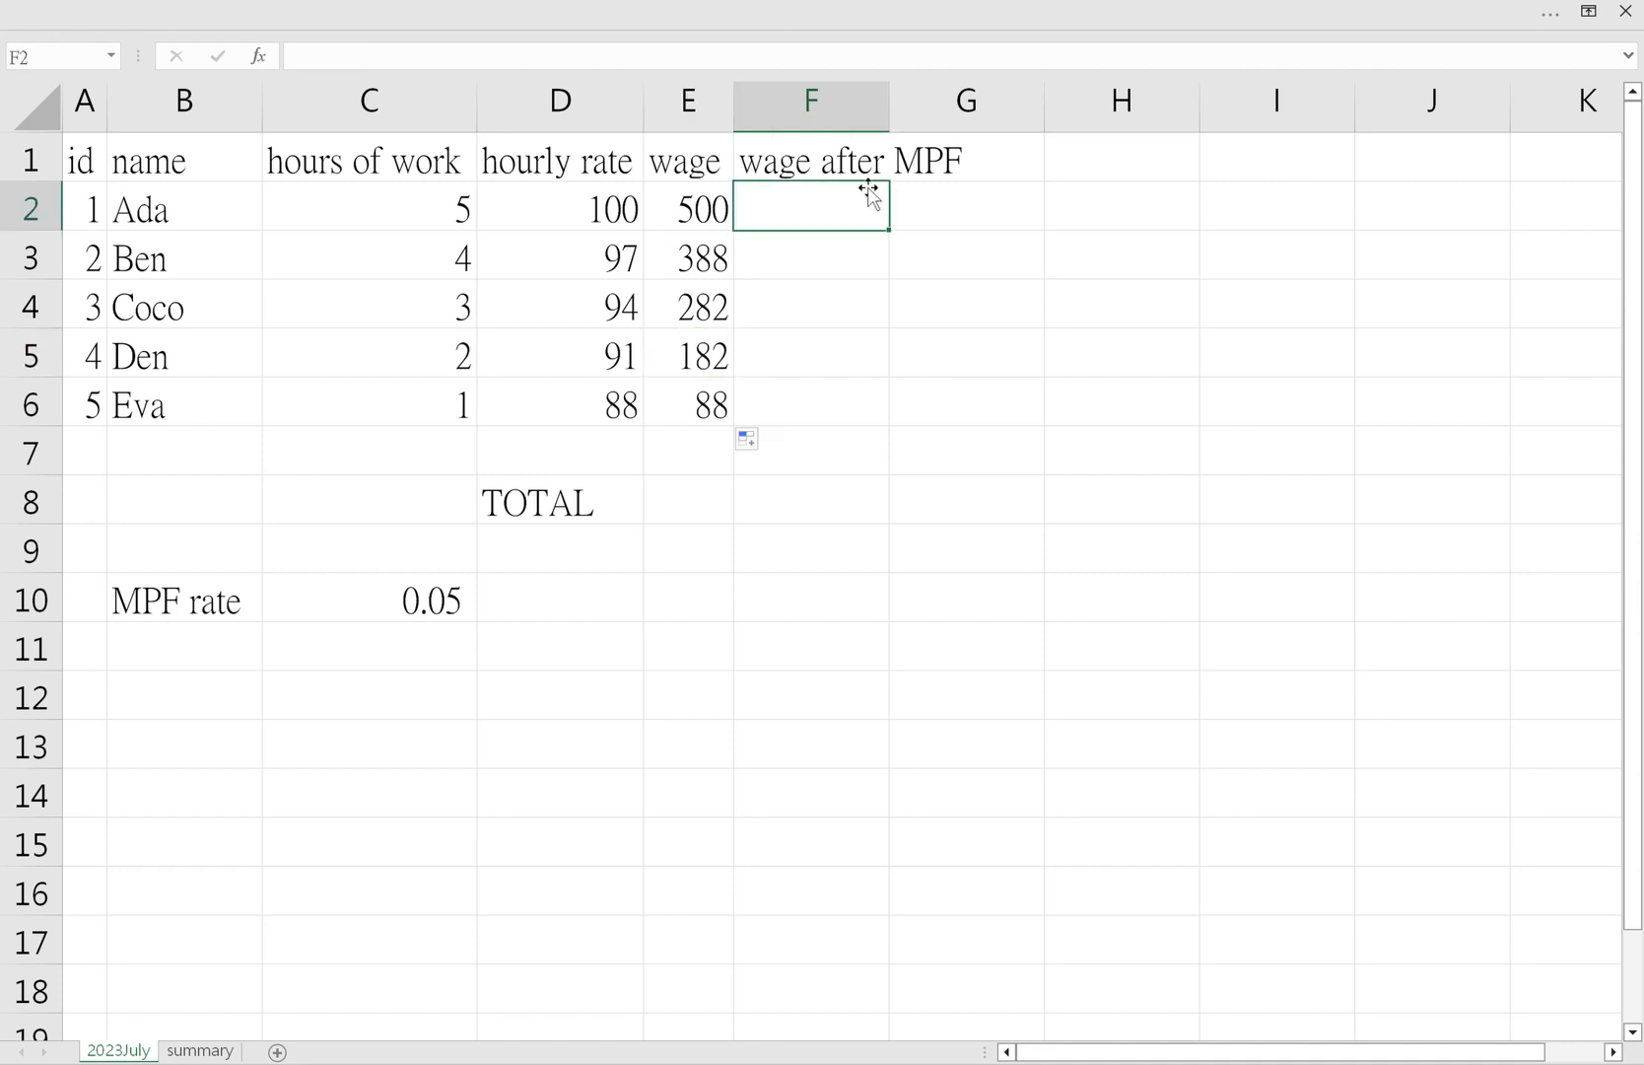
{"action": "left_click", "coordinate": [683, 211]}
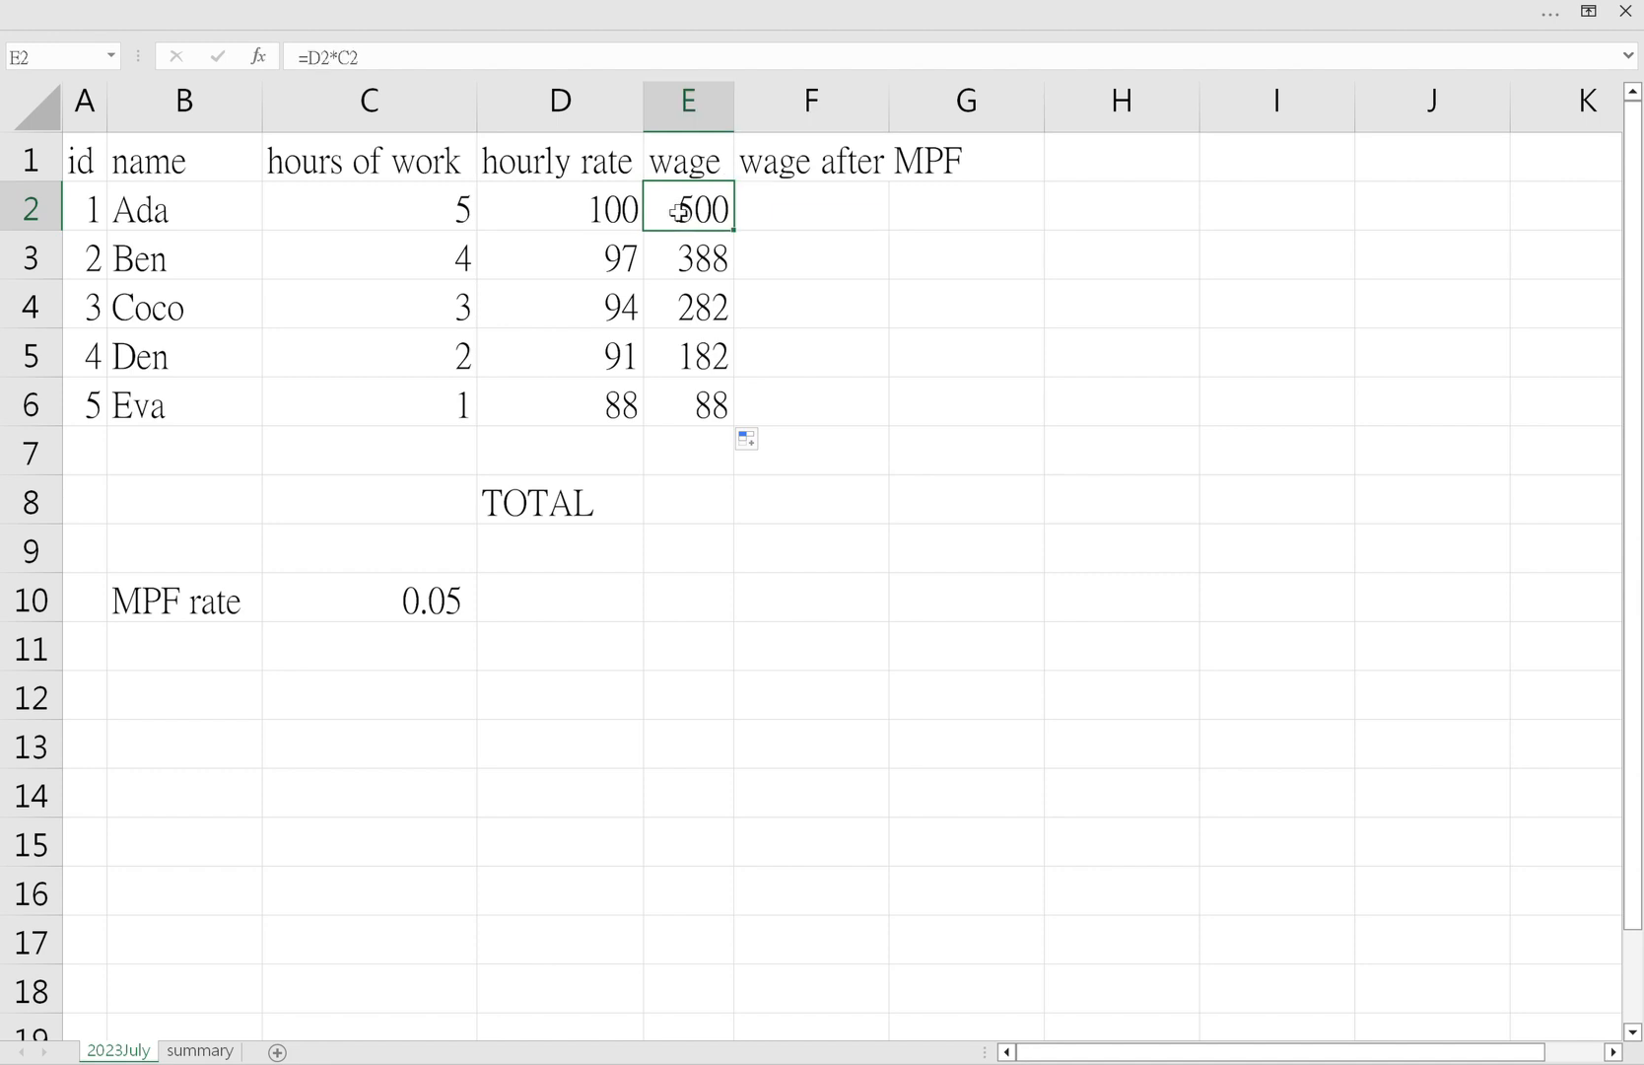
{"action": "left_click", "coordinate": [835, 217]}
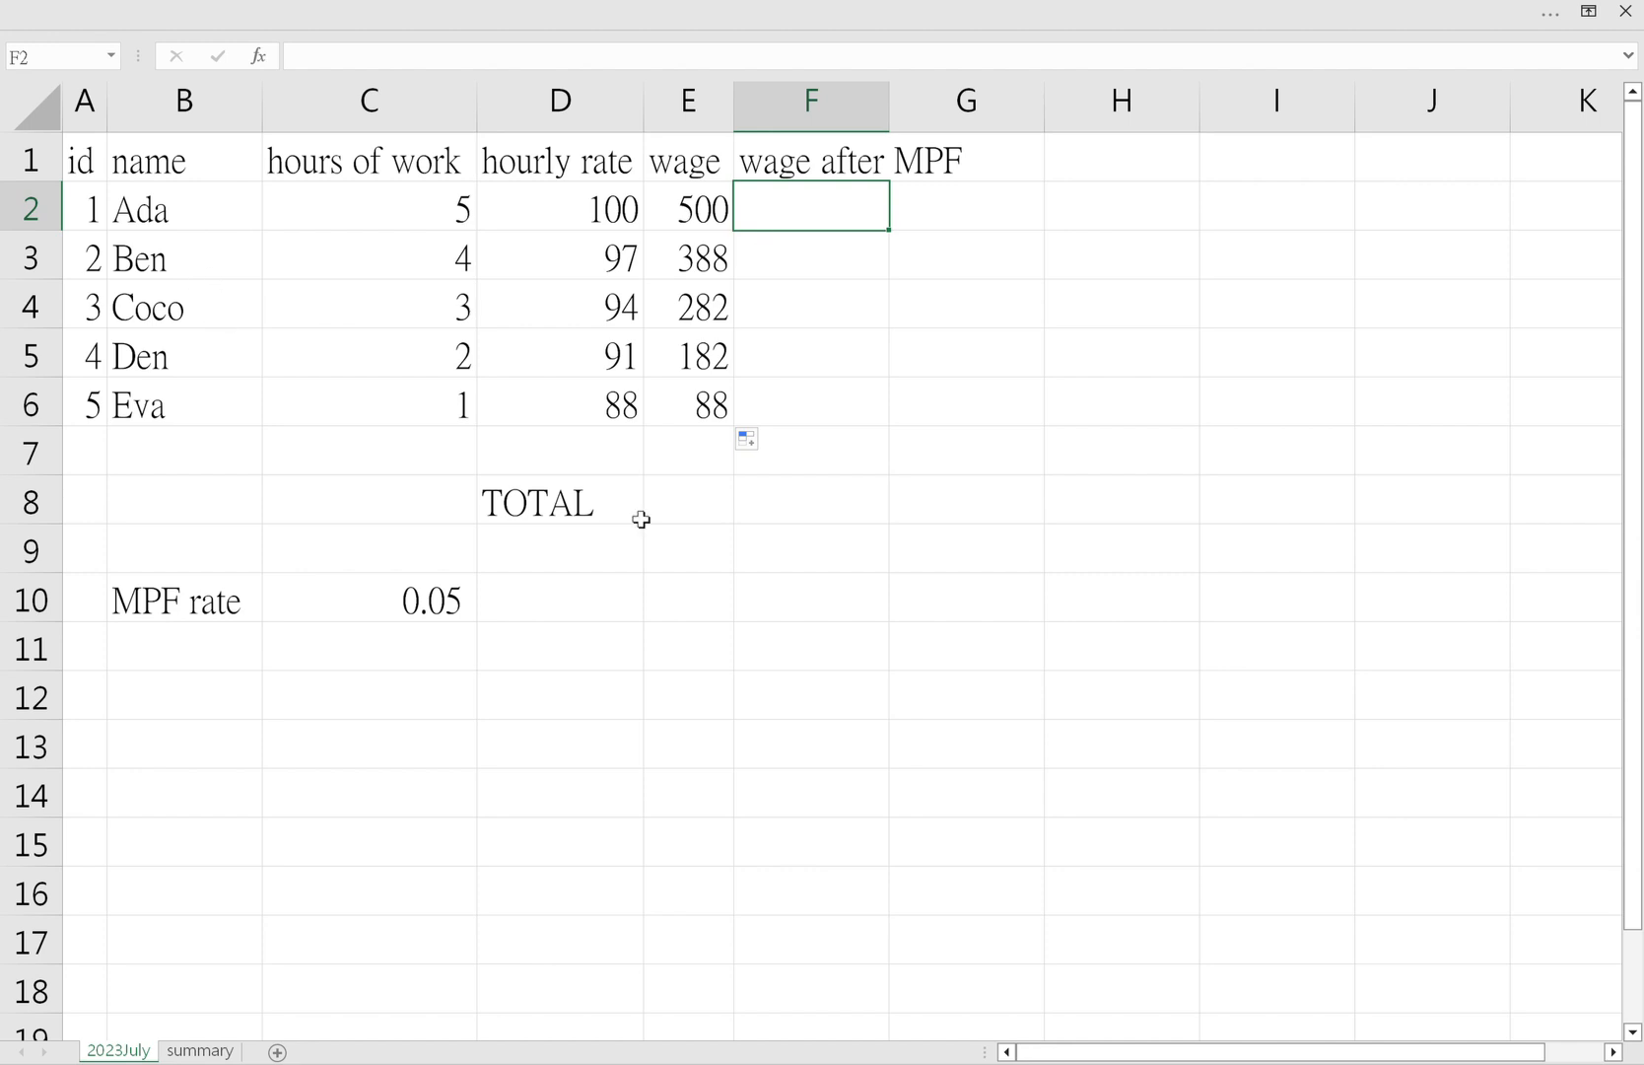
{"action": "left_click", "coordinate": [383, 607]}
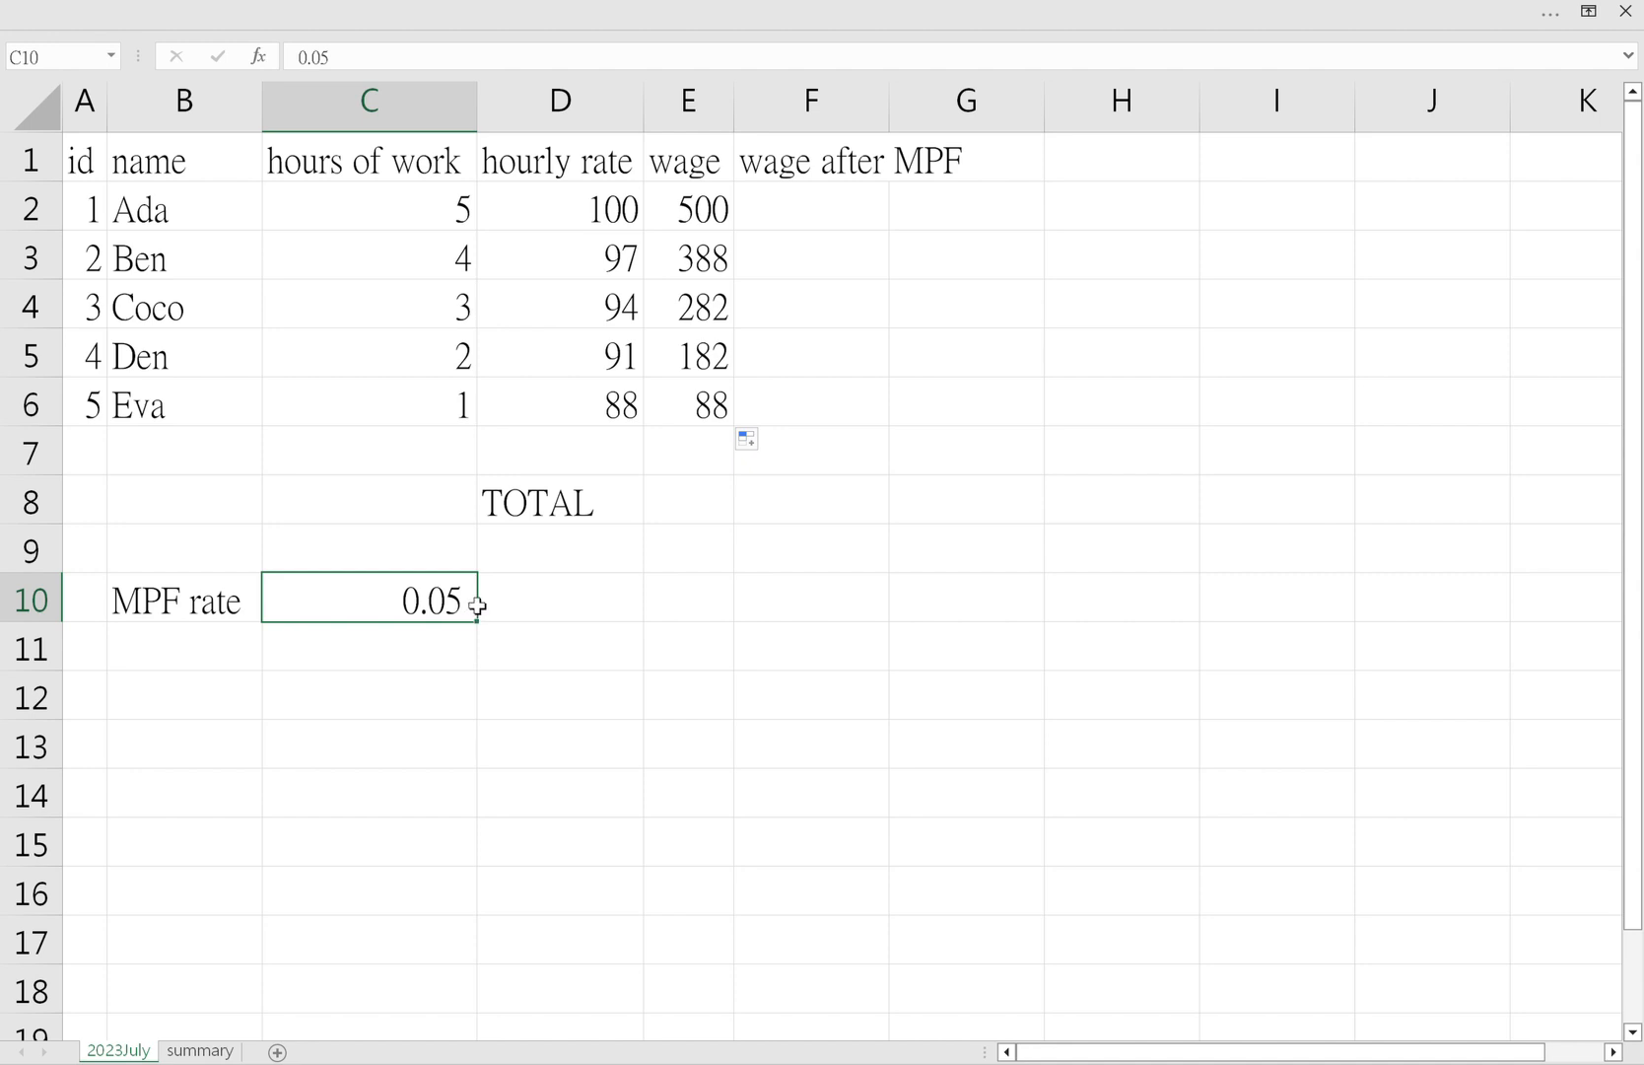
{"action": "key", "text": "ctrl+1"}
{"action": "key", "text": "ctrl+shift+5"}
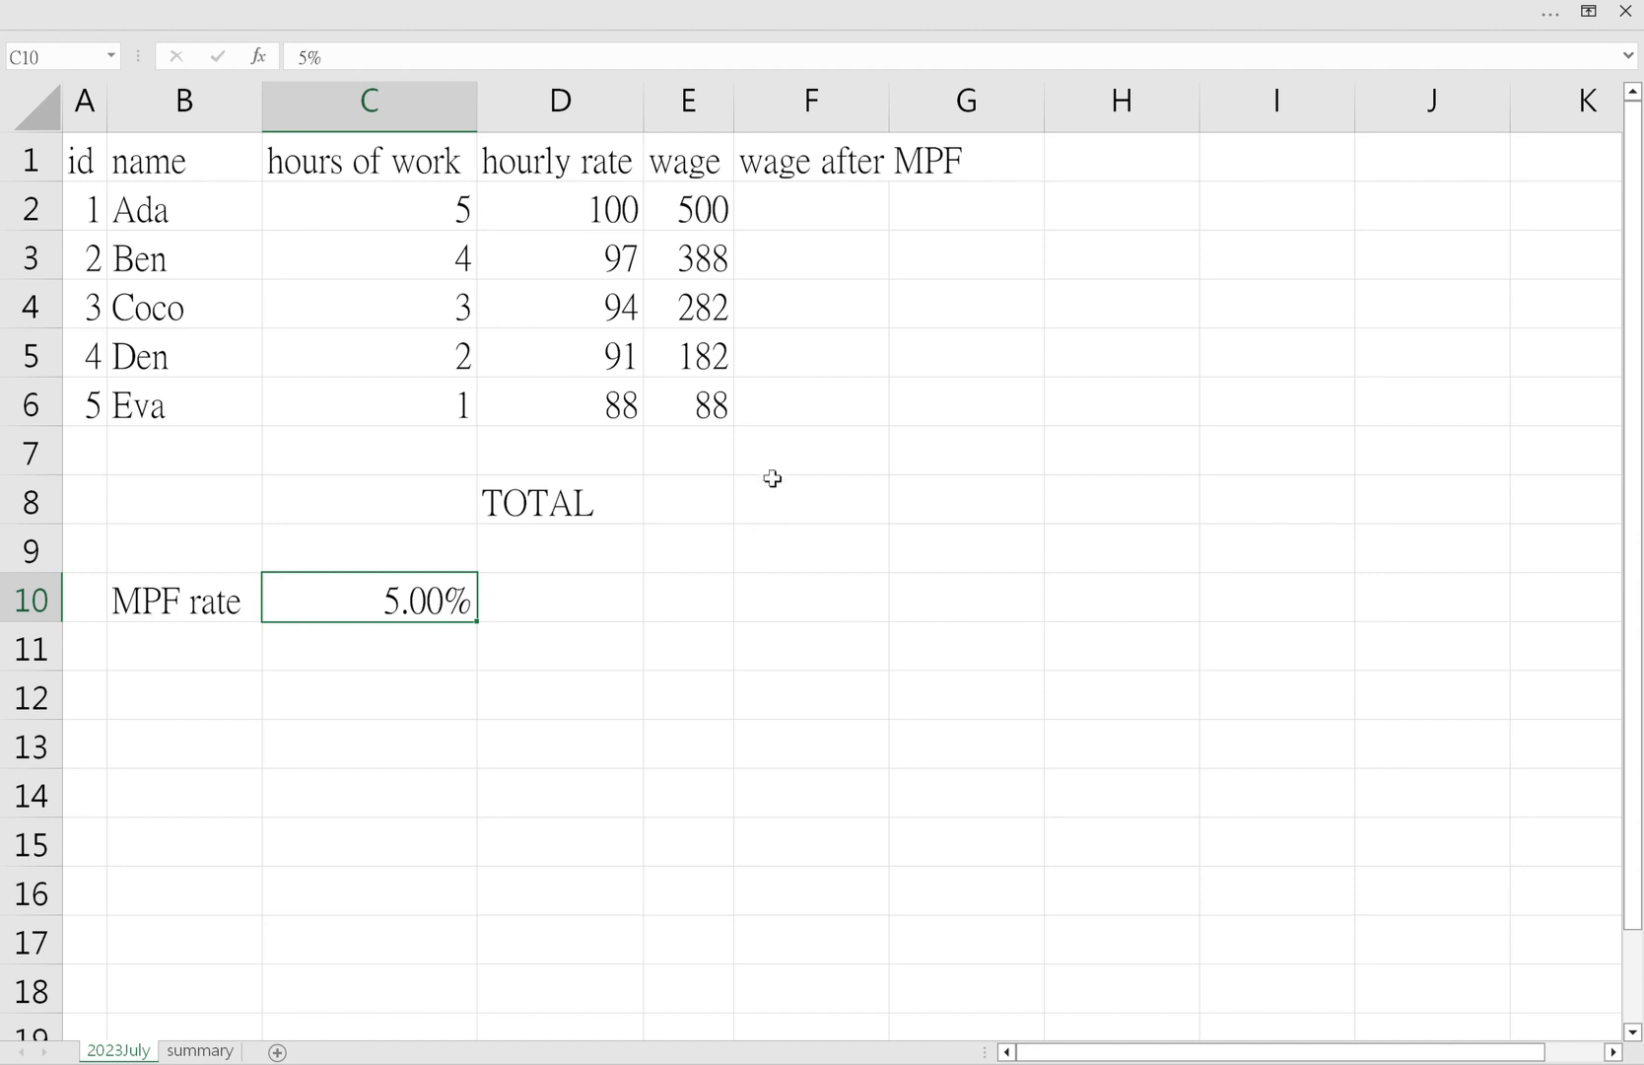
- Fit the width of column F to its "wage after MPF" heading
{"action": "left_click", "coordinate": [791, 198]}
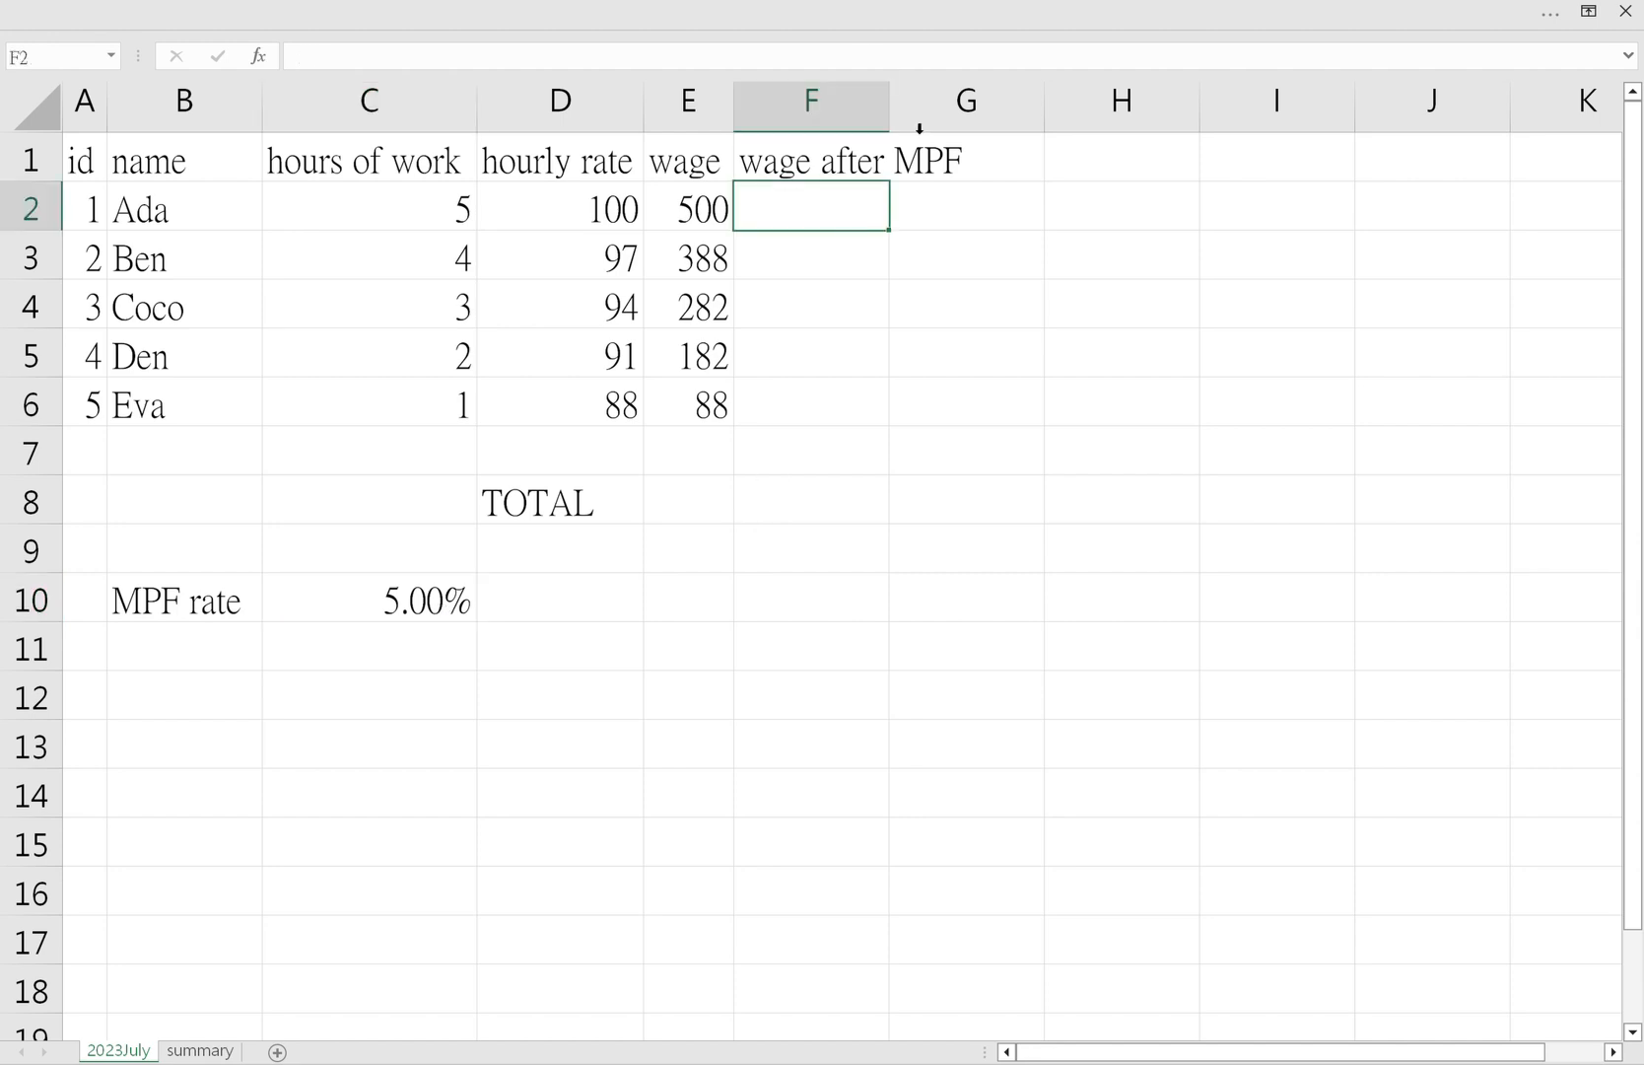
{"action": "double_click", "coordinate": [889, 103]}
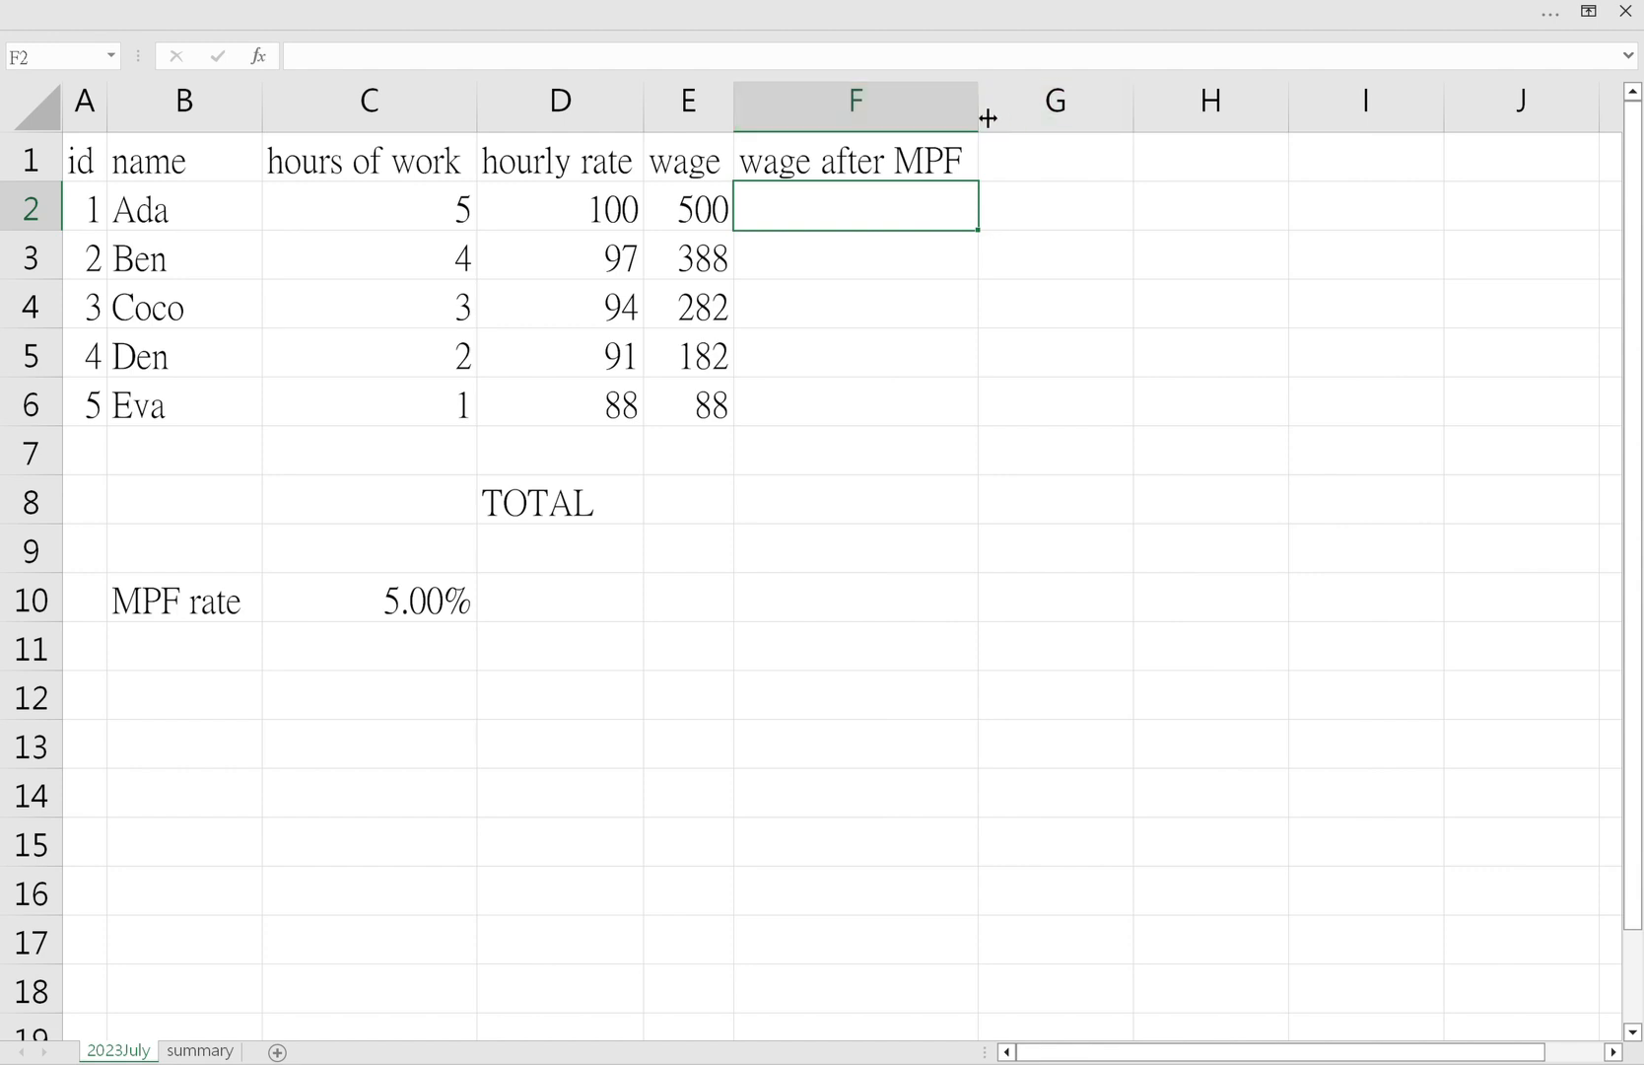
{"action": "left_click_drag", "start_coordinate": [988, 118], "coordinate": [913, 121]}
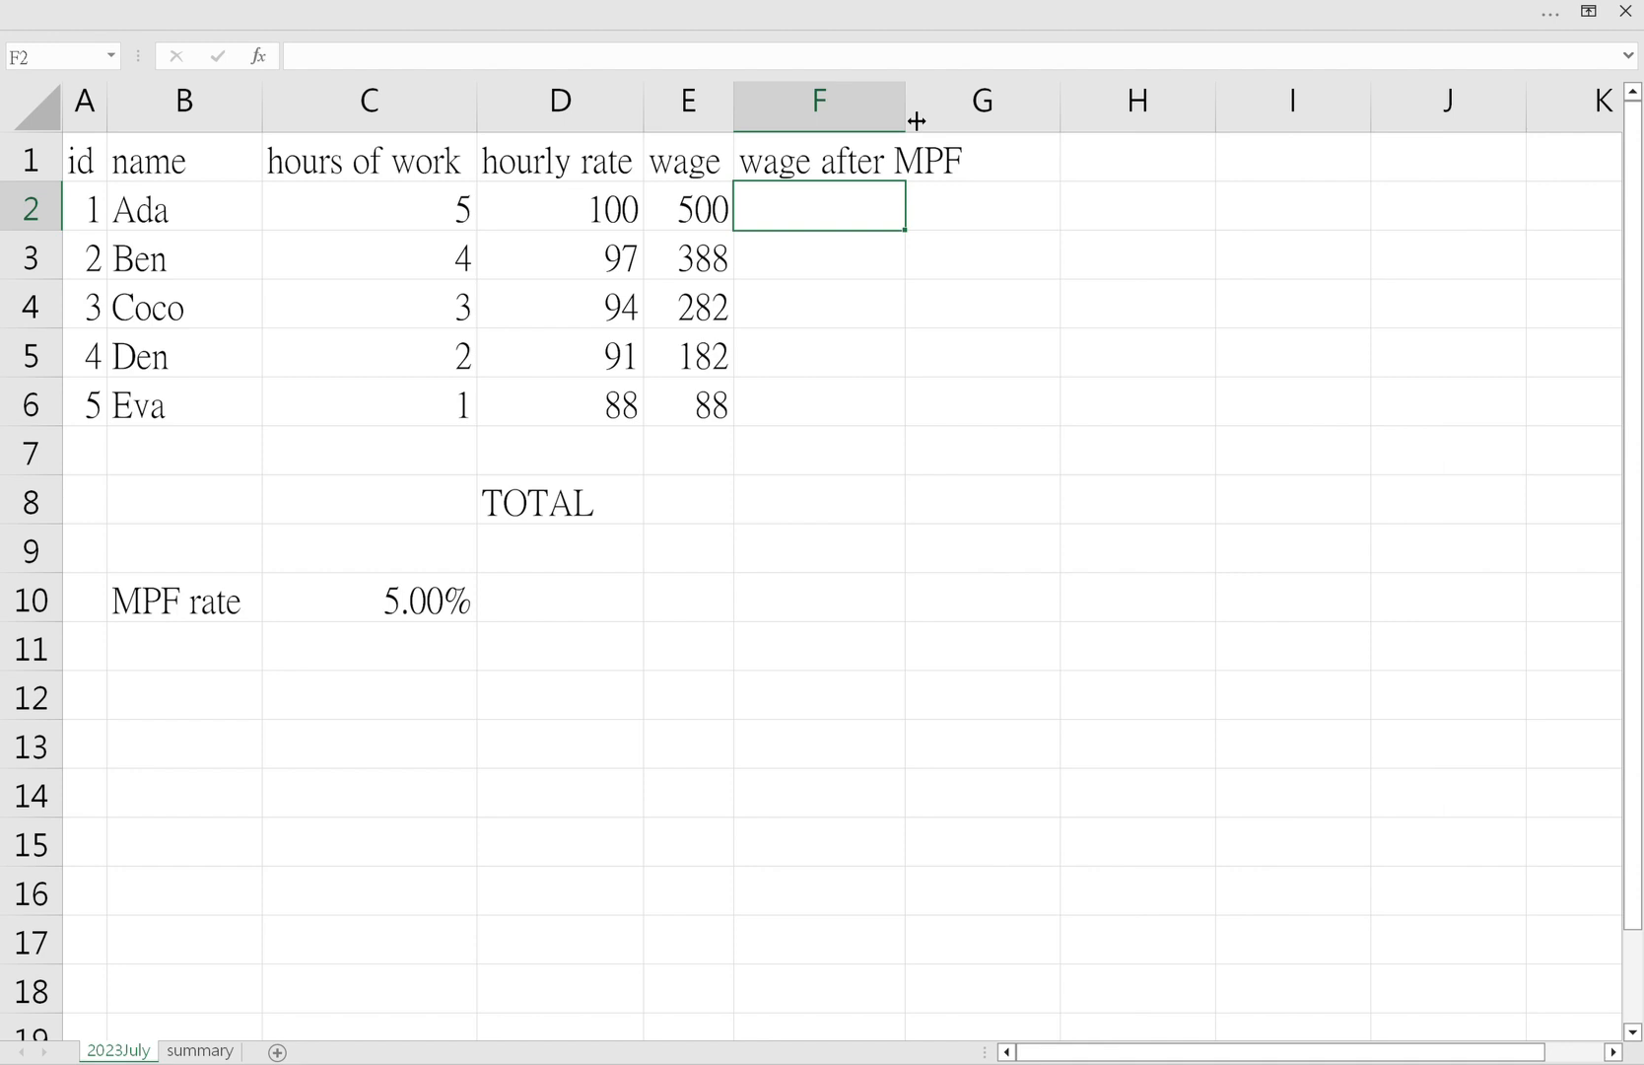
{"action": "double_click", "coordinate": [916, 120]}
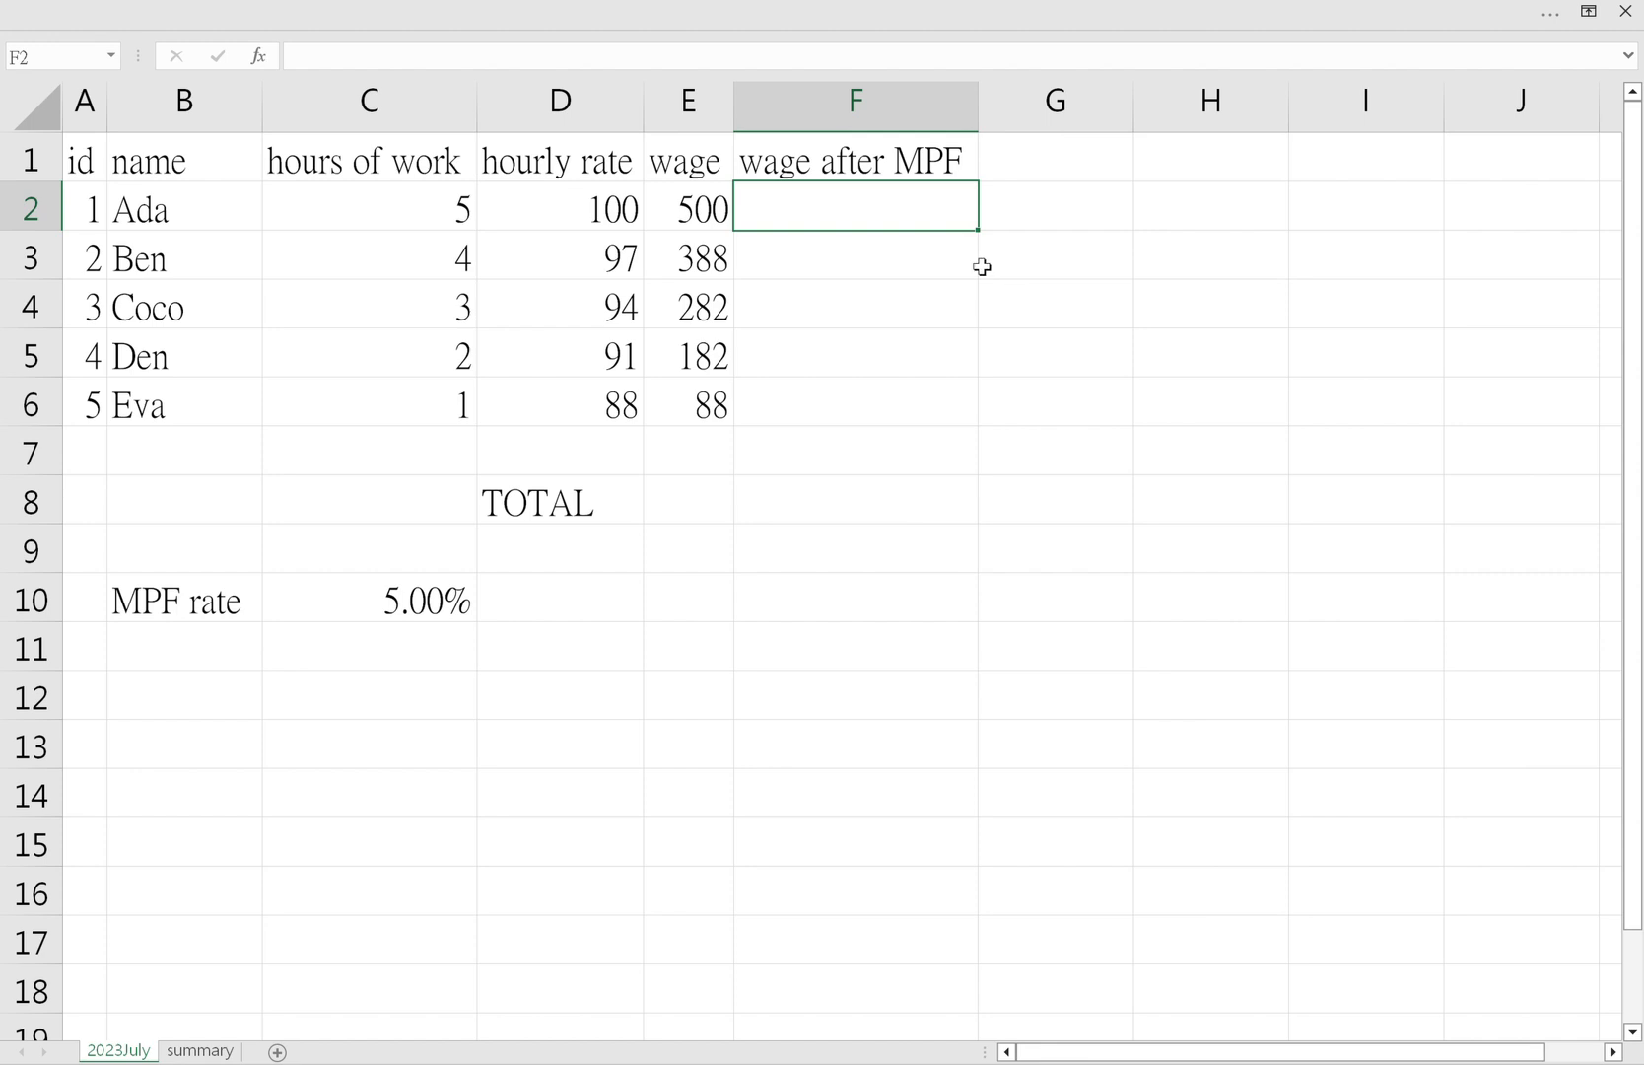
- Calculate the first wage after MPF in cell F2 with the formula =E2*(100%-C10)
{"action": "type", "text": "="}
{"action": "left_click", "coordinate": [699, 216]}
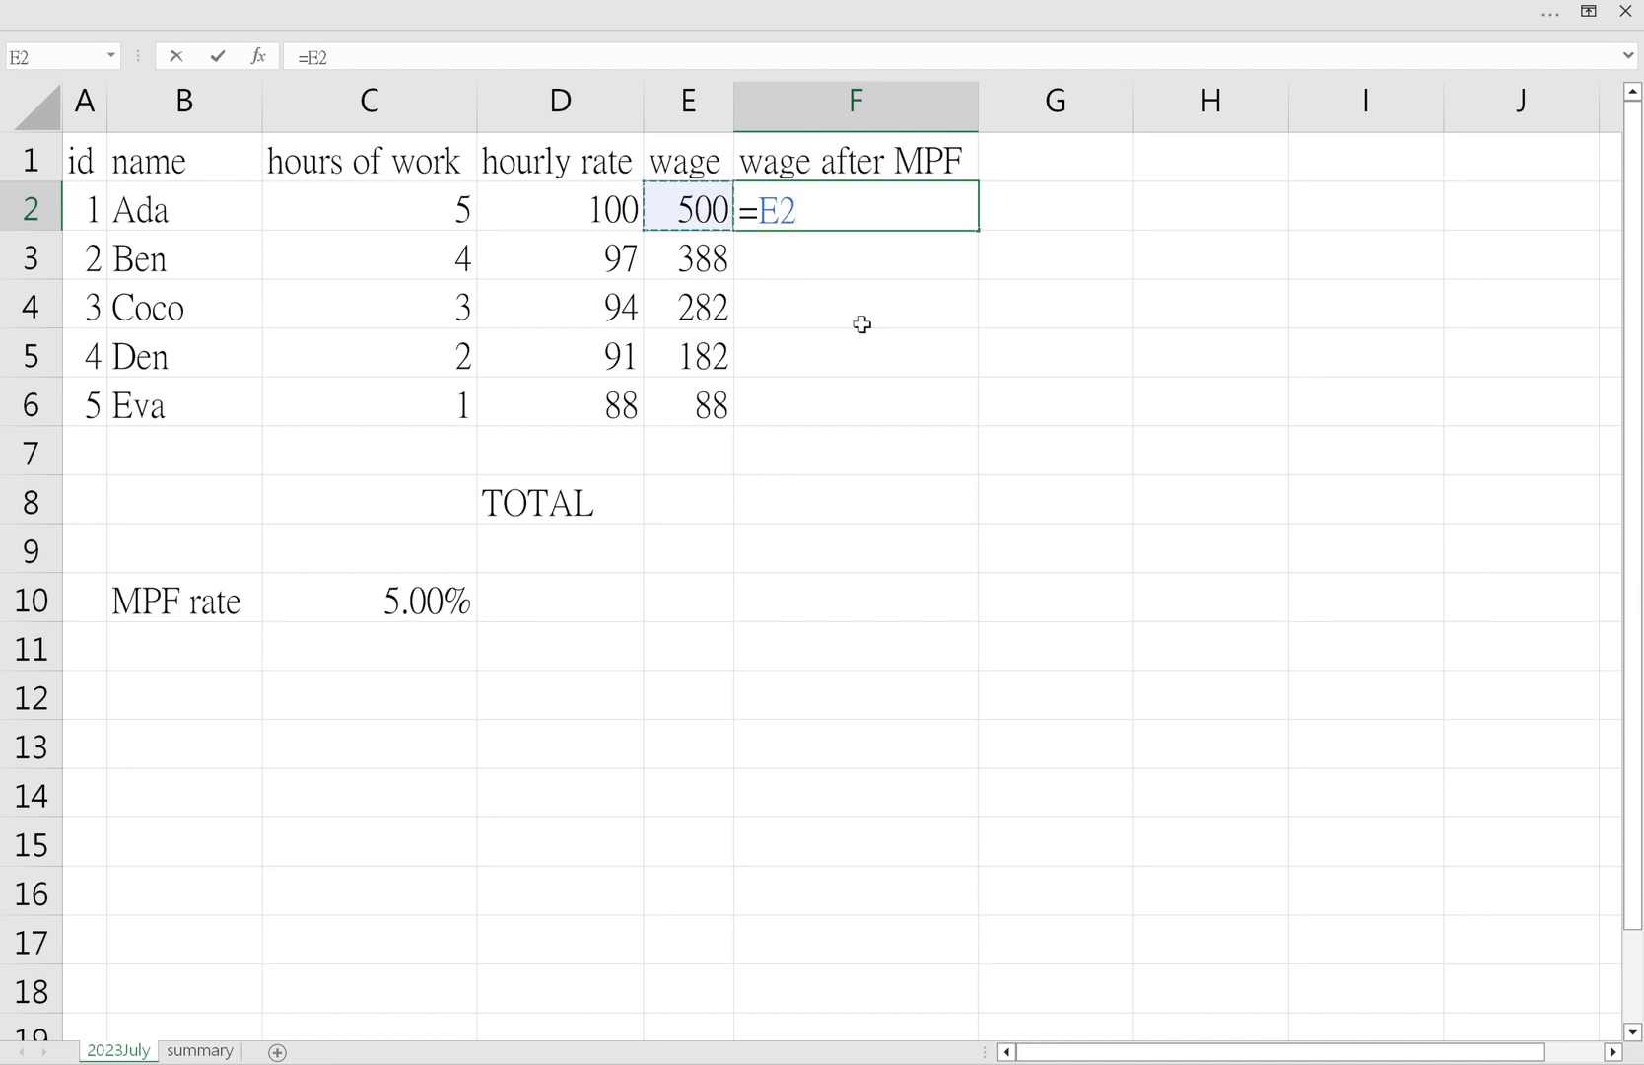
{"action": "type", "text": "*"}
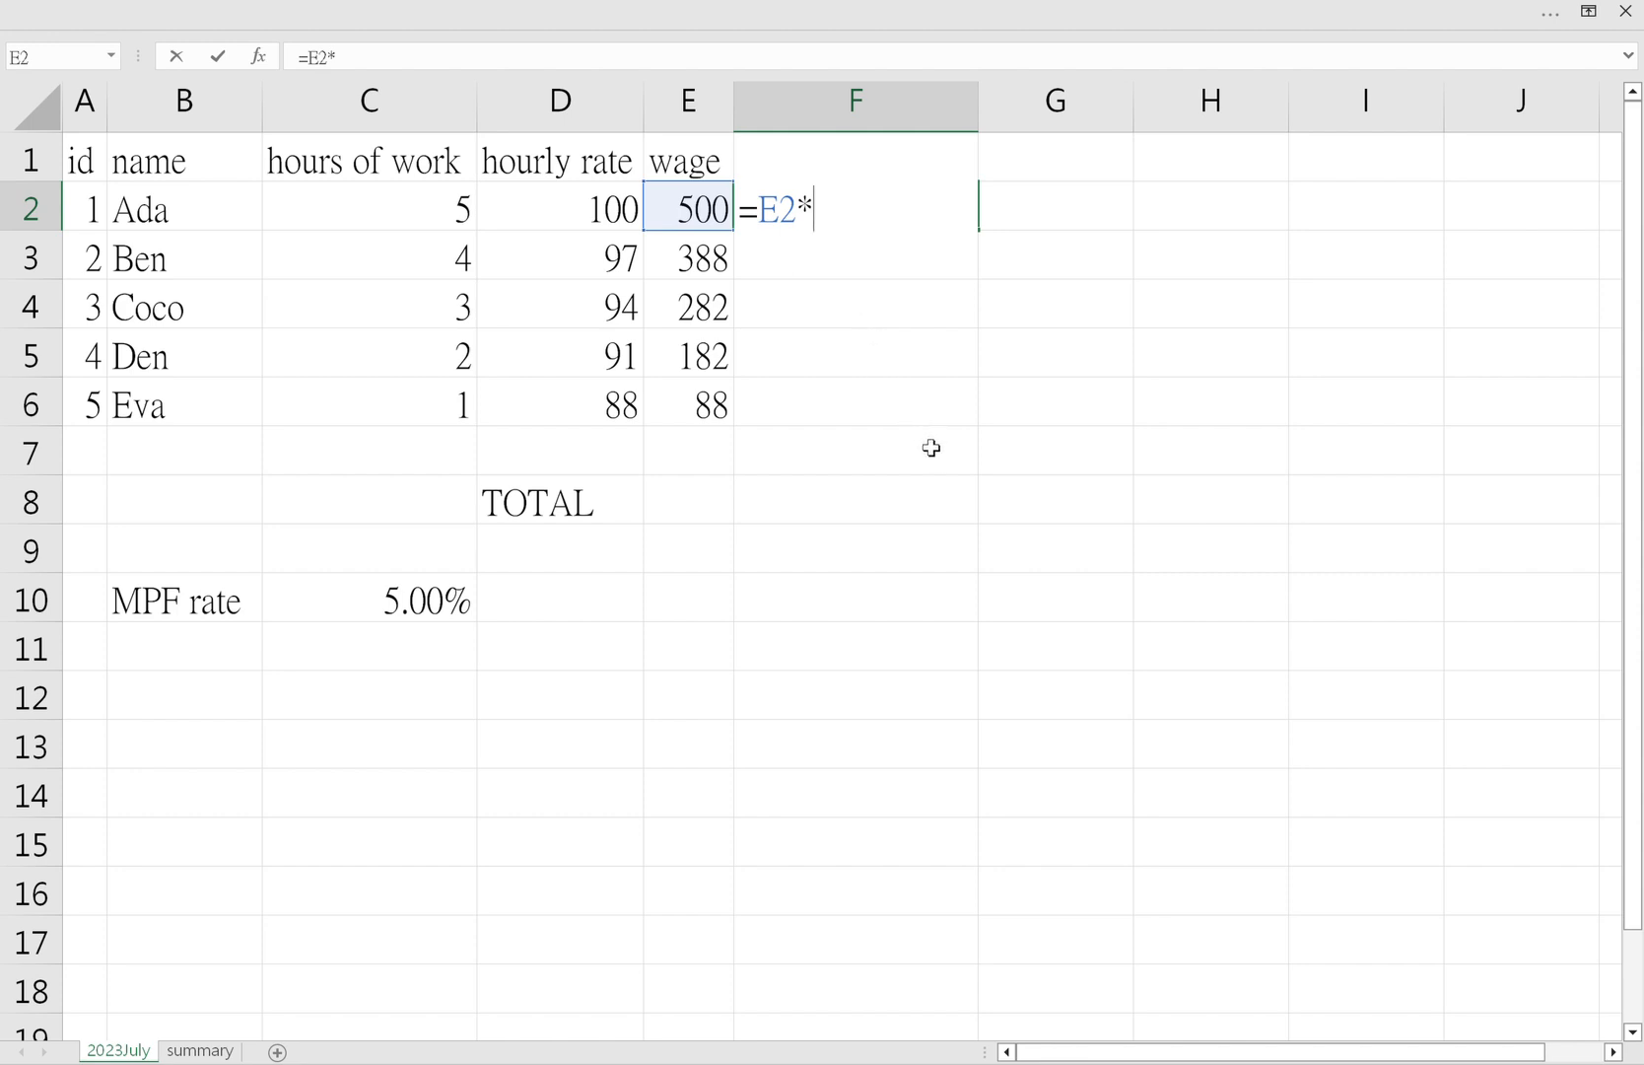
{"action": "type", "text": "(100%-"}
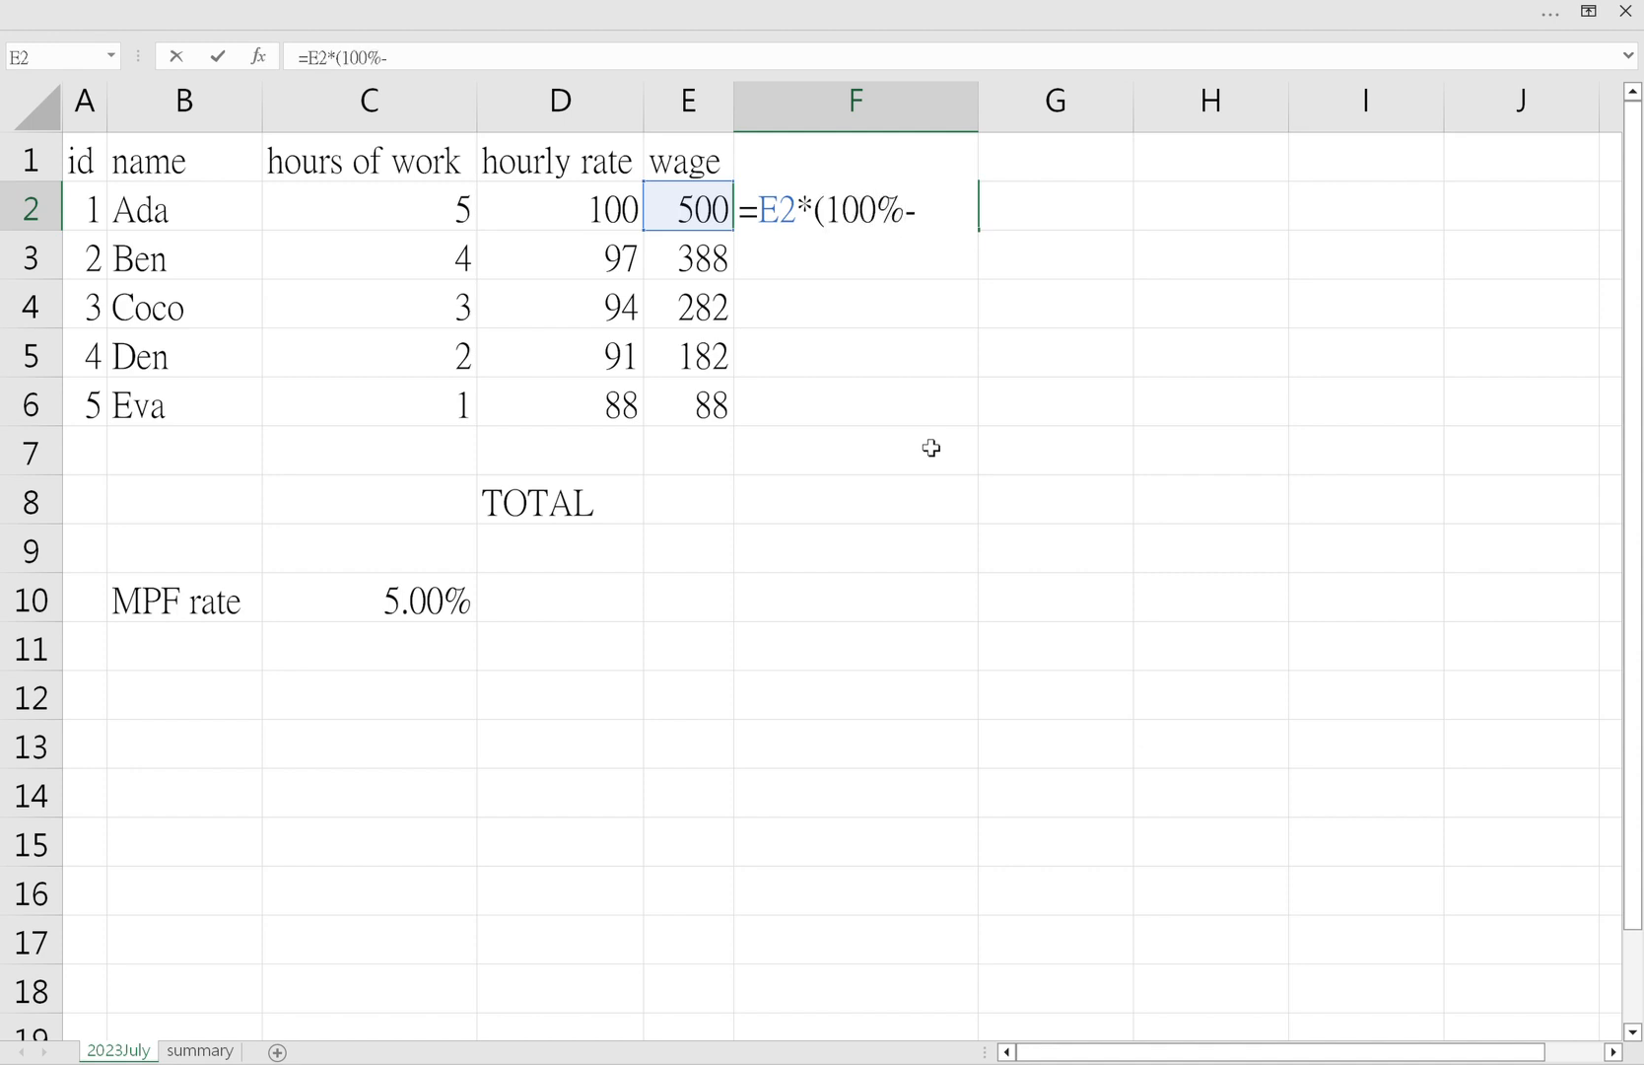
{"action": "left_click", "coordinate": [451, 600]}
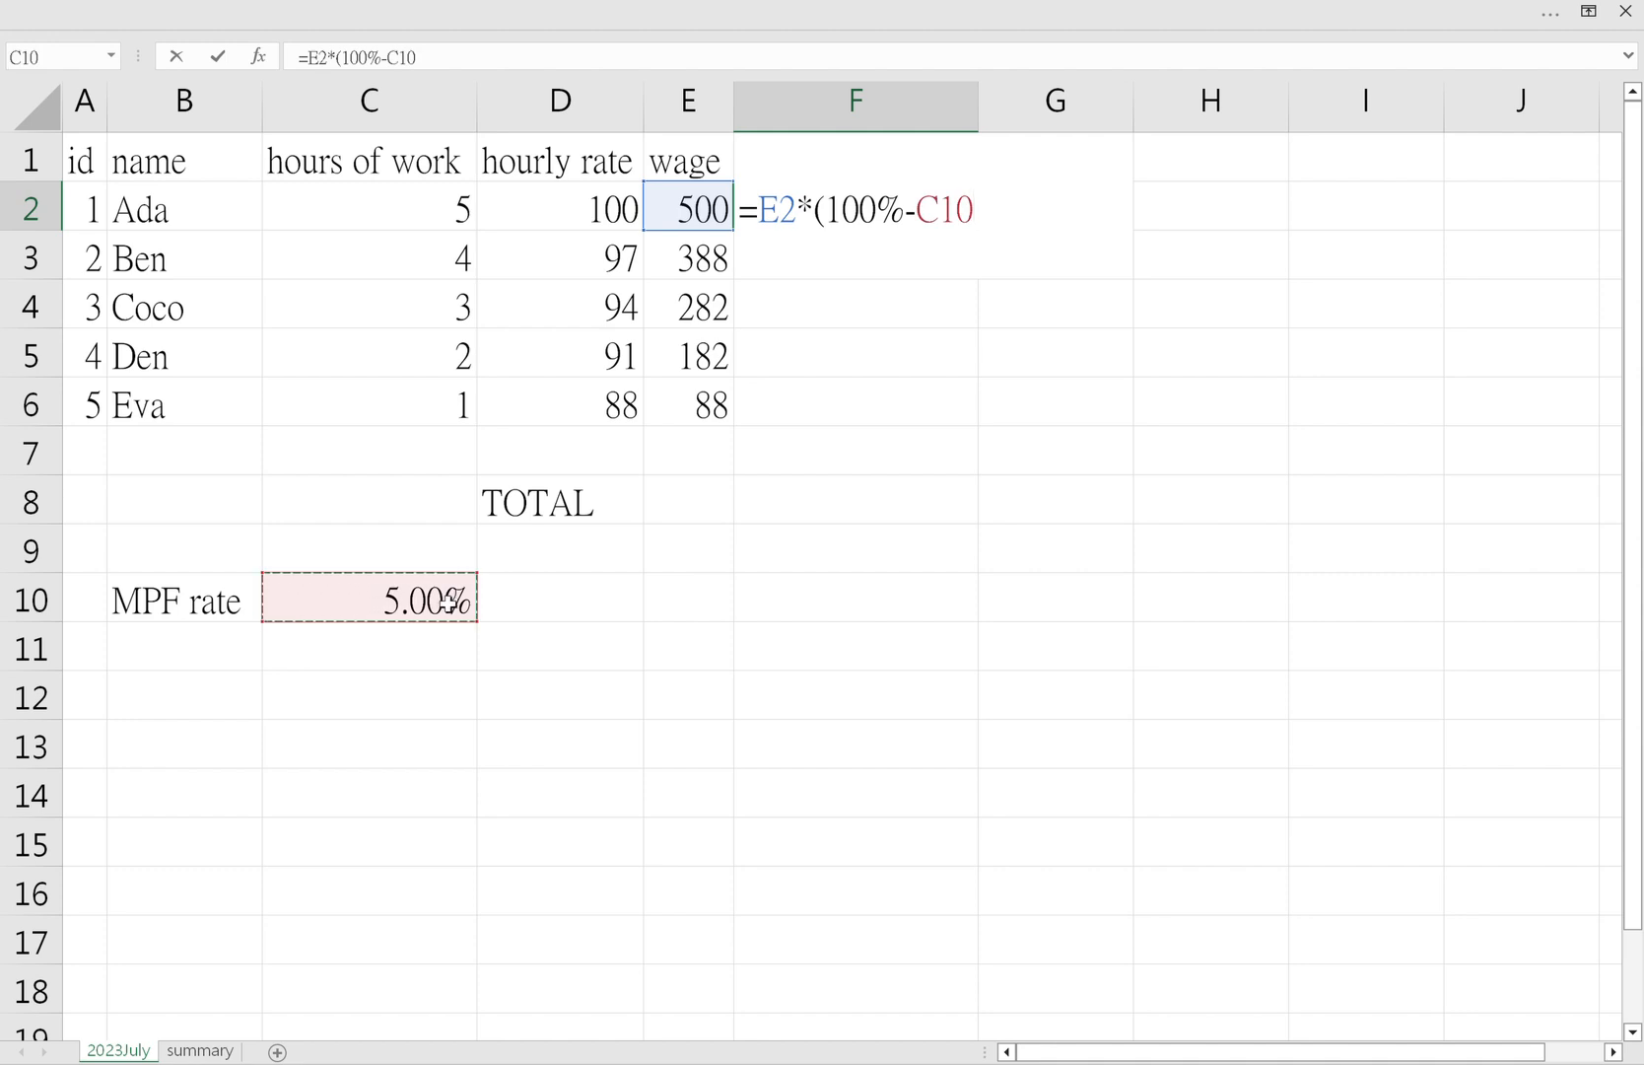
{"action": "type", "text": ")"}
{"action": "key", "text": "Return"}
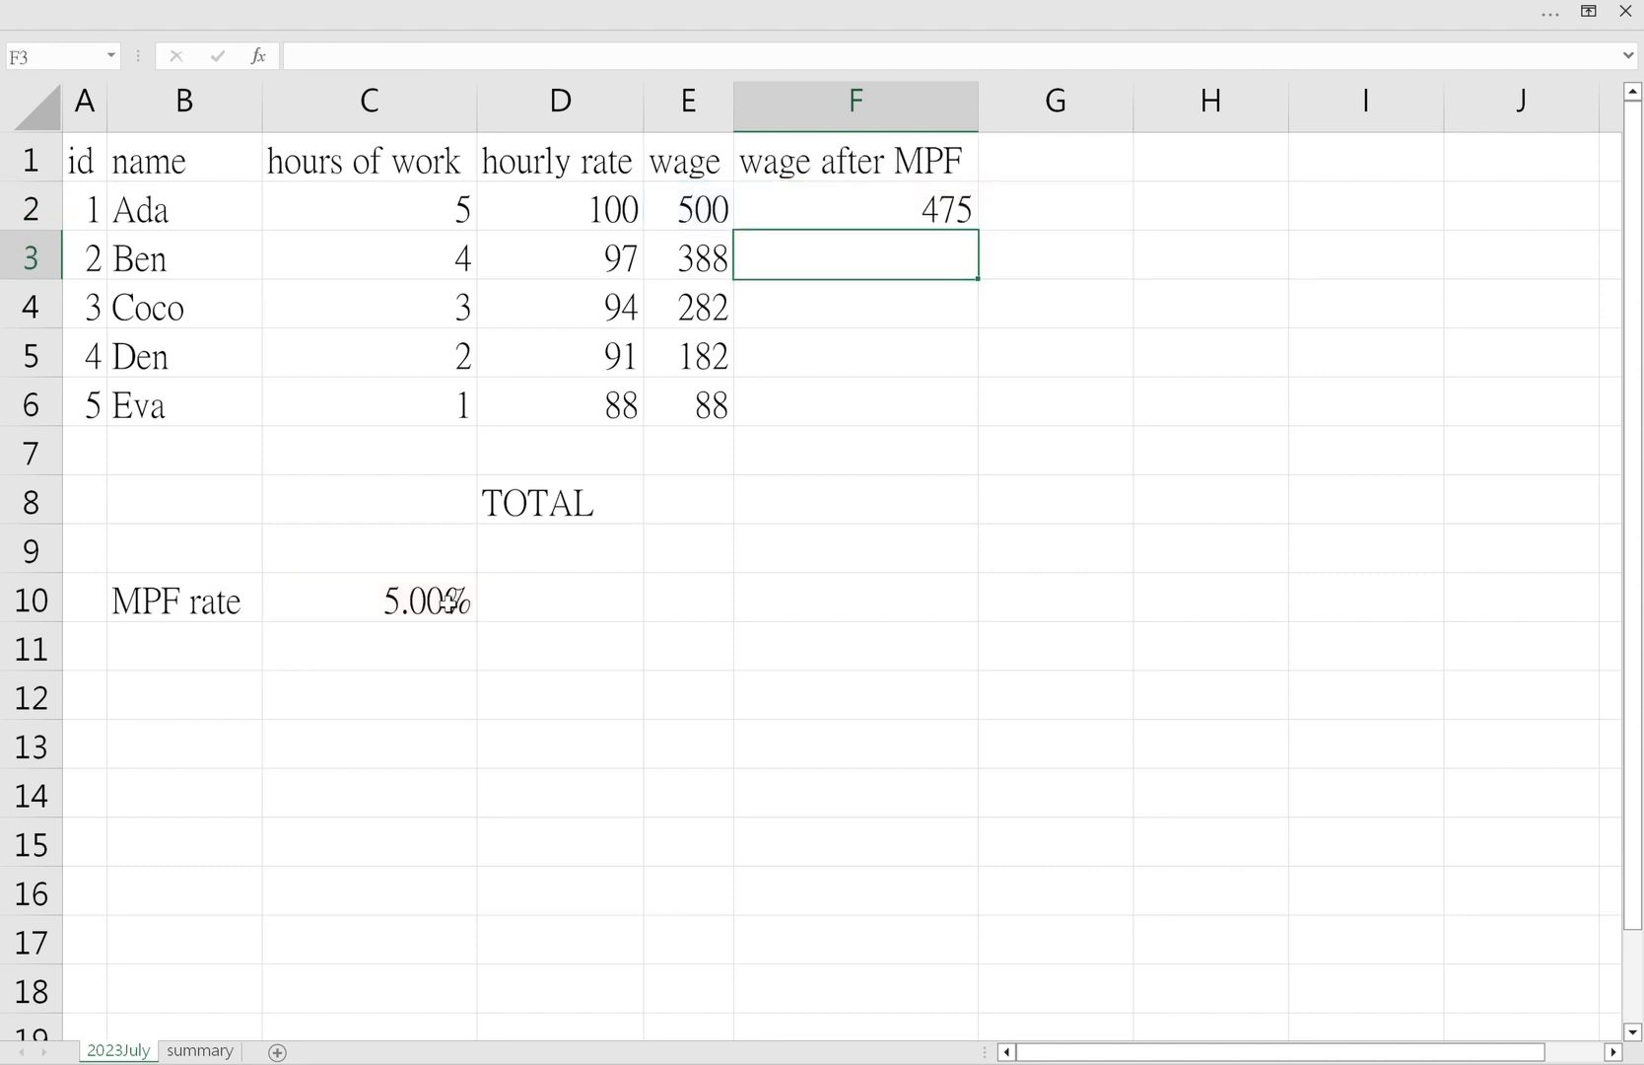
- Copy the wage after MPF formula from F2 down to F6 and check the references in F3 and F4
{"action": "left_click", "coordinate": [873, 206]}
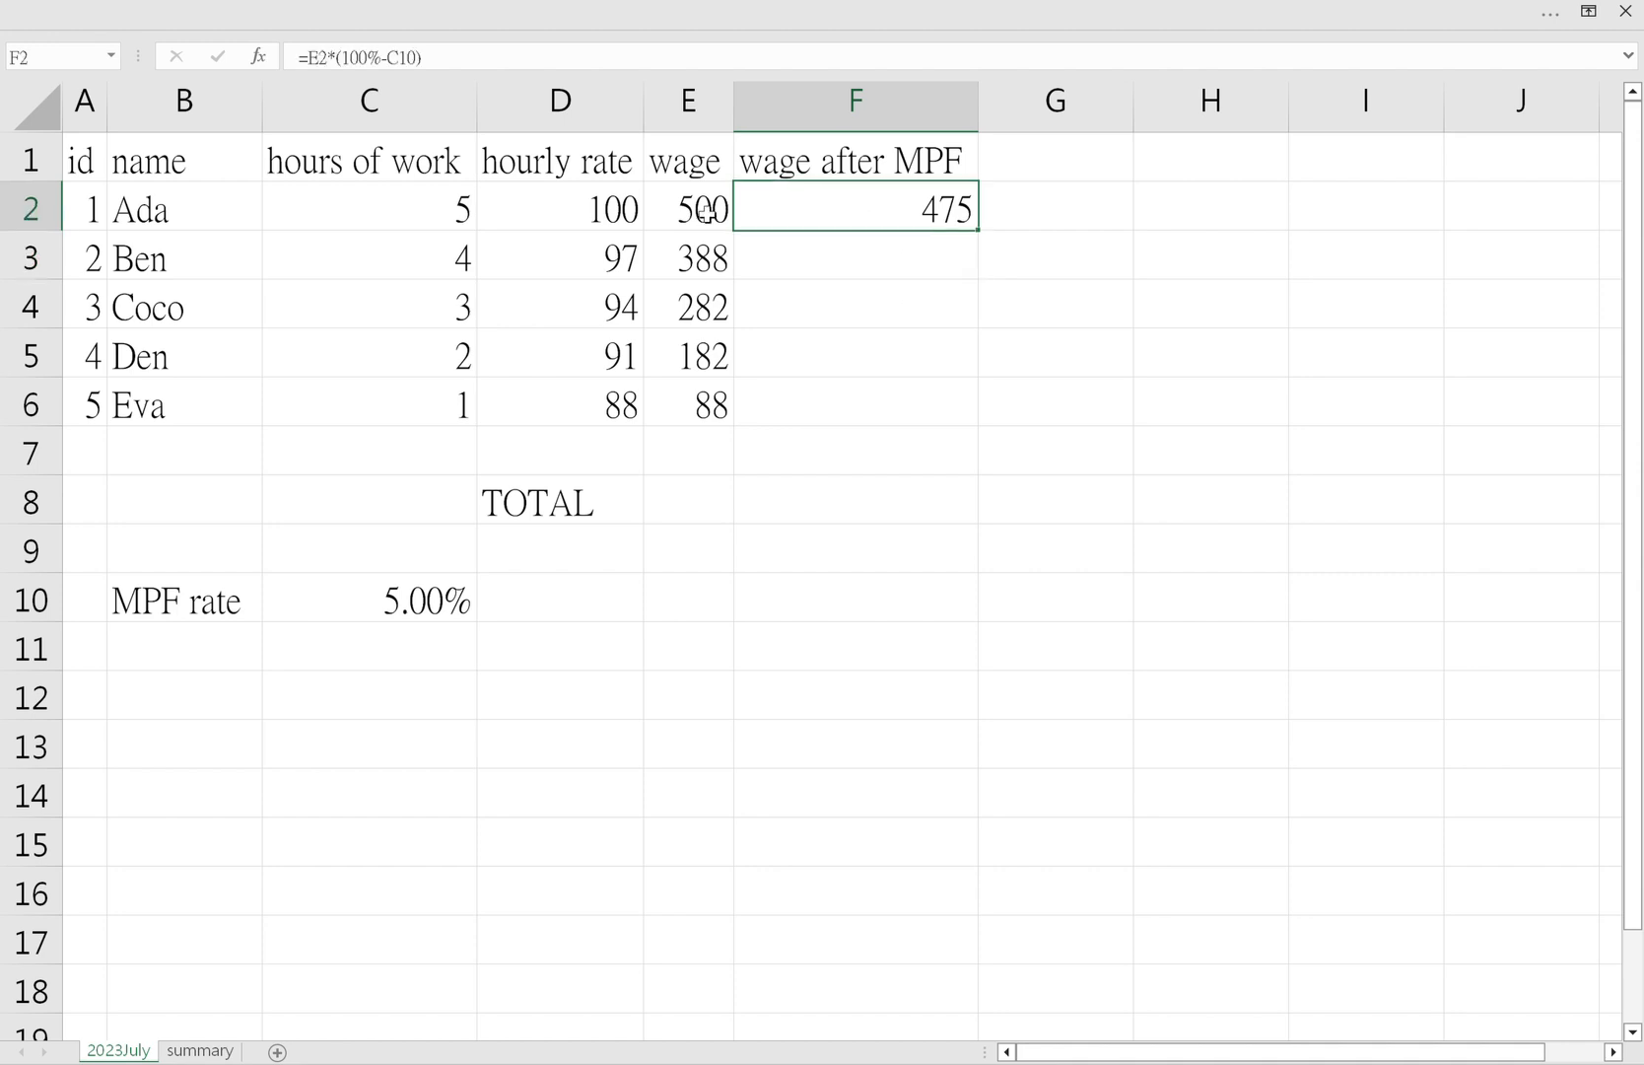
{"action": "double_click", "coordinate": [986, 235]}
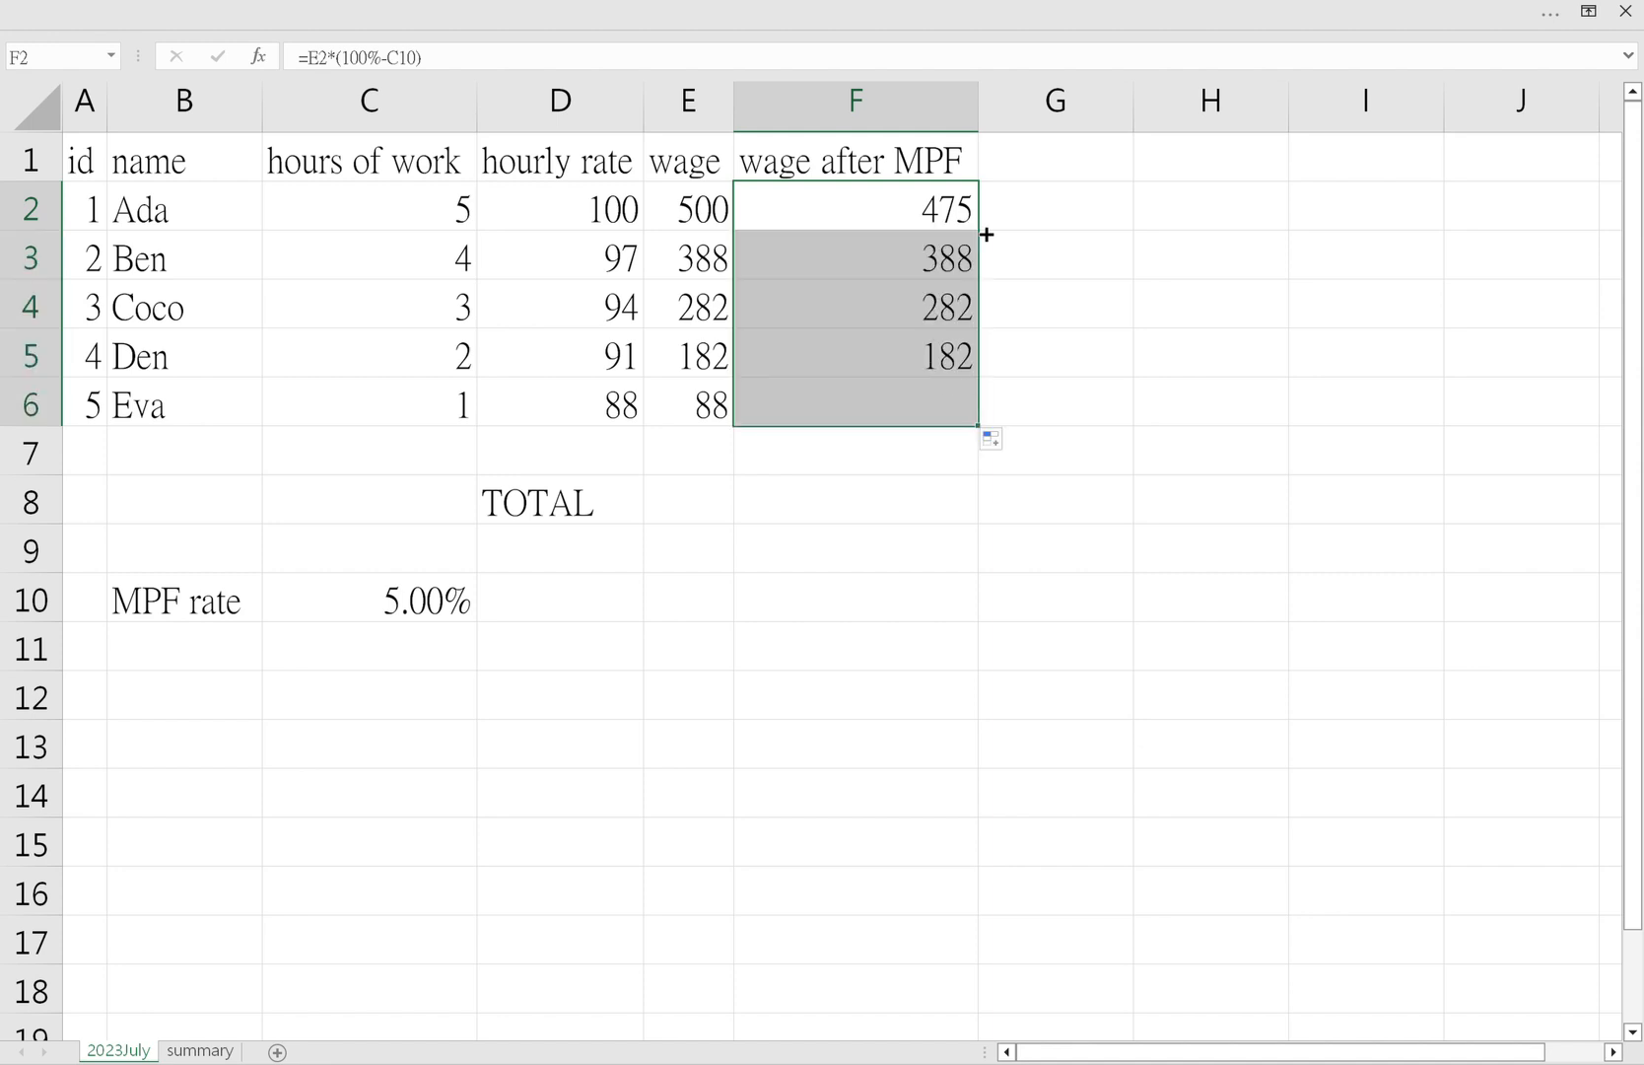
{"action": "left_click", "coordinate": [930, 264]}
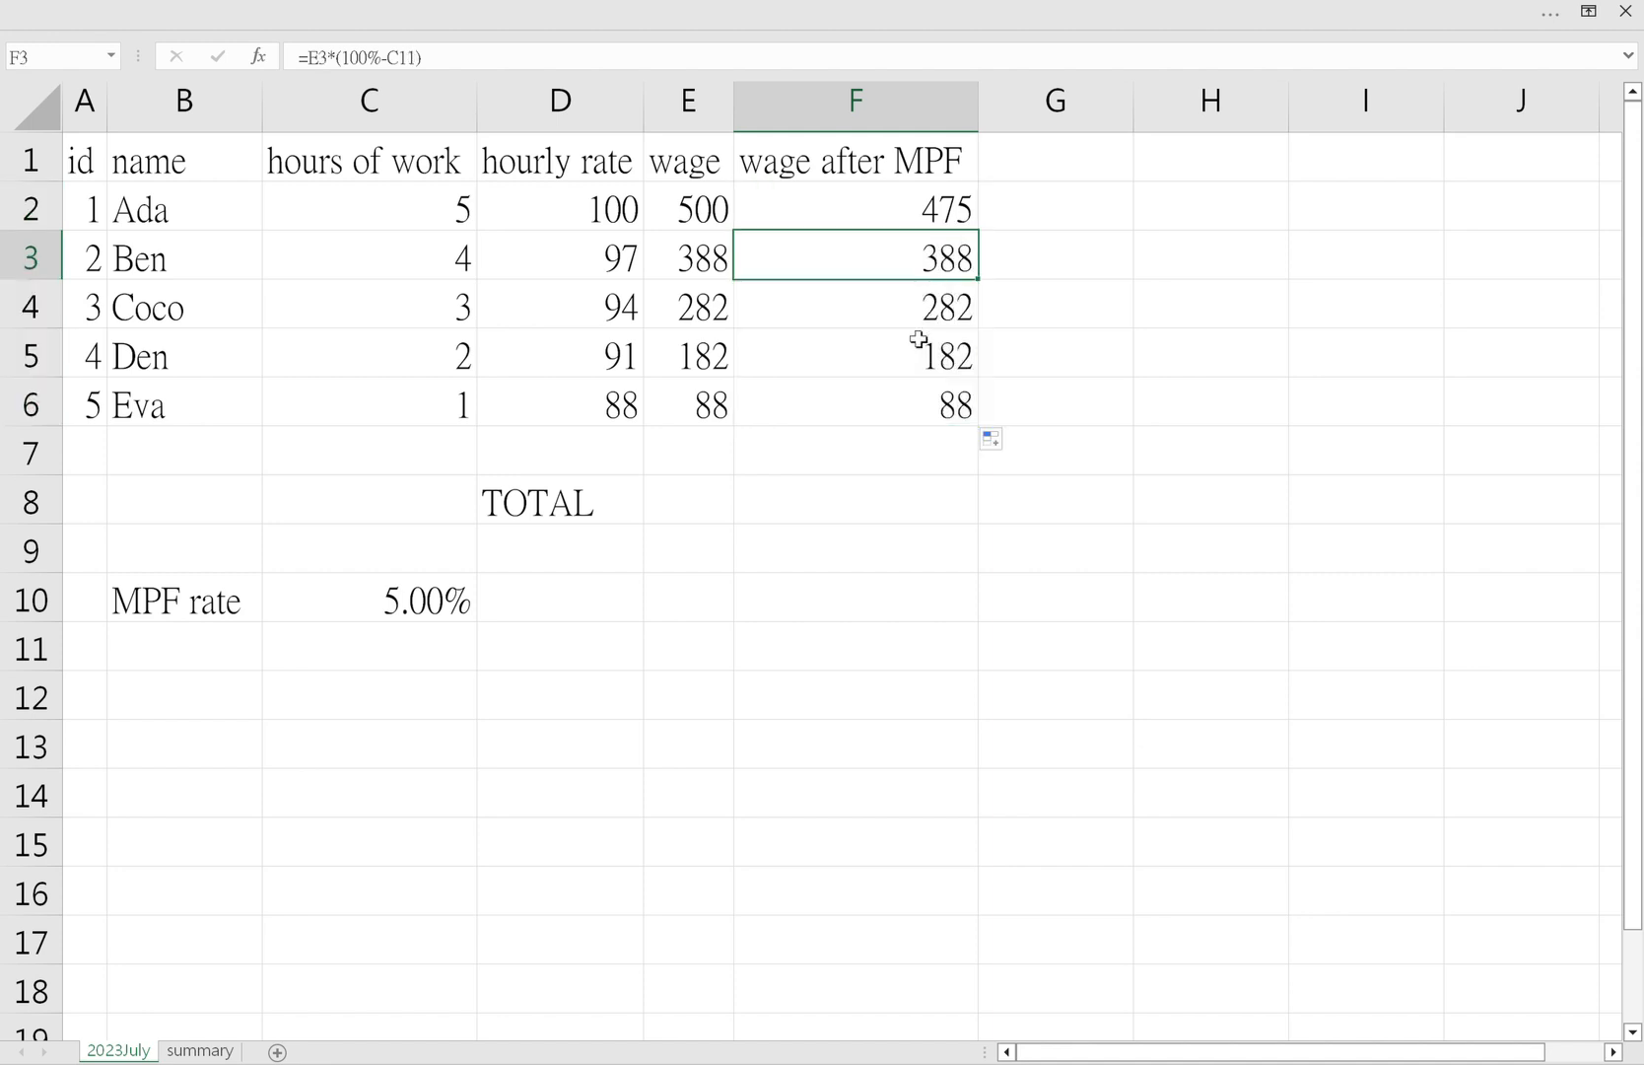
{"action": "left_click", "coordinate": [916, 310]}
{"action": "left_click", "coordinate": [904, 270]}
{"action": "left_click", "coordinate": [850, 318]}
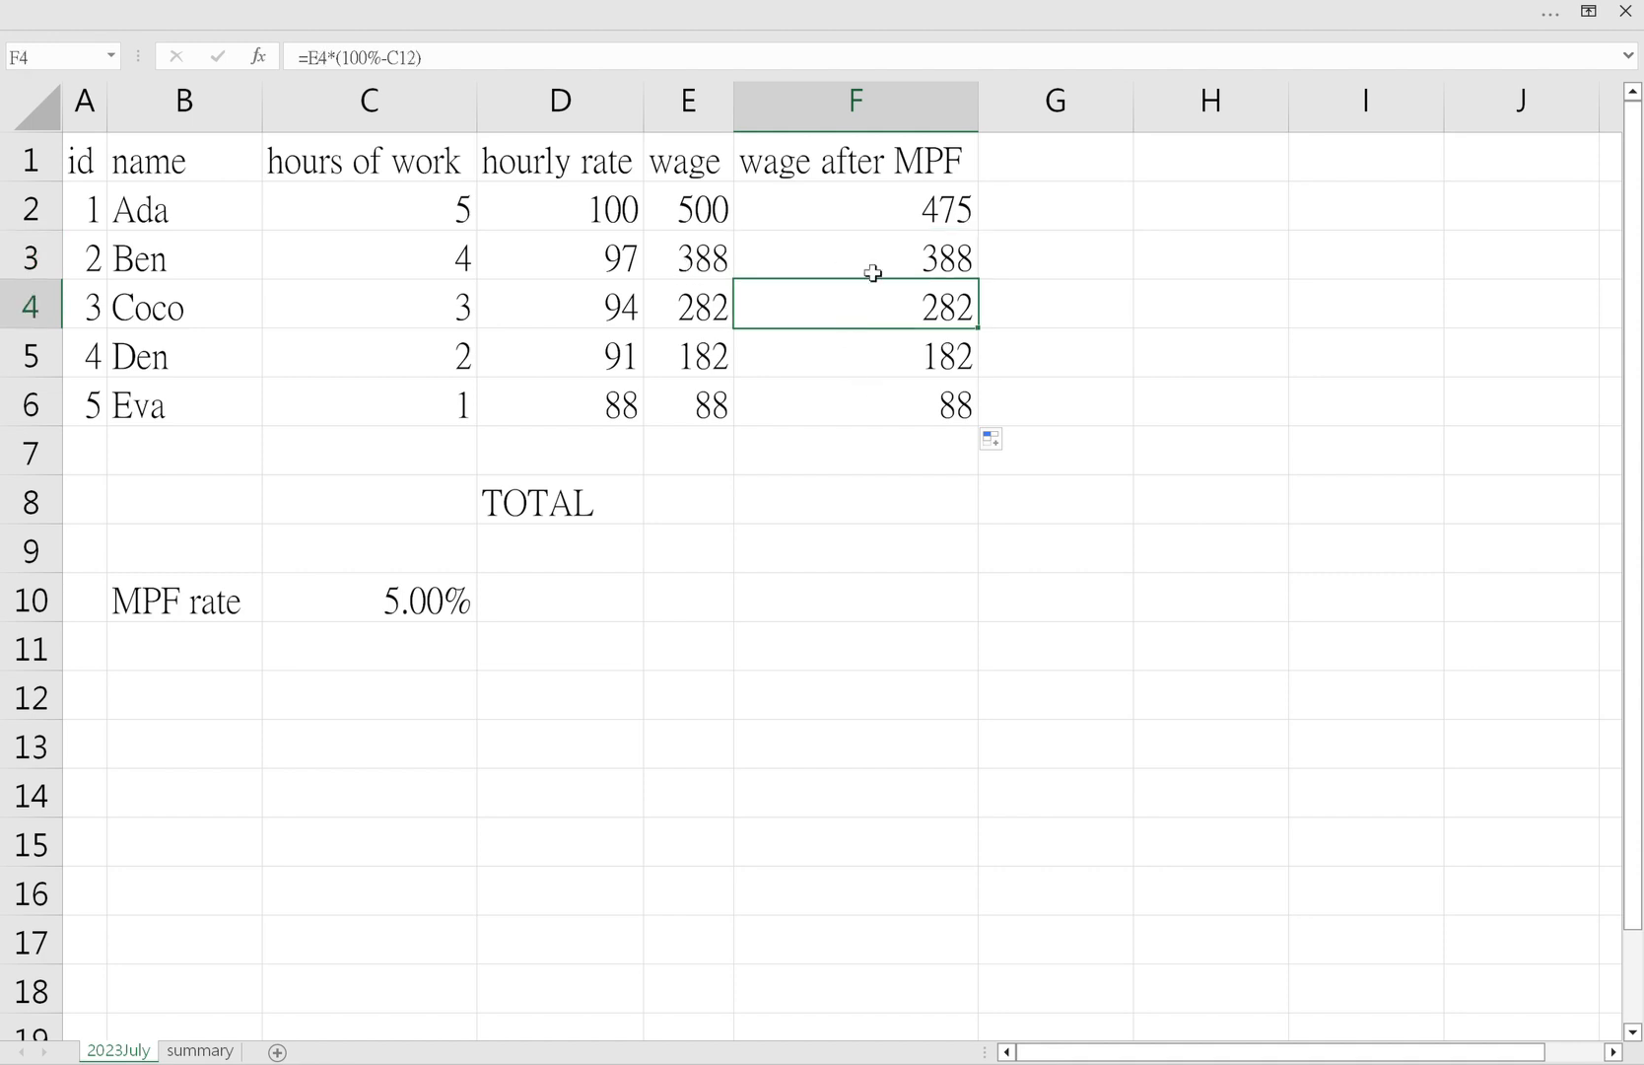
- Compare which cells the formulas in F2 and F3 use as the MPF rate
{"action": "left_click", "coordinate": [890, 220]}
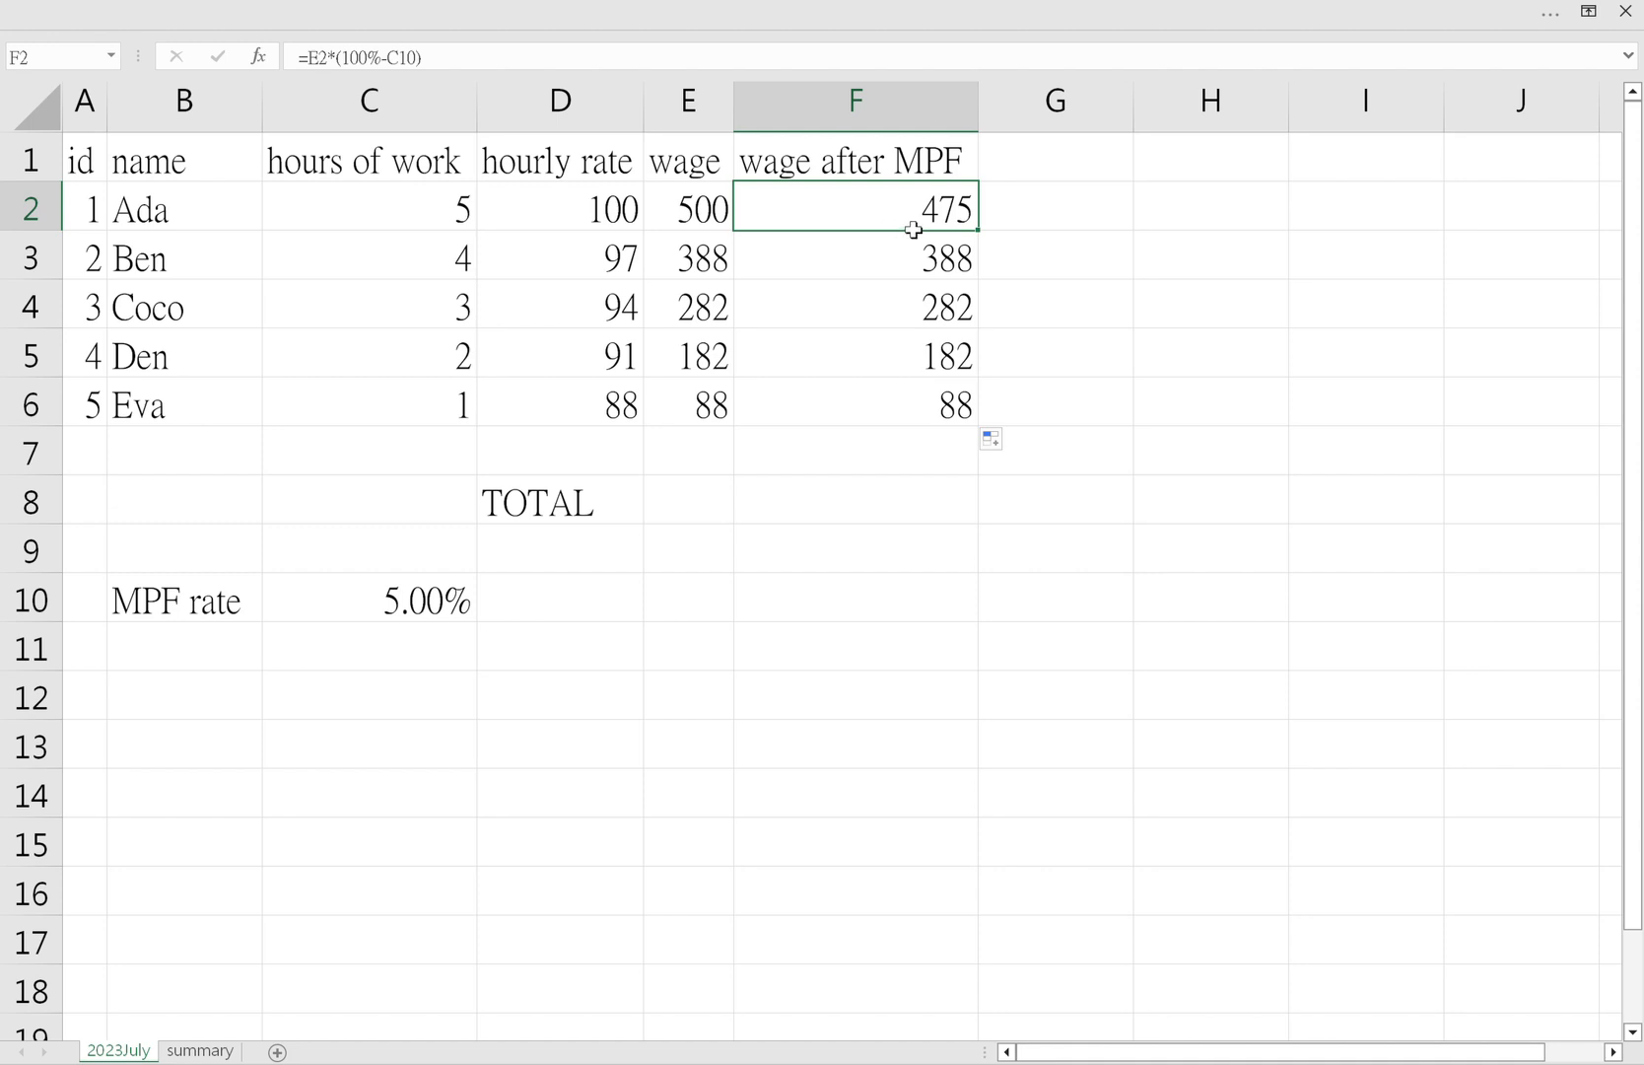
{"action": "double_click", "coordinate": [403, 59]}
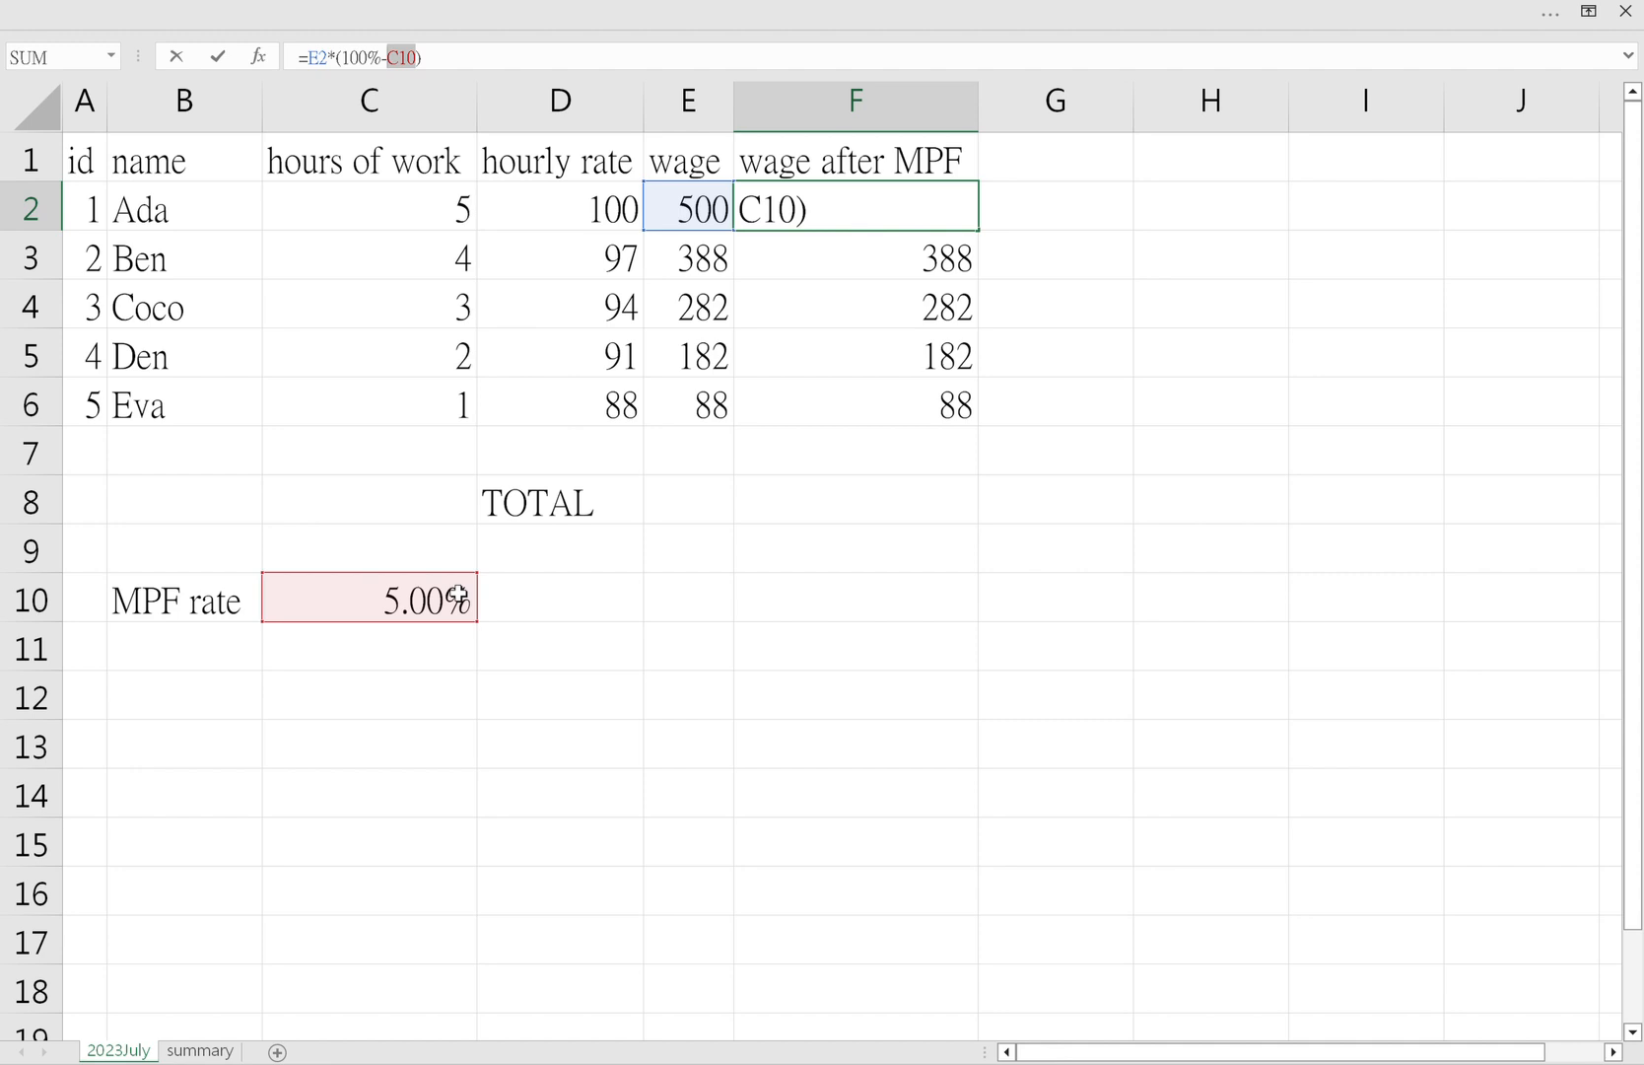
{"action": "key", "text": "Escape"}
{"action": "left_click", "coordinate": [879, 268]}
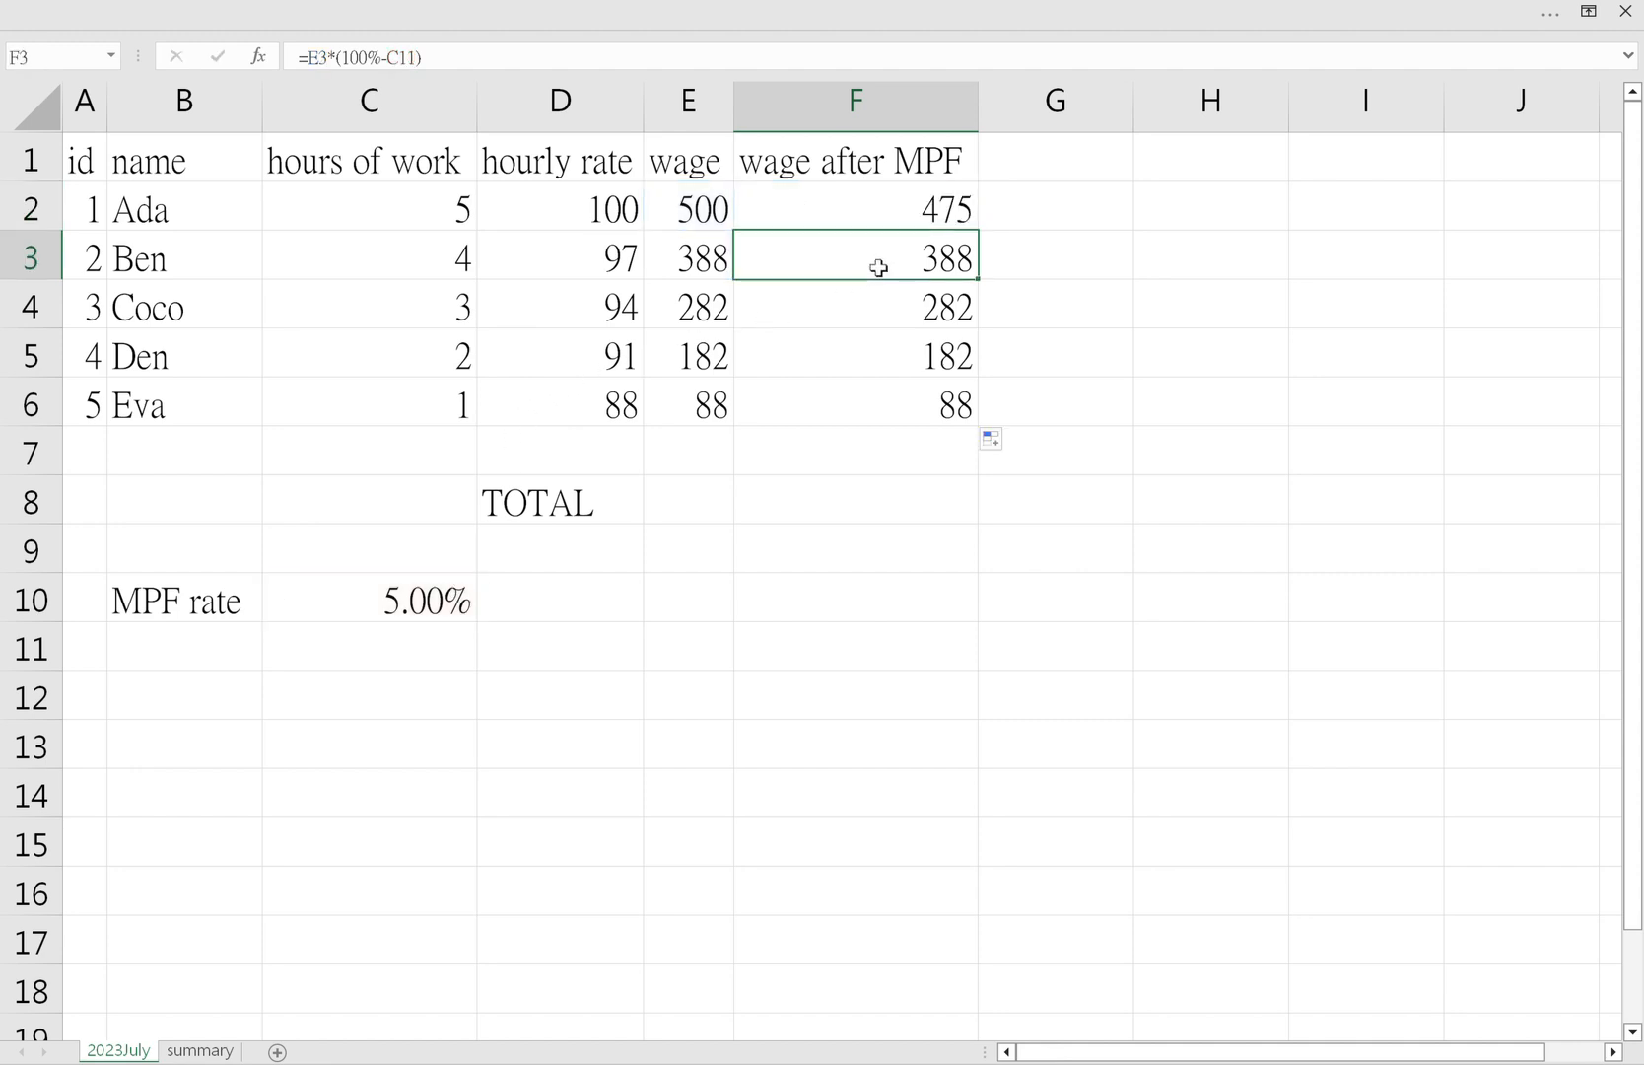
{"action": "left_click", "coordinate": [426, 67]}
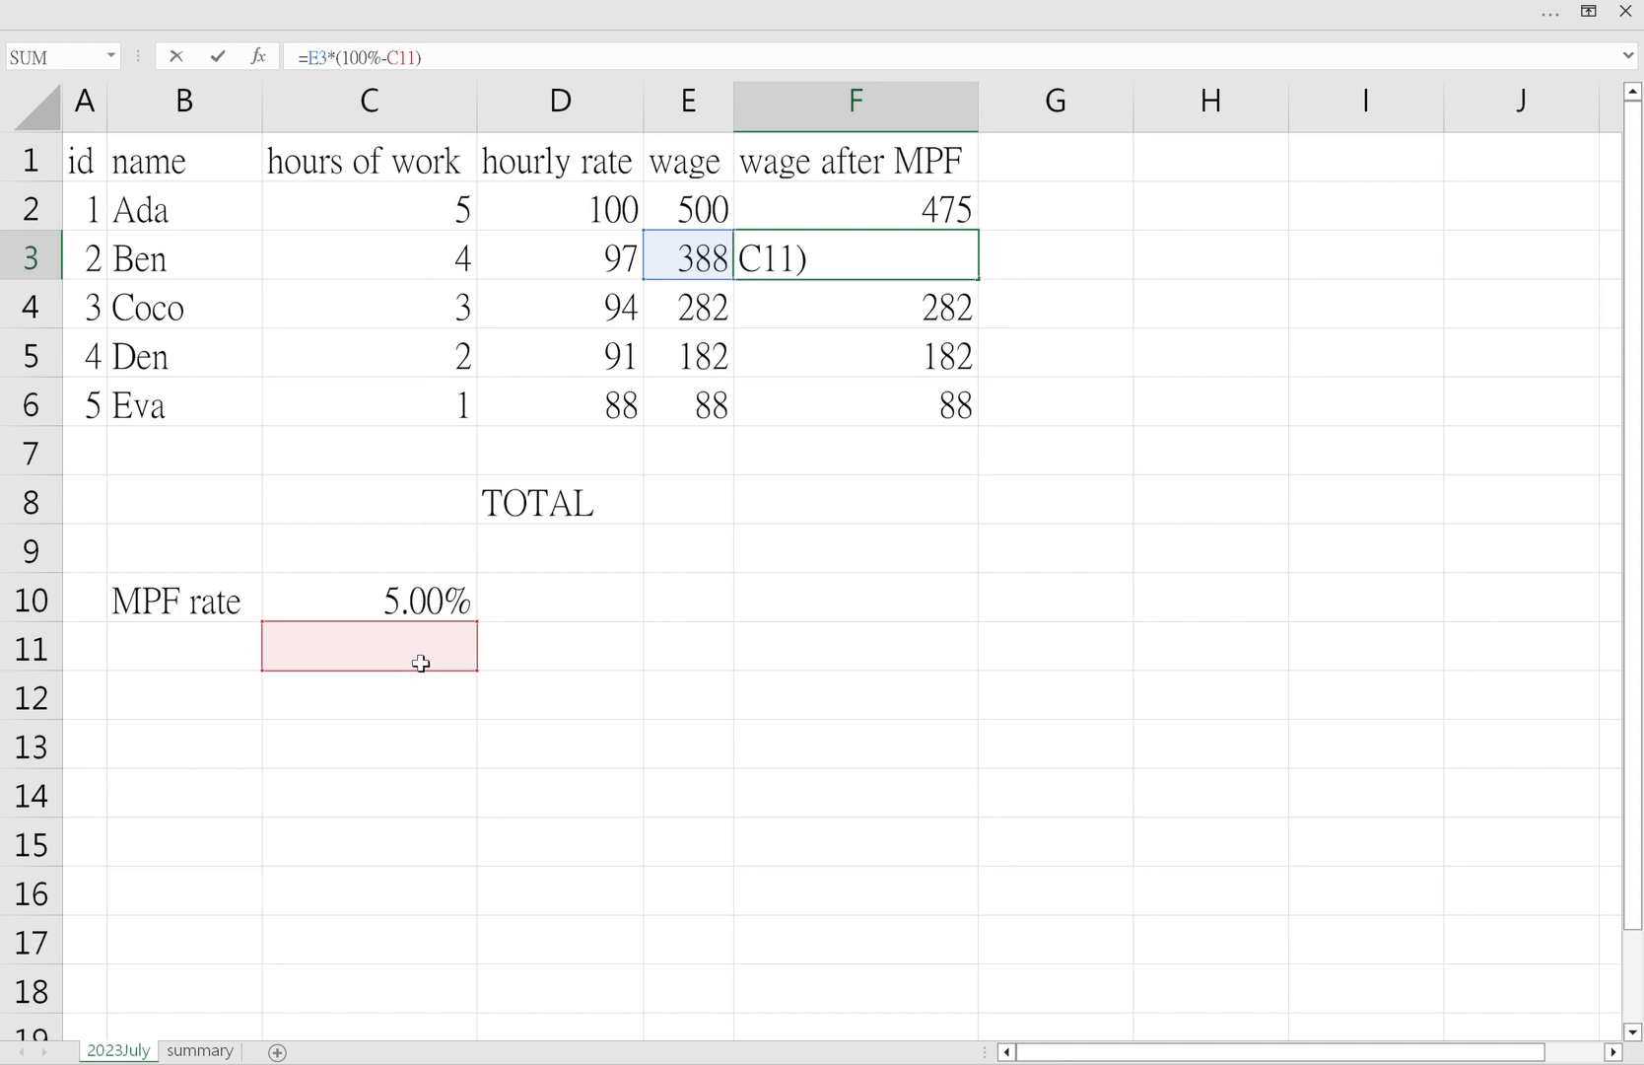
{"action": "key", "text": "ctrl+Return"}
{"action": "left_click", "coordinate": [944, 209]}
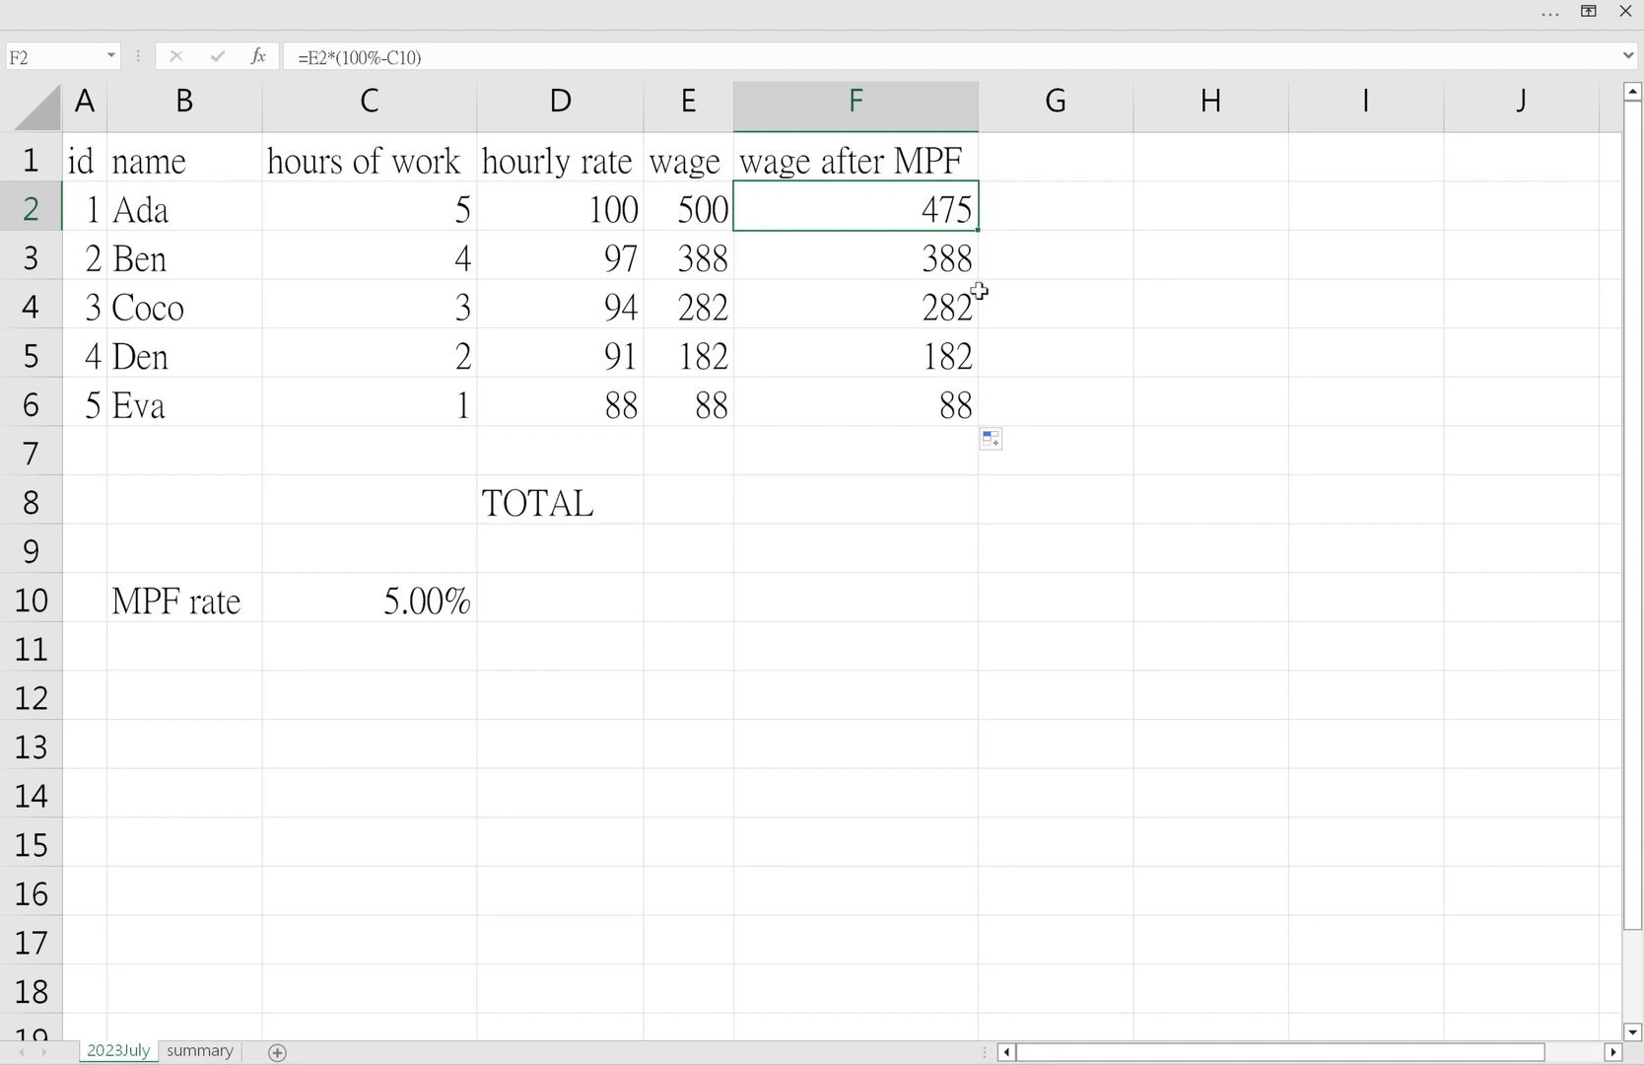
{"action": "double_click", "coordinate": [402, 66]}
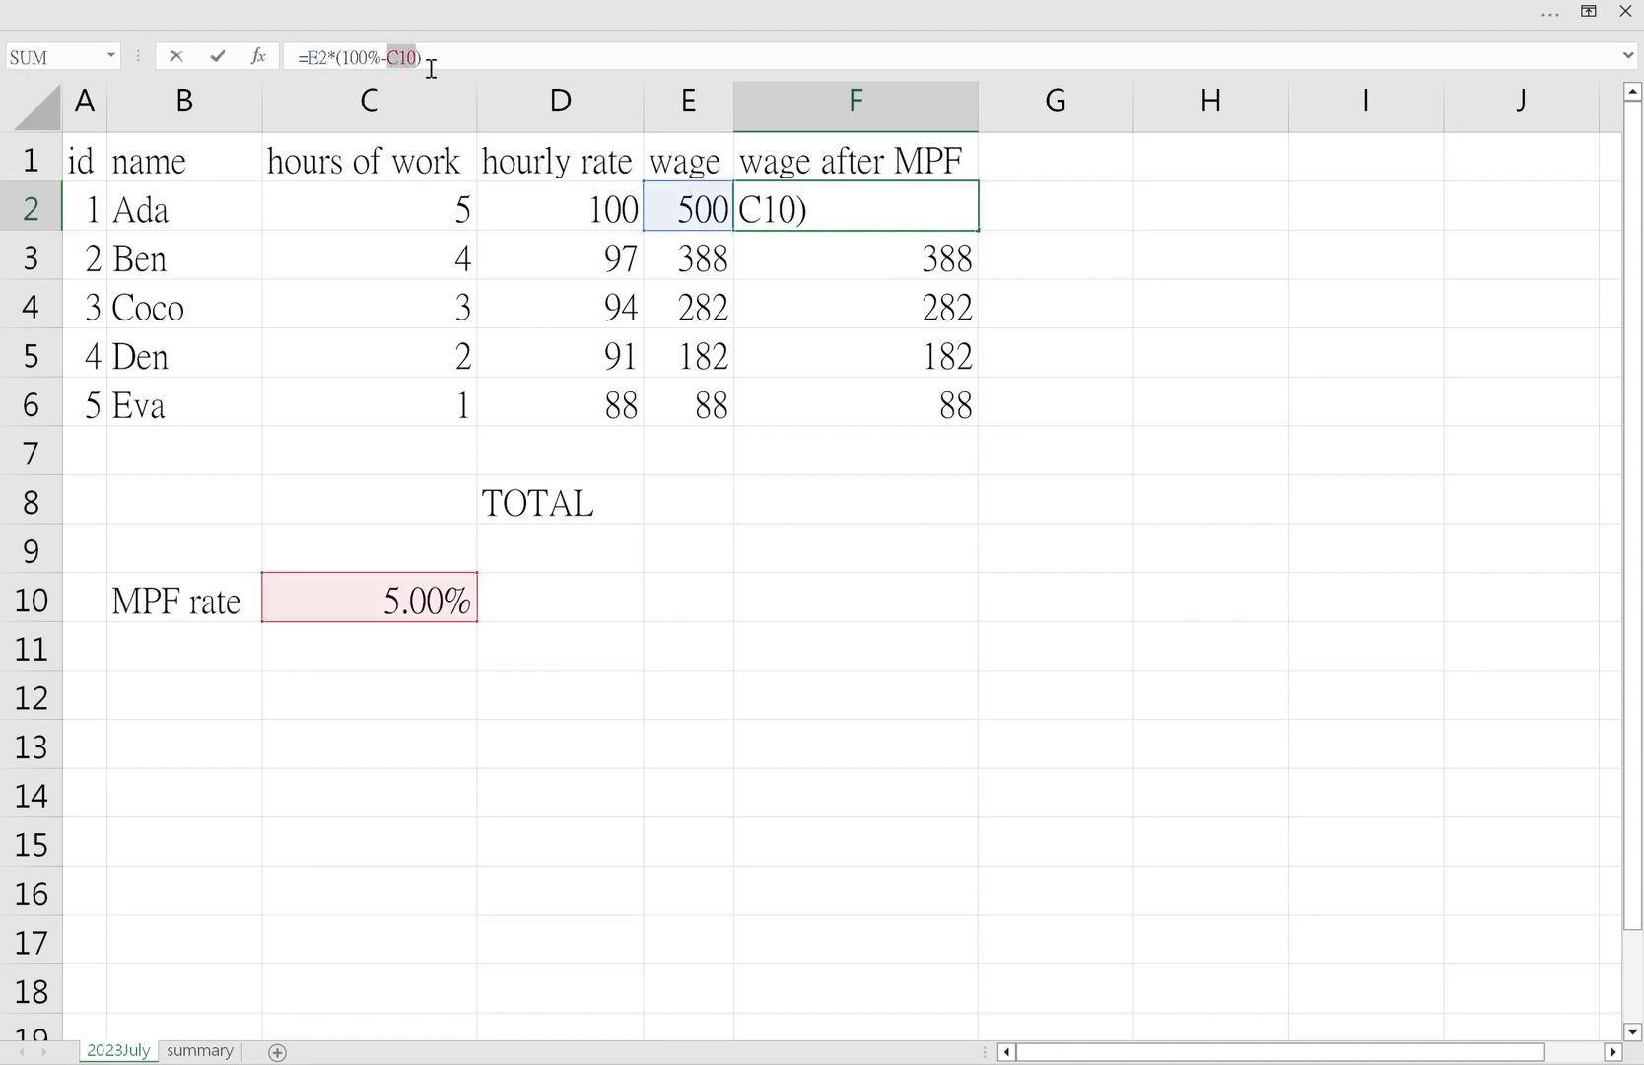
{"action": "key", "text": "Return"}
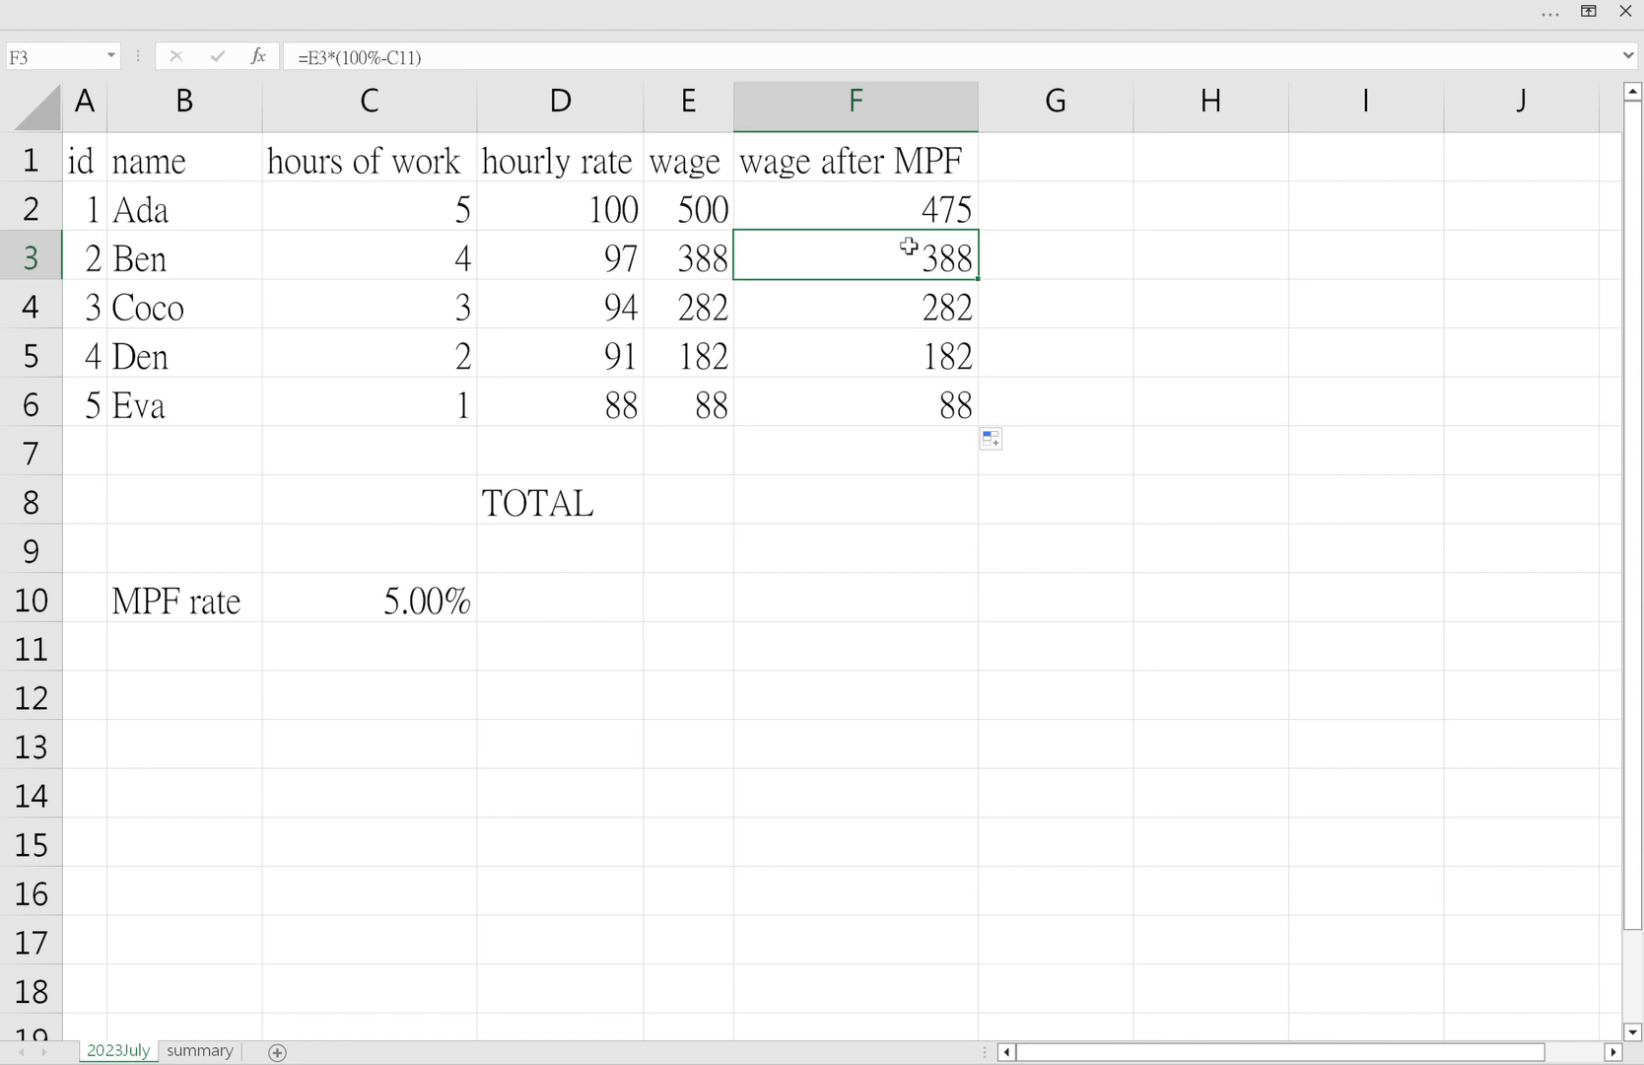
- Lock the row of the MPF rate reference in F2 so the formula reads =E2*(100%-C$10)
{"action": "left_click", "coordinate": [934, 206]}
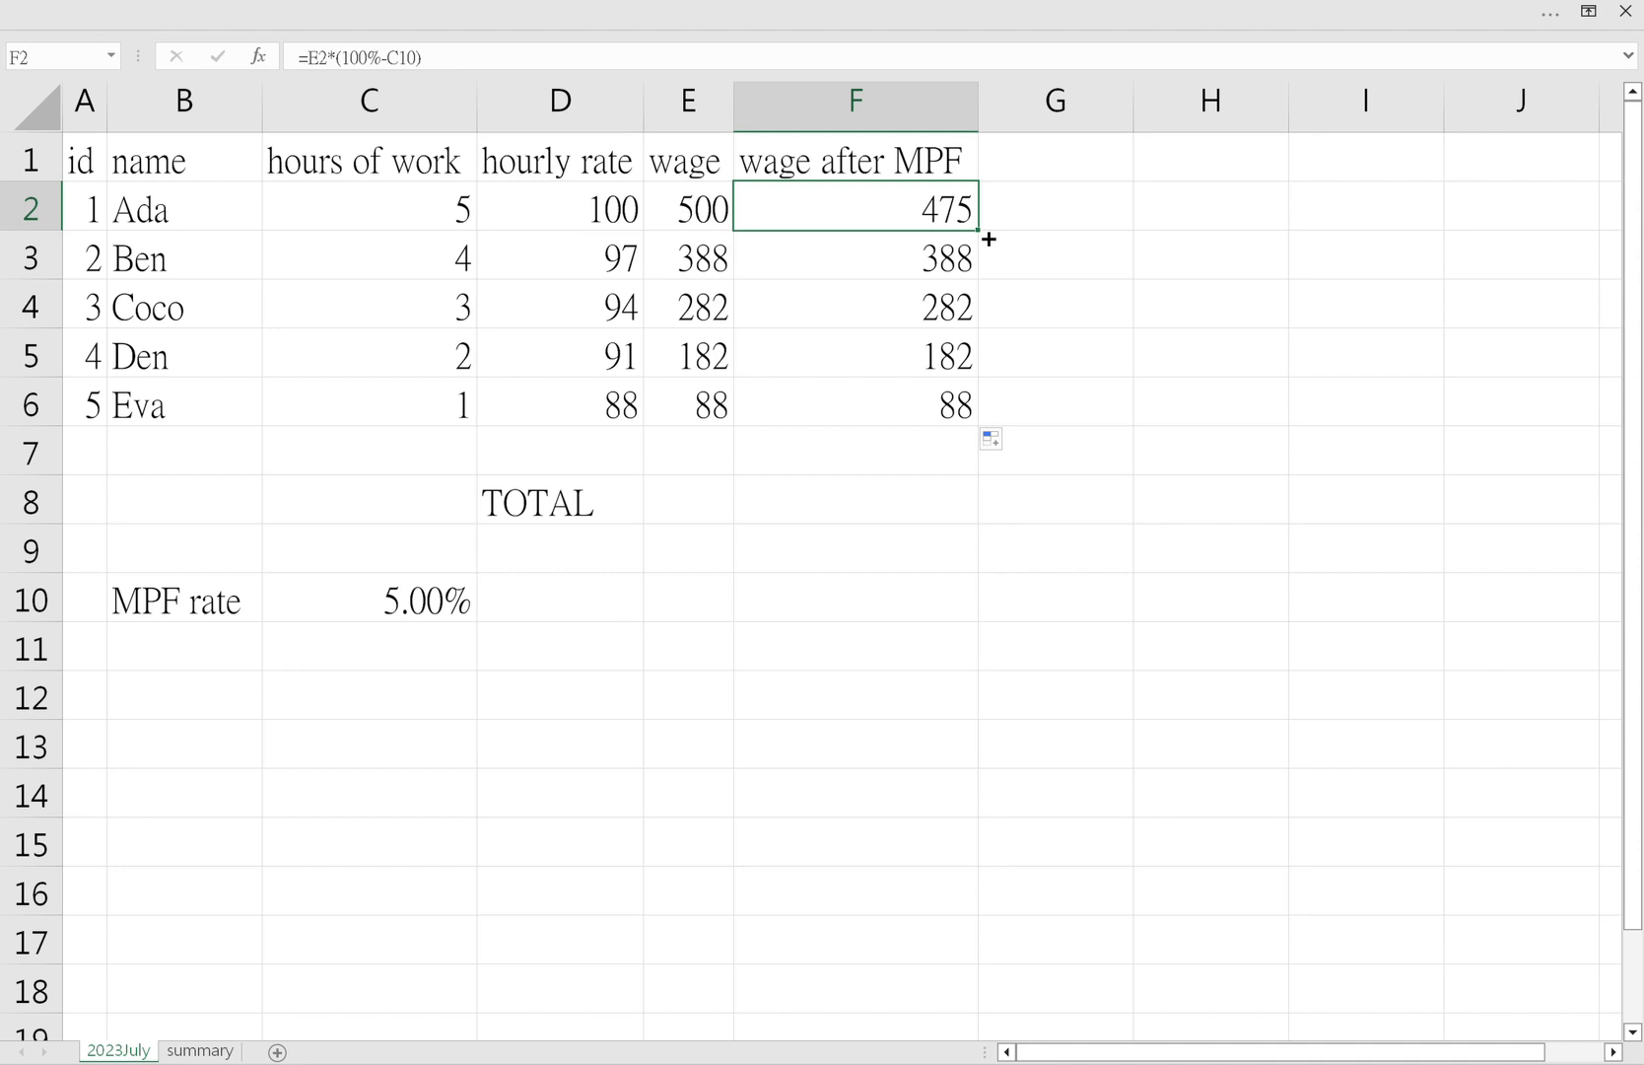
{"action": "left_click", "coordinate": [426, 68]}
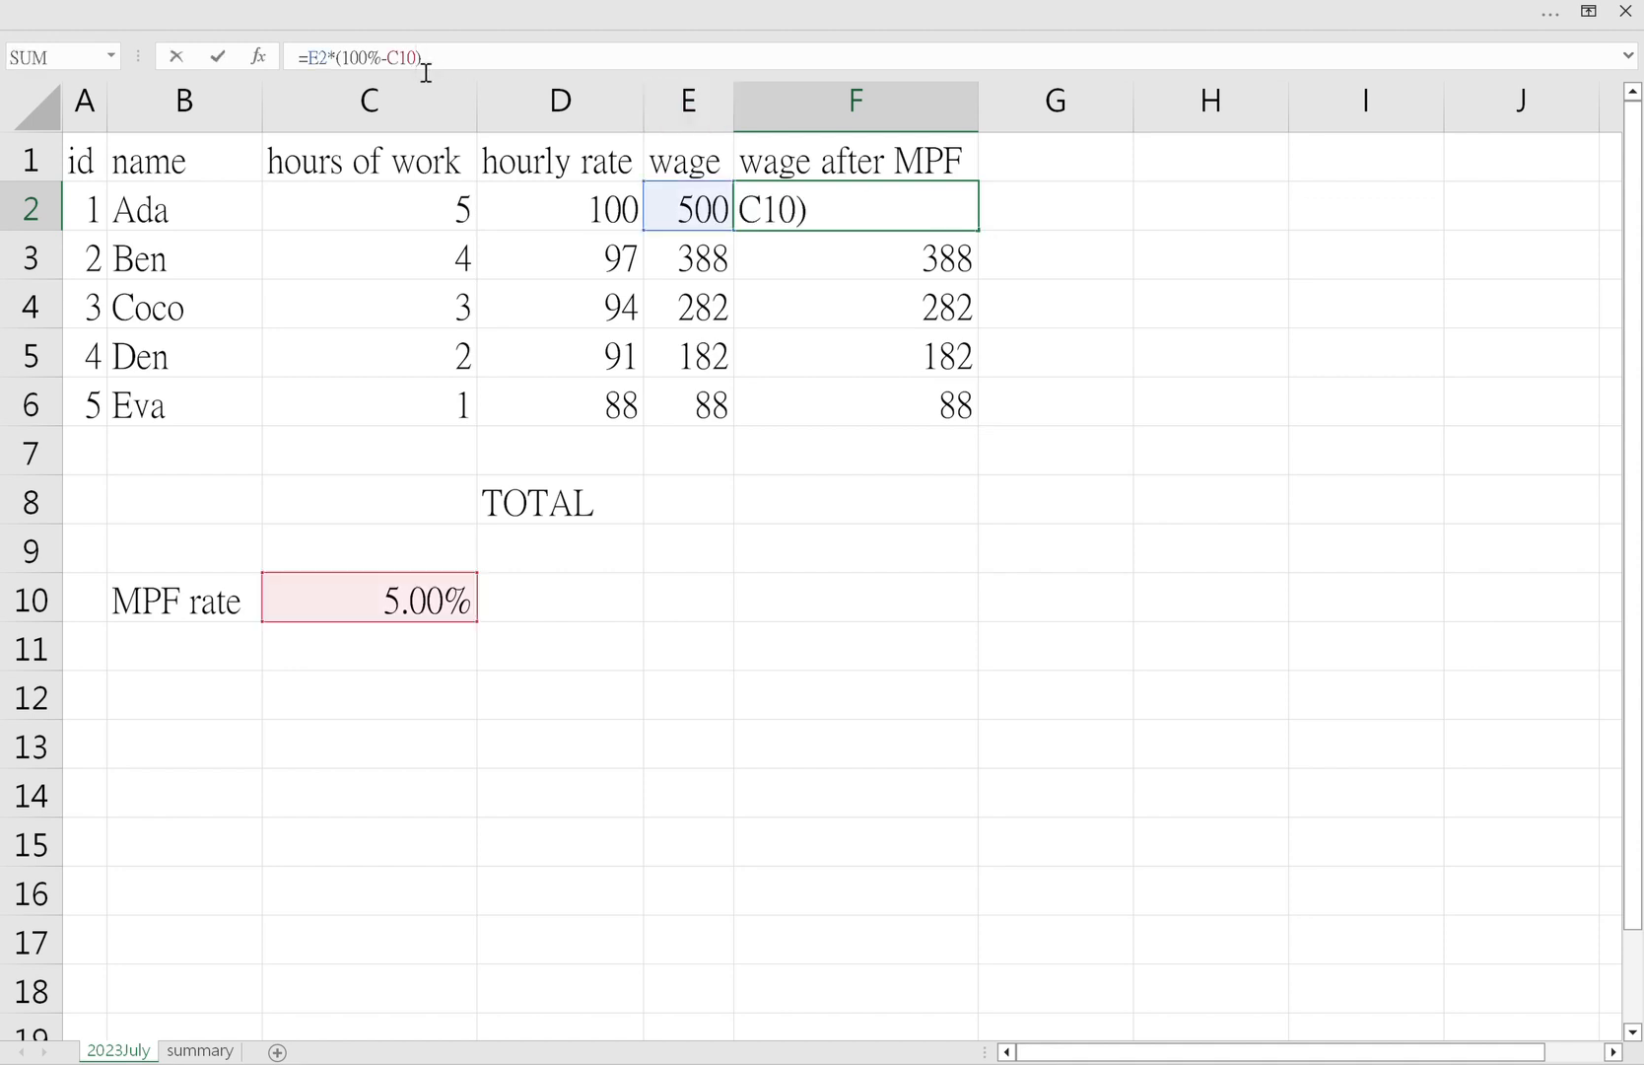
{"action": "left_click_drag", "start_coordinate": [418, 67], "coordinate": [404, 67]}
{"action": "left_click", "coordinate": [404, 61]}
{"action": "type", "text": "$"}
{"action": "key", "text": "Return"}
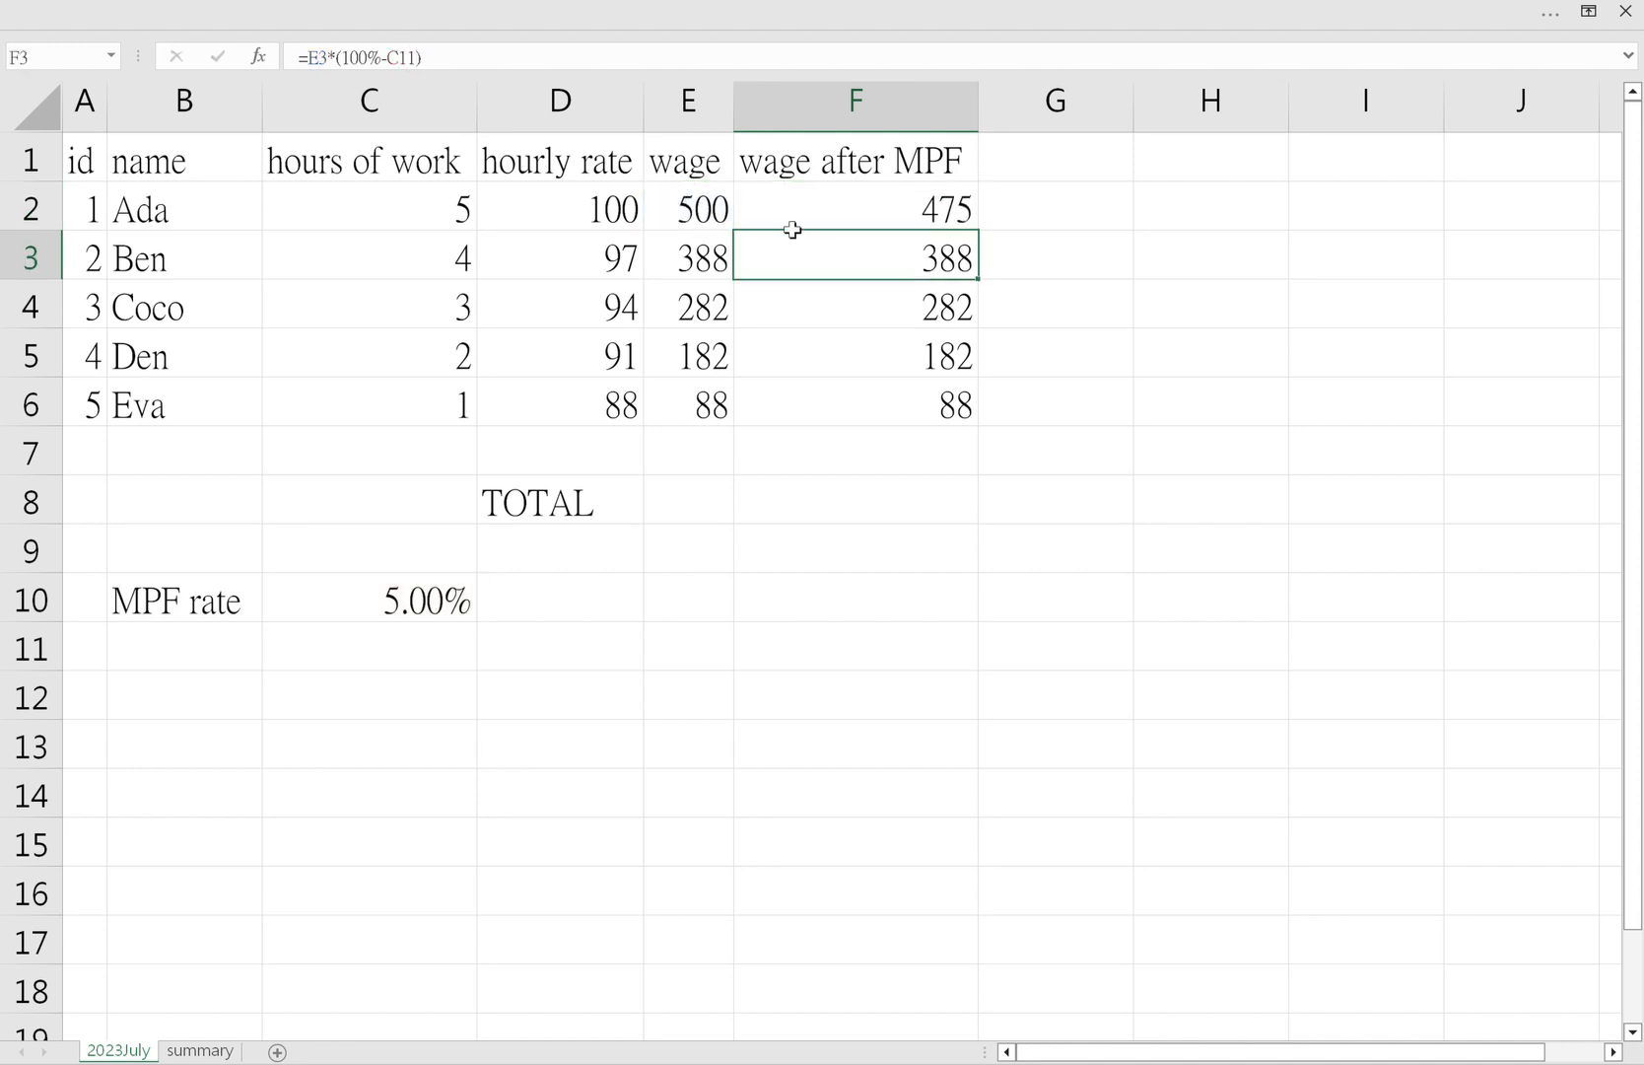
- Copy the corrected formula from F2 down to F3 and check its MPF rate reference
{"action": "left_click", "coordinate": [878, 212]}
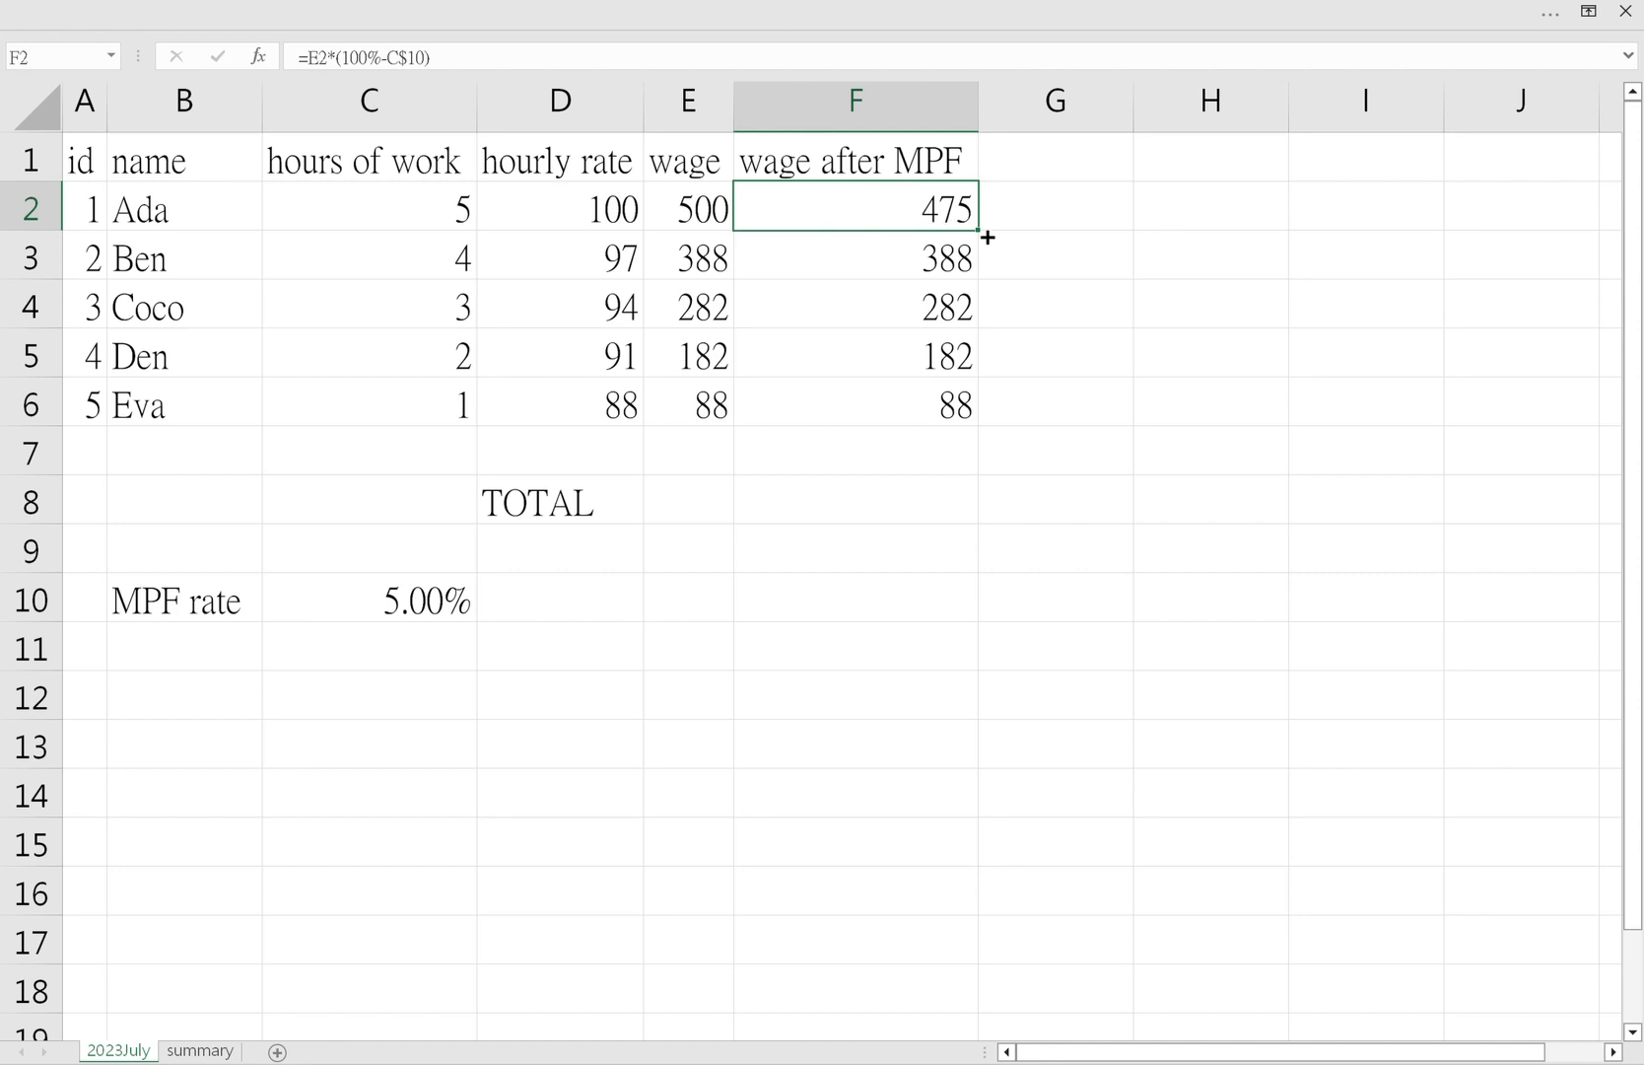
{"action": "left_click_drag", "start_coordinate": [980, 230], "coordinate": [986, 284]}
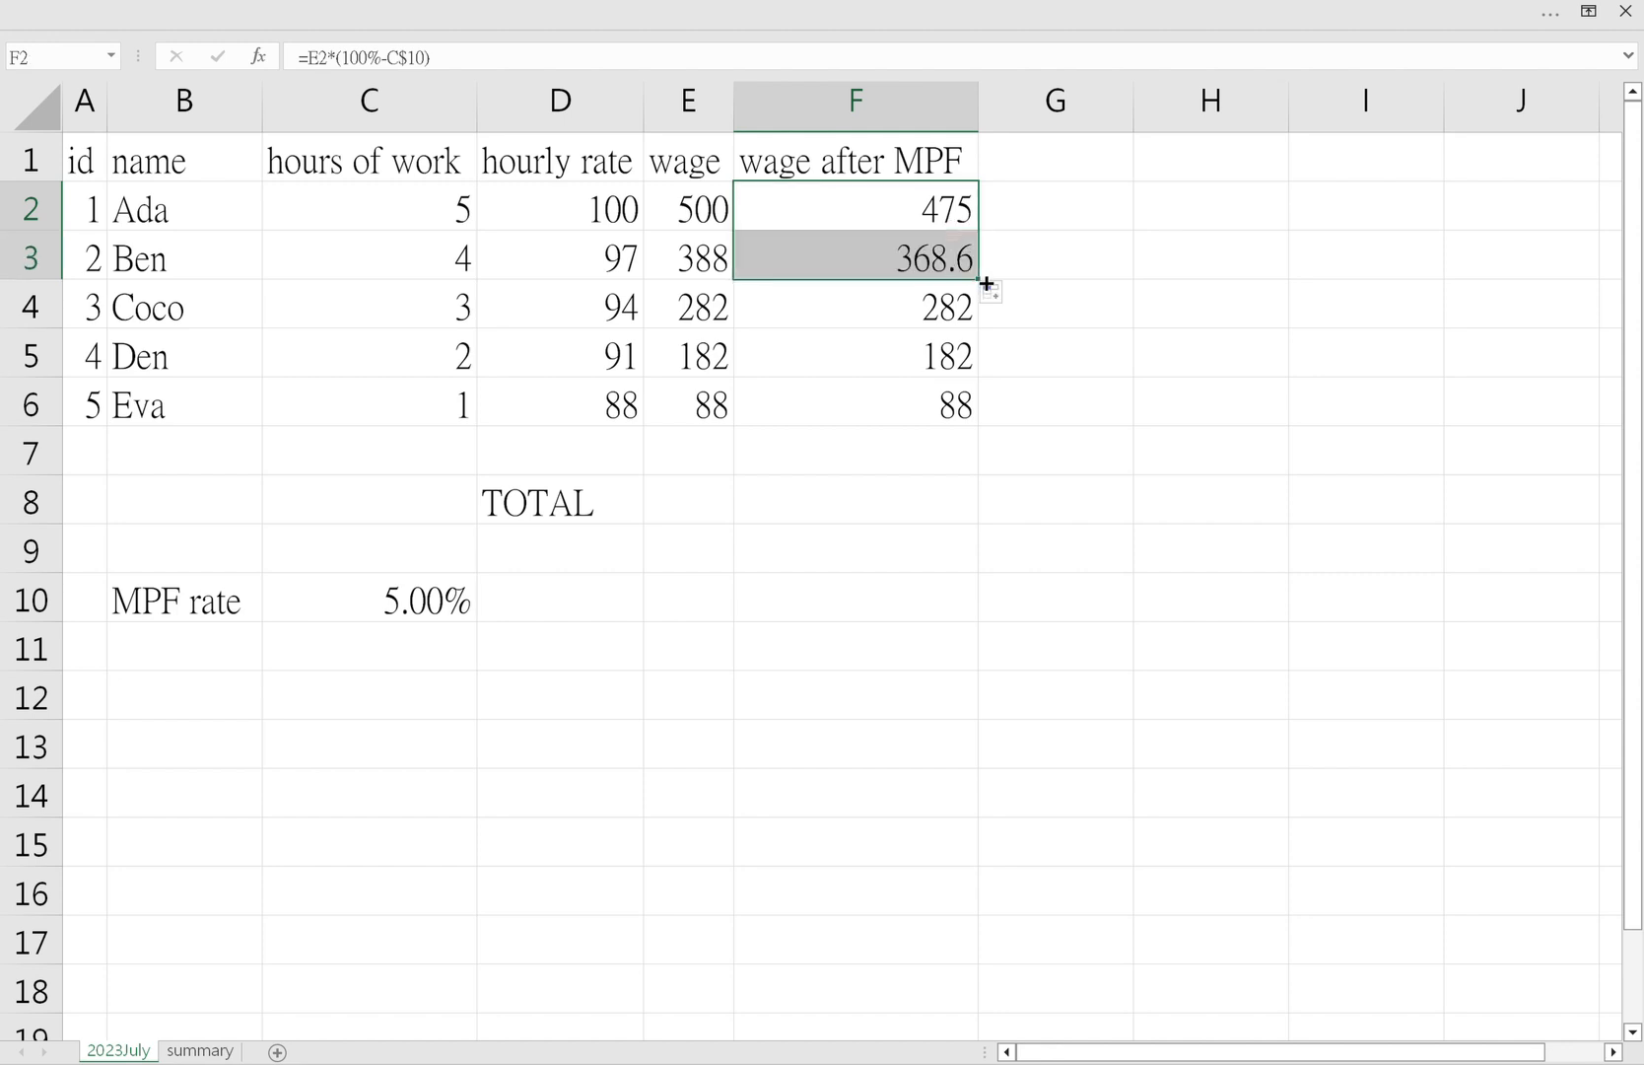
{"action": "left_click", "coordinate": [929, 264]}
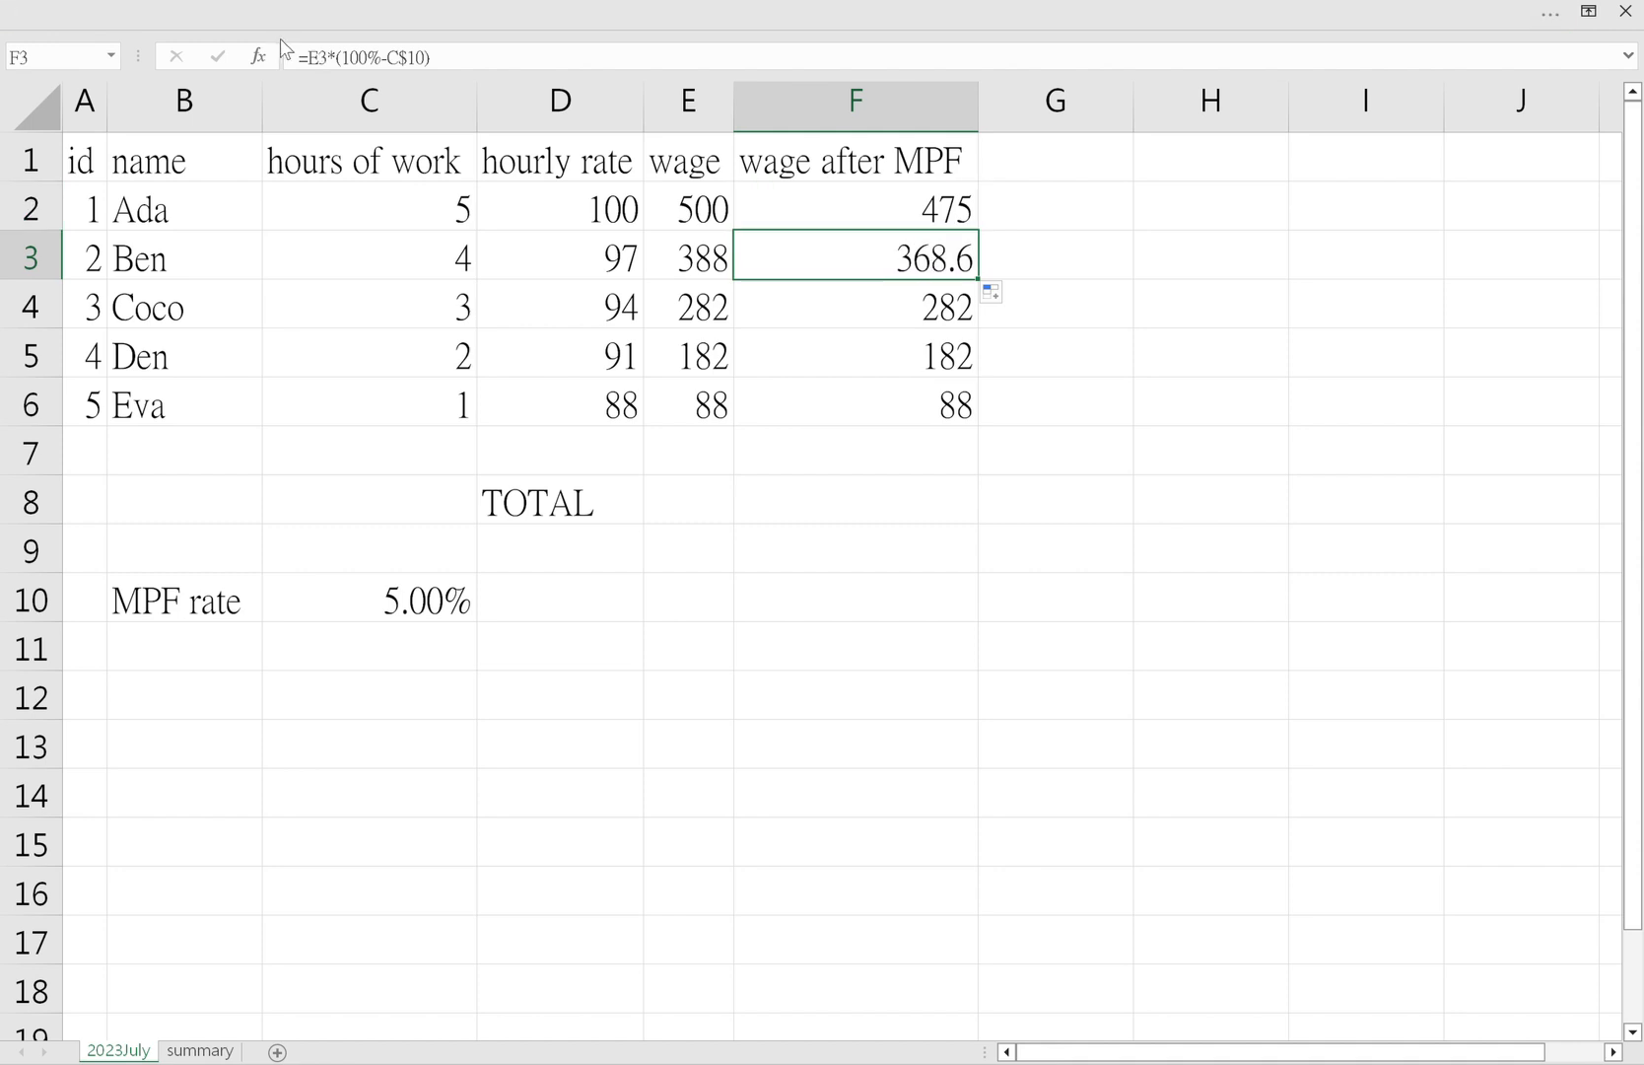
- Check the MPF rate reference in F3 and correct the formula in F4 to read =E4*(100%-C$10)
{"action": "left_click", "coordinate": [419, 67]}
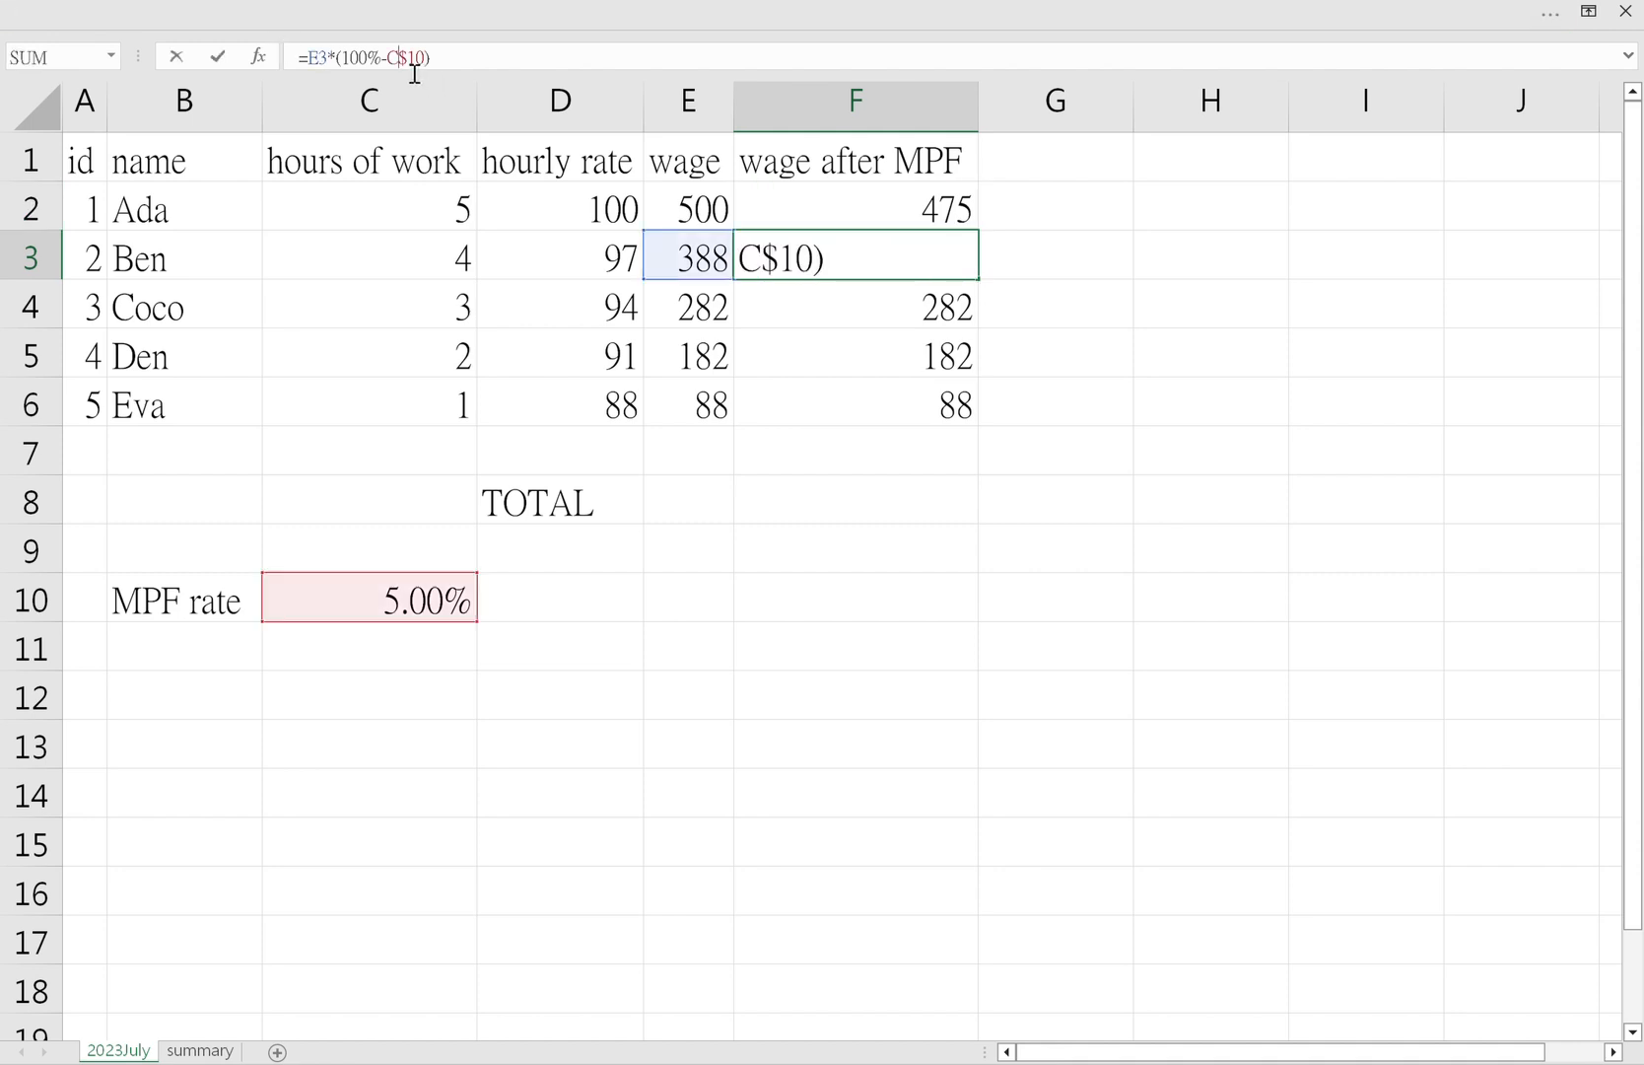
{"action": "key", "text": "Escape"}
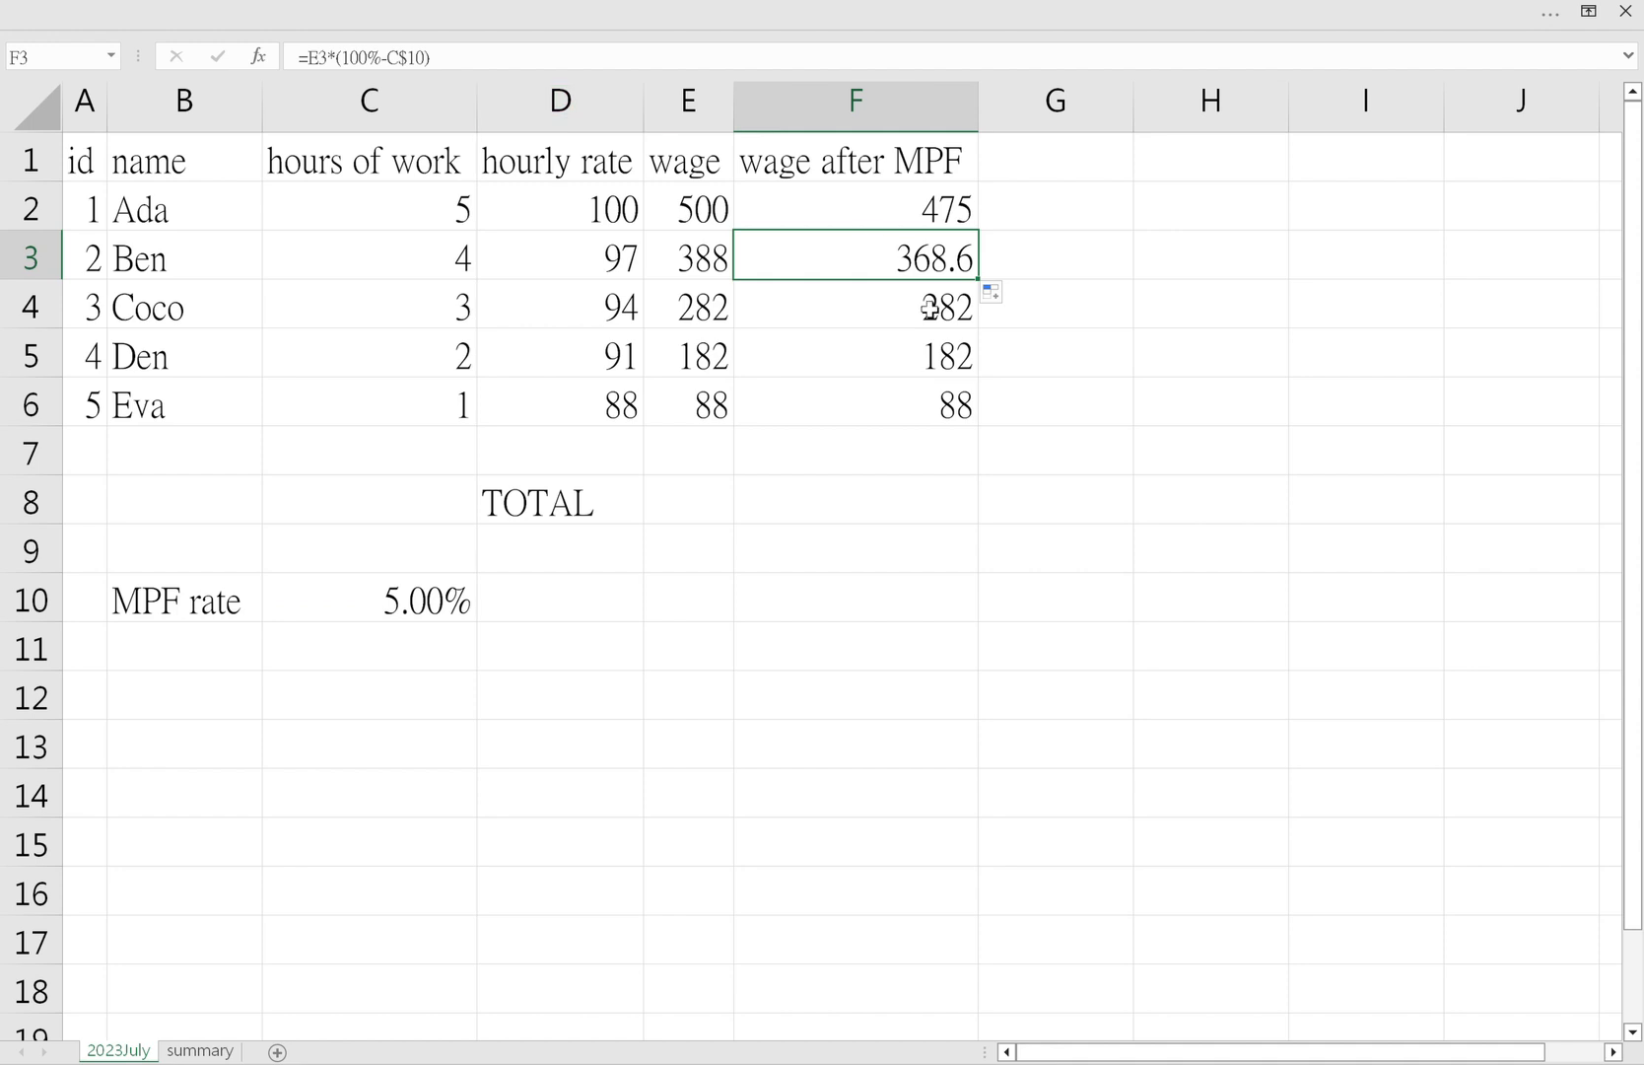
{"action": "left_click", "coordinate": [929, 308]}
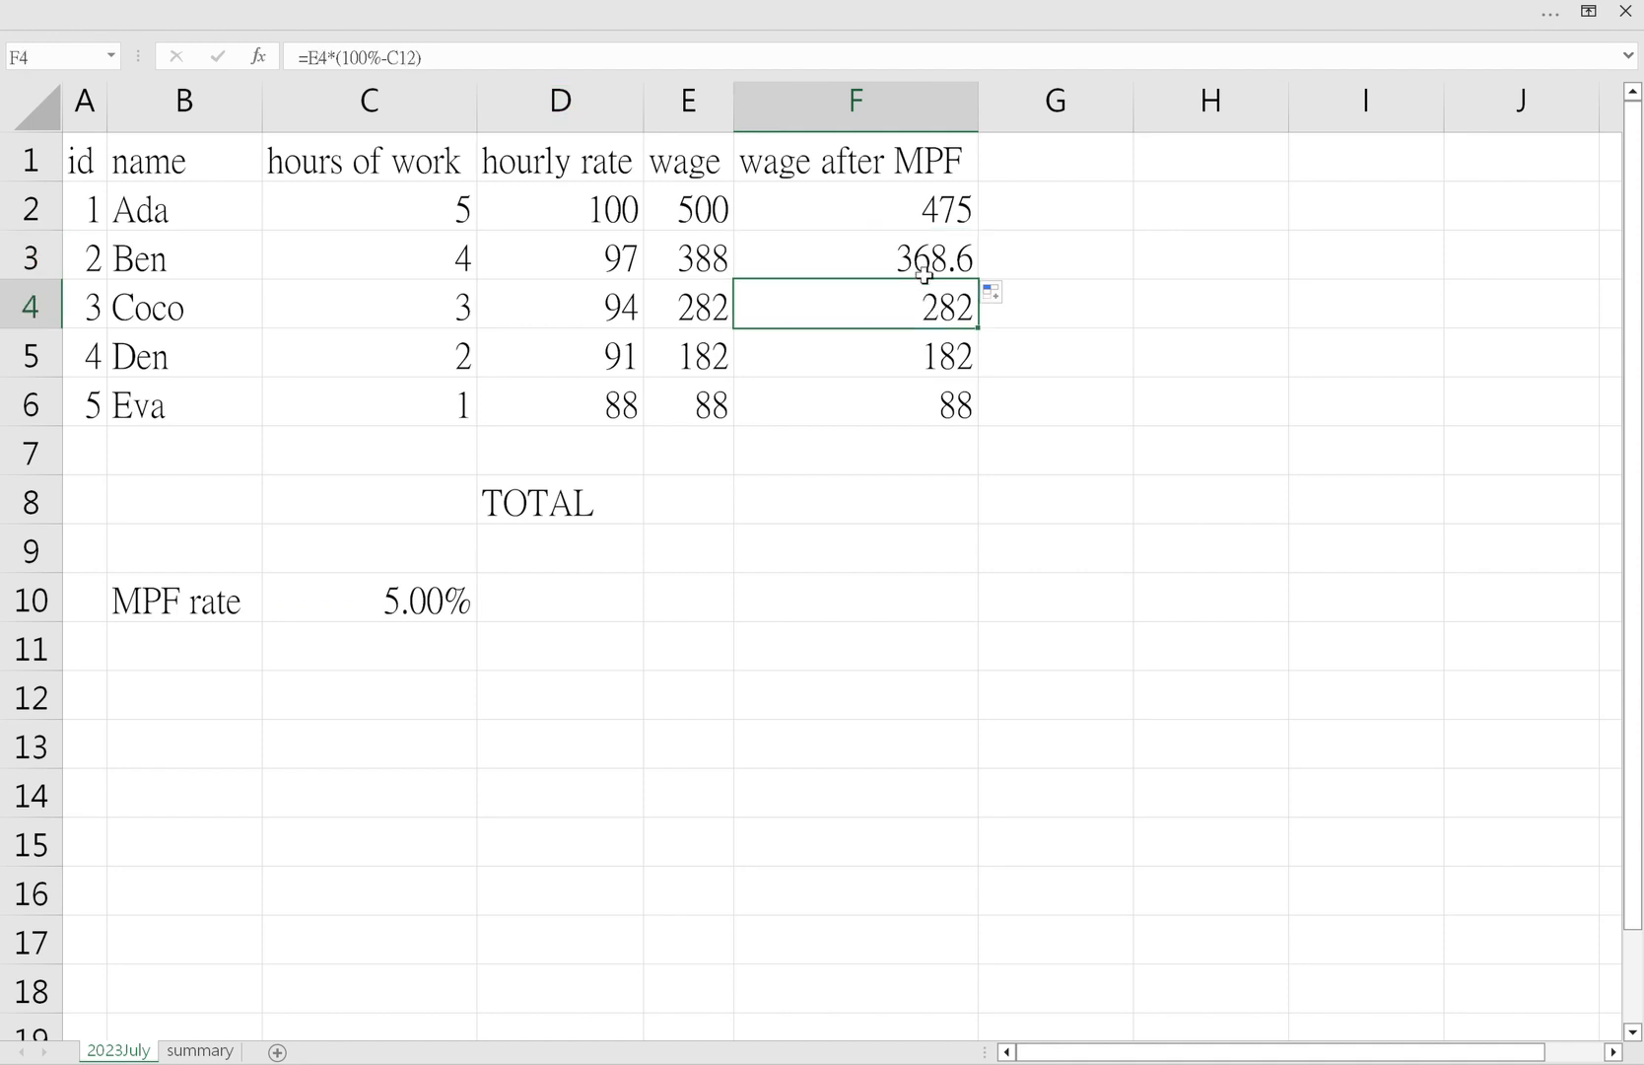
{"action": "left_click", "coordinate": [402, 60]}
{"action": "double_click", "coordinate": [402, 59]}
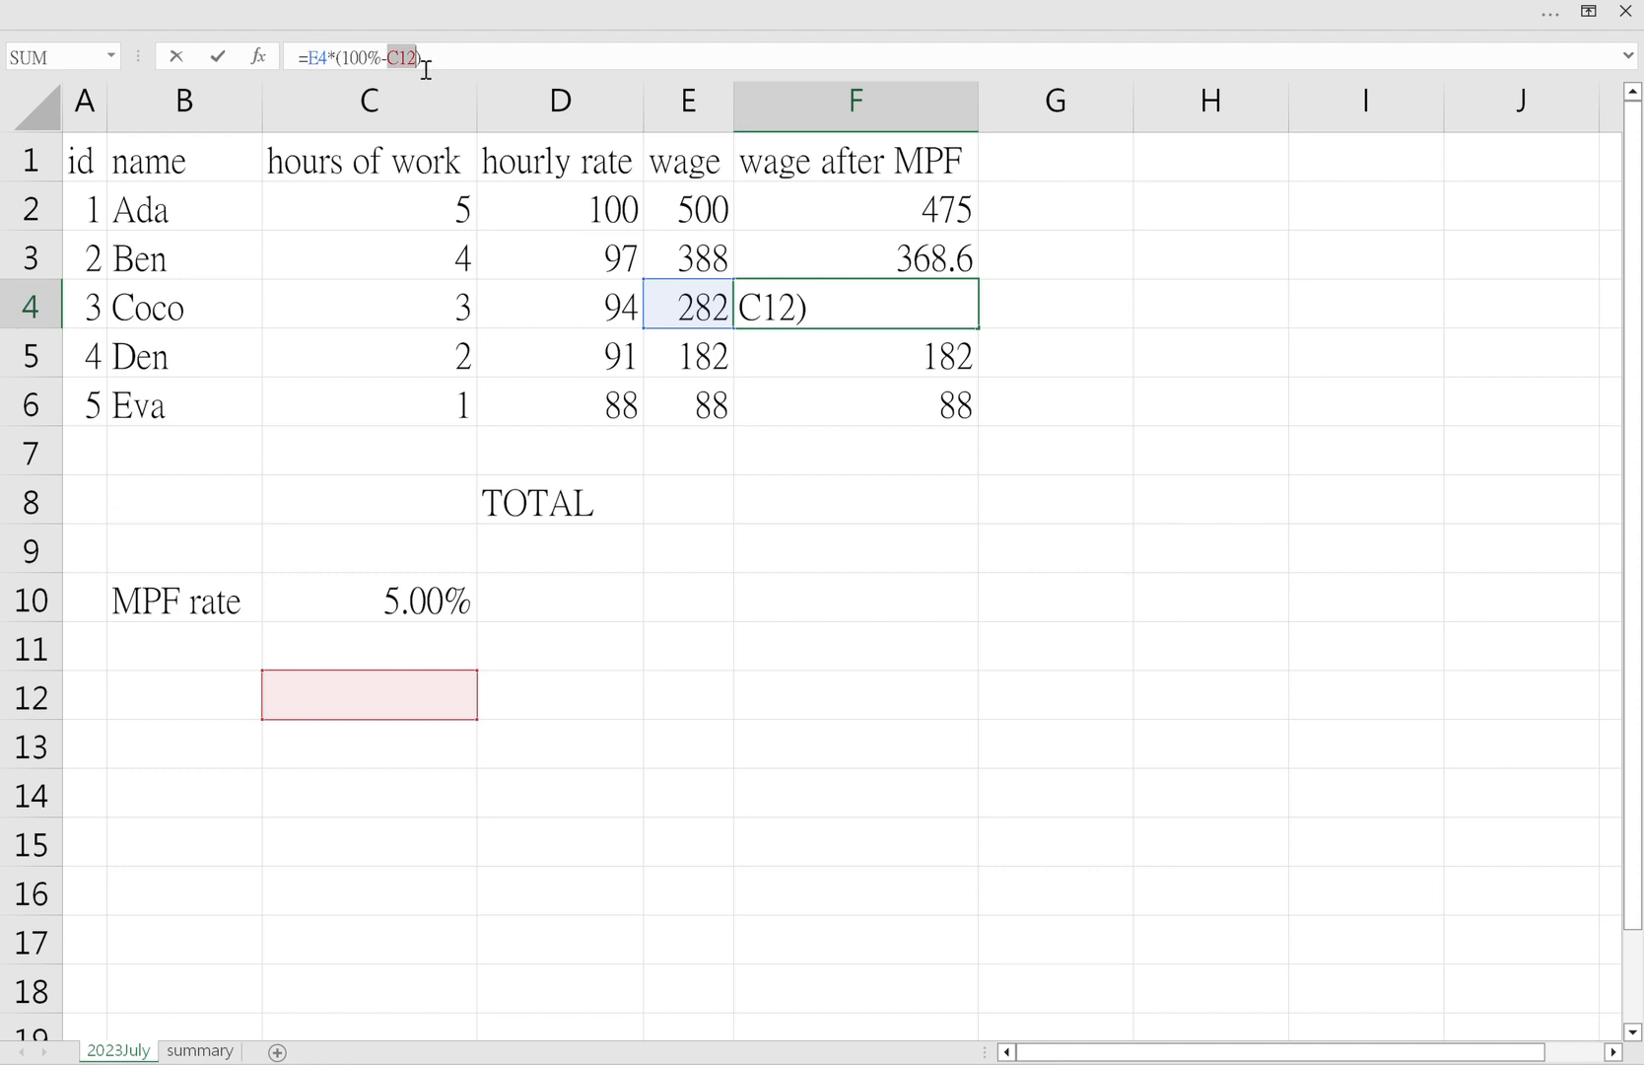
{"action": "key", "text": "F4"}
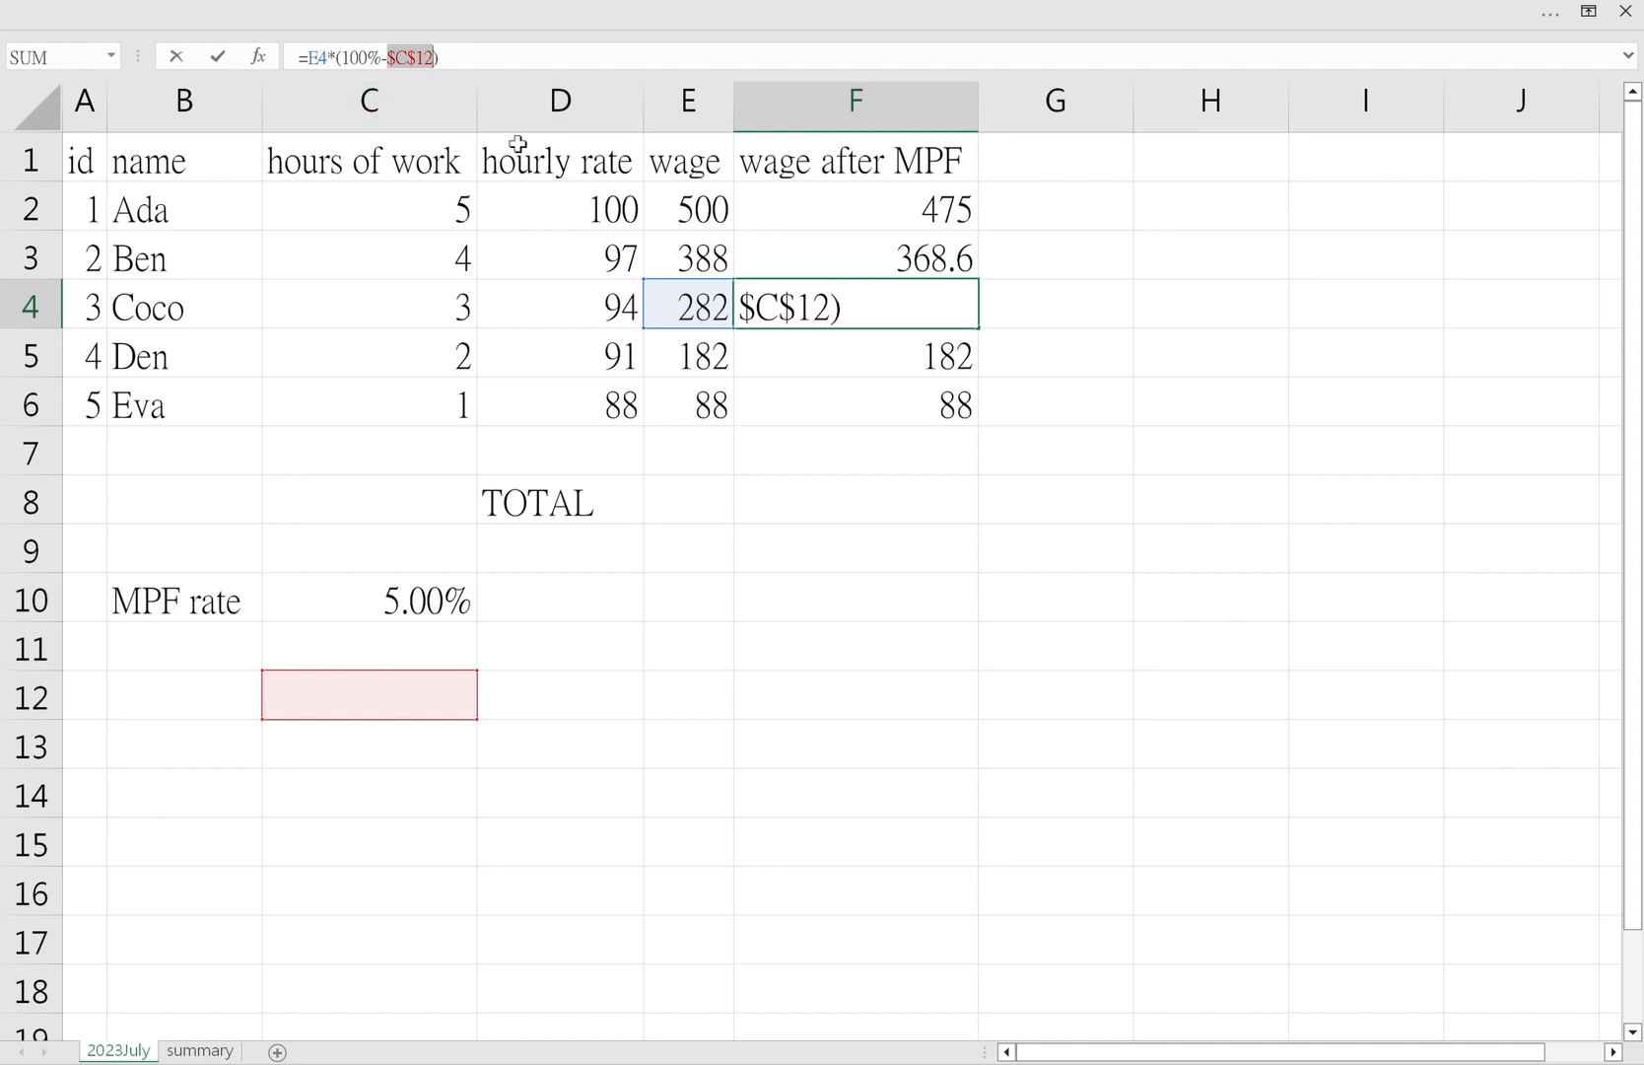
{"action": "key", "text": "F4"}
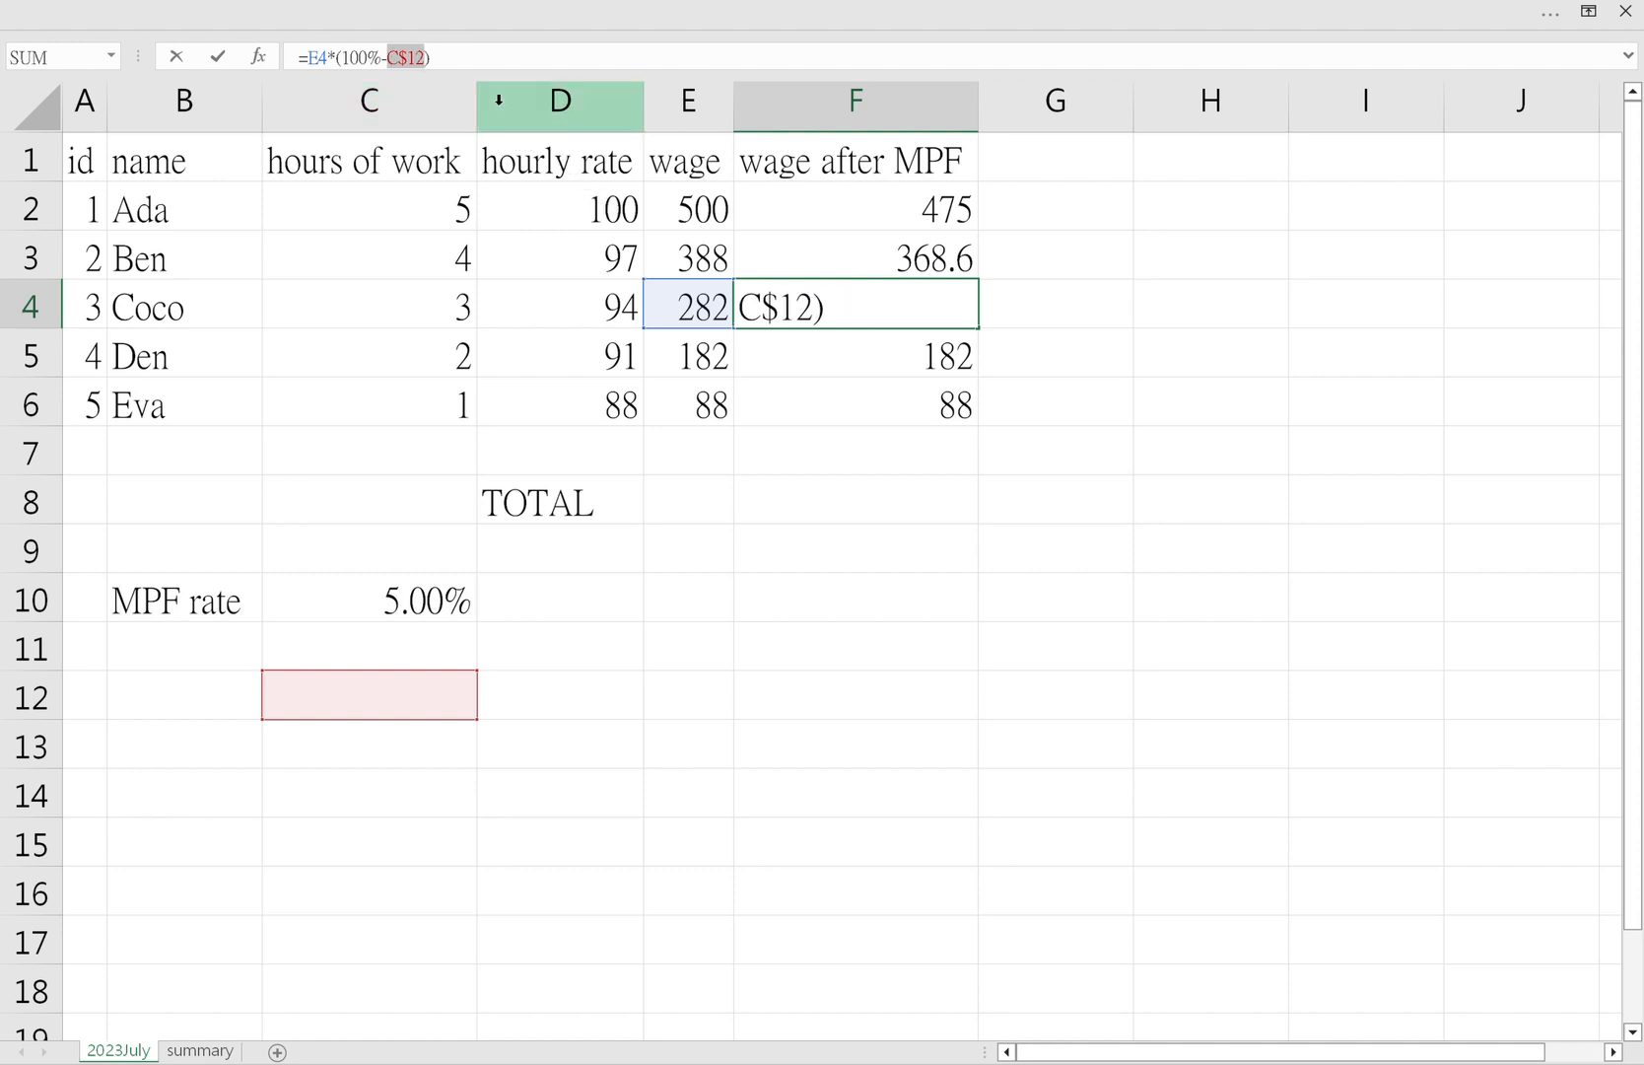
{"action": "key", "text": "BackSpace"}
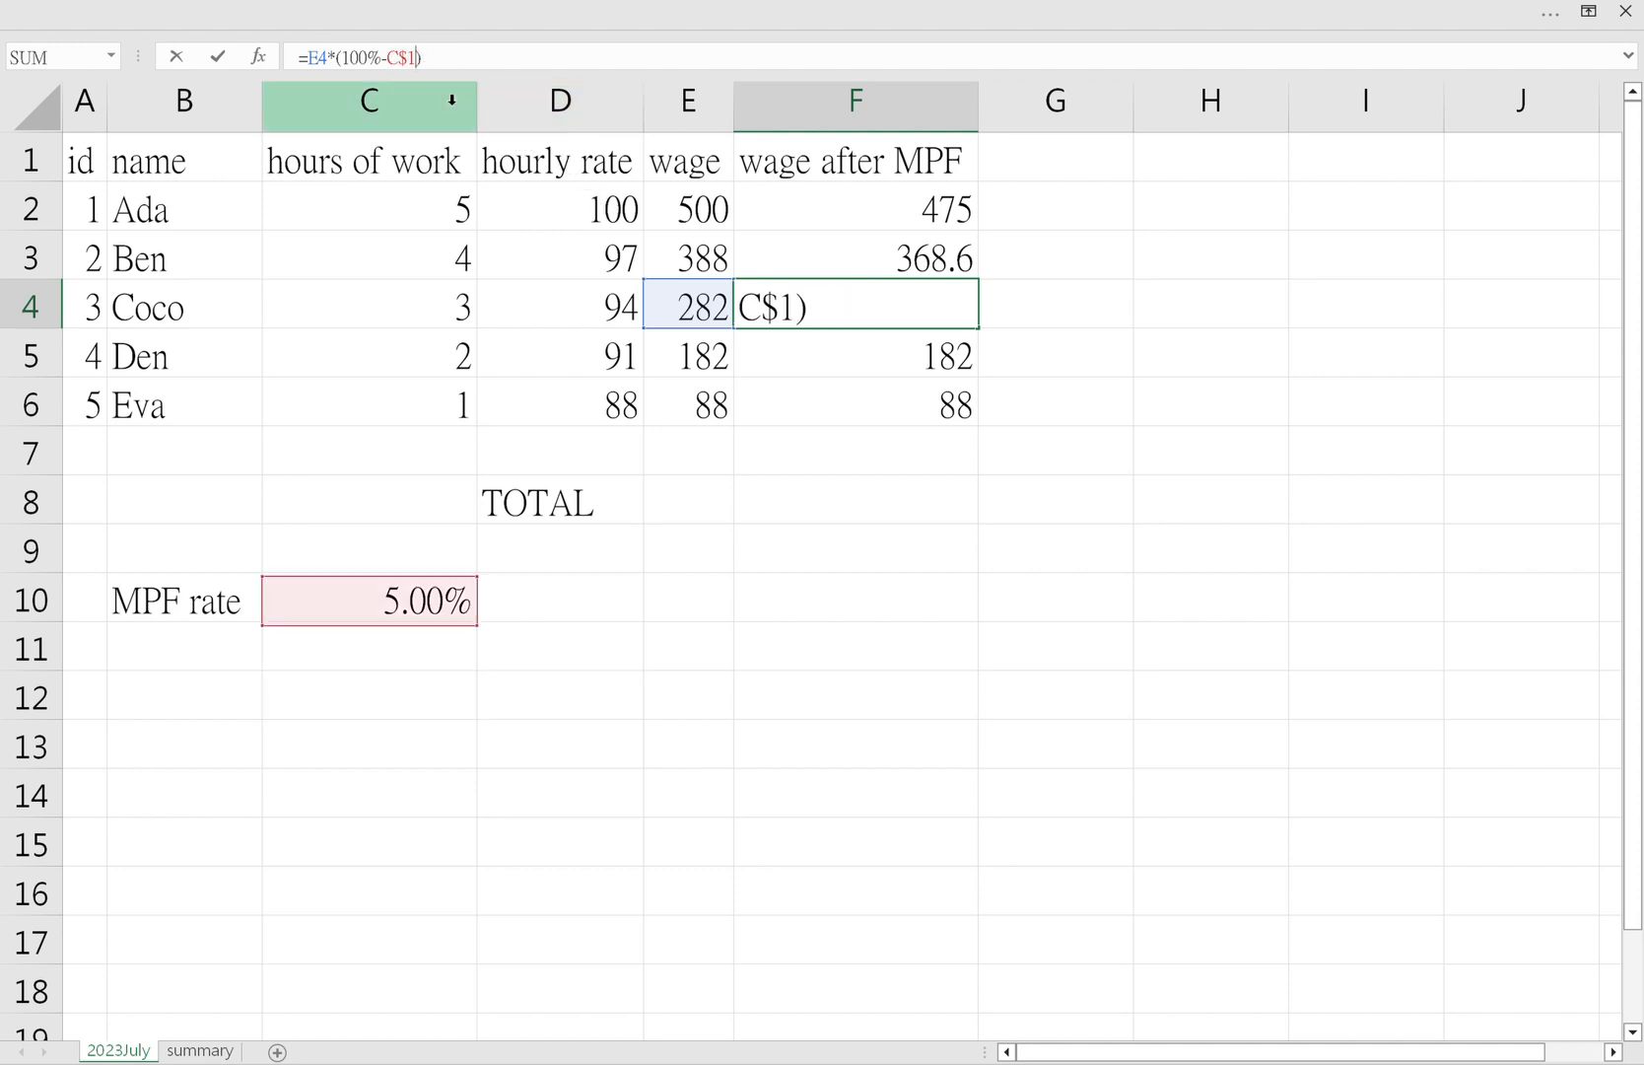
{"action": "type", "text": "0"}
{"action": "key", "text": "Return"}
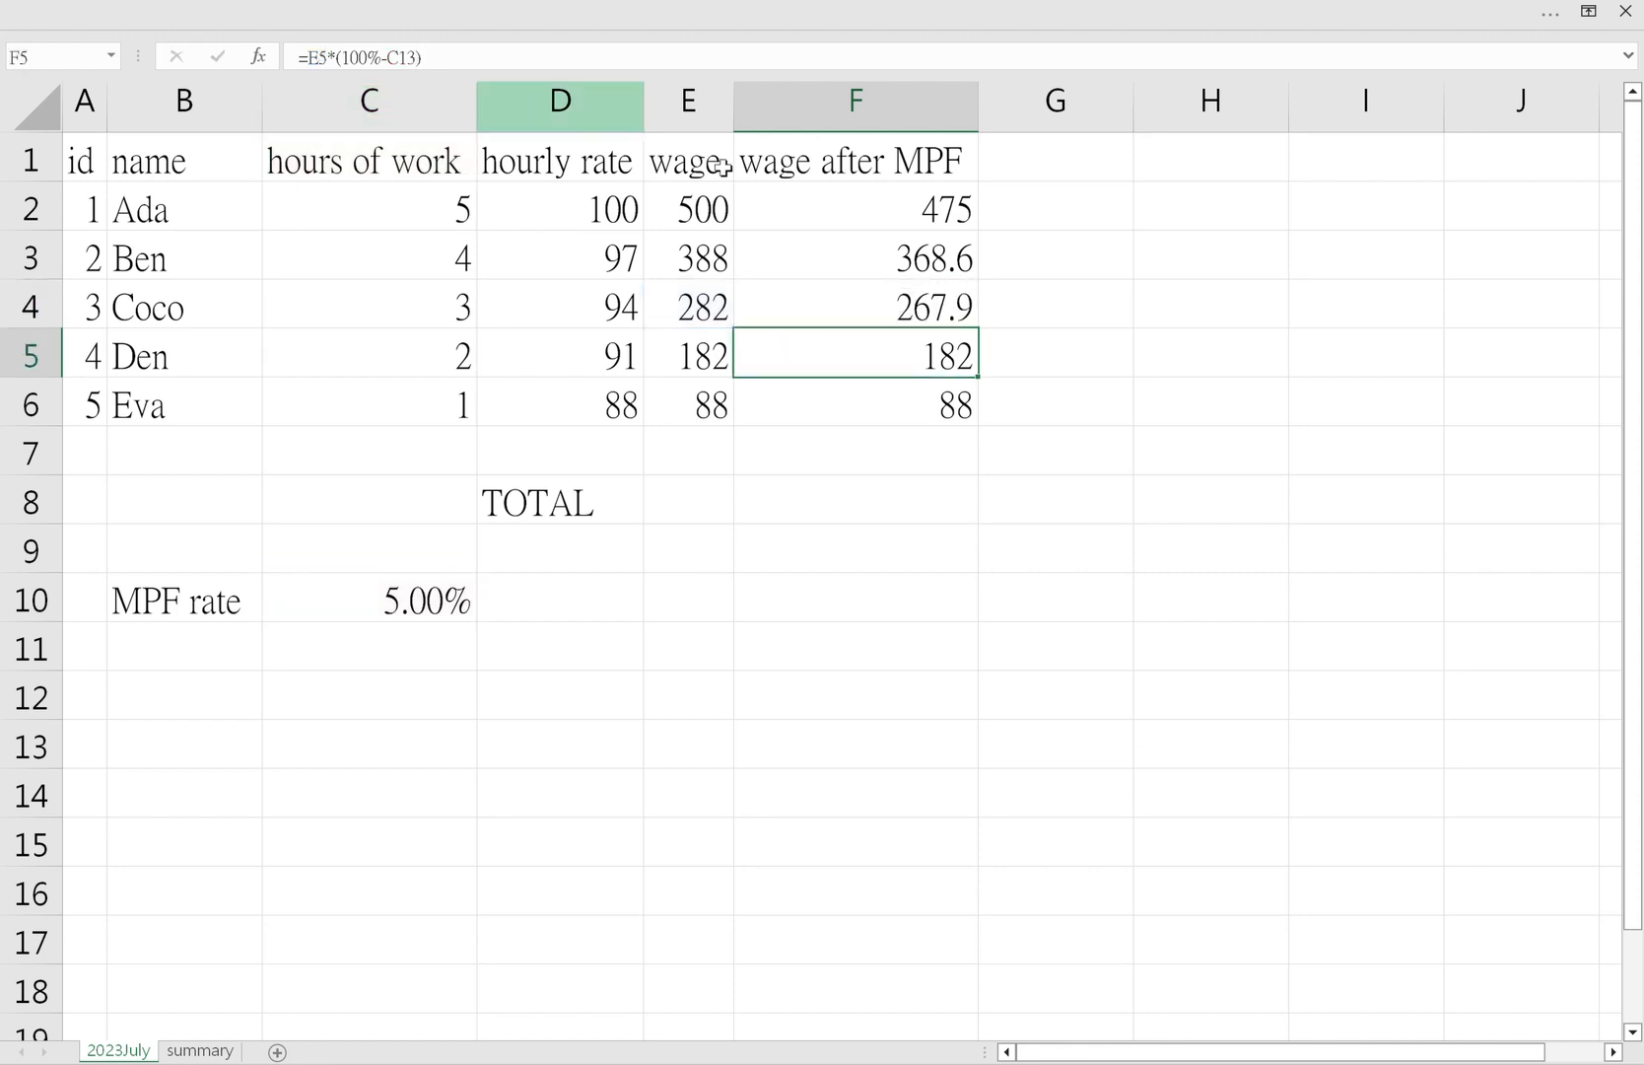
- Copy the corrected formula from F4 down to F6 and check its references
{"action": "left_click", "coordinate": [956, 320]}
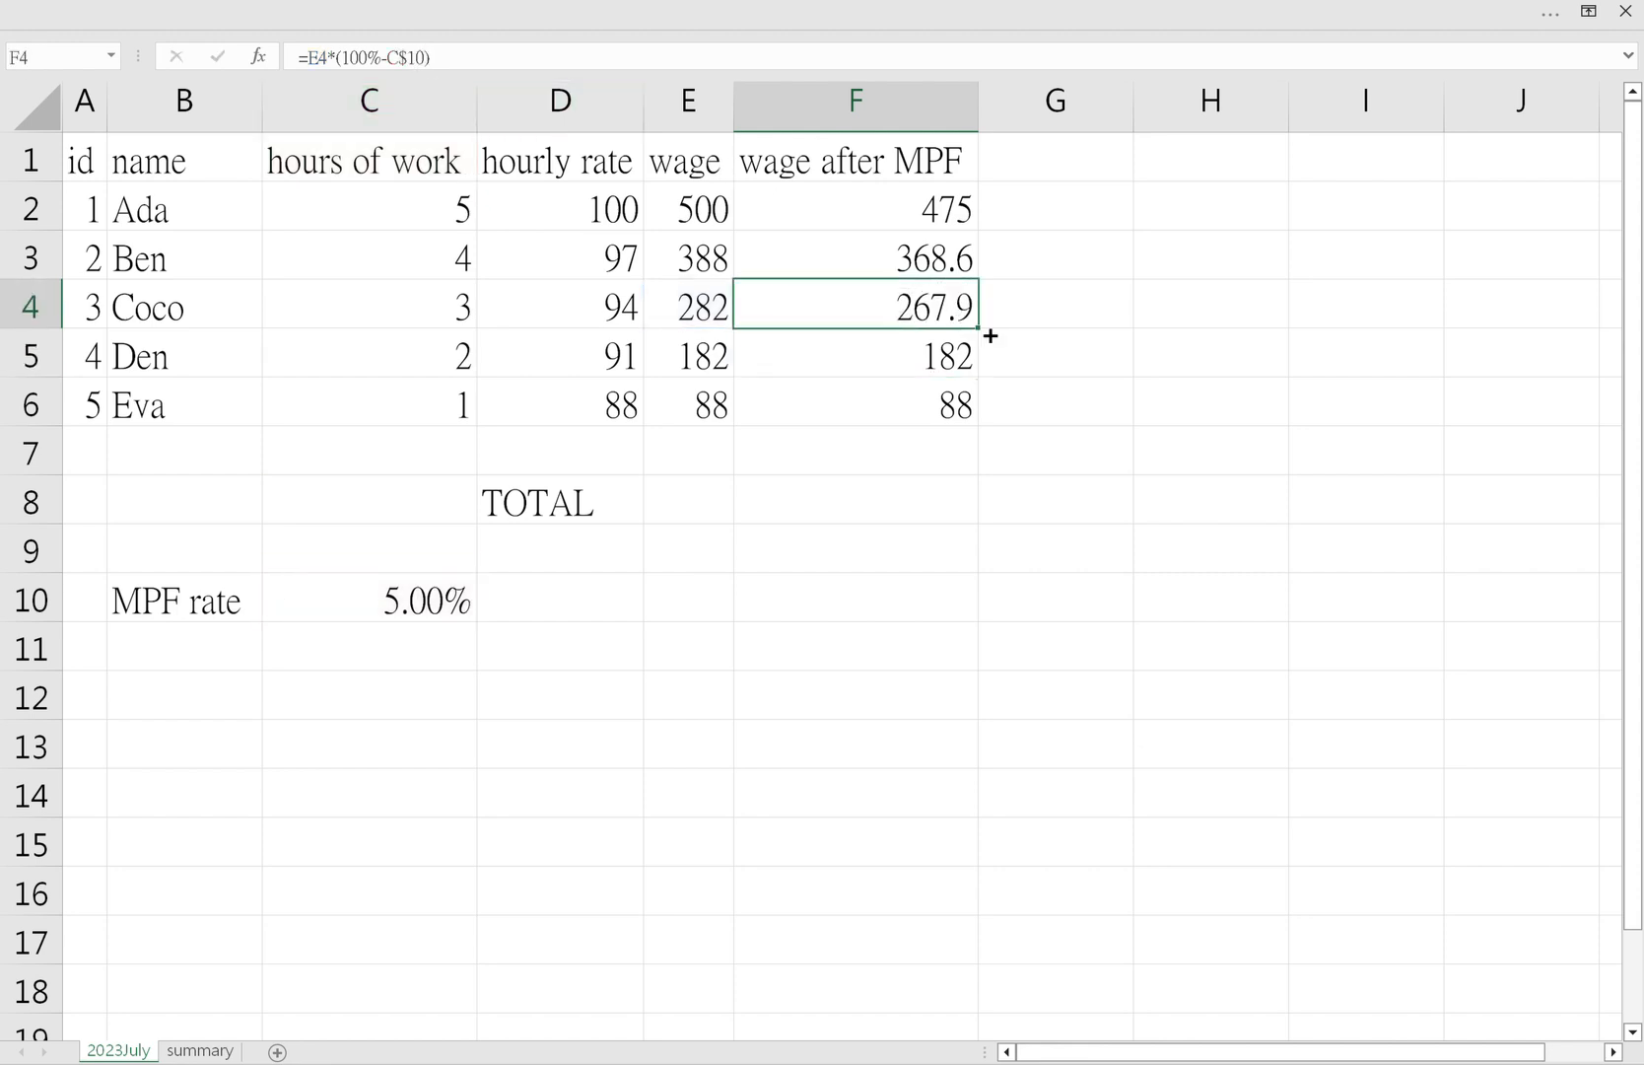
{"action": "left_click_drag", "start_coordinate": [986, 336], "coordinate": [941, 406]}
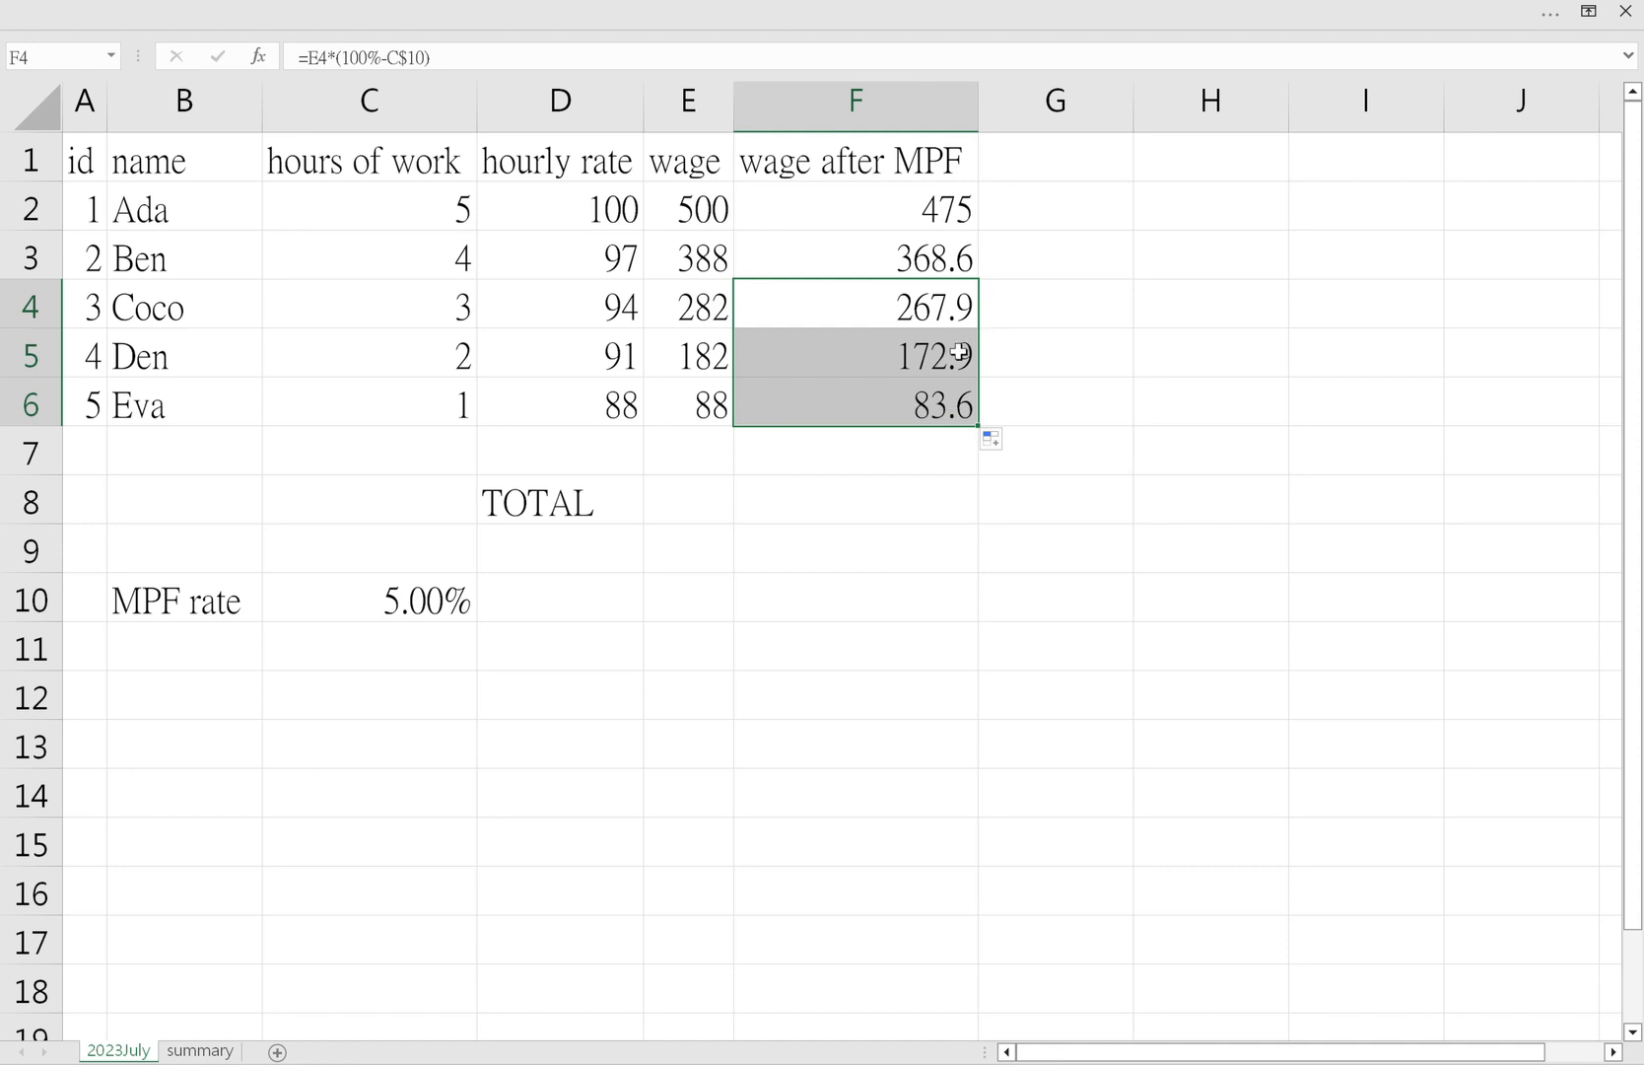
{"action": "left_click", "coordinate": [961, 340]}
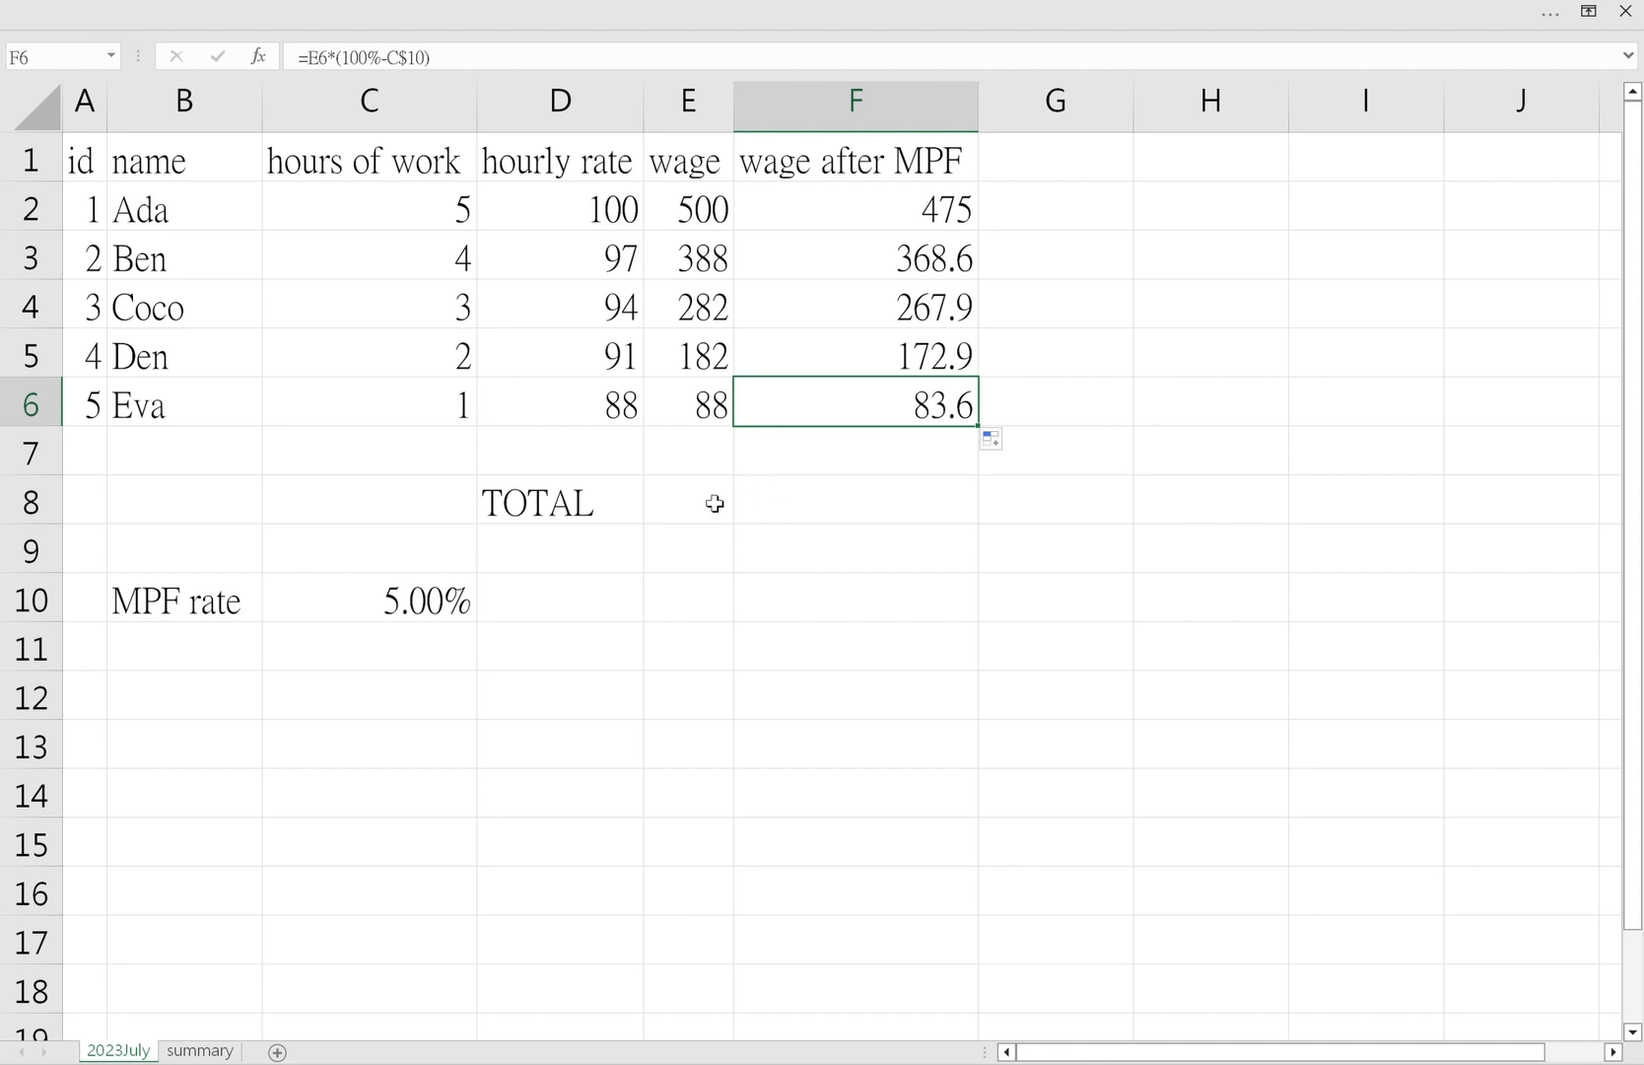
- Total the wages after MPF in F8 with the formula =SUM(F2:F7)
{"action": "left_click", "coordinate": [809, 521]}
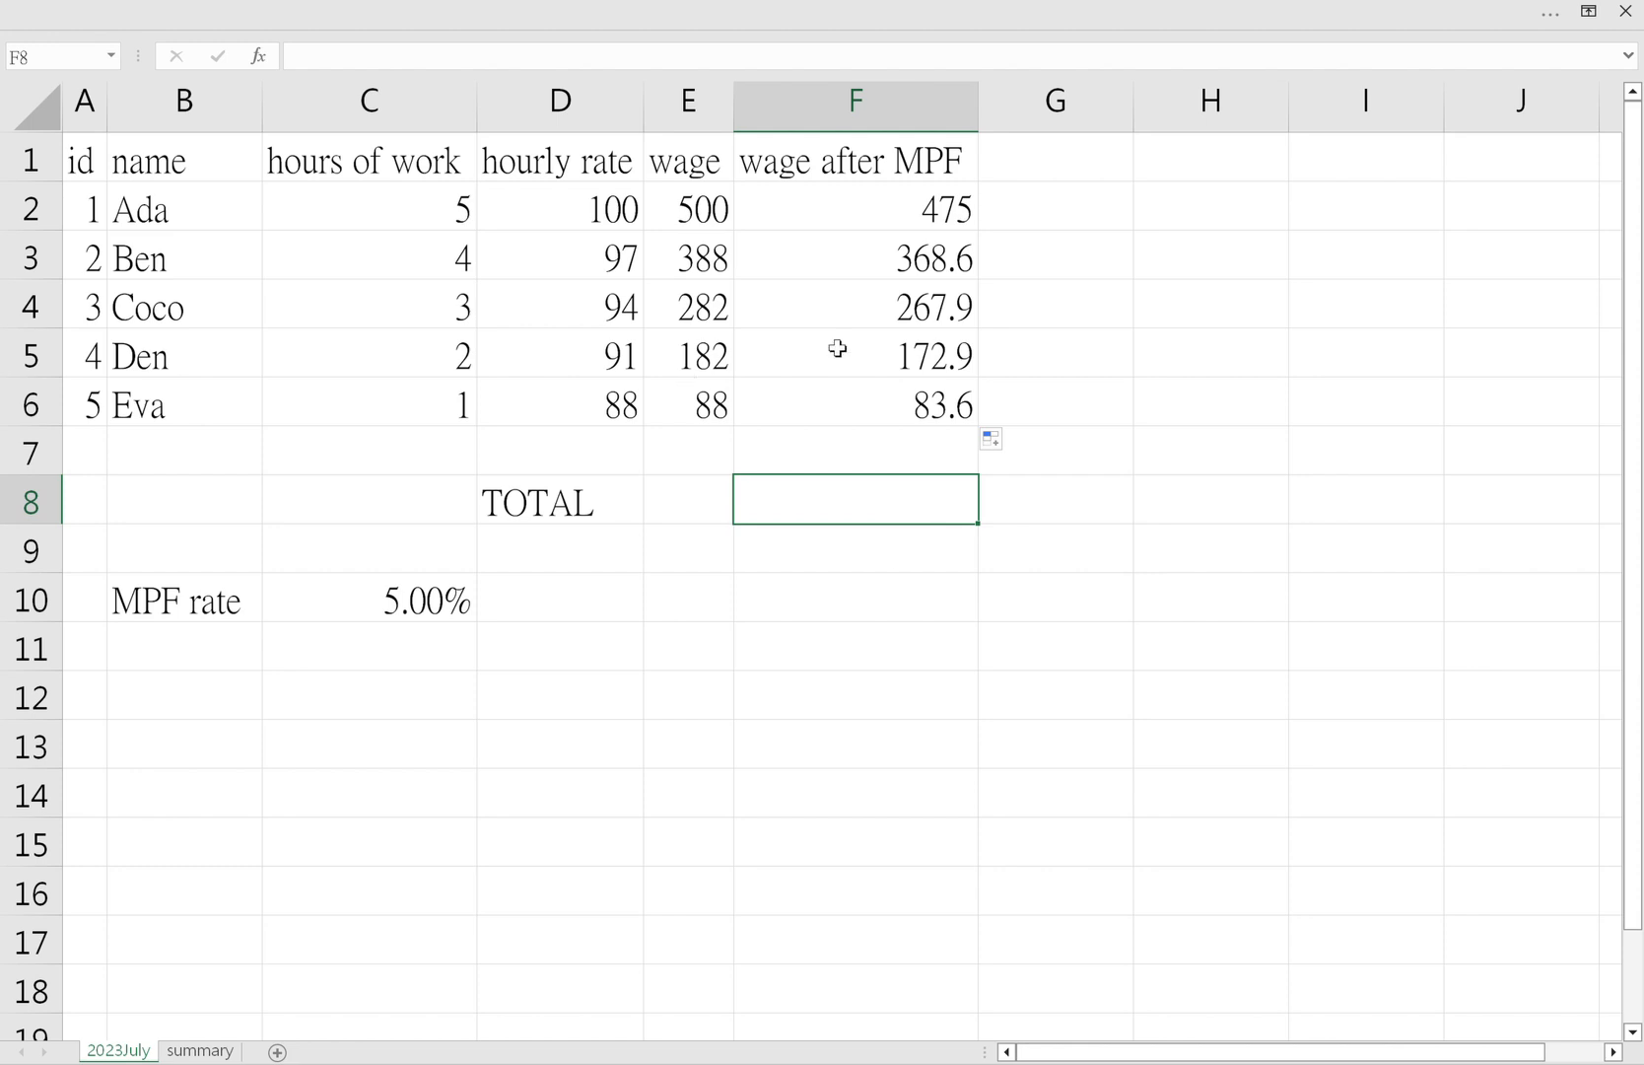
{"action": "key", "text": "alt+Tab"}
{"action": "key", "text": "alt+Tab"}
{"action": "type", "text": "=sum("}
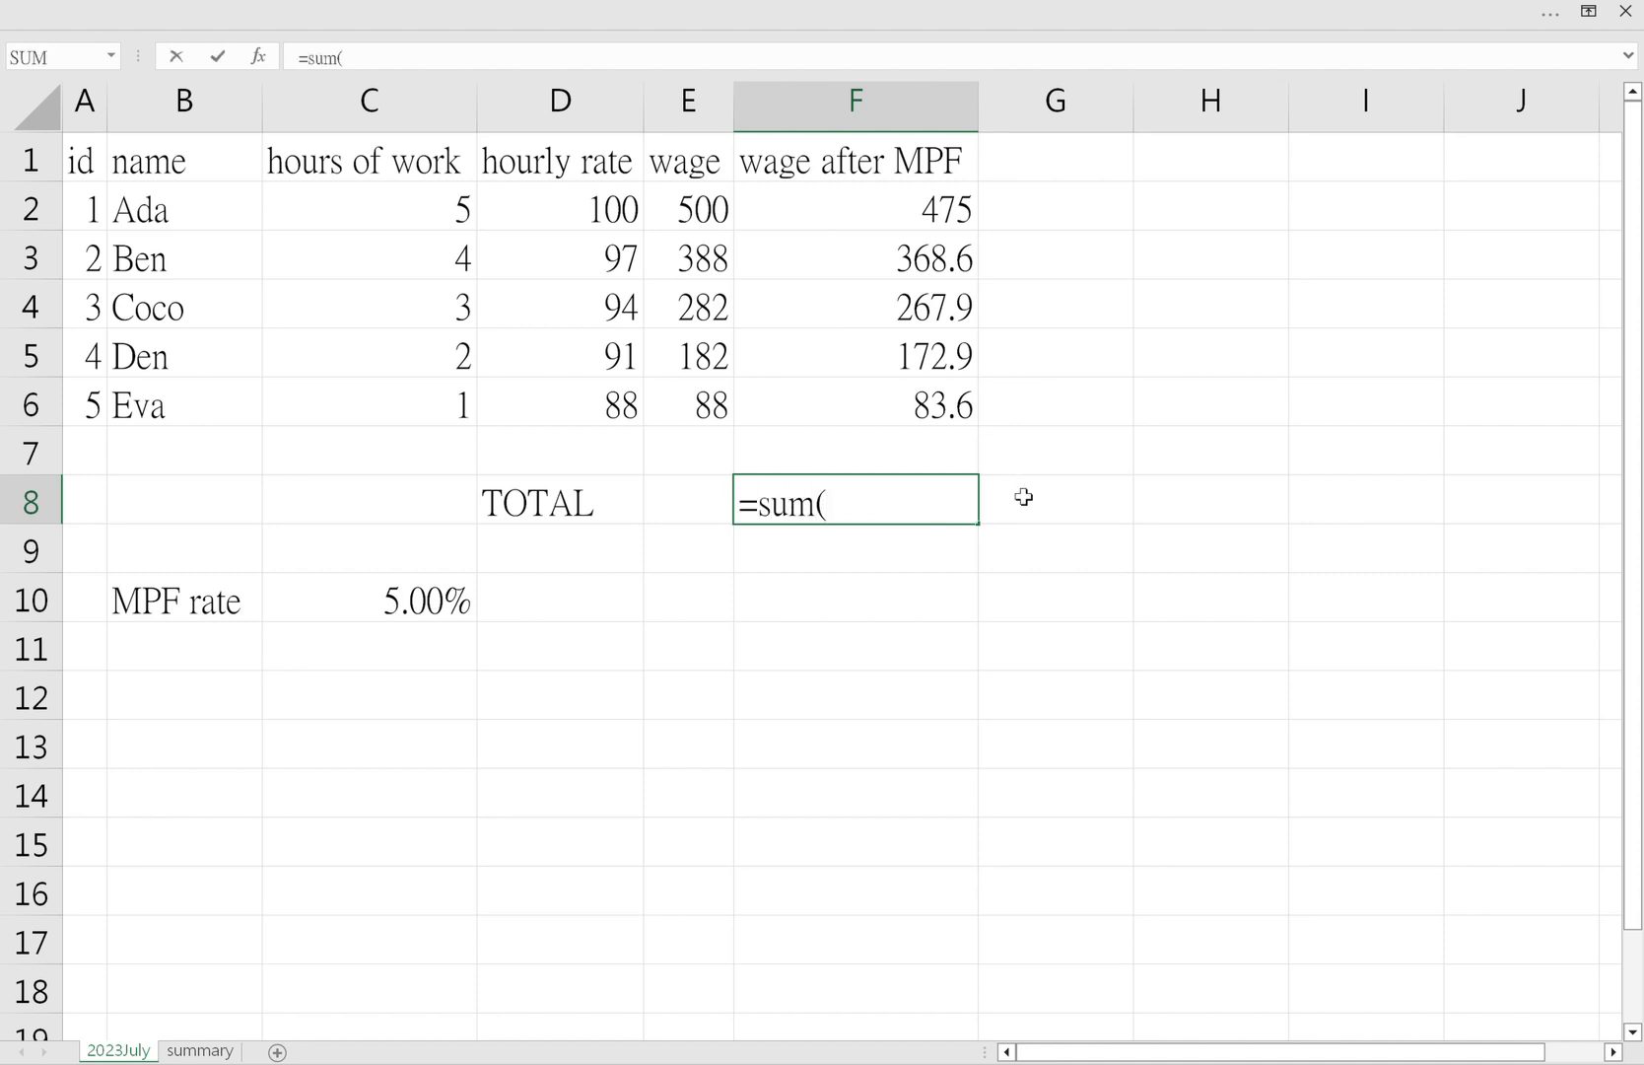
{"action": "left_click_drag", "start_coordinate": [917, 213], "coordinate": [918, 462]}
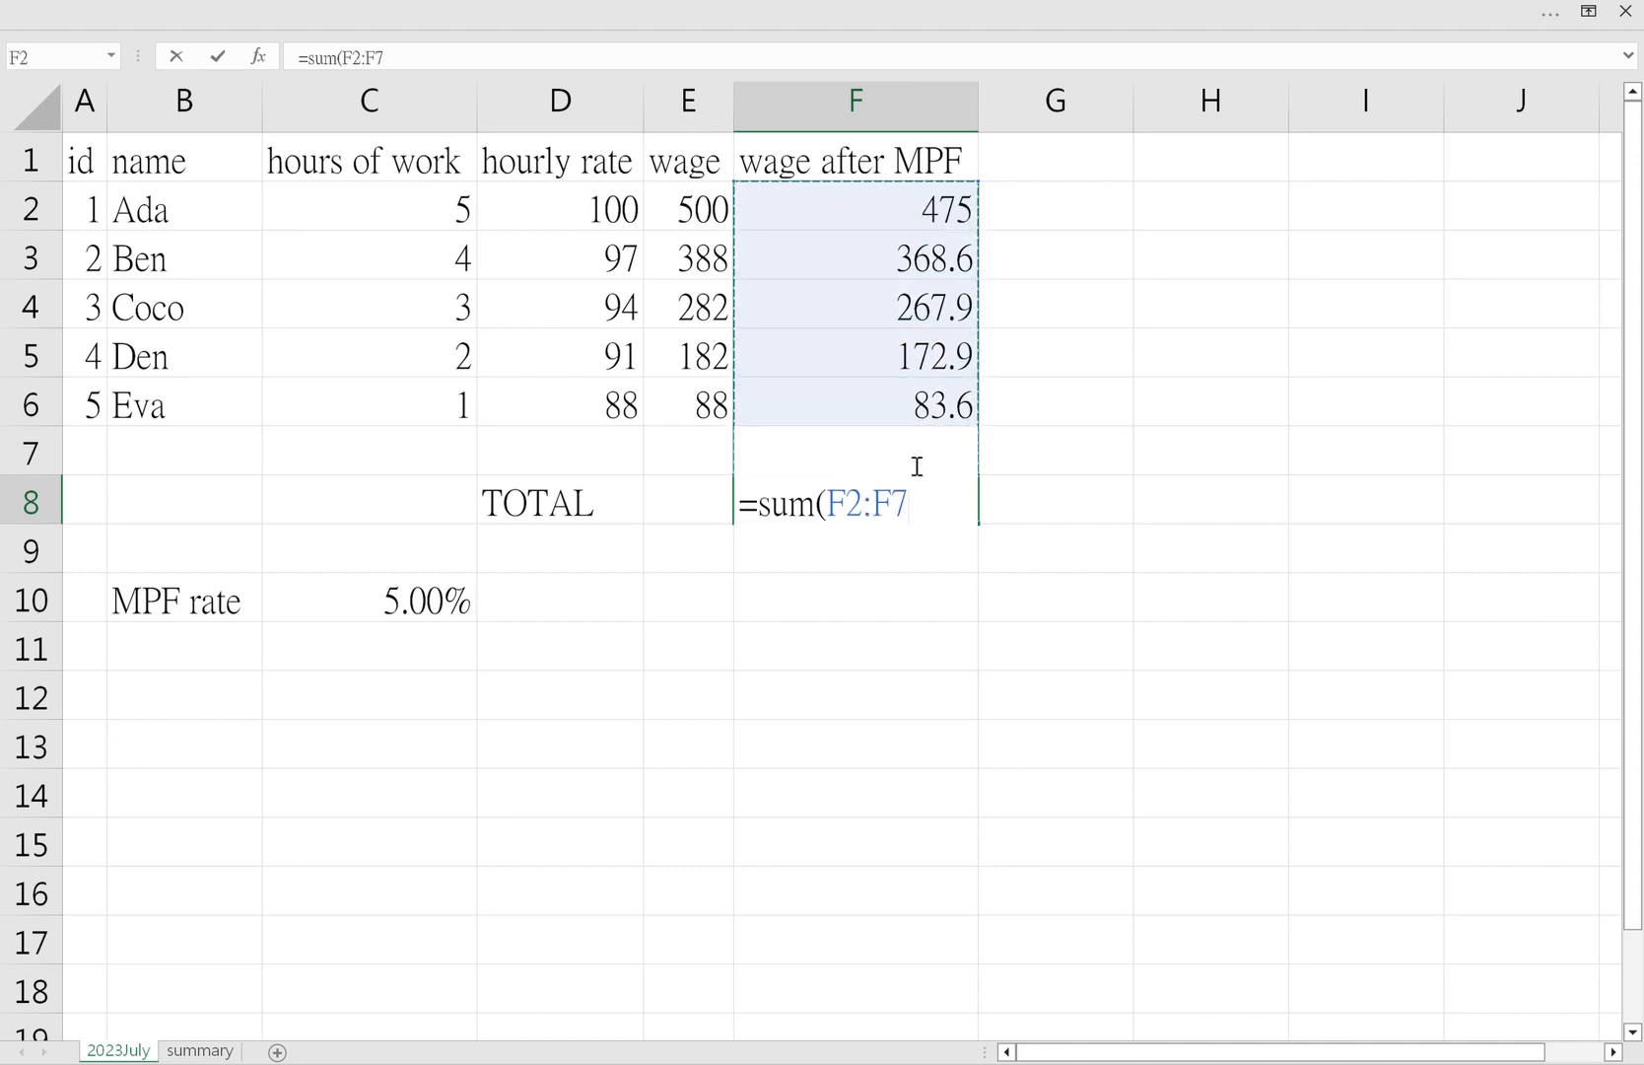
{"action": "double_click", "coordinate": [869, 524]}
{"action": "key", "text": "Right"}
{"action": "key", "text": "shift+Right"}
{"action": "type", "text": "G"}
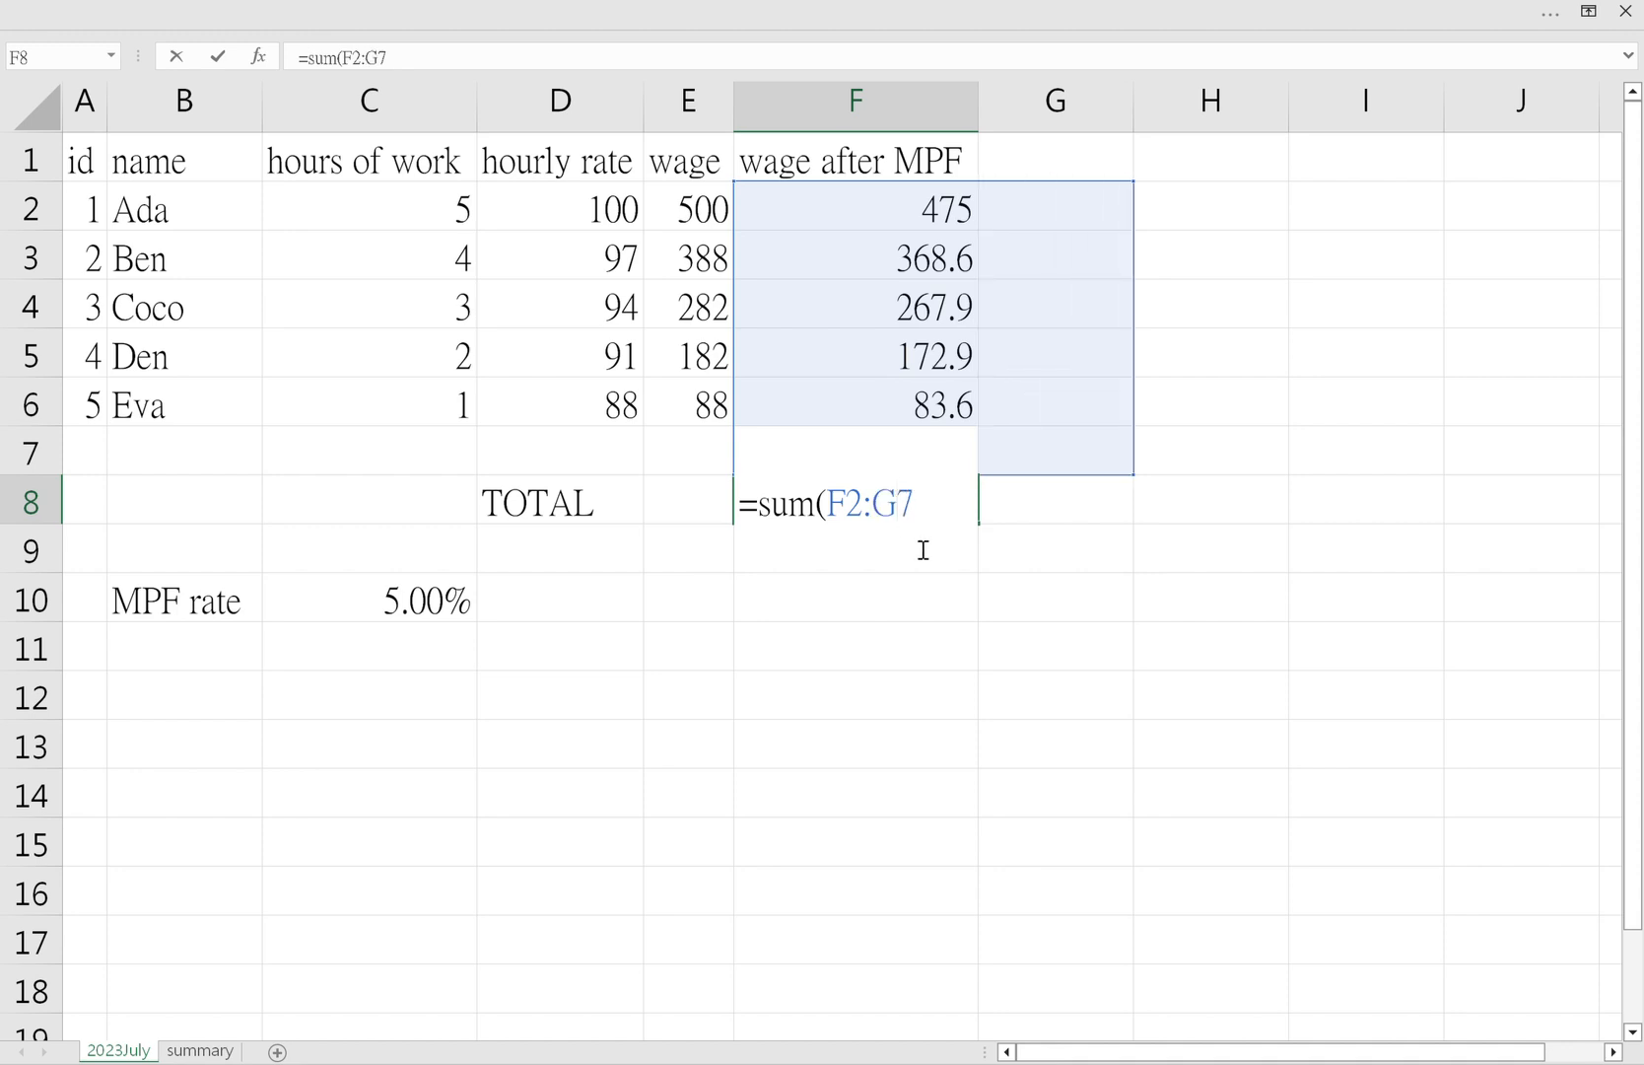
{"action": "key", "text": "BackSpace"}
{"action": "type", "text": "F7"}
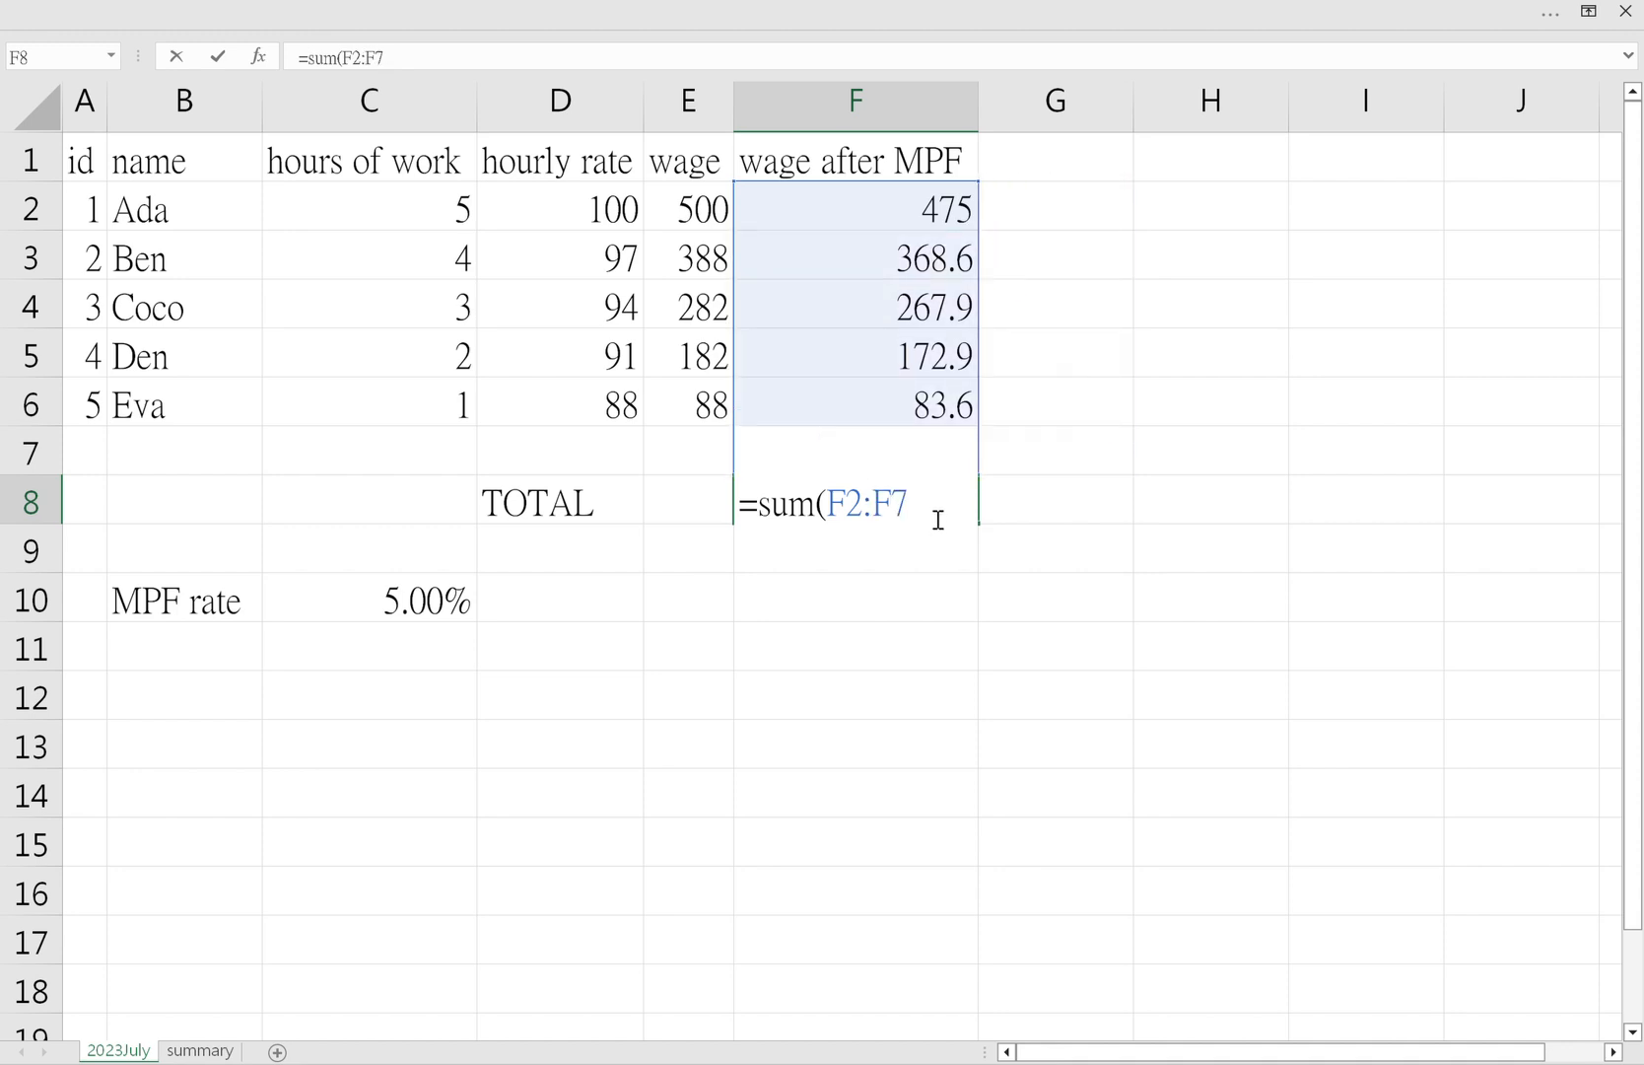
{"action": "type", "text": ")"}
{"action": "key", "text": "Return"}
{"action": "left_click", "coordinate": [932, 514]}
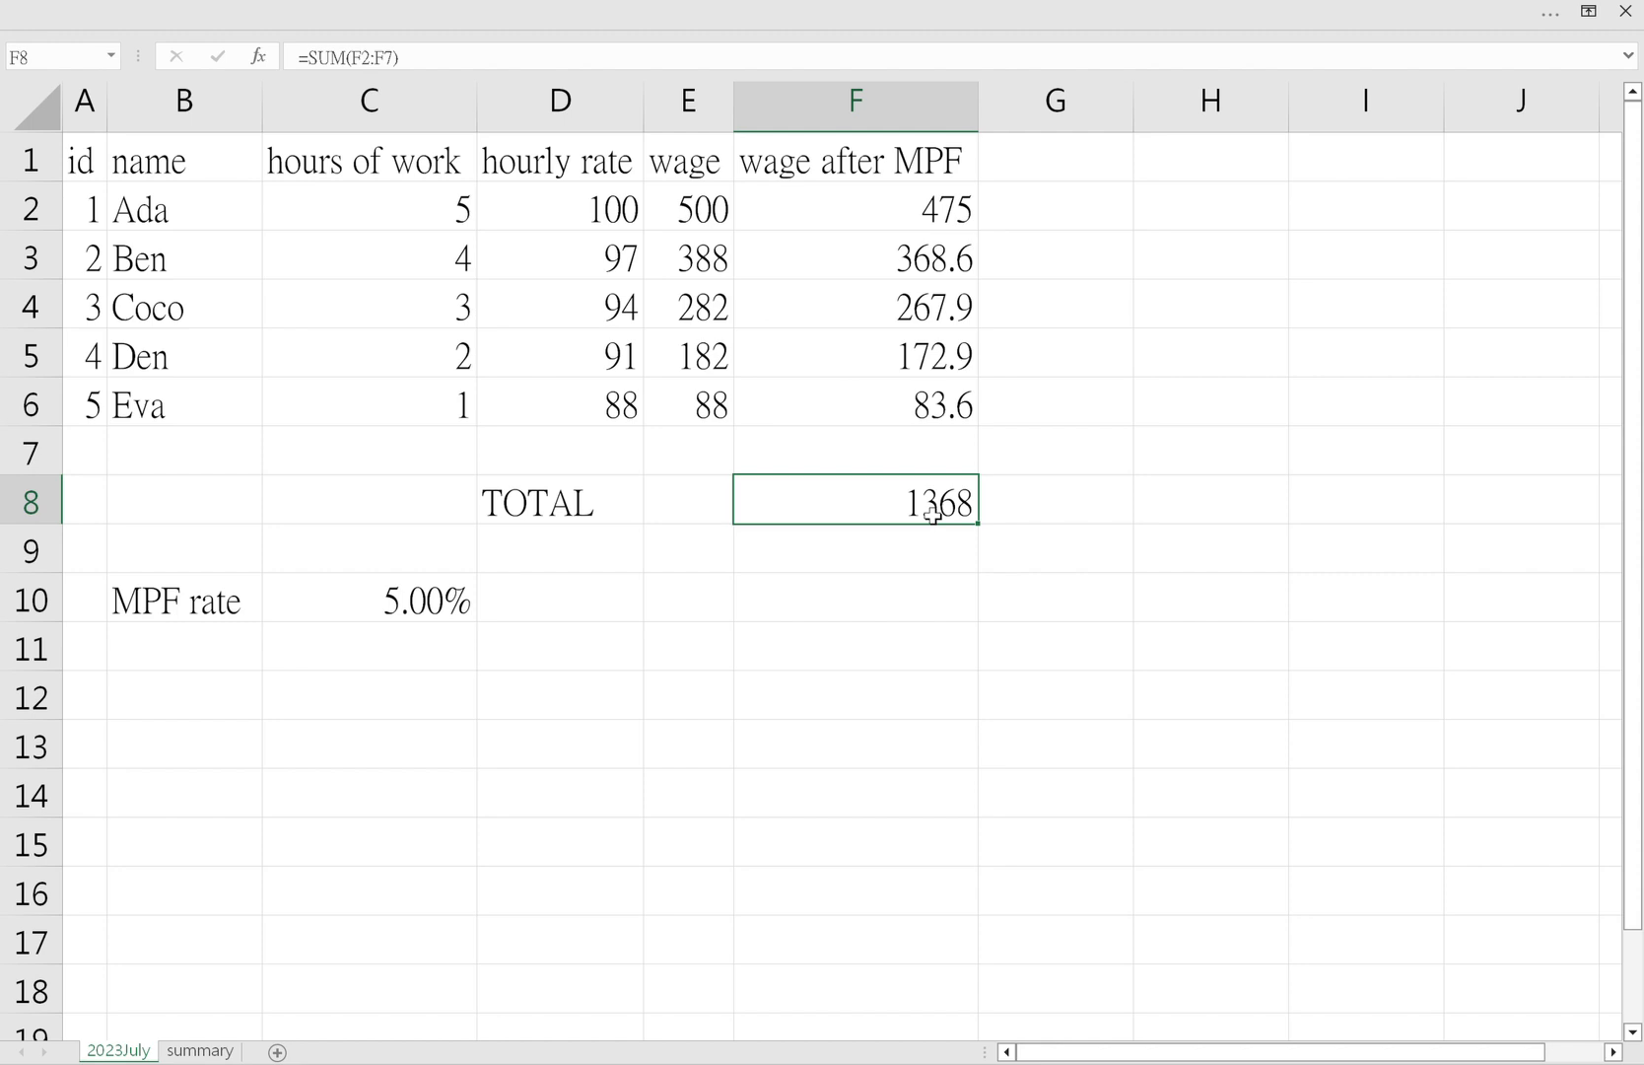
- Try extending the sum range in F8 to include the cell itself, using =SUM(F2:F8), and inspect the formulas in F8 and F2
{"action": "double_click", "coordinate": [932, 514]}
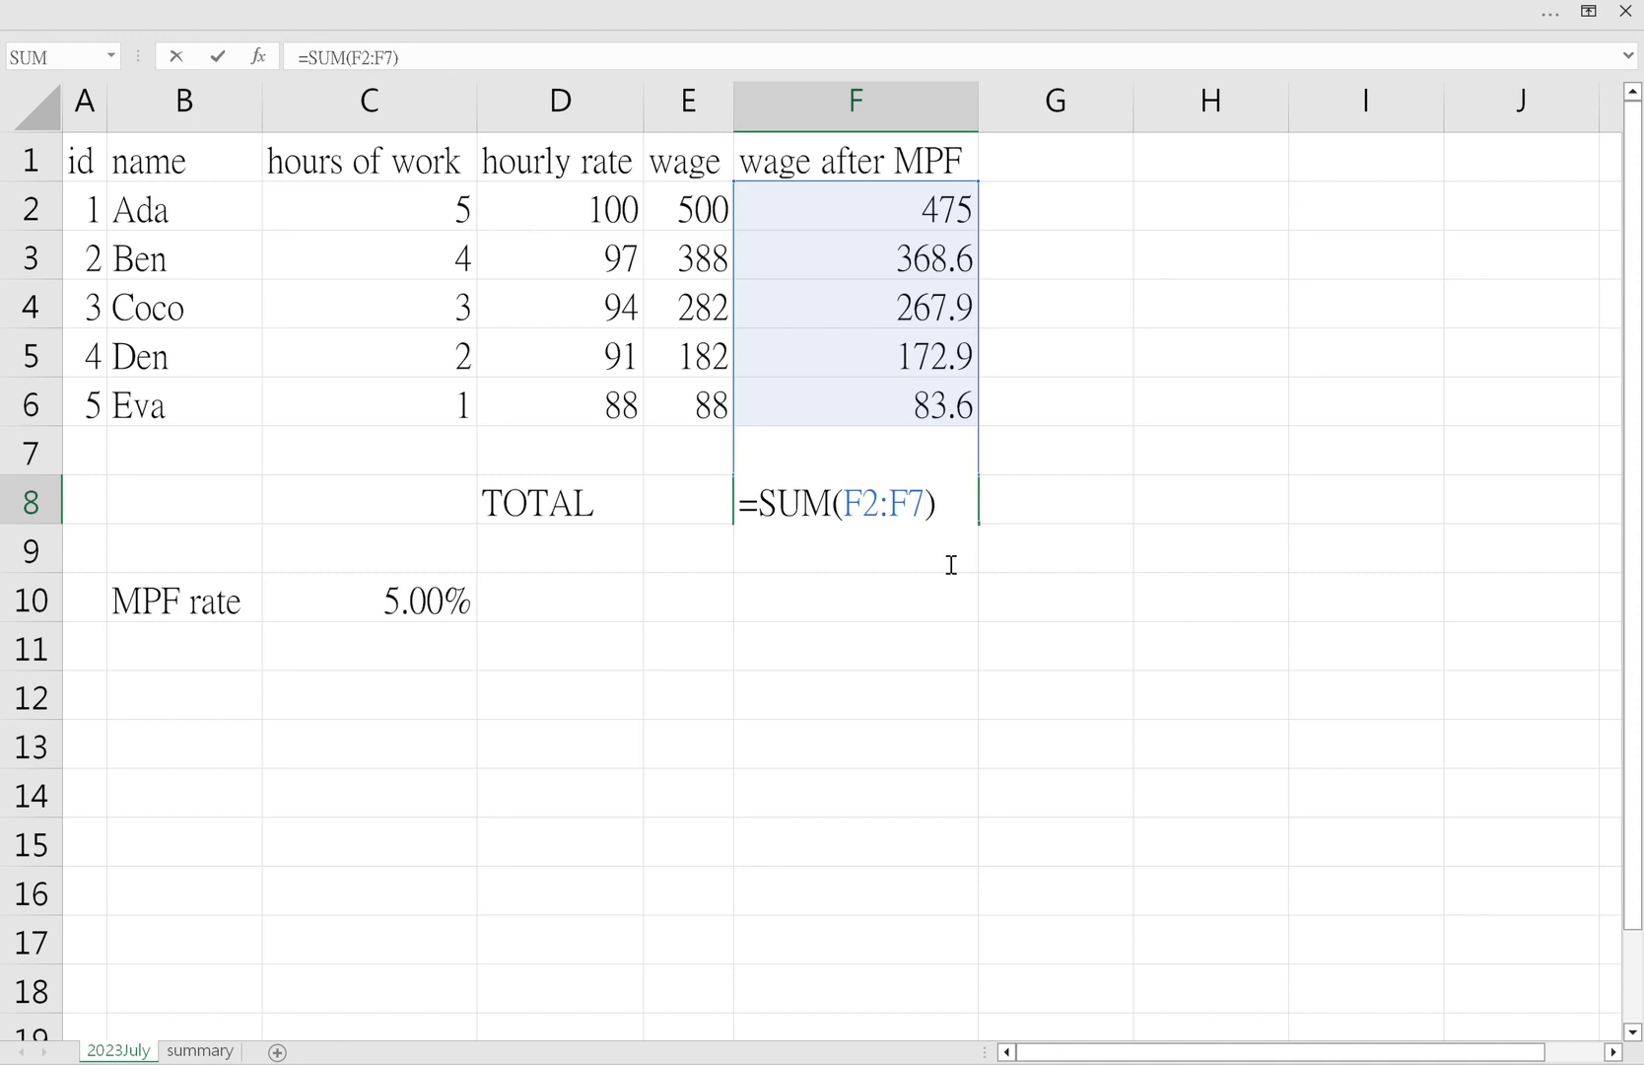
{"action": "key", "text": "BackSpace"}
{"action": "type", "text": "*"}
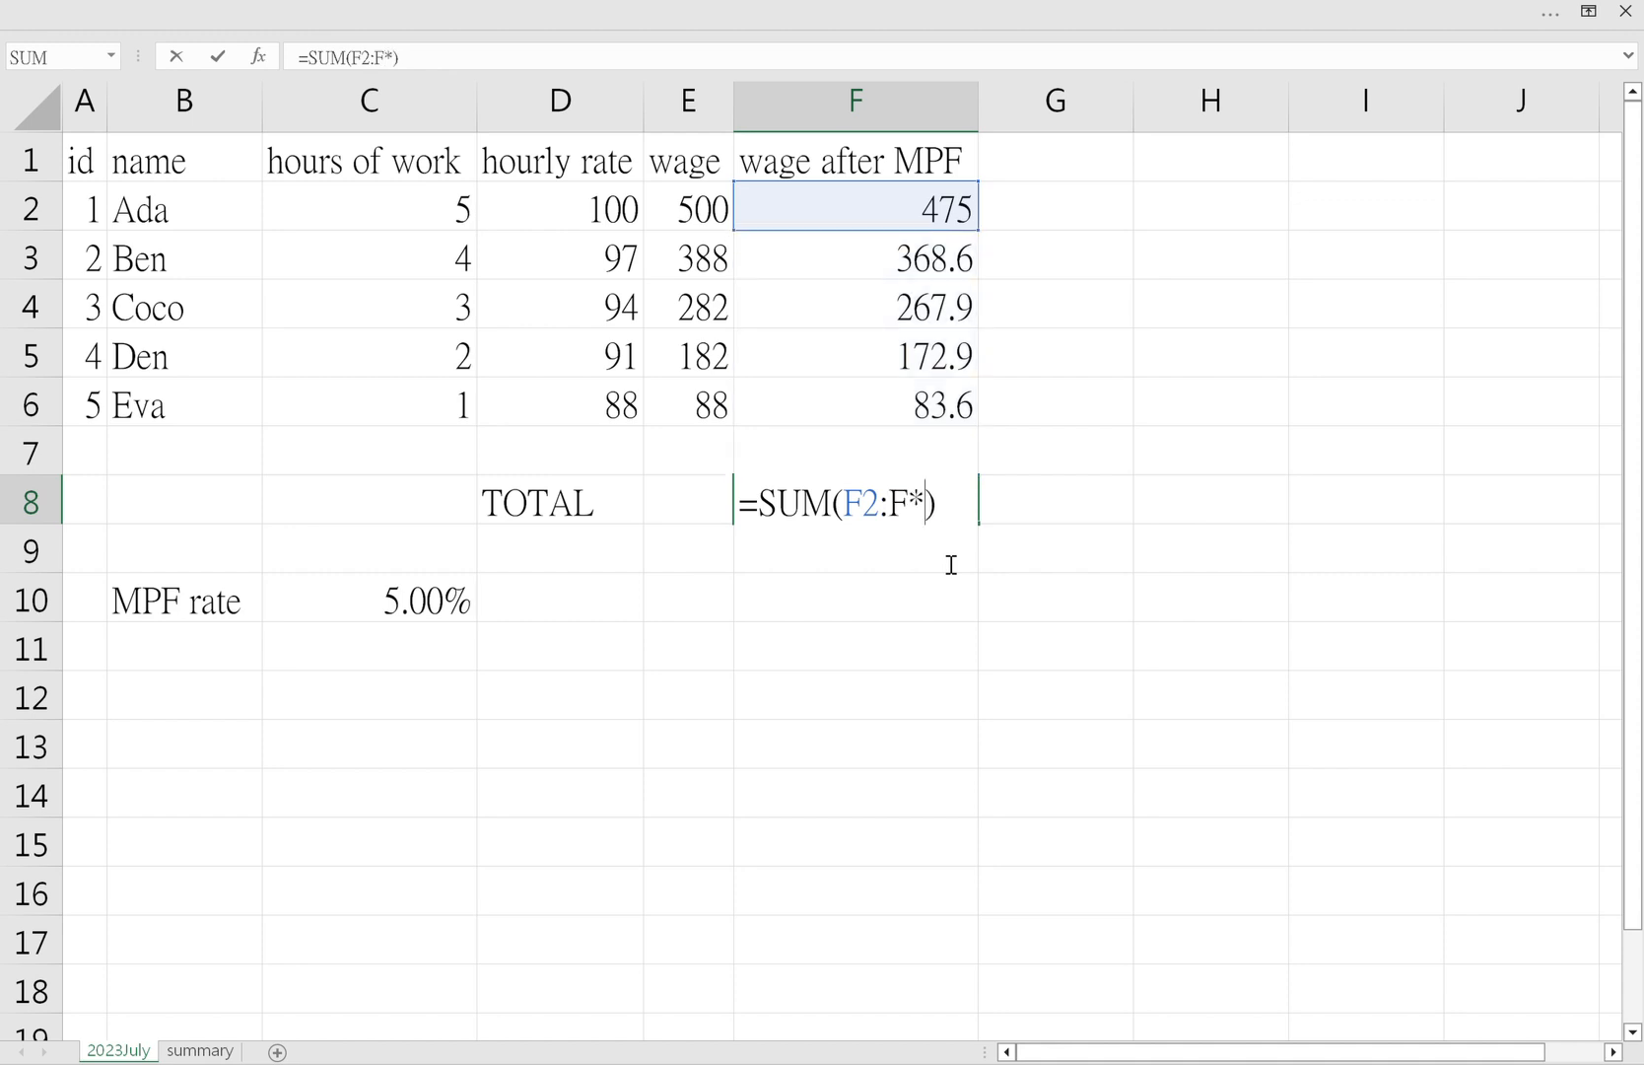
{"action": "key", "text": "BackSpace"}
{"action": "type", "text": "8"}
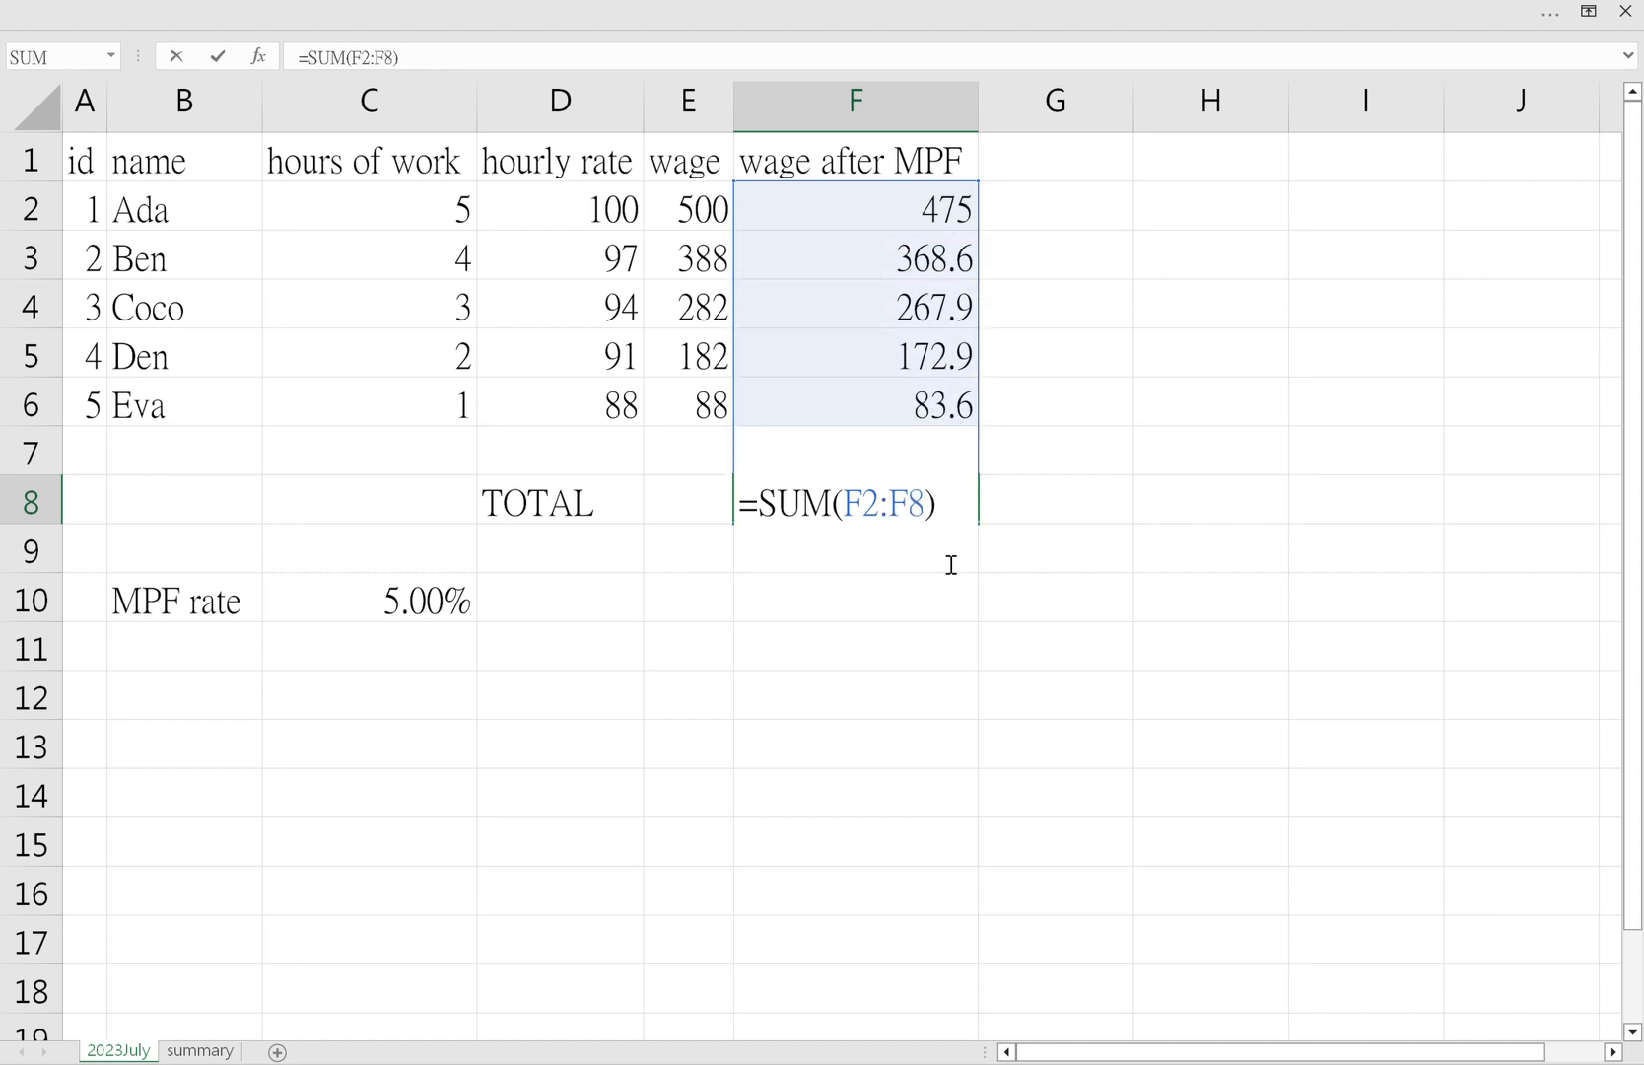
{"action": "key", "text": "ctrl+Return"}
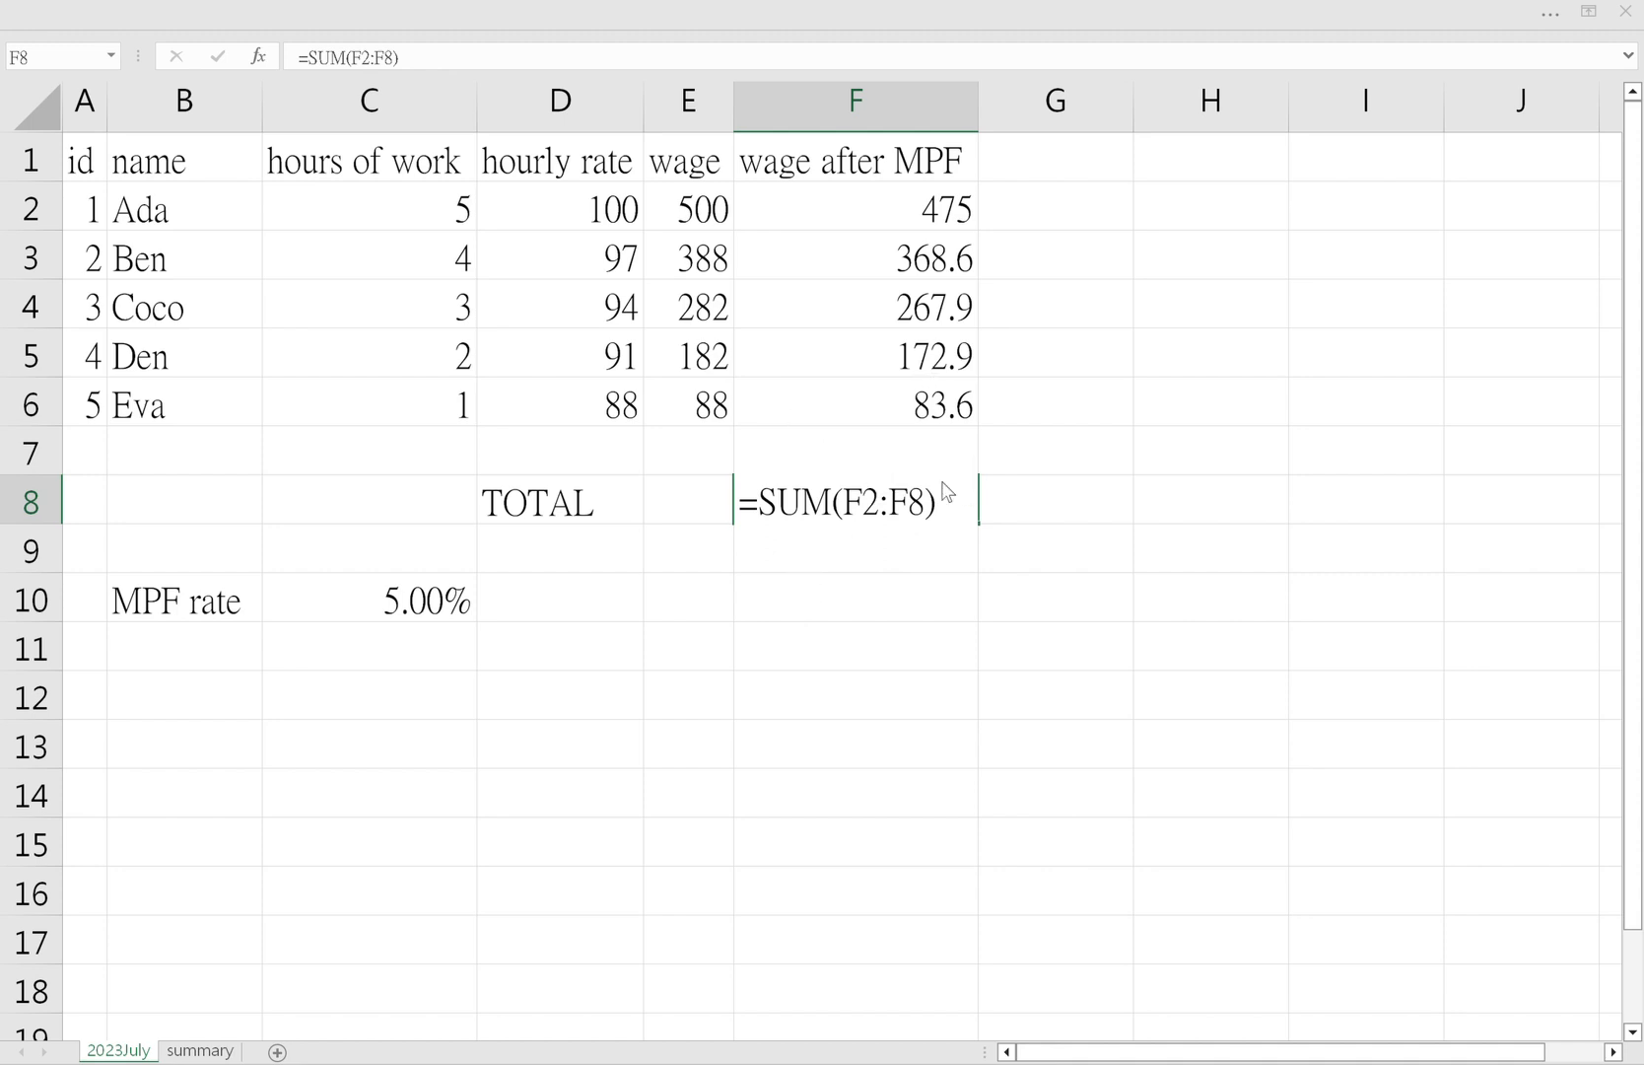
{"action": "key", "text": "Return"}
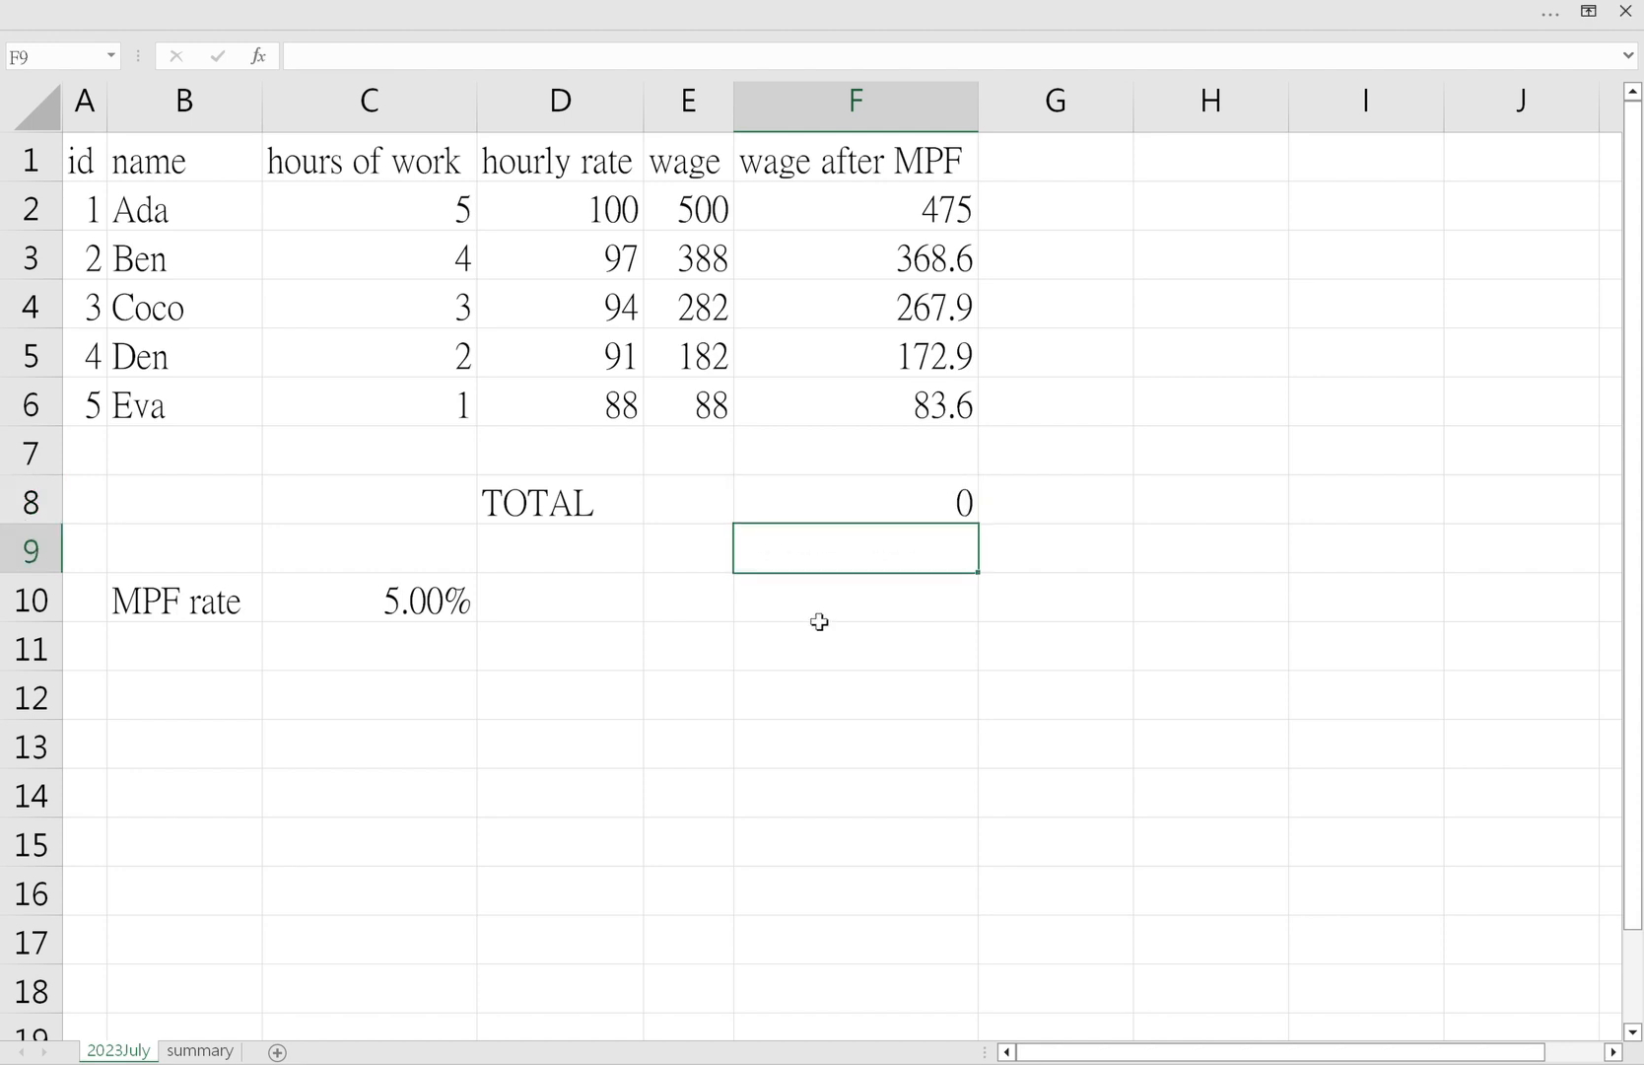
{"action": "left_click", "coordinate": [864, 520]}
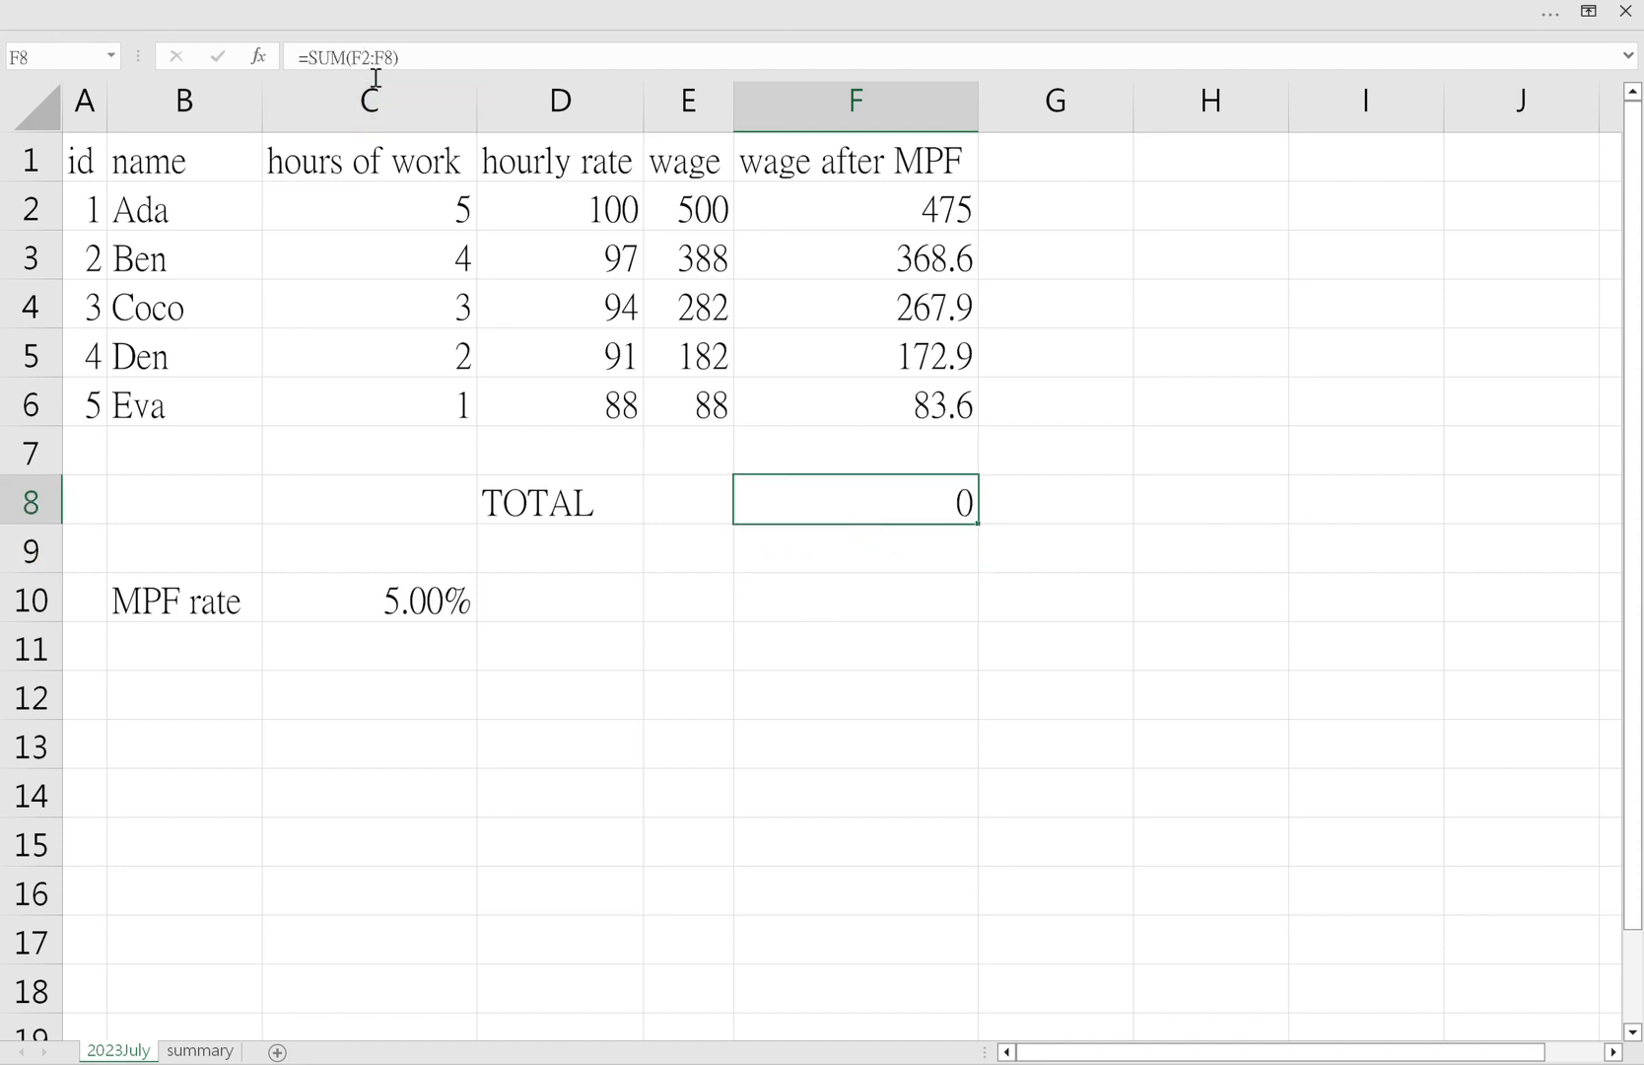
{"action": "left_click", "coordinate": [842, 202]}
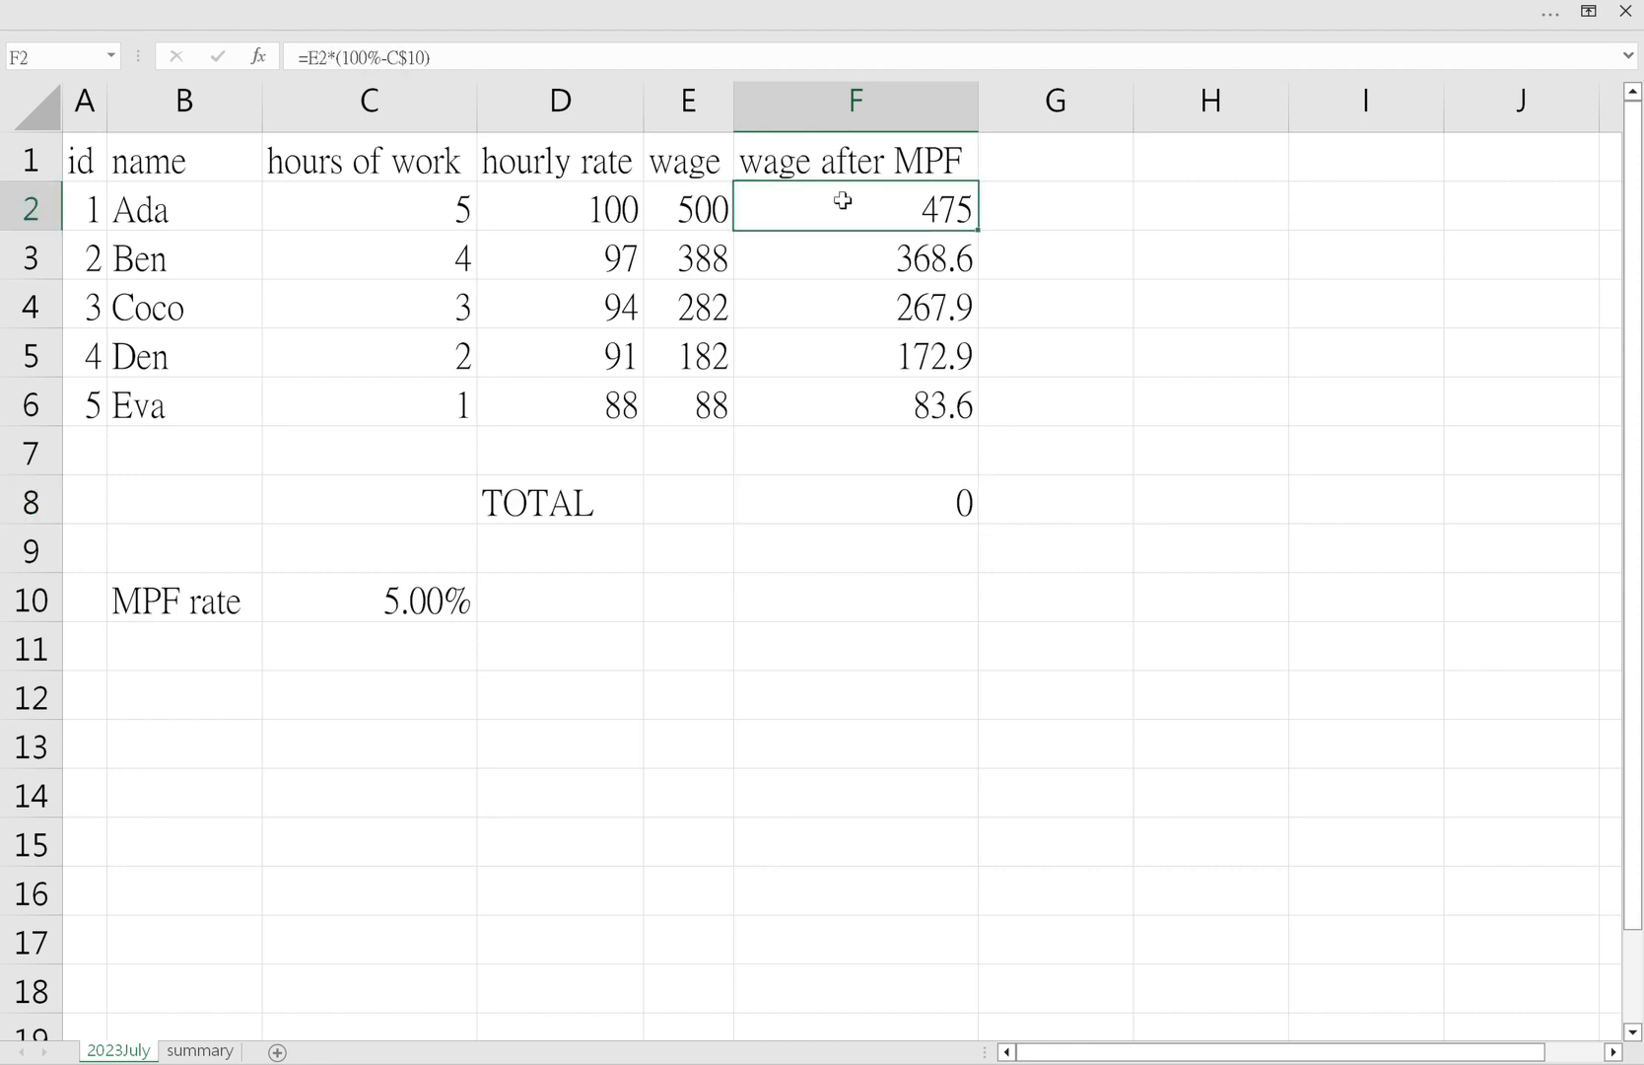
- Restore the total formula in F8 to =SUM(F2:F7)
{"action": "left_click", "coordinate": [902, 505]}
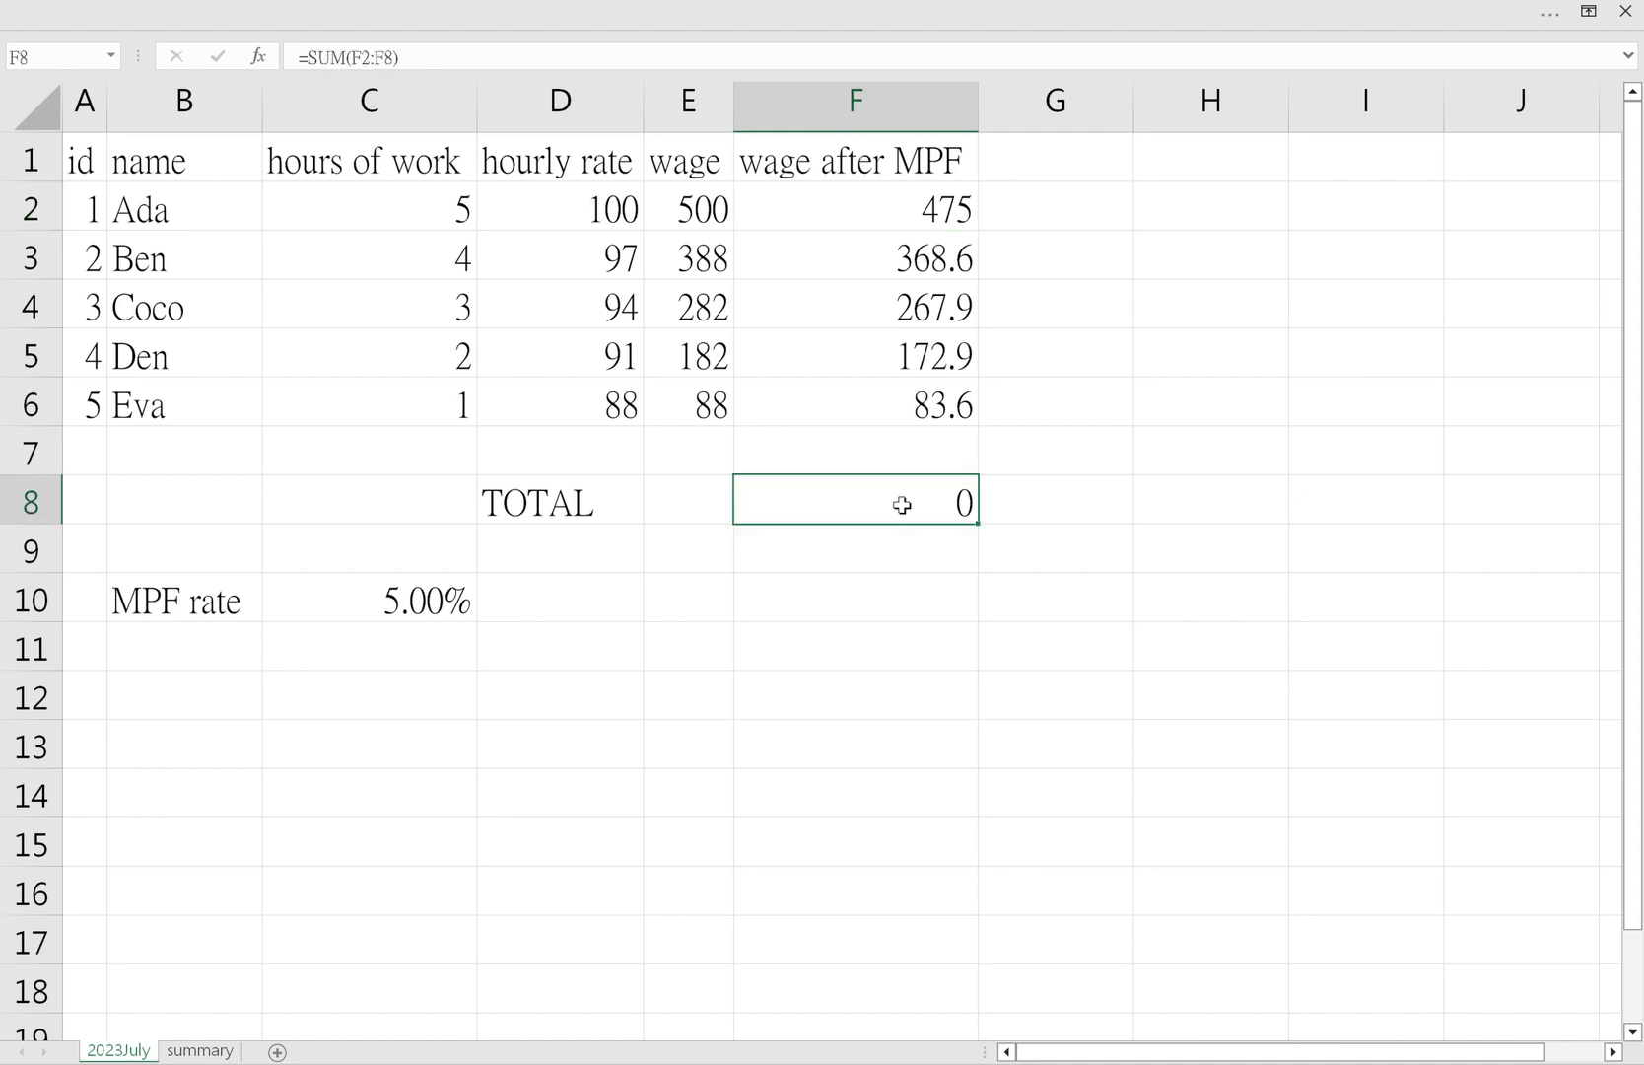
{"action": "double_click", "coordinate": [922, 507]}
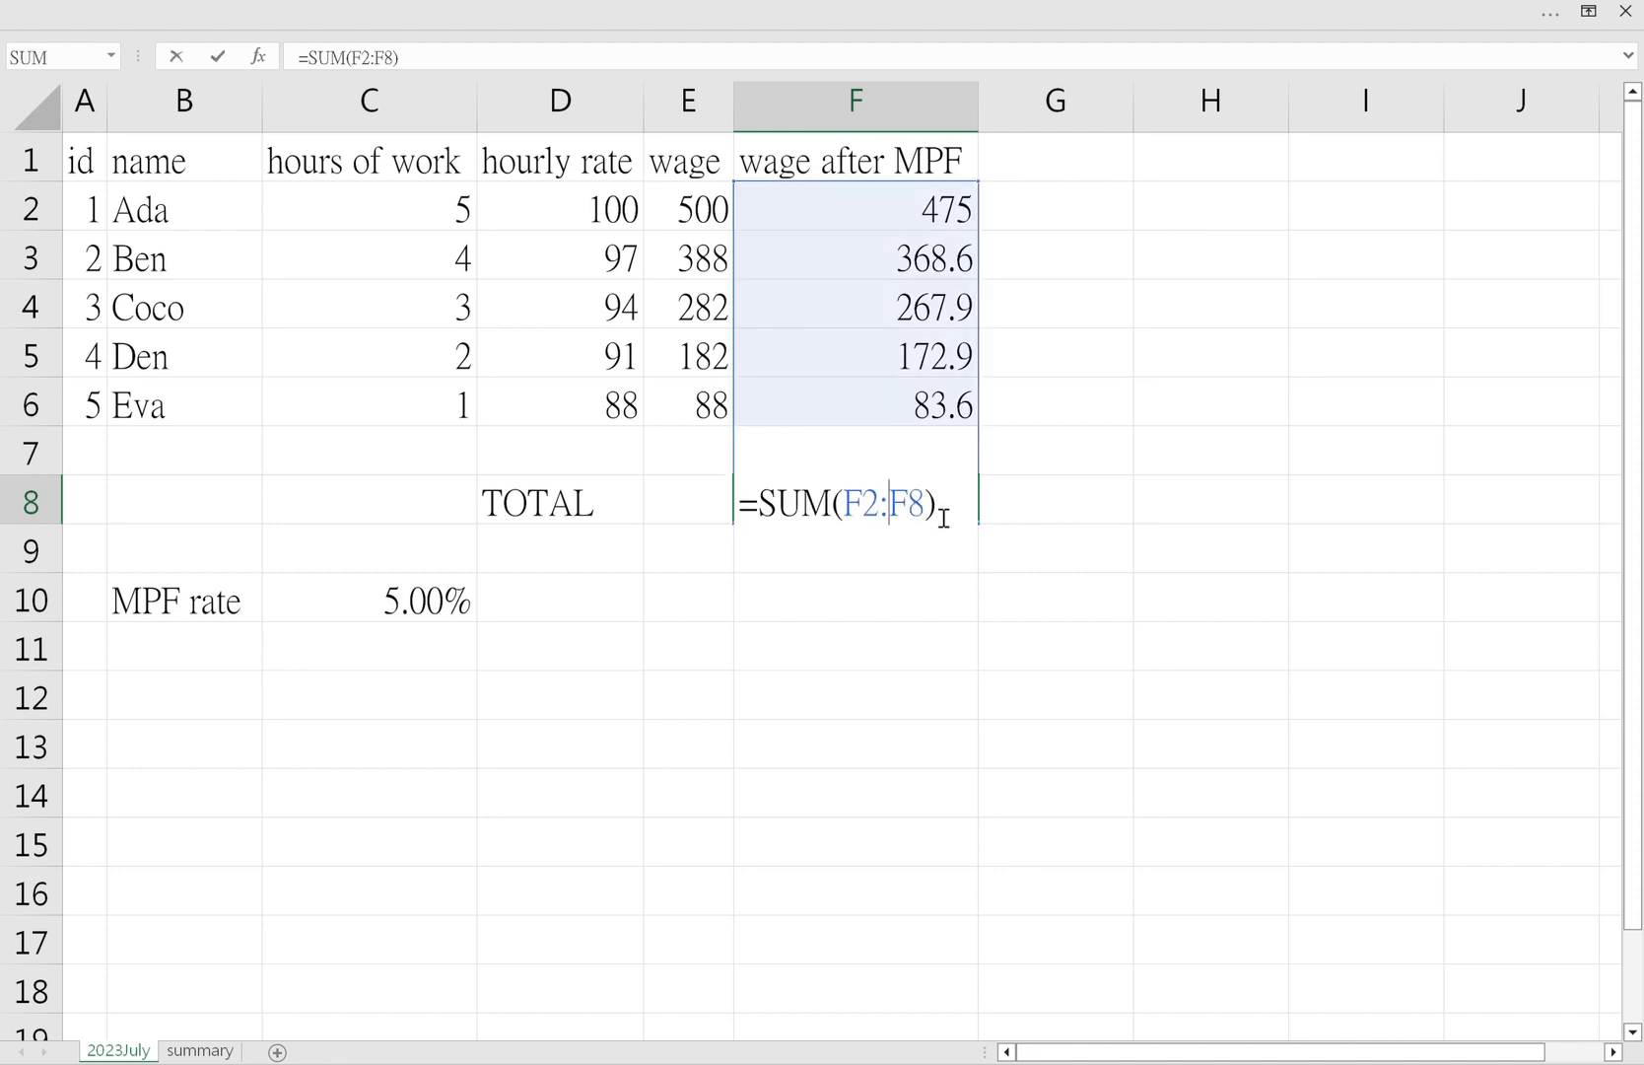
{"action": "key", "text": "BackSpace"}
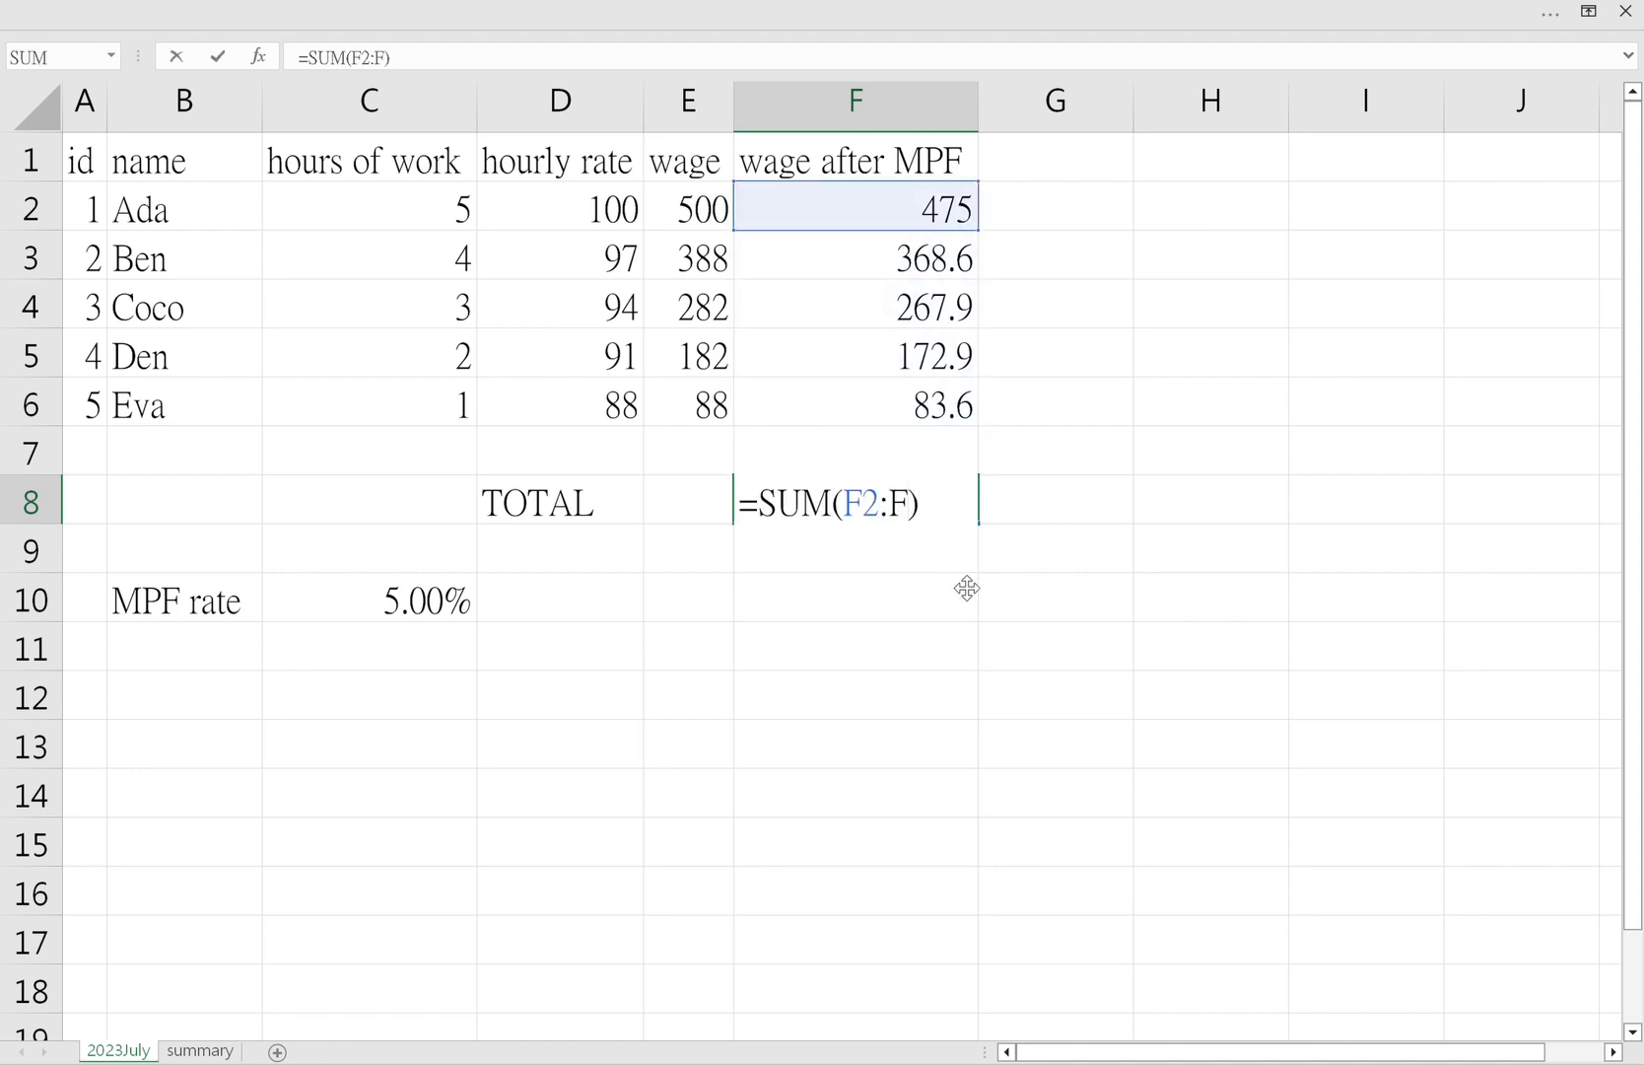
{"action": "type", "text": "7"}
{"action": "key", "text": "Return"}
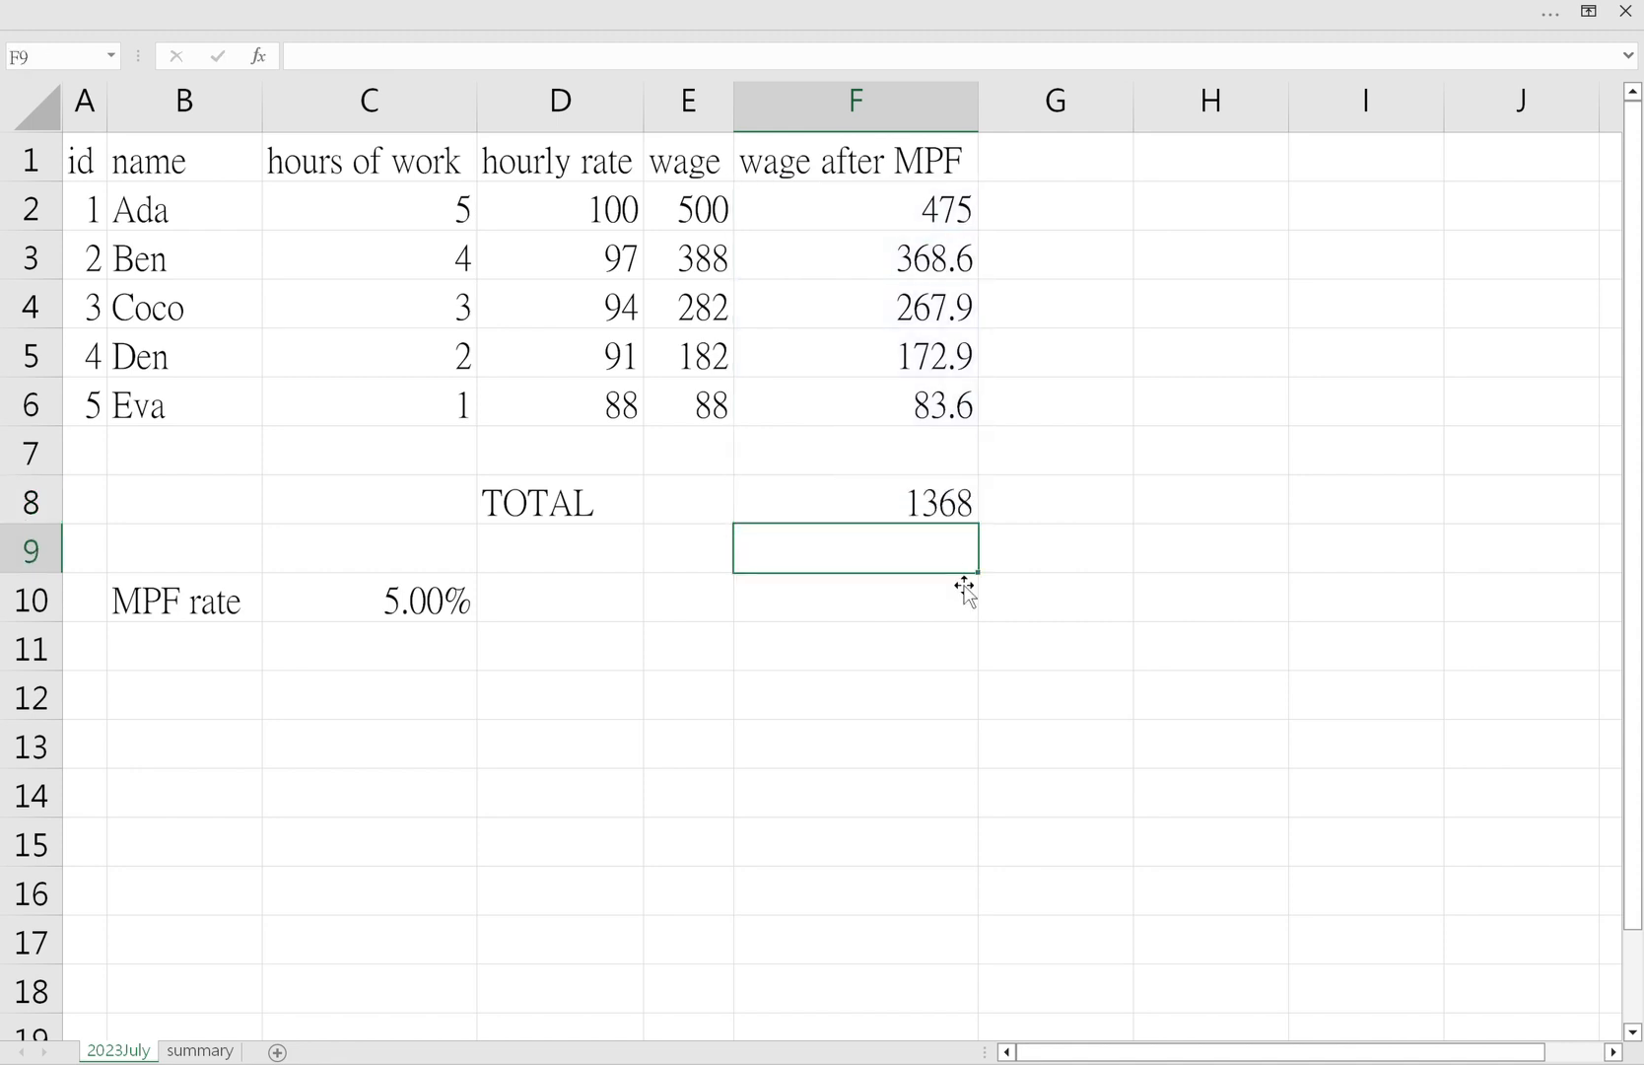
{"action": "left_click", "coordinate": [892, 516]}
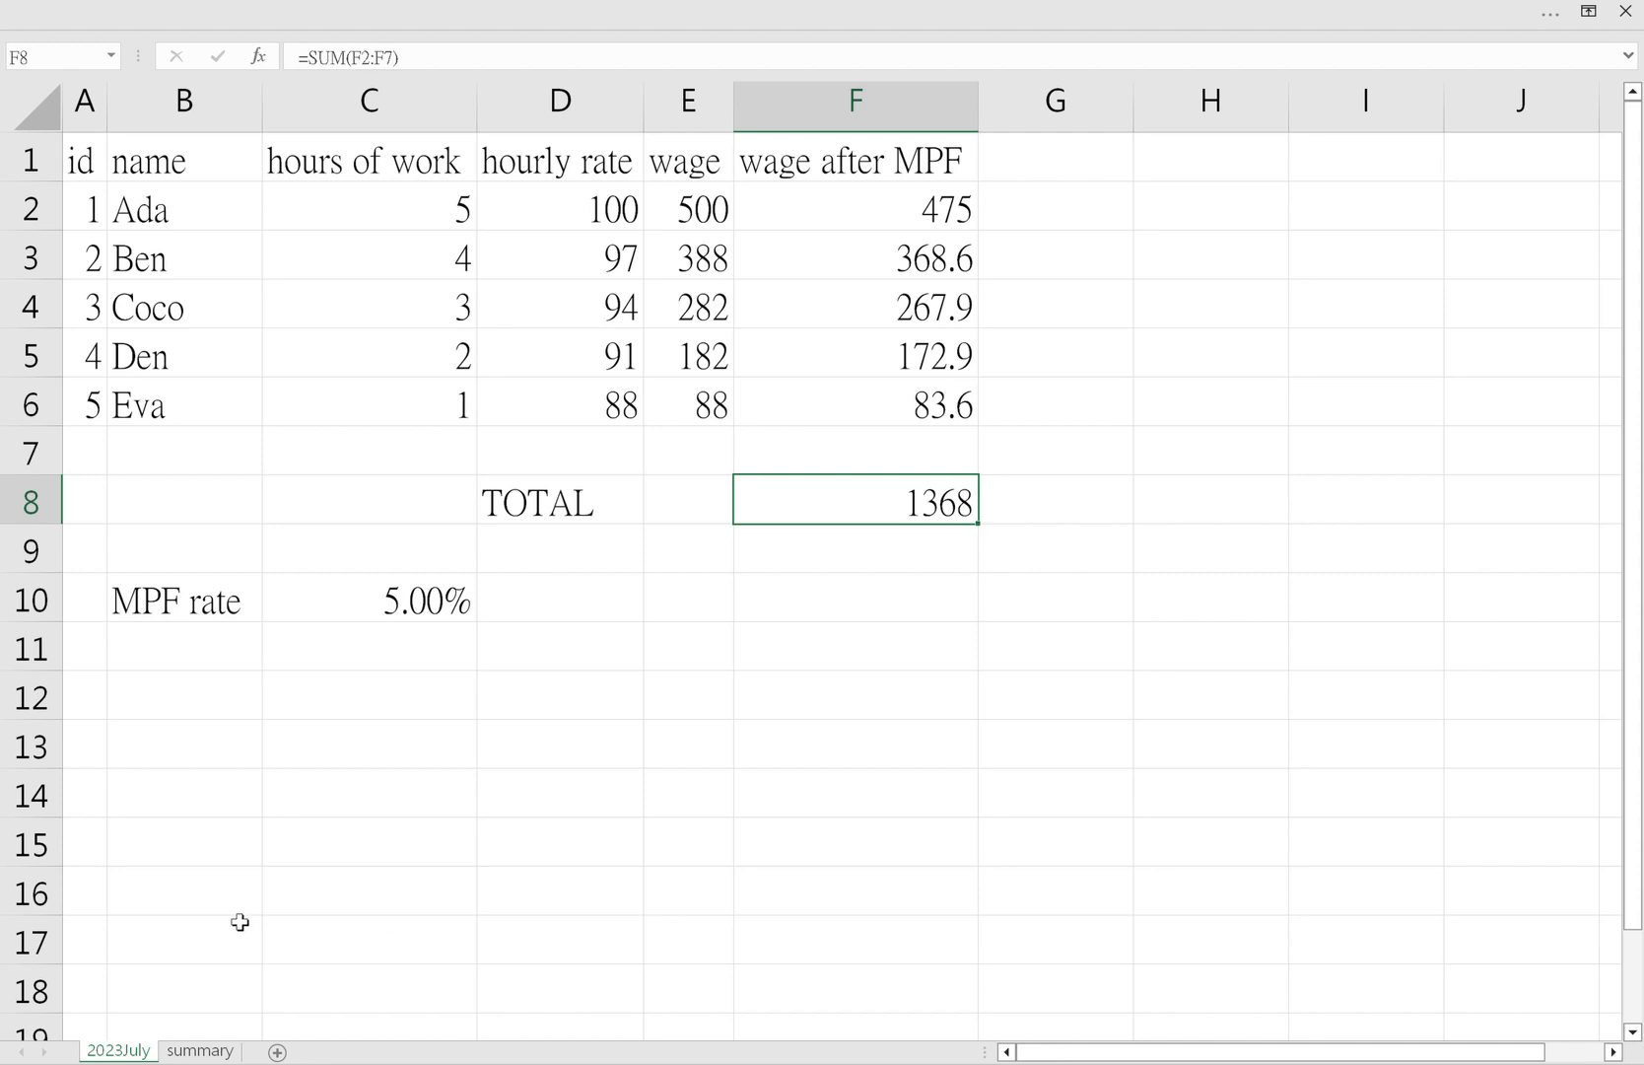
- On the summary sheet, link B2 to the first wage after MPF with the formula ='2023July'!F2
{"action": "left_click", "coordinate": [205, 1051]}
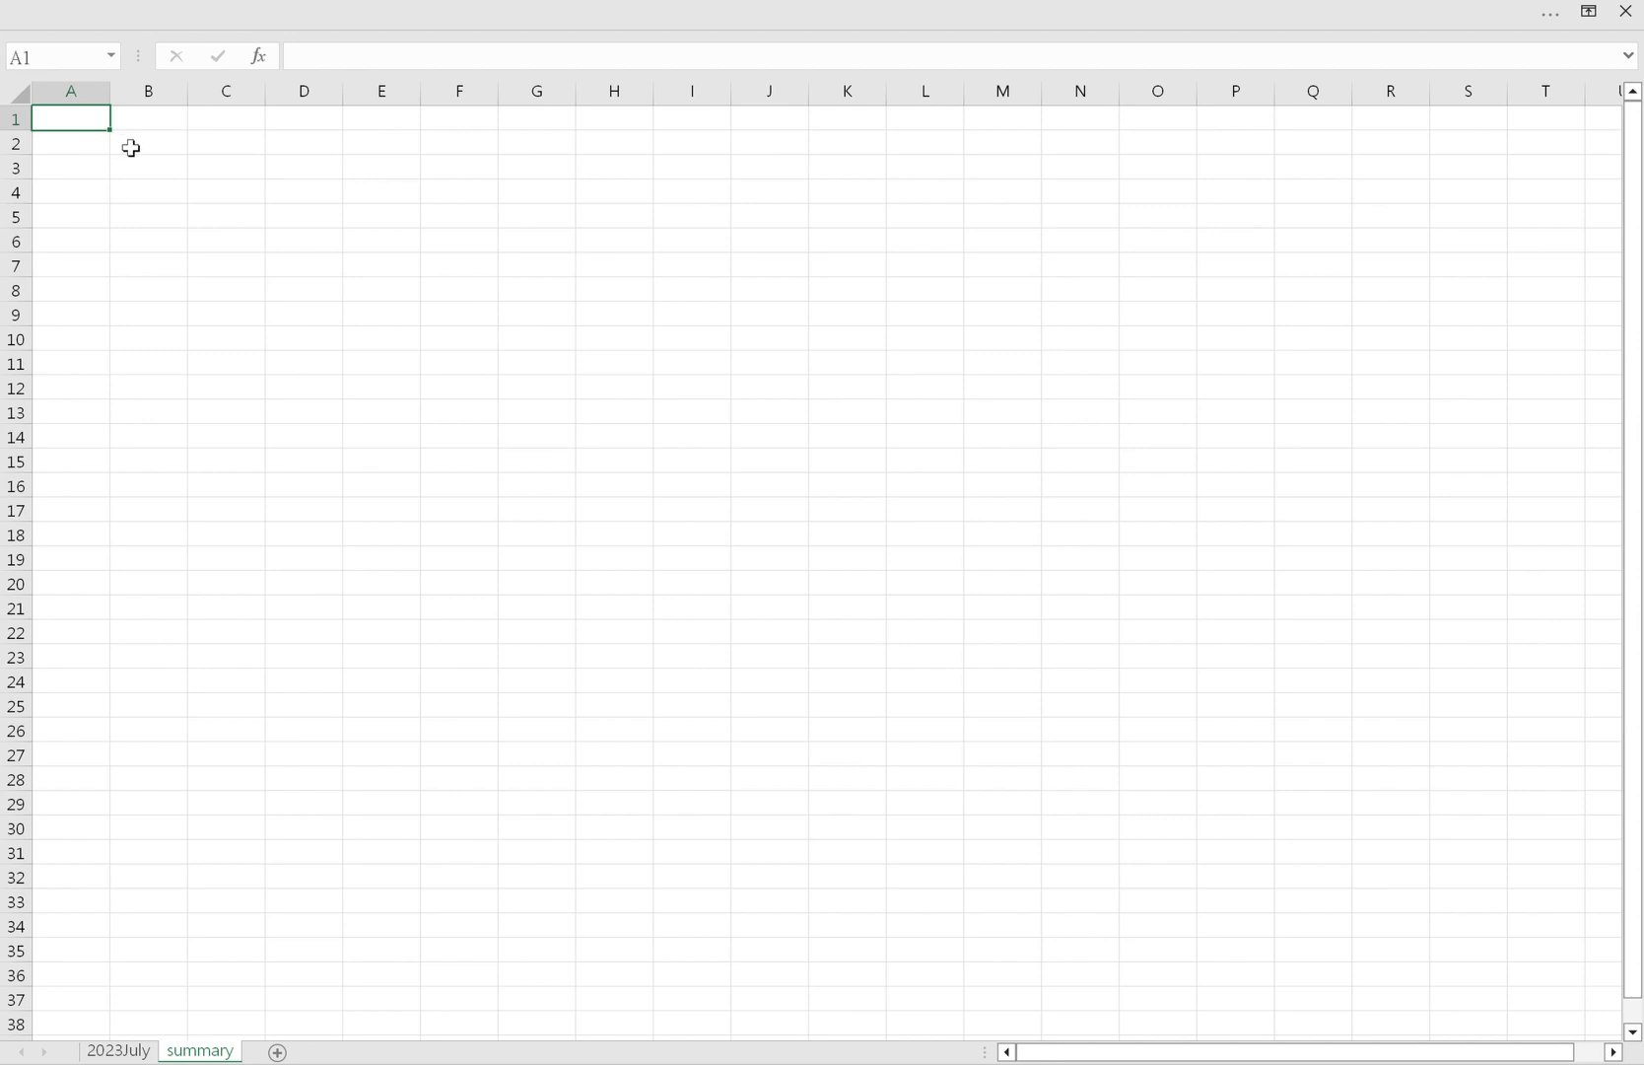
{"action": "left_click", "coordinate": [161, 148]}
{"action": "type", "text": "="}
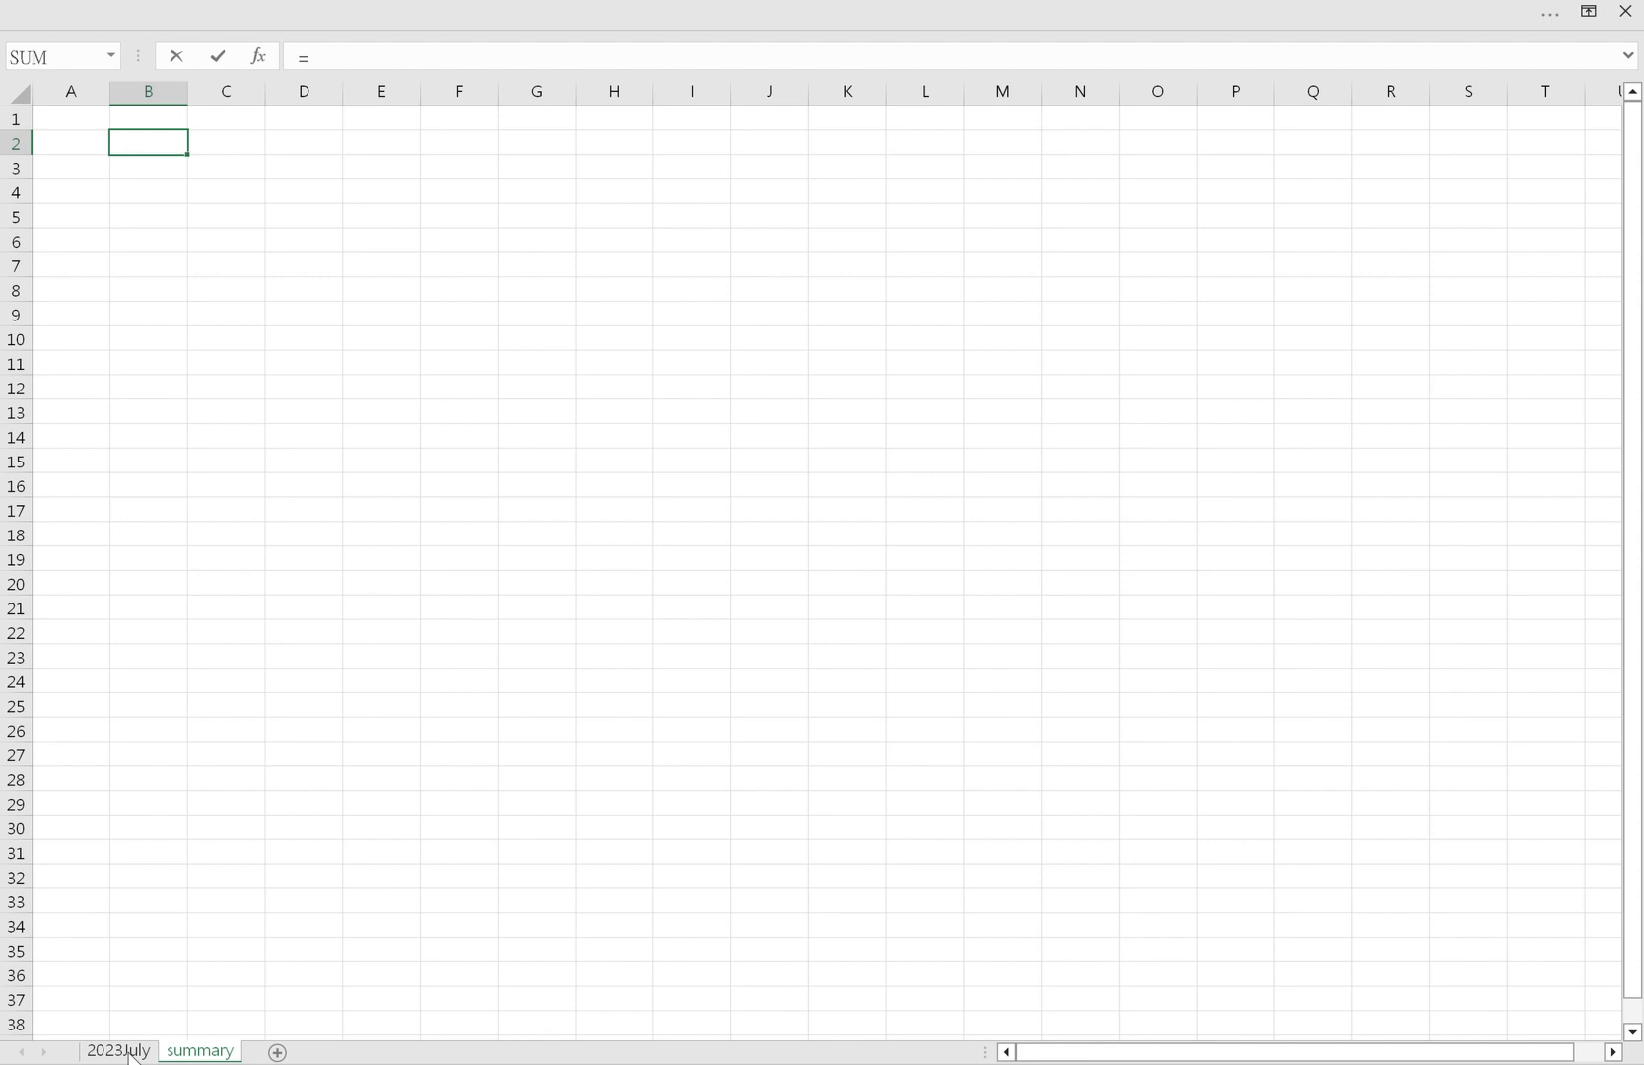
{"action": "left_click", "coordinate": [131, 1053]}
{"action": "left_click", "coordinate": [880, 207]}
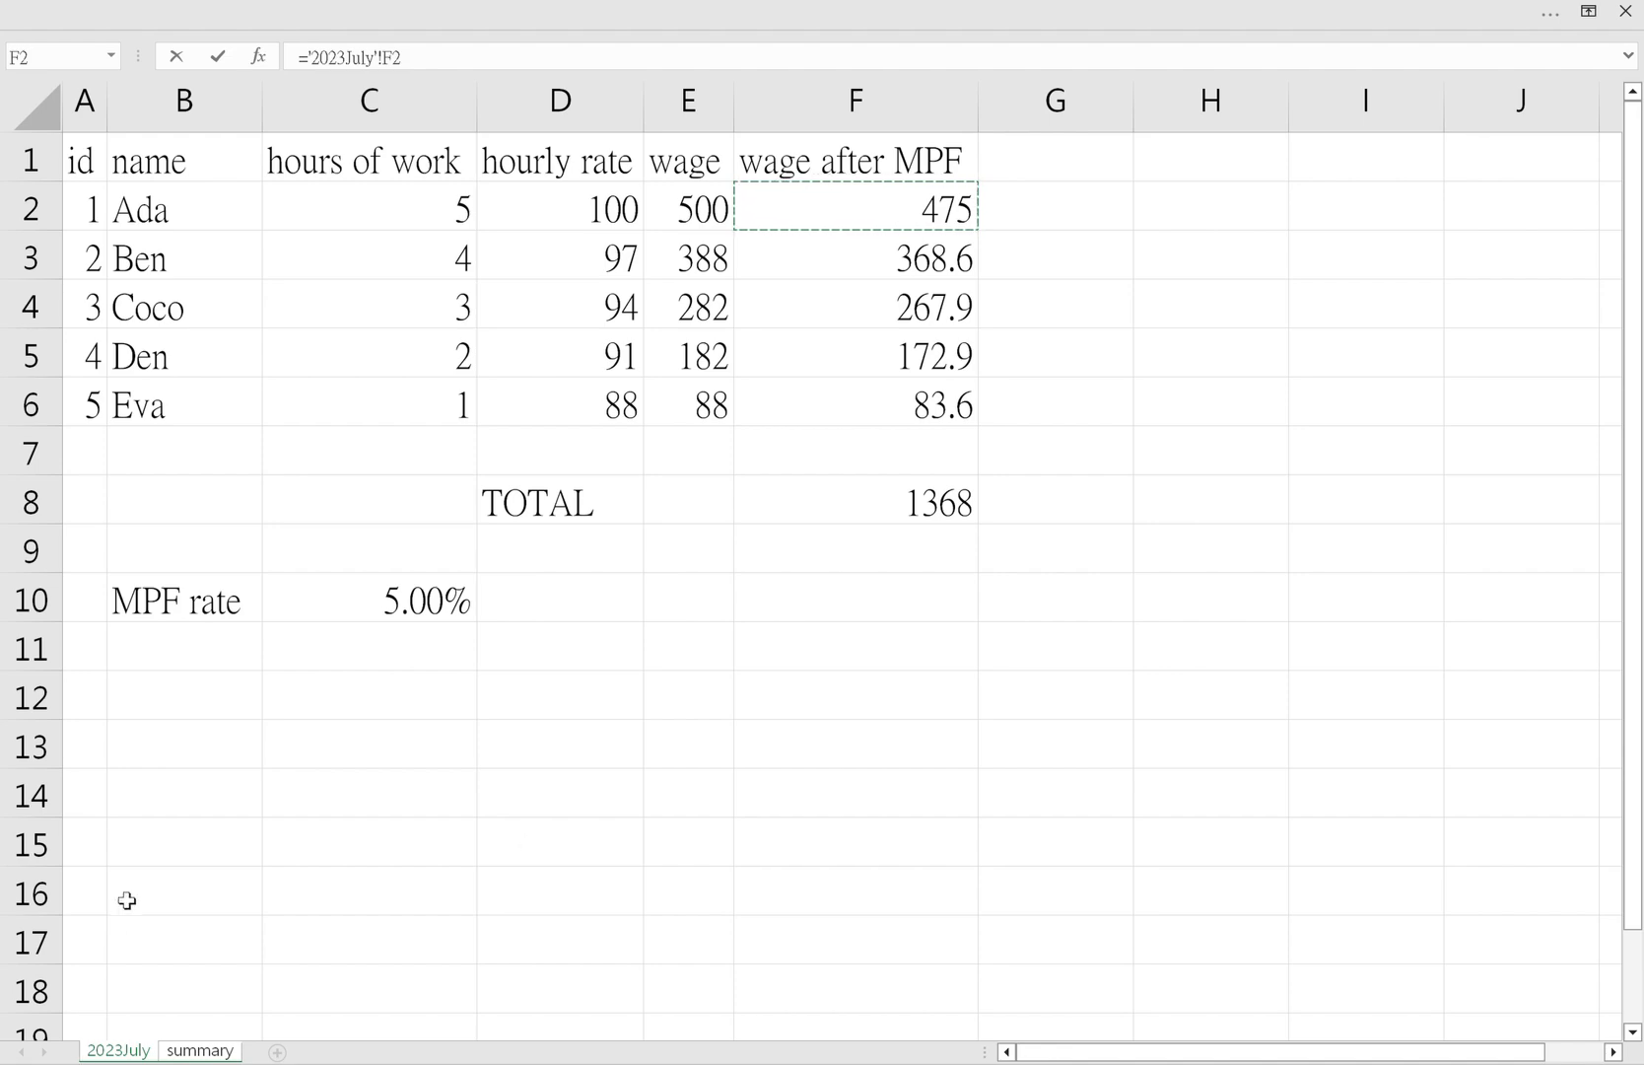
{"action": "key", "text": "Return"}
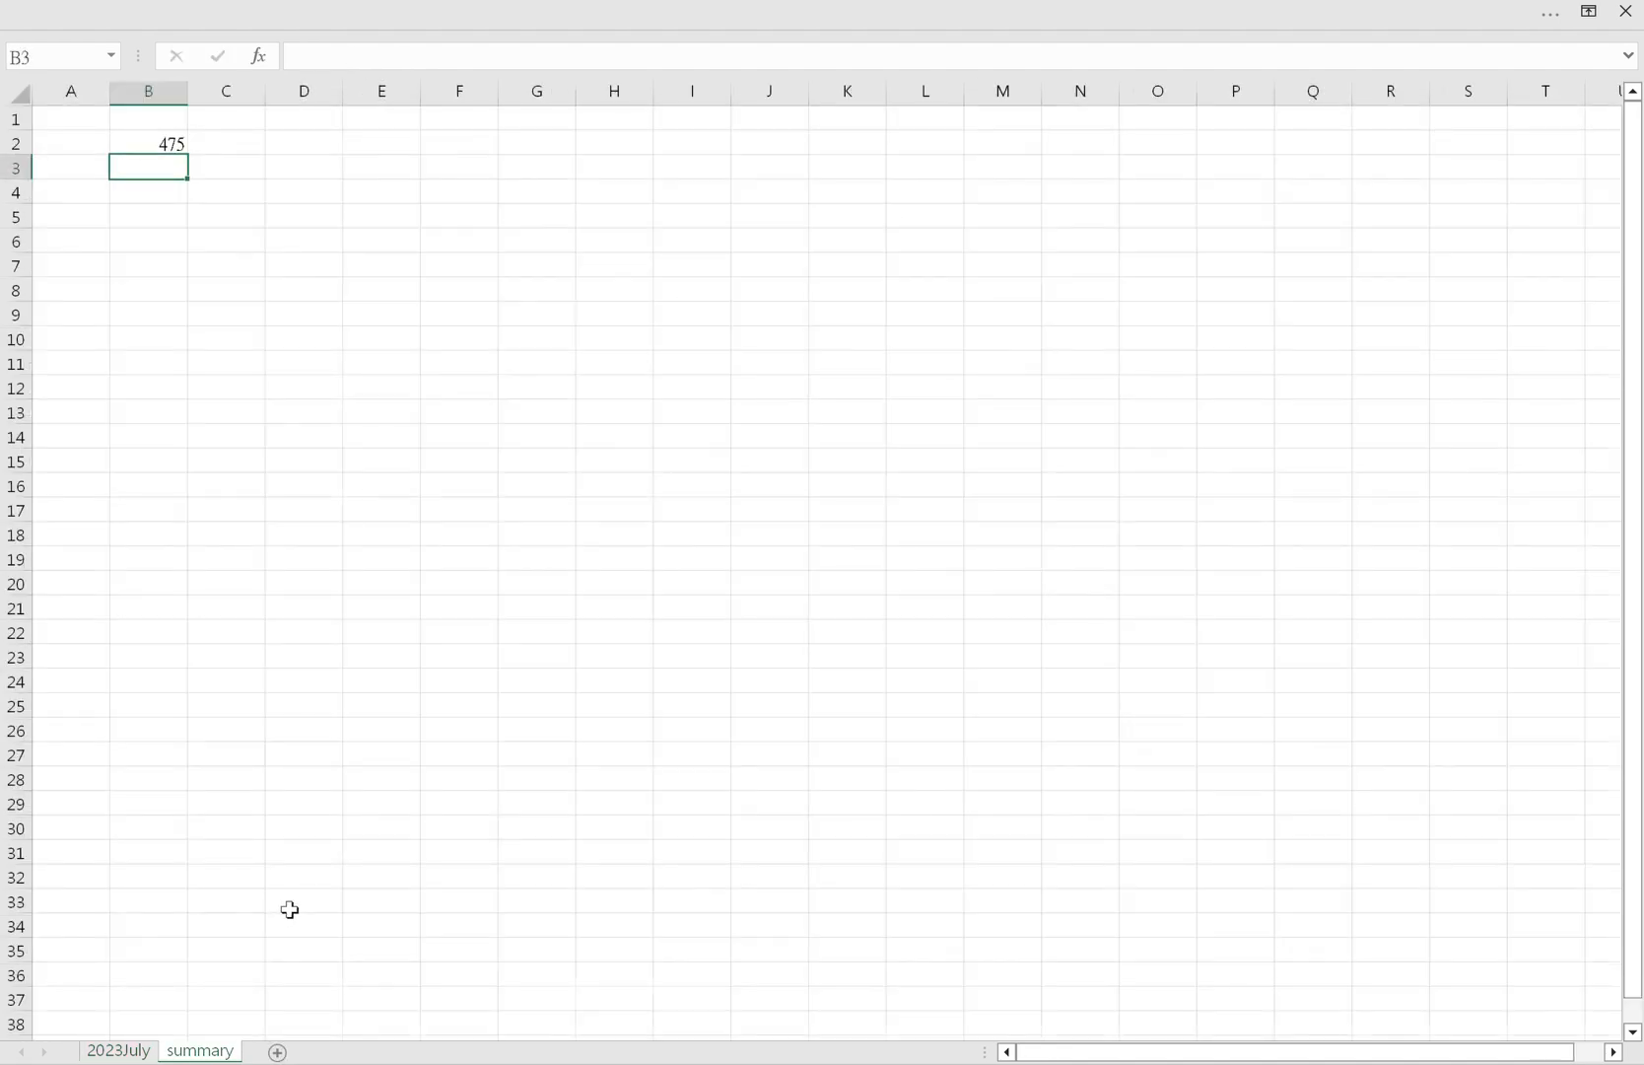
{"action": "left_click", "coordinate": [175, 147]}
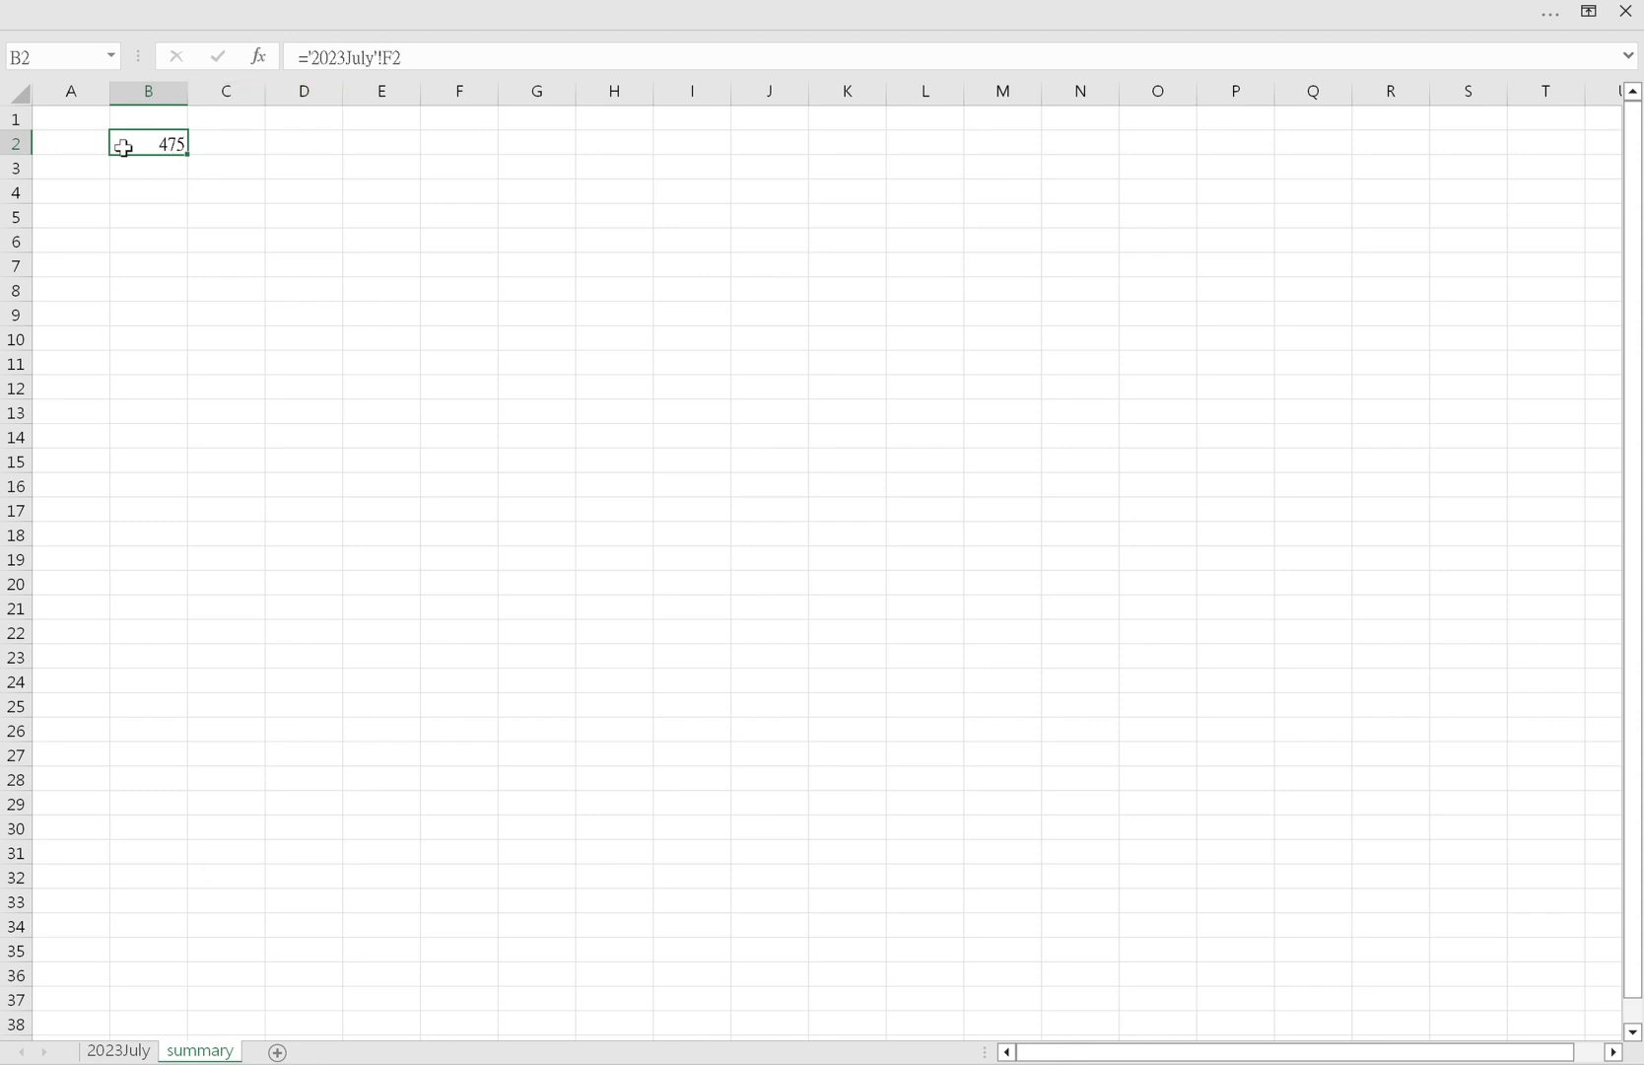
- Copy the linked formula from B2 down to B5 on the summary sheet and check the reference in B3
{"action": "left_click", "coordinate": [173, 166]}
{"action": "left_click", "coordinate": [176, 149]}
{"action": "left_click_drag", "start_coordinate": [198, 161], "coordinate": [194, 243]}
{"action": "left_click", "coordinate": [167, 178]}
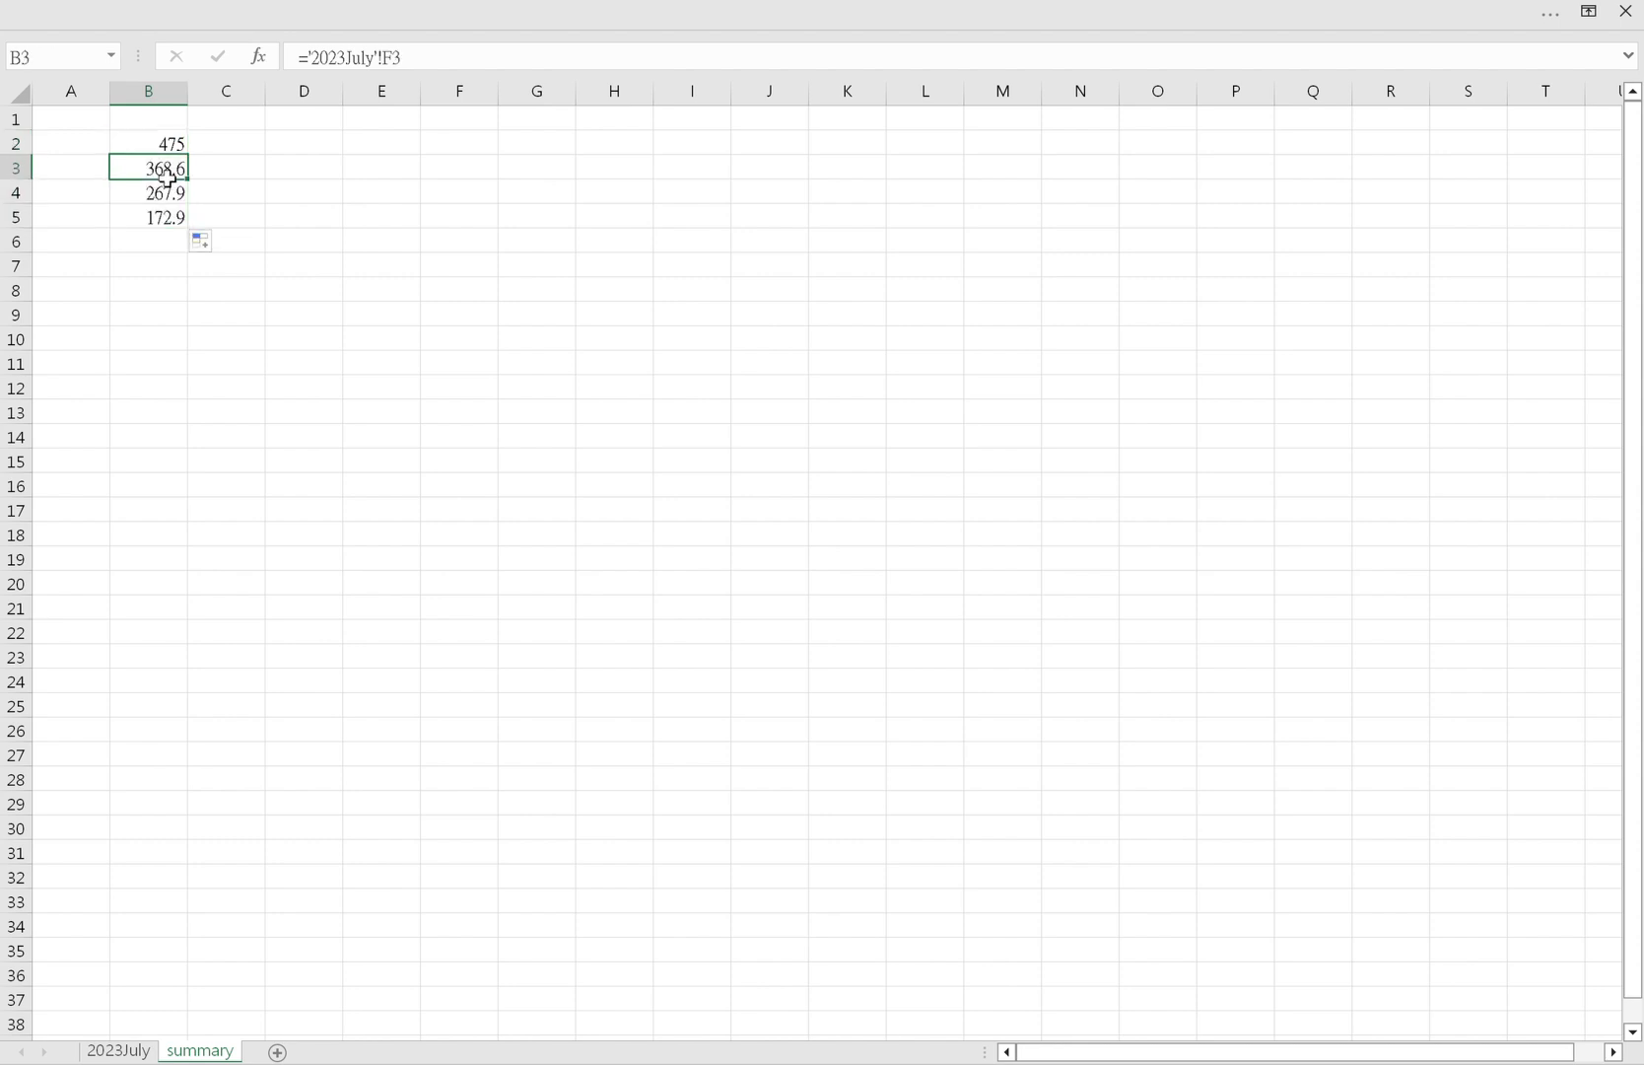
- Check the linked formulas in B4 and B5, and extend the formula down to B6 on the summary sheet
{"action": "left_click", "coordinate": [163, 197]}
{"action": "left_click", "coordinate": [170, 217]}
{"action": "left_click_drag", "start_coordinate": [195, 249], "coordinate": [194, 251]}
- Examine the sheet name and cell reference parts of the linked formula in B2, and compare it with B3
{"action": "left_click", "coordinate": [166, 145]}
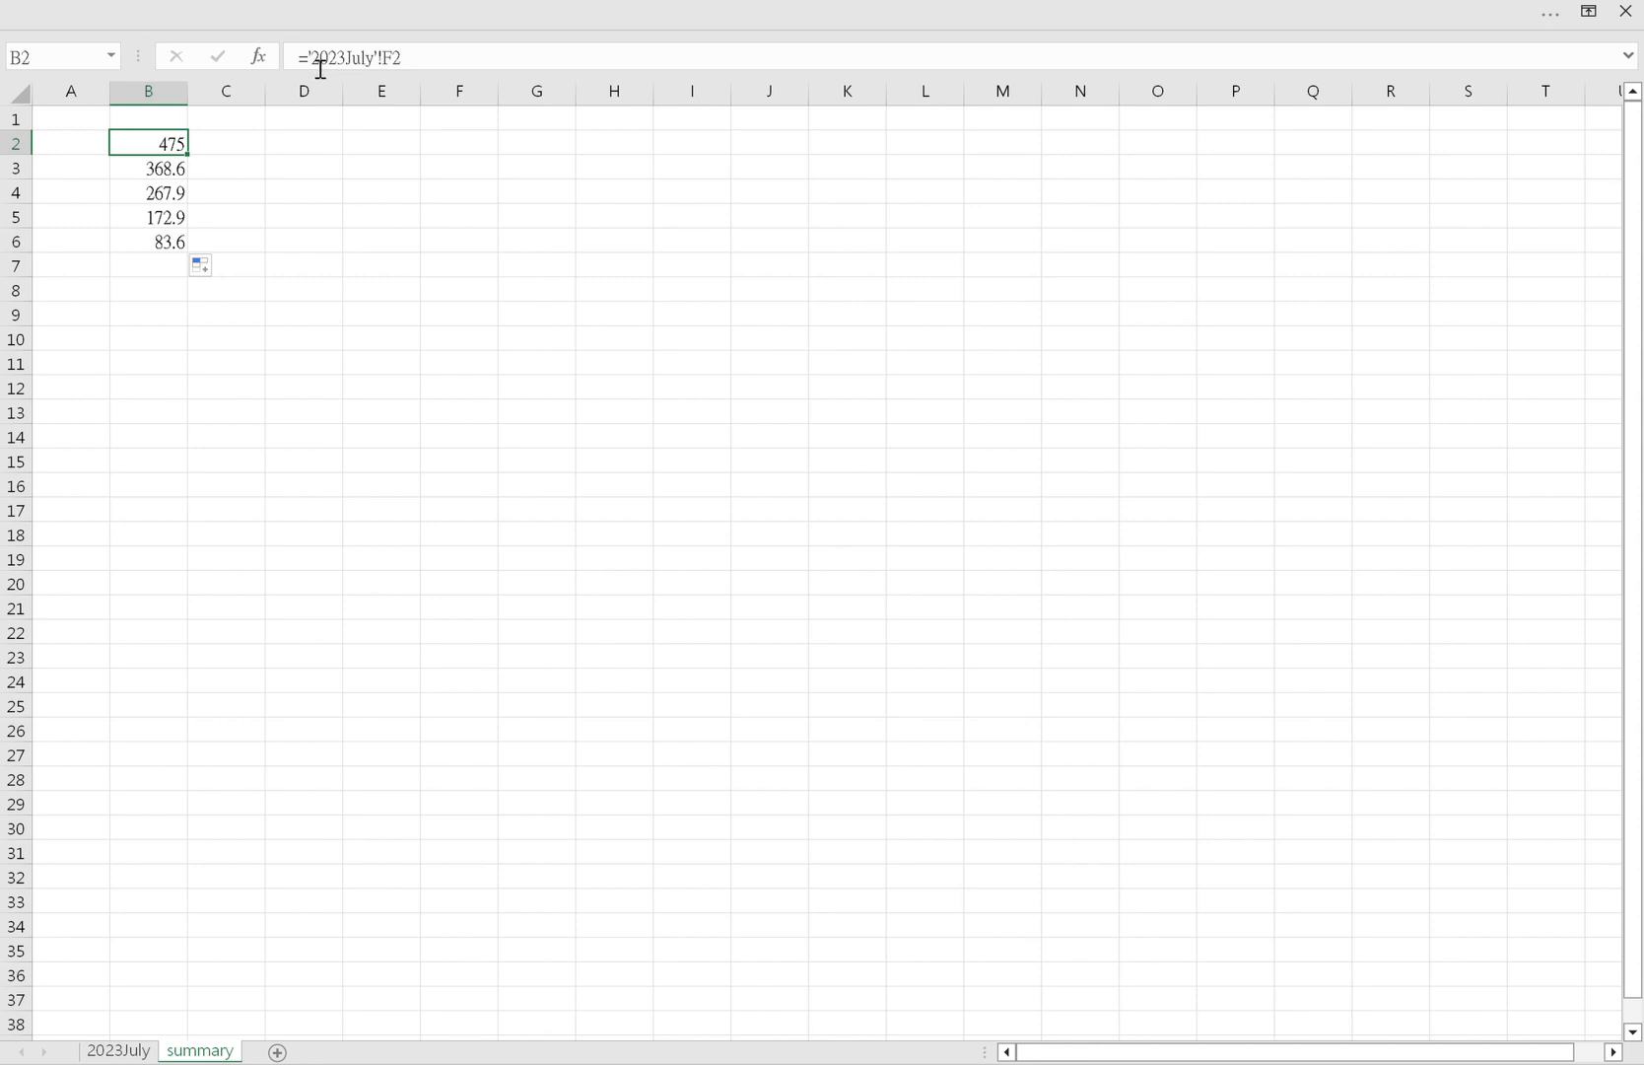
{"action": "mouse_move", "coordinate": [320, 69]}
{"action": "left_mouse_down"}
{"action": "mouse_move", "coordinate": [345, 67]}
{"action": "mouse_move", "coordinate": [326, 74]}
{"action": "left_mouse_up"}
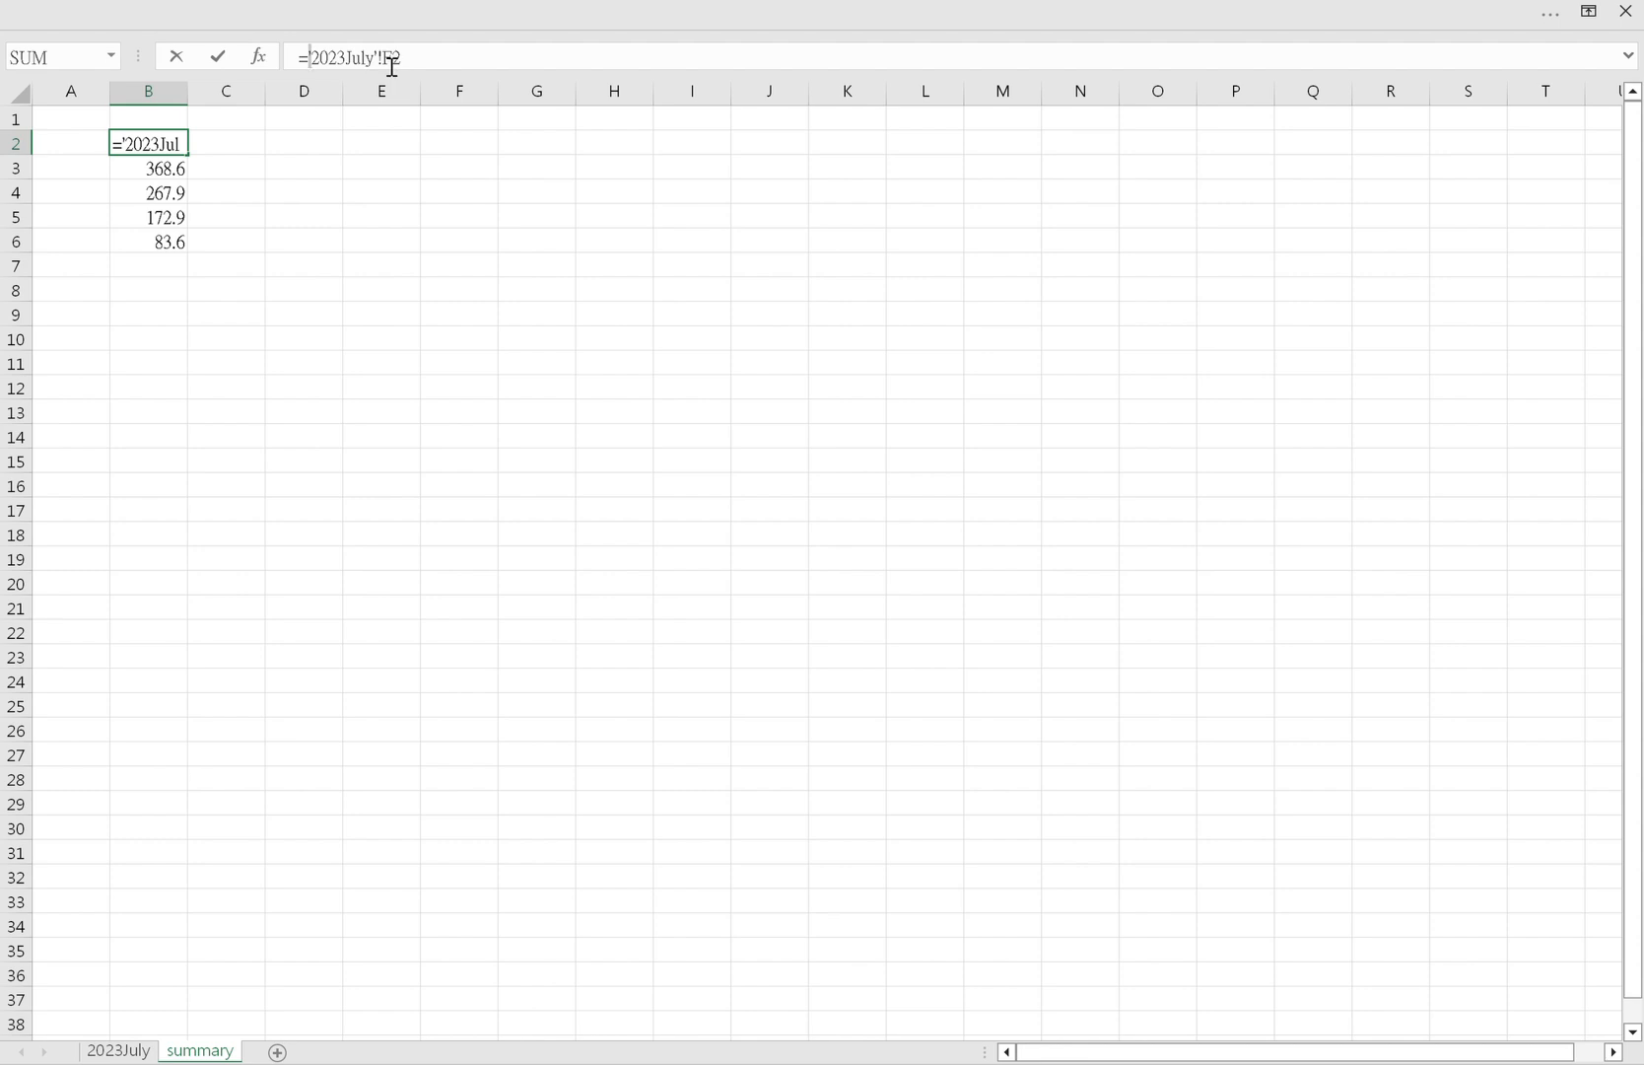
{"action": "left_click", "coordinate": [379, 61]}
{"action": "key", "text": "ctrl+Return"}
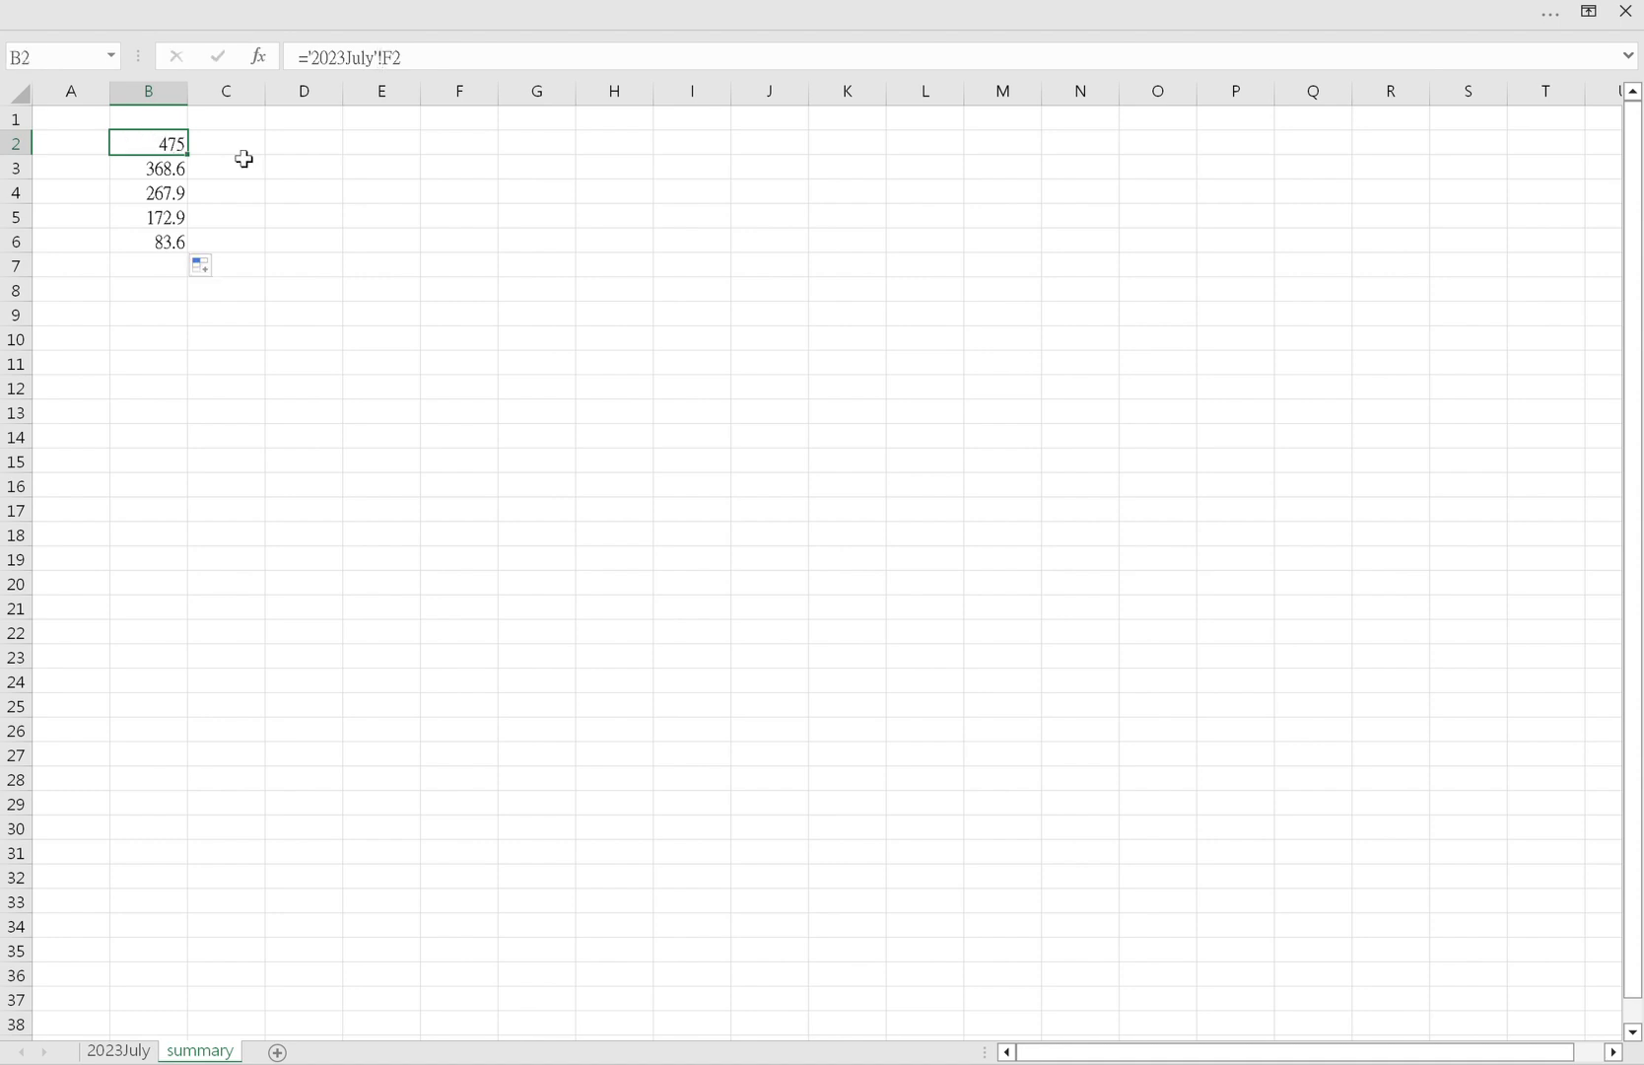
{"action": "left_click", "coordinate": [174, 165]}
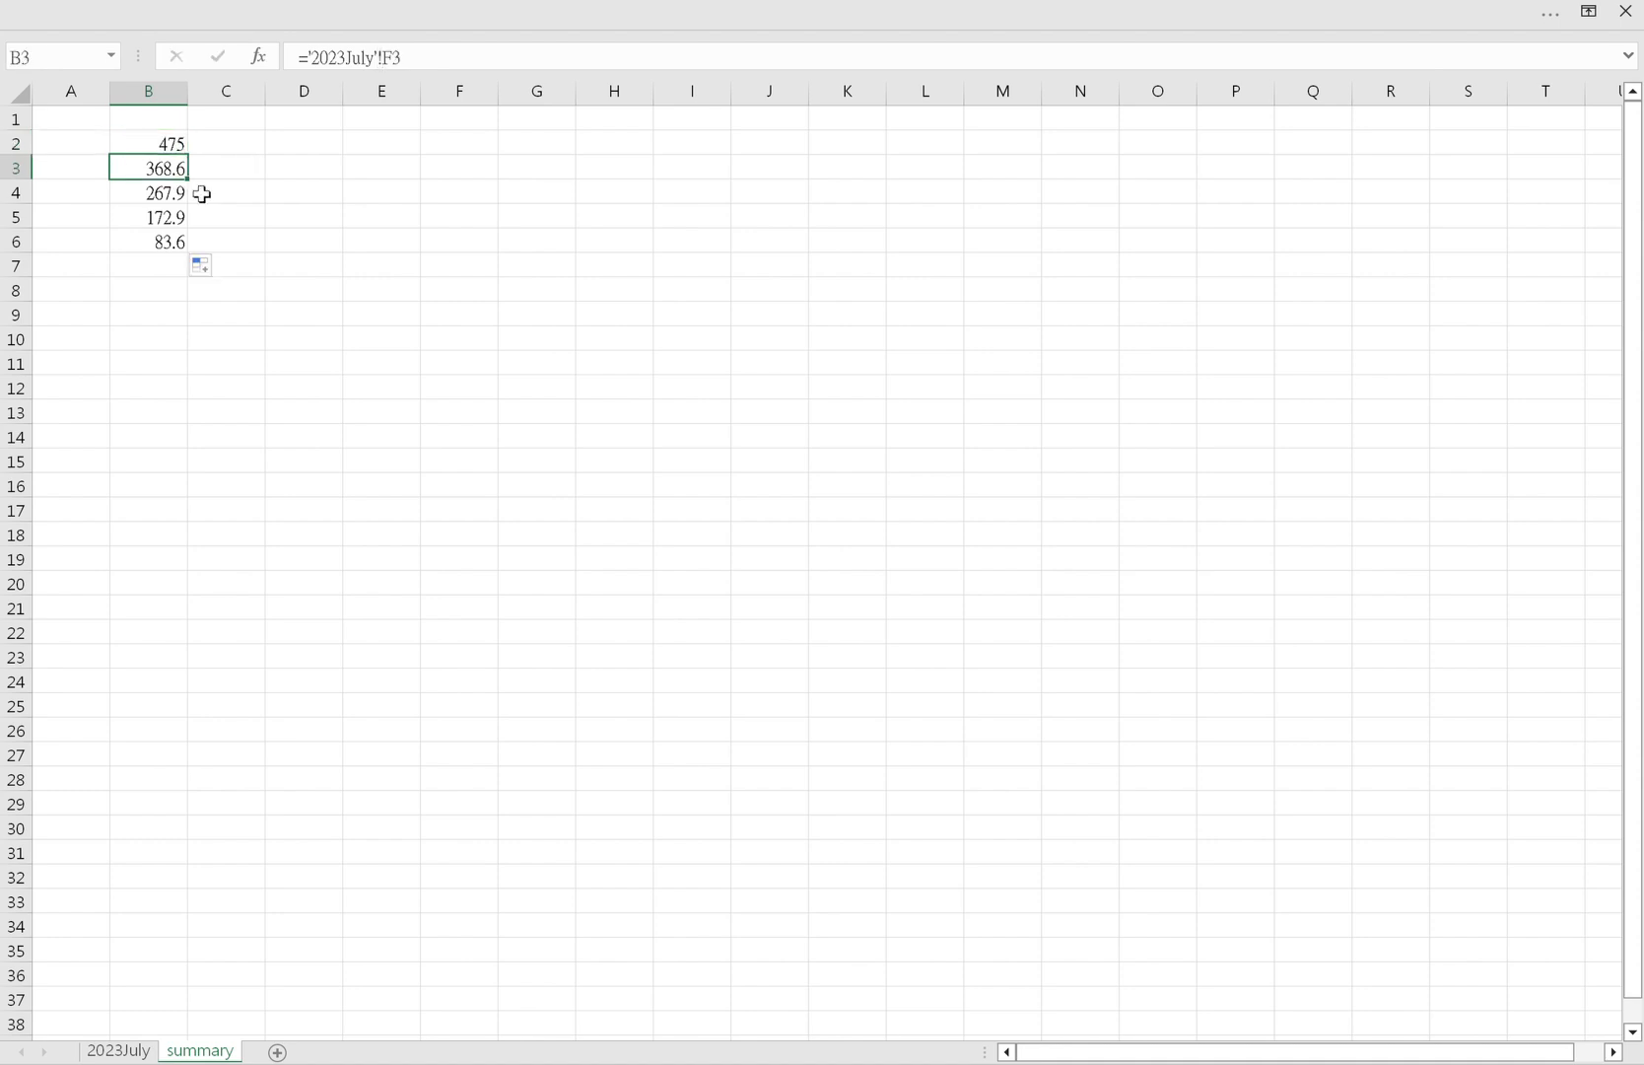
{"action": "left_click", "coordinate": [170, 146]}
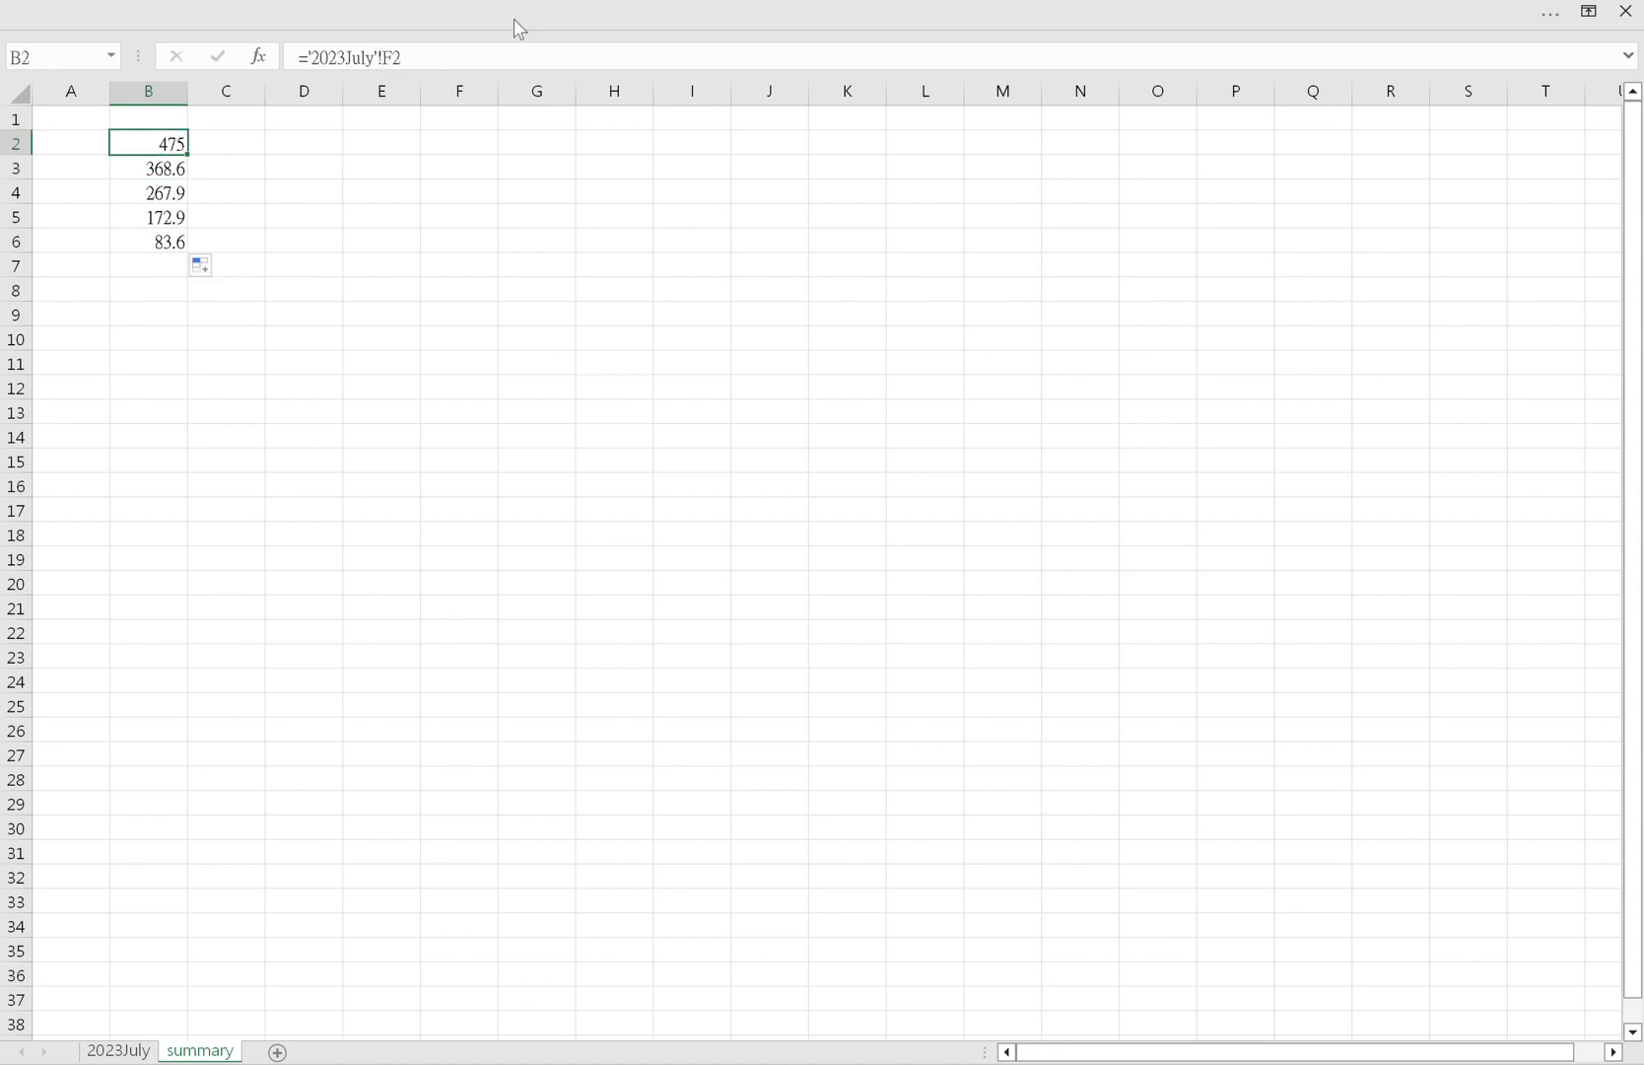
- Link C3 to the matching employee name with ='2023July'!B3 and fill the formula across C2:C6
{"action": "left_click", "coordinate": [256, 173]}
{"action": "type", "text": "="}
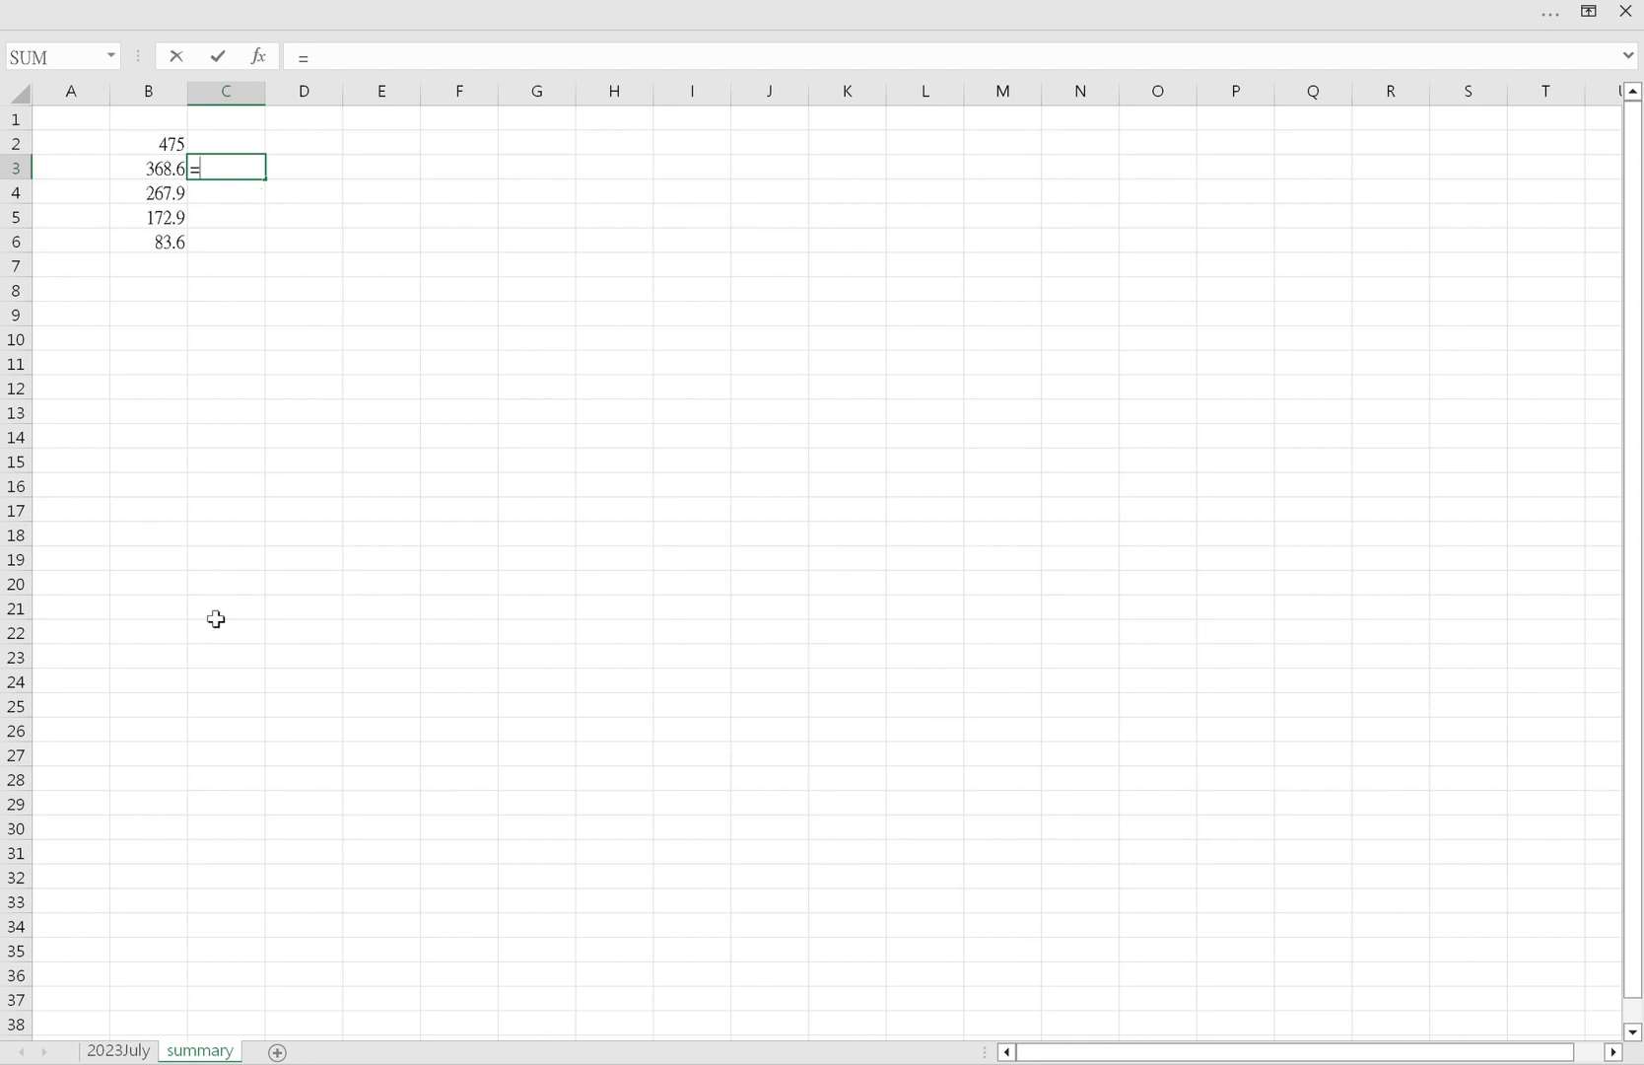
{"action": "left_click", "coordinate": [119, 1051]}
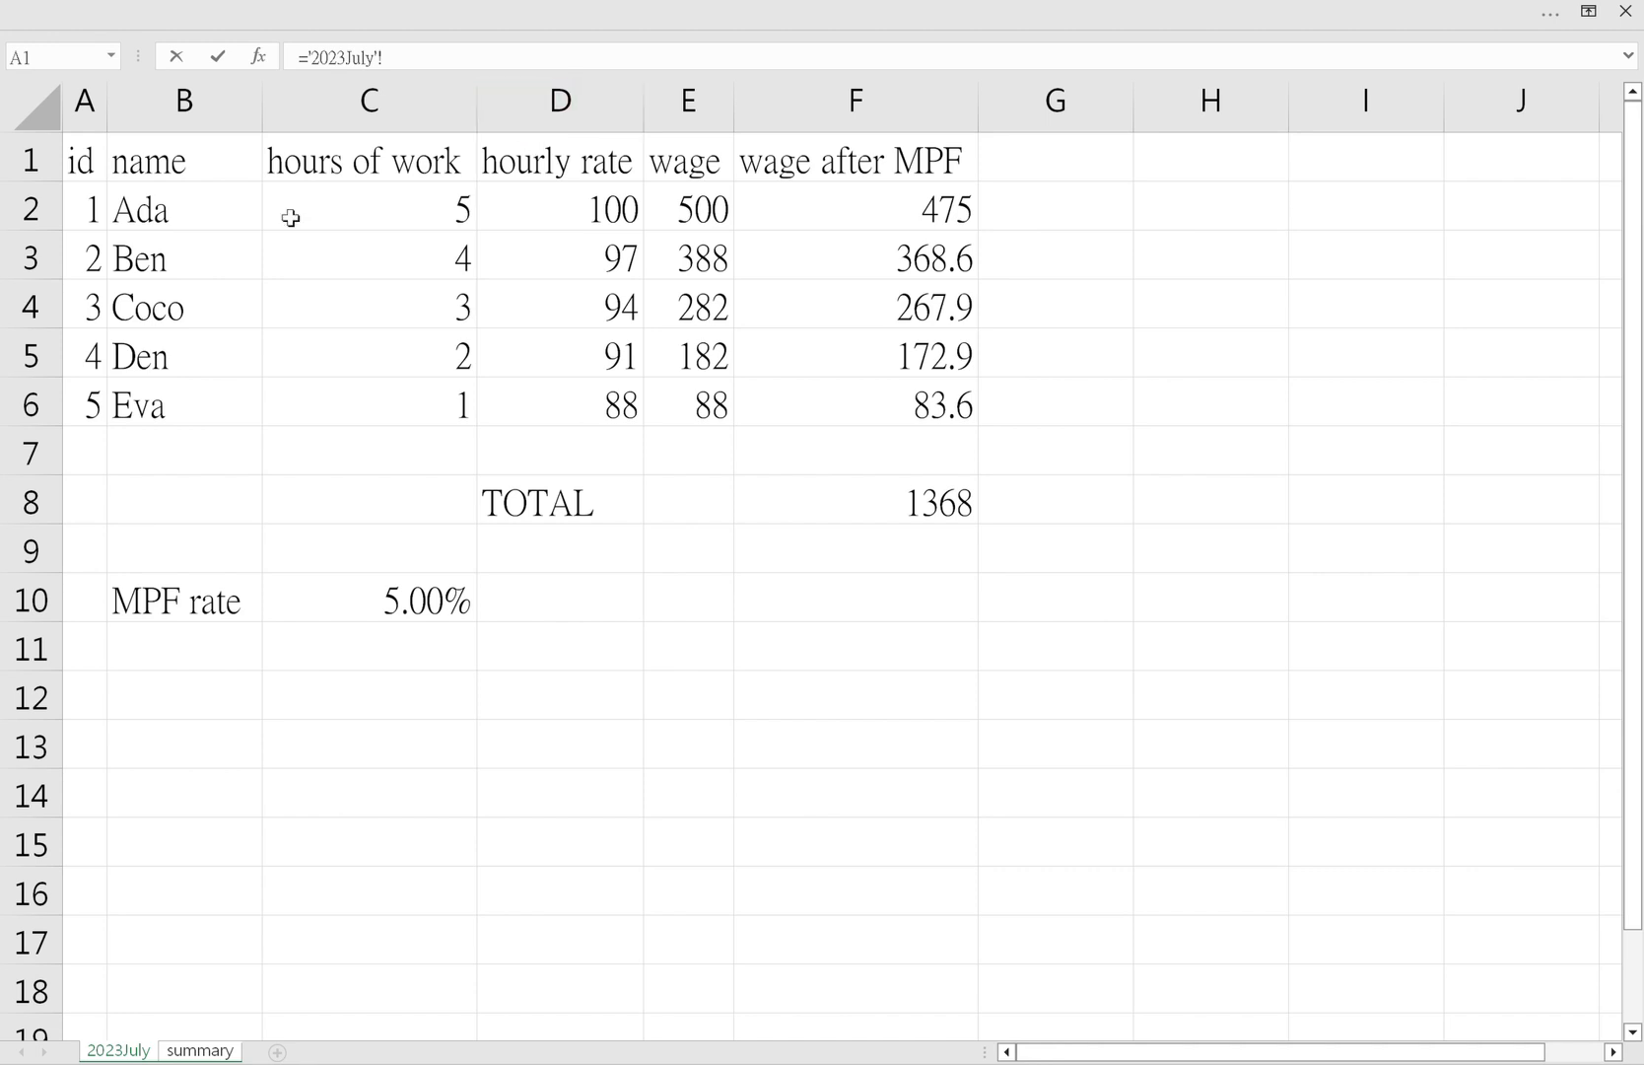
{"action": "left_click", "coordinate": [210, 261]}
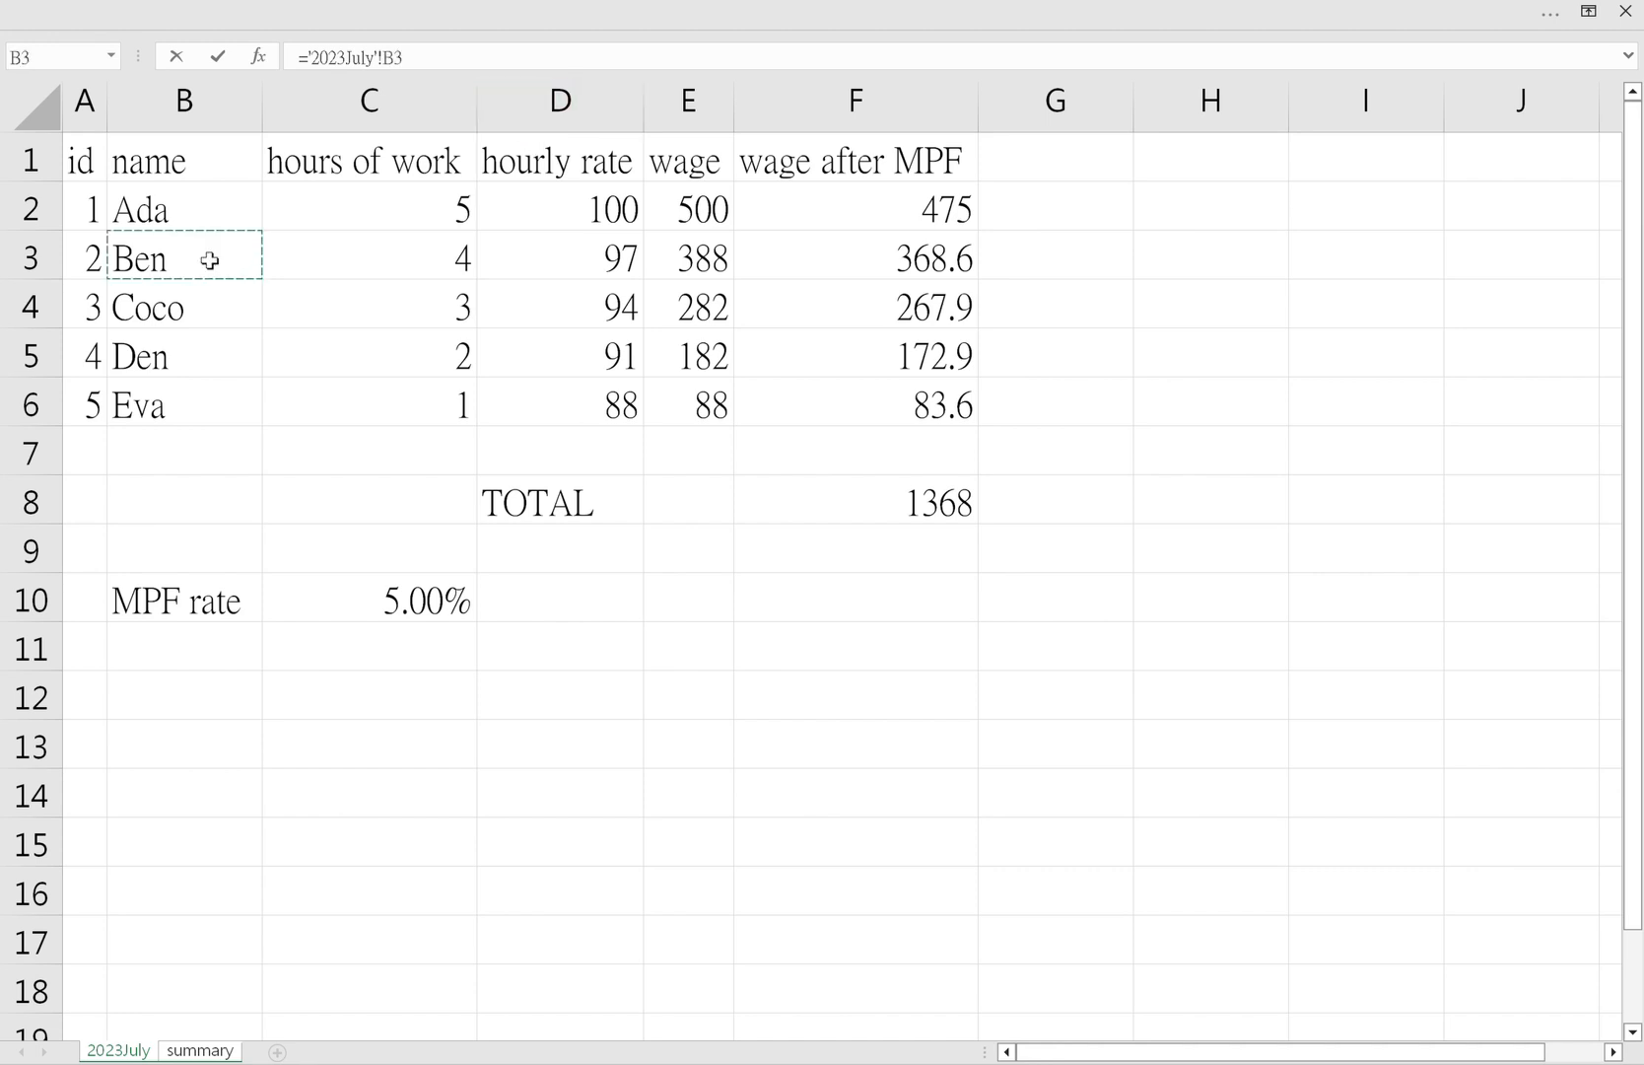
{"action": "key", "text": "Return"}
{"action": "left_click", "coordinate": [262, 176]}
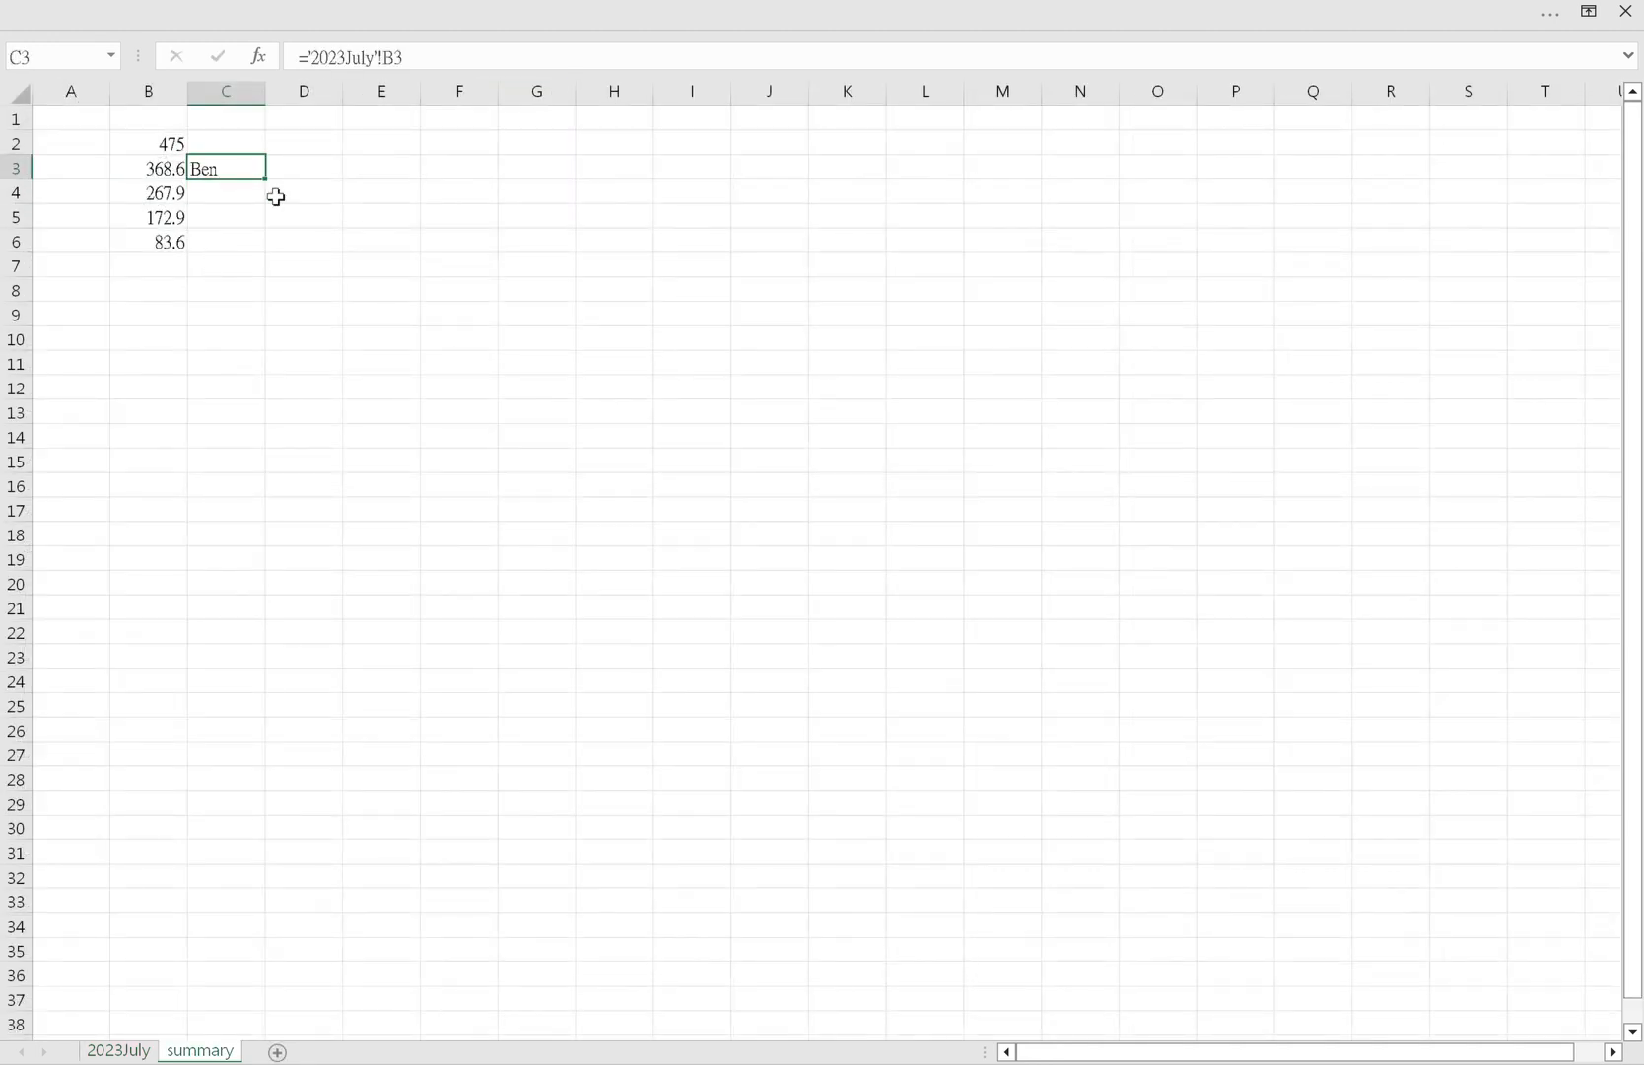
{"action": "left_click_drag", "start_coordinate": [275, 186], "coordinate": [265, 264]}
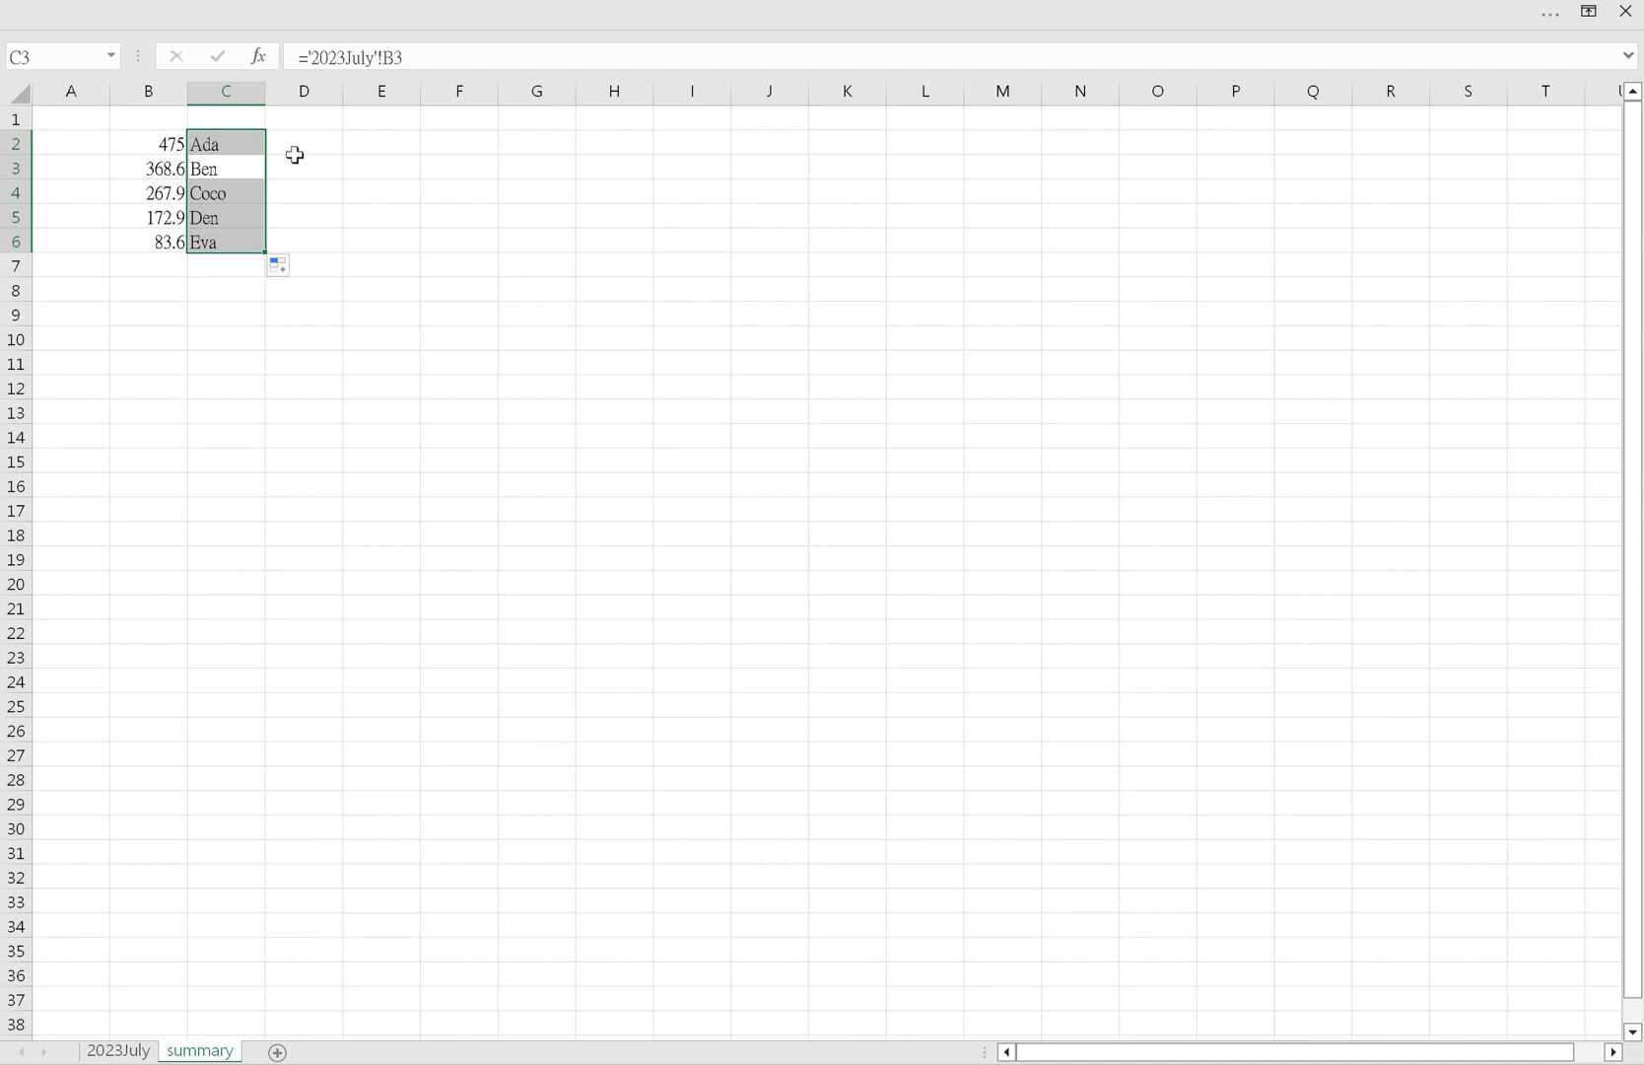
- Enter the heading July in B1 and move the linked names from C2:C6 to A2:A6
{"action": "left_click", "coordinate": [177, 124]}
{"action": "type", "text": "July"}
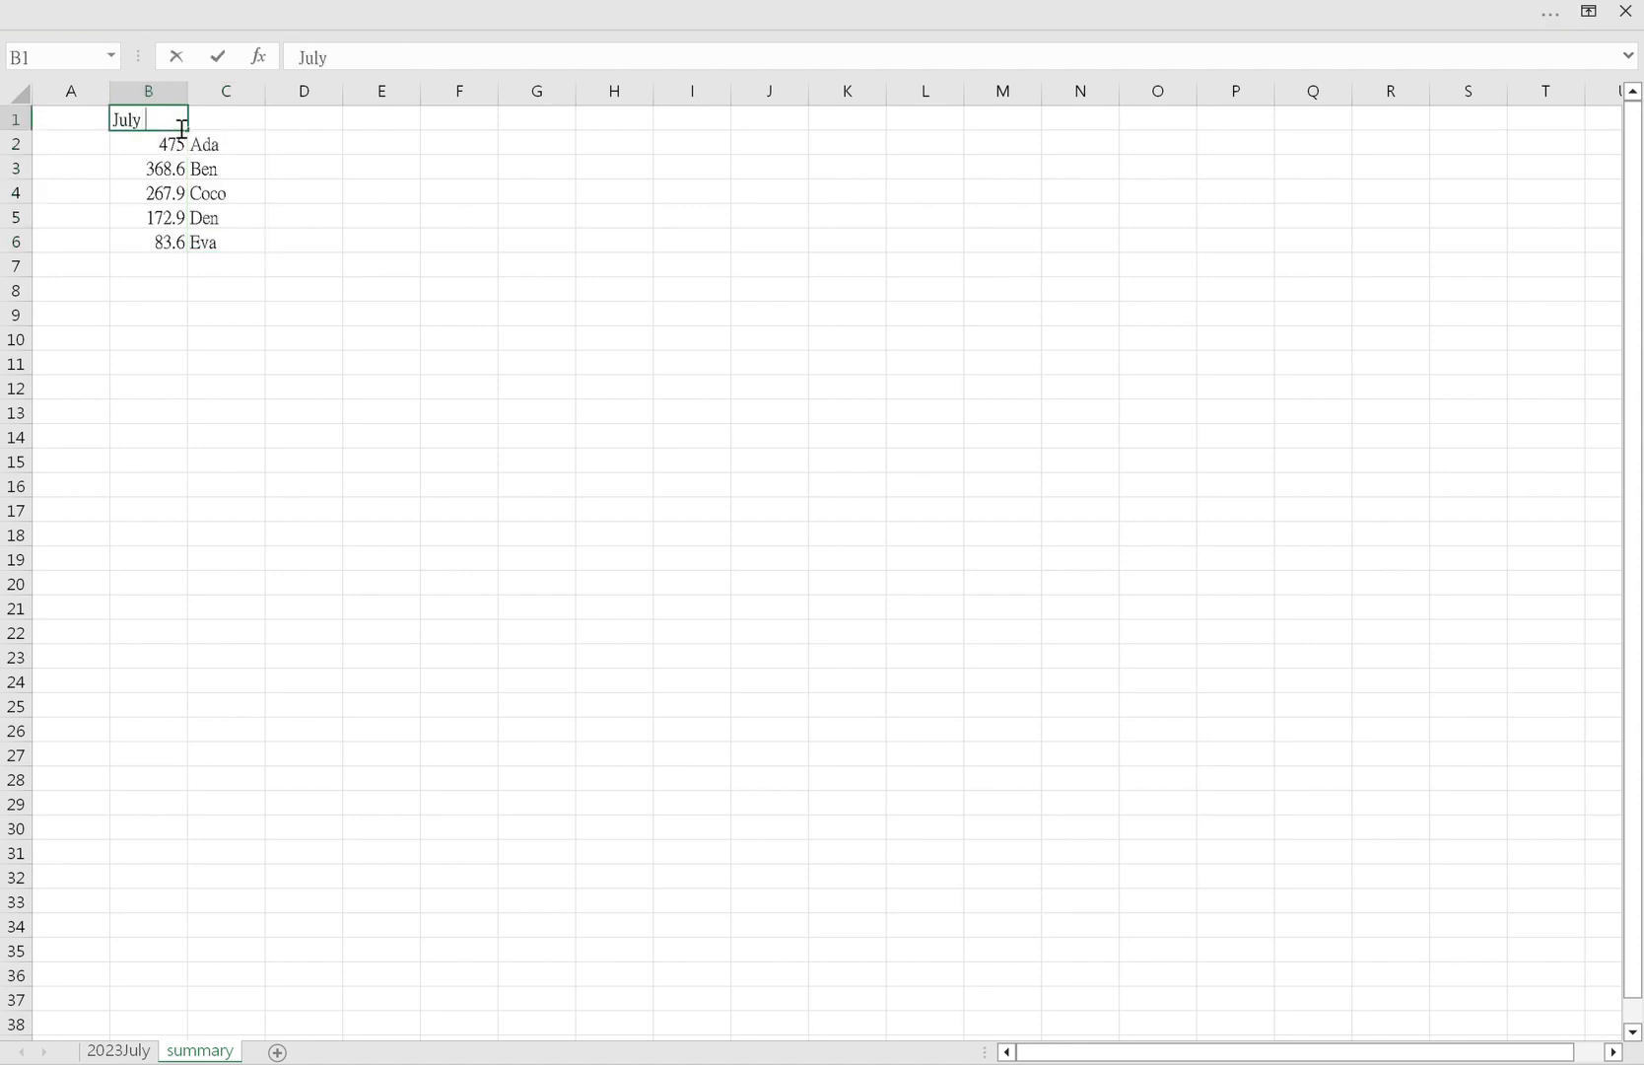
{"action": "left_click_drag", "start_coordinate": [214, 145], "coordinate": [95, 150]}
- Add the month headings Aug in C1 and Sep in D1, and check the July link in B2
{"action": "left_click", "coordinate": [241, 124]}
{"action": "type", "text": "Augu"}
{"action": "key", "text": "BackSpace"}
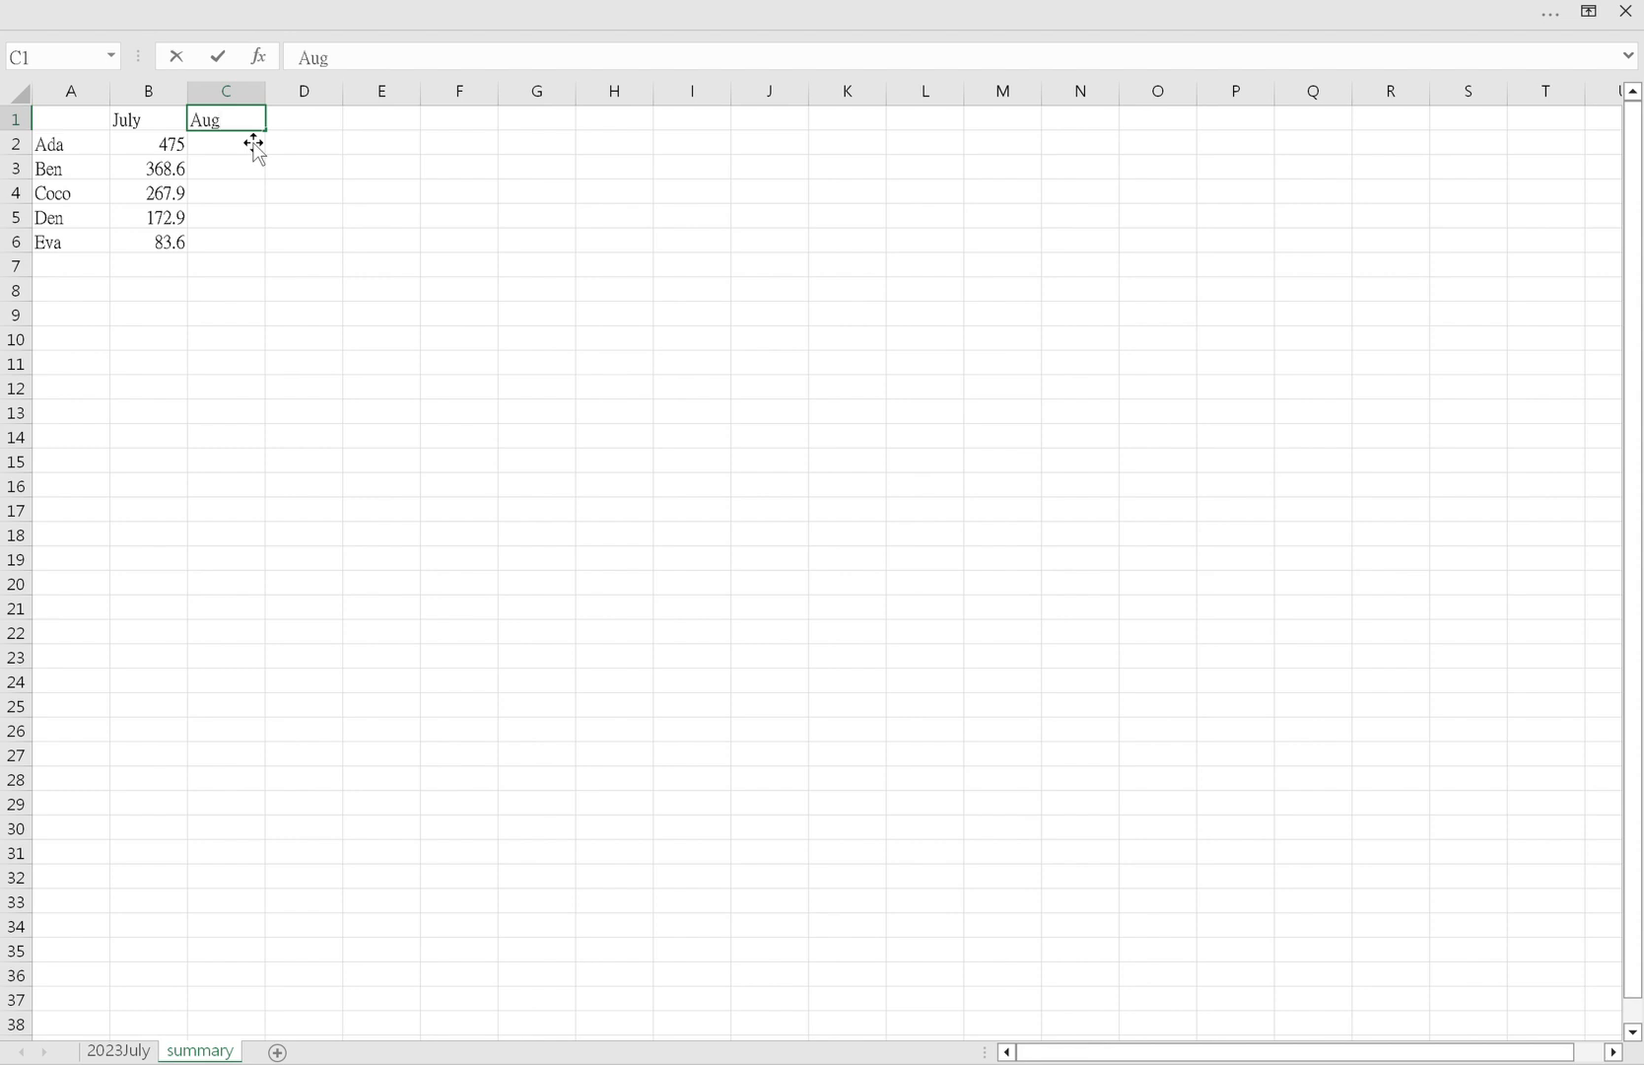
{"action": "key", "text": "Tab"}
{"action": "type", "text": "Sep"}
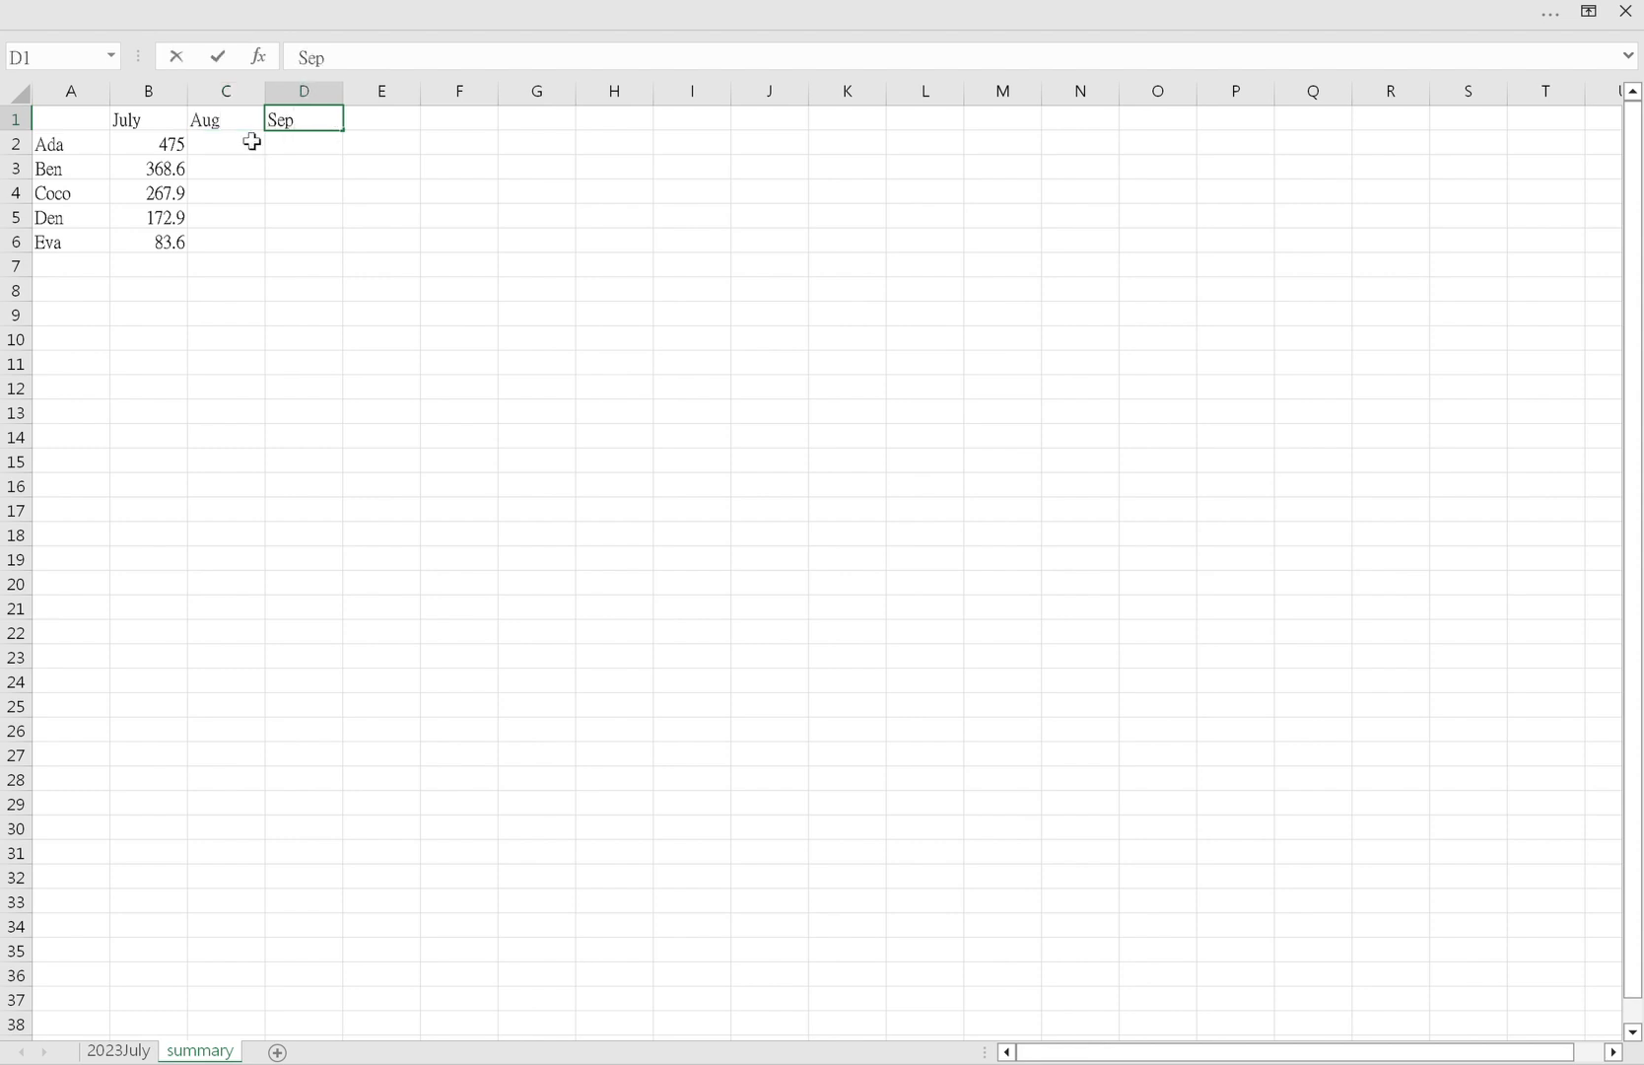
{"action": "left_click", "coordinate": [251, 142]}
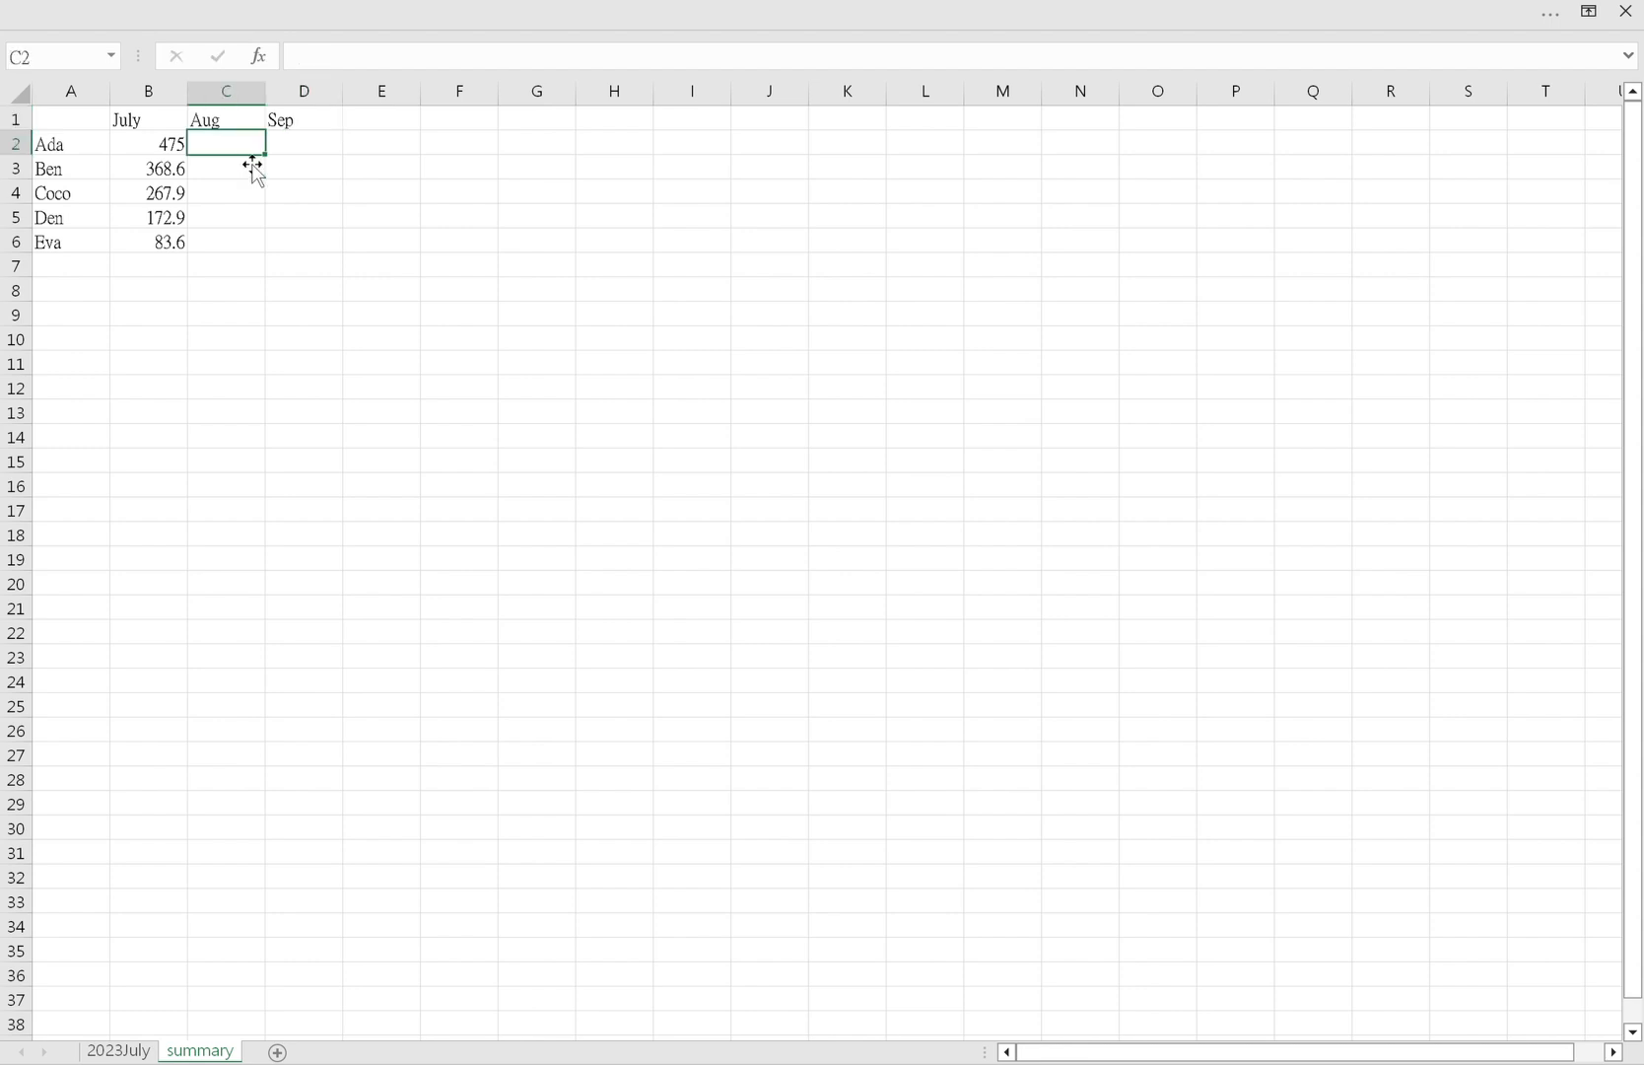
{"action": "left_click", "coordinate": [176, 146]}
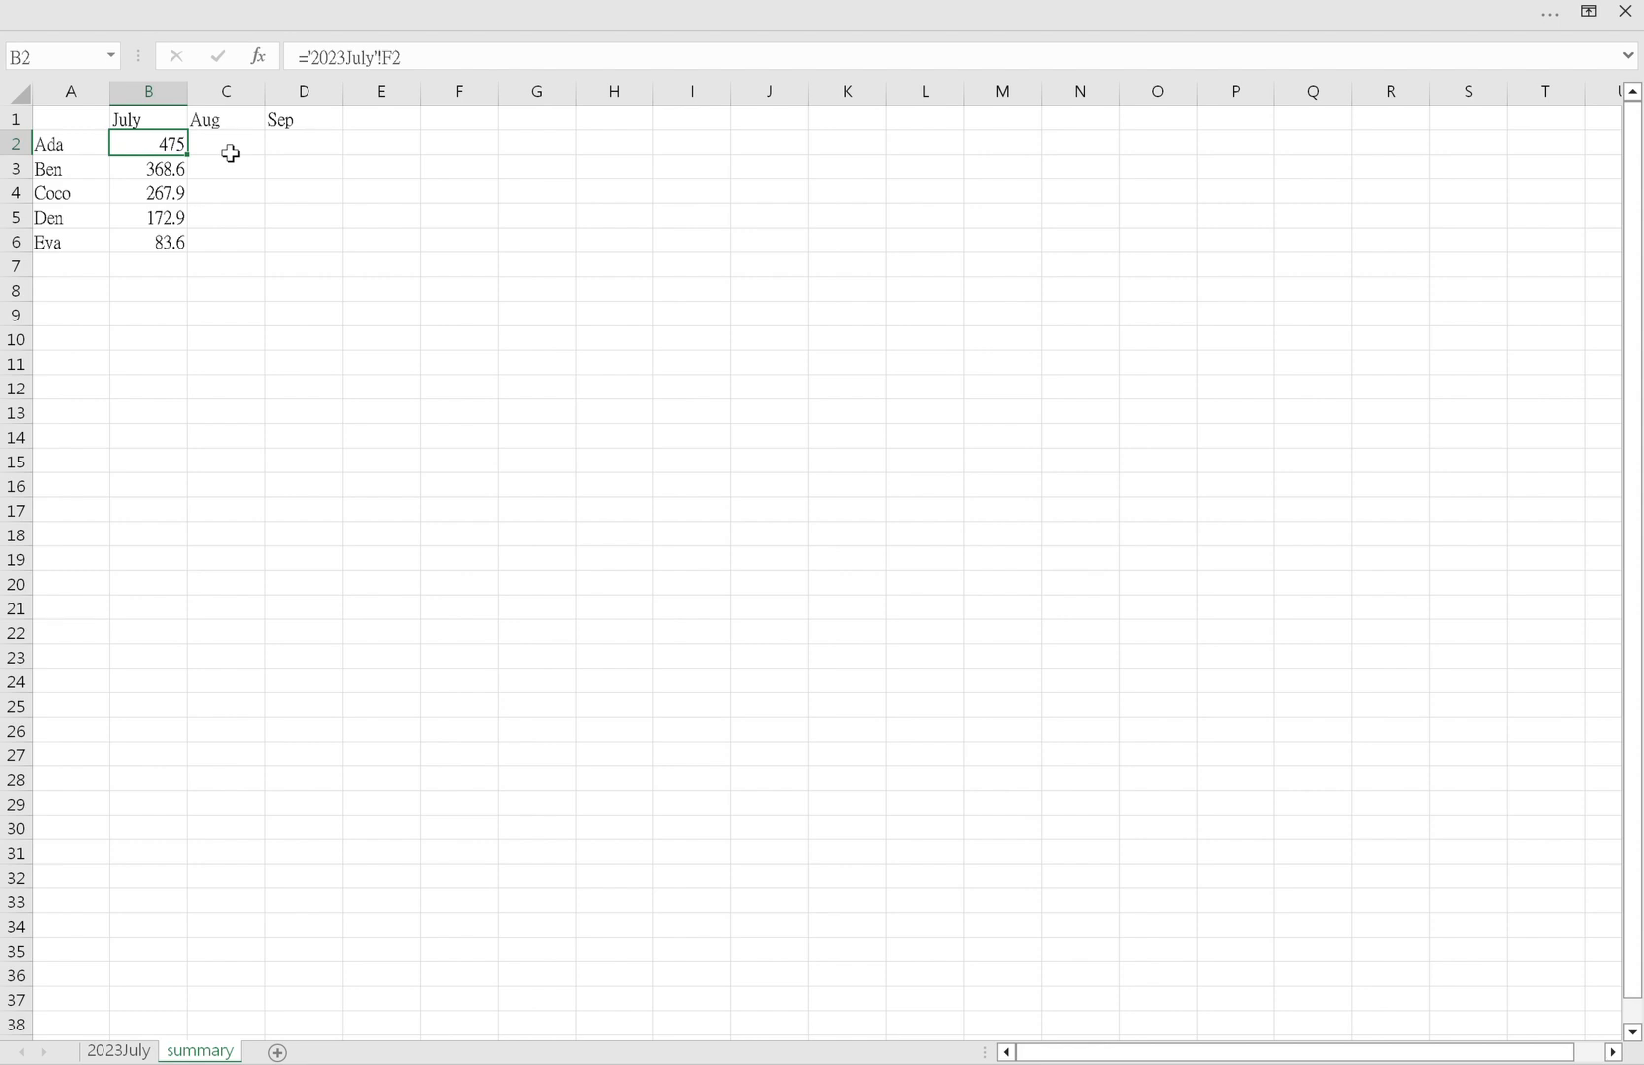
- Duplicate the 2023July sheet, placing the copy before the summary sheet, and rename it 2023Aug
{"action": "left_click", "coordinate": [131, 1051]}
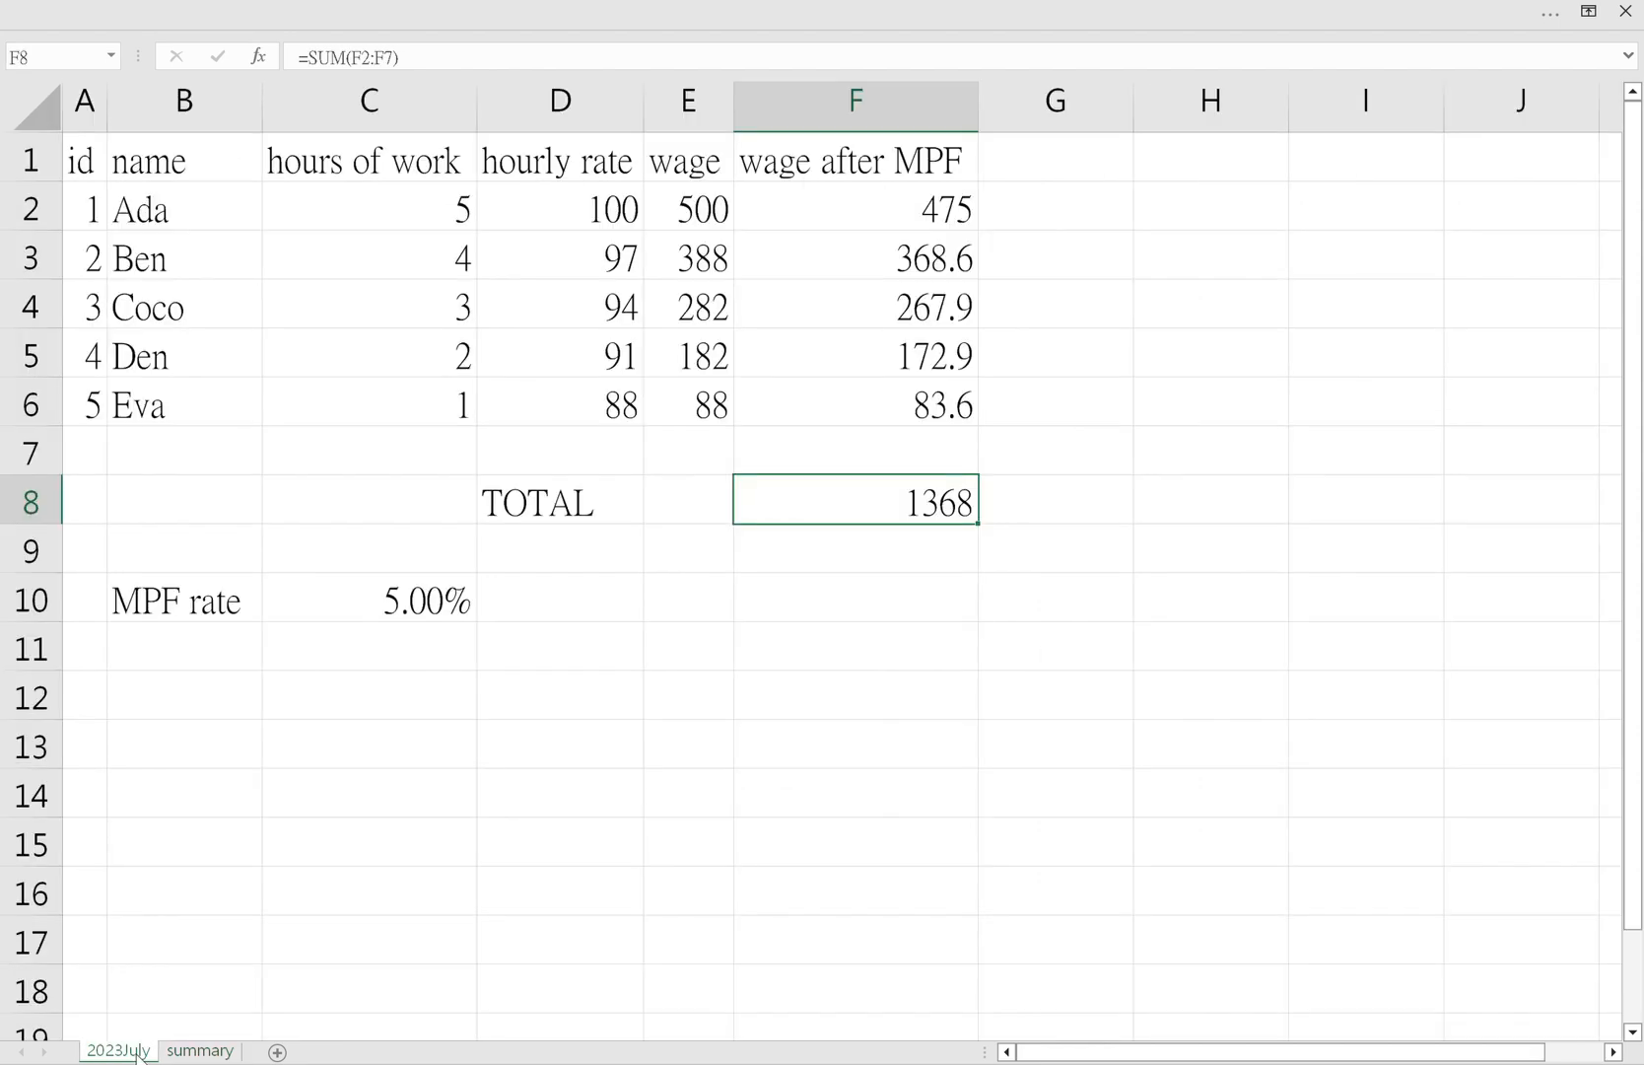
{"action": "left_click_drag", "start_coordinate": [120, 1053], "coordinate": [215, 1053]}
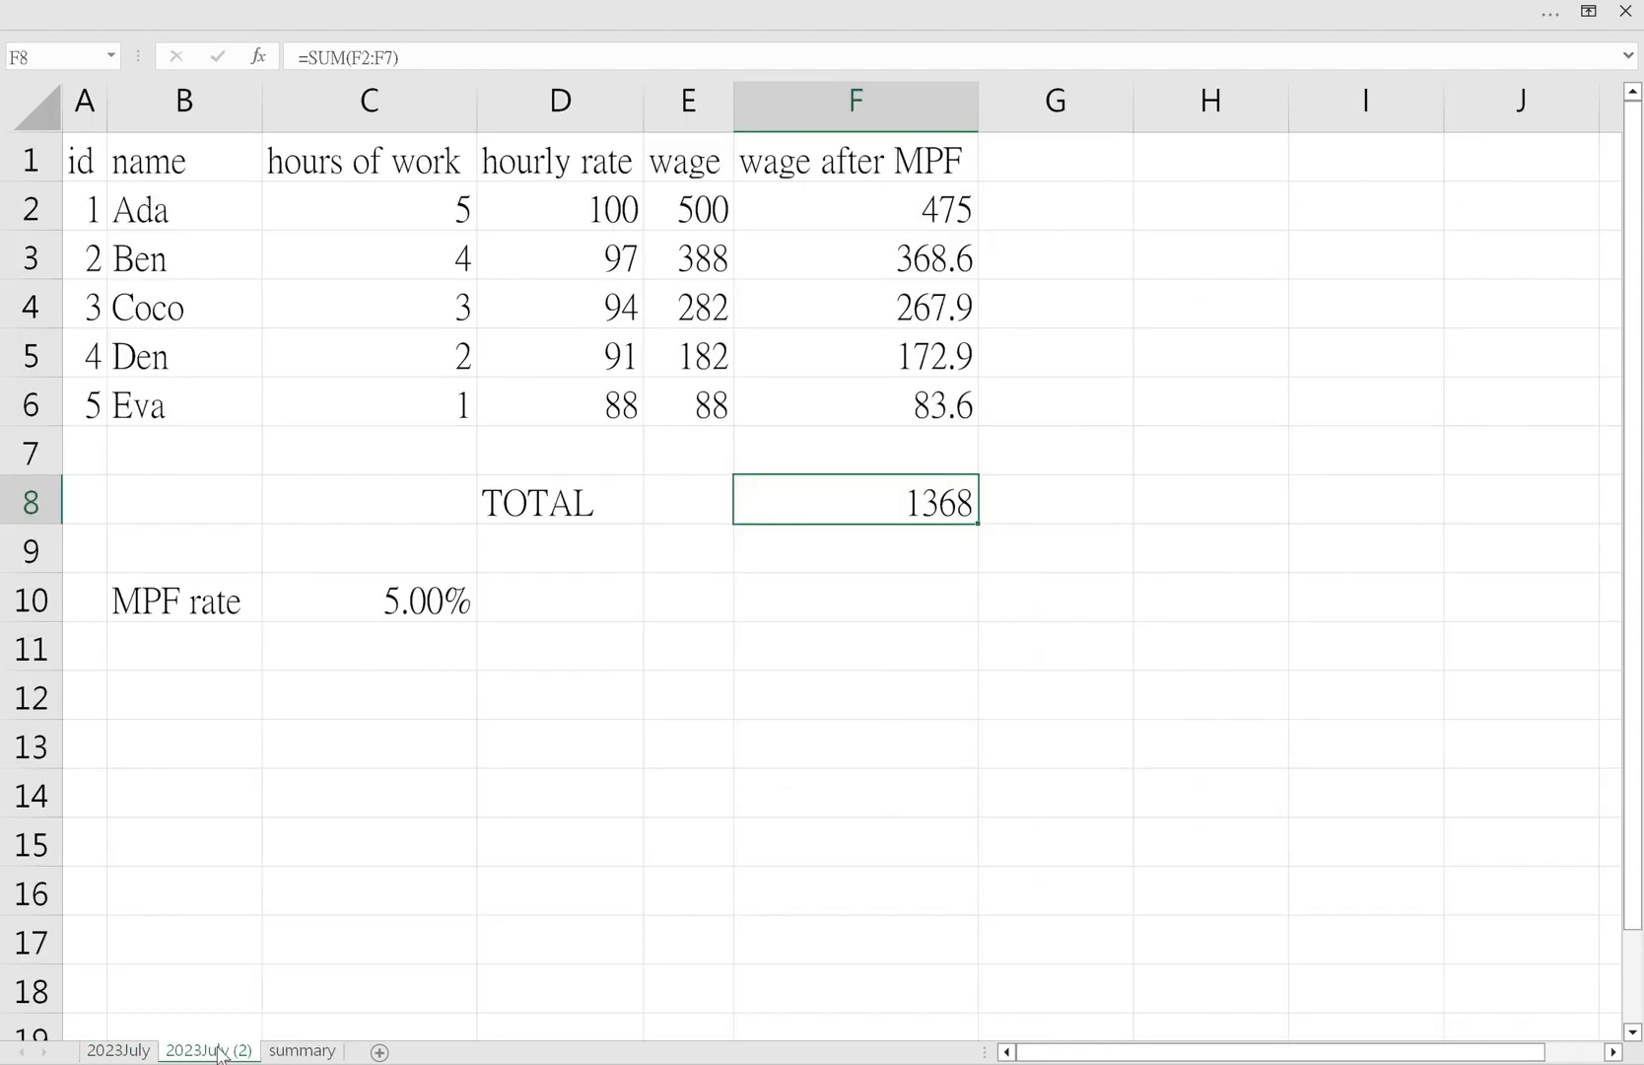
{"action": "left_click", "coordinate": [212, 1053]}
{"action": "left_click_drag", "start_coordinate": [212, 1053], "coordinate": [309, 1051]}
{"action": "type", "text": "Aug"}
{"action": "key", "text": "Return"}
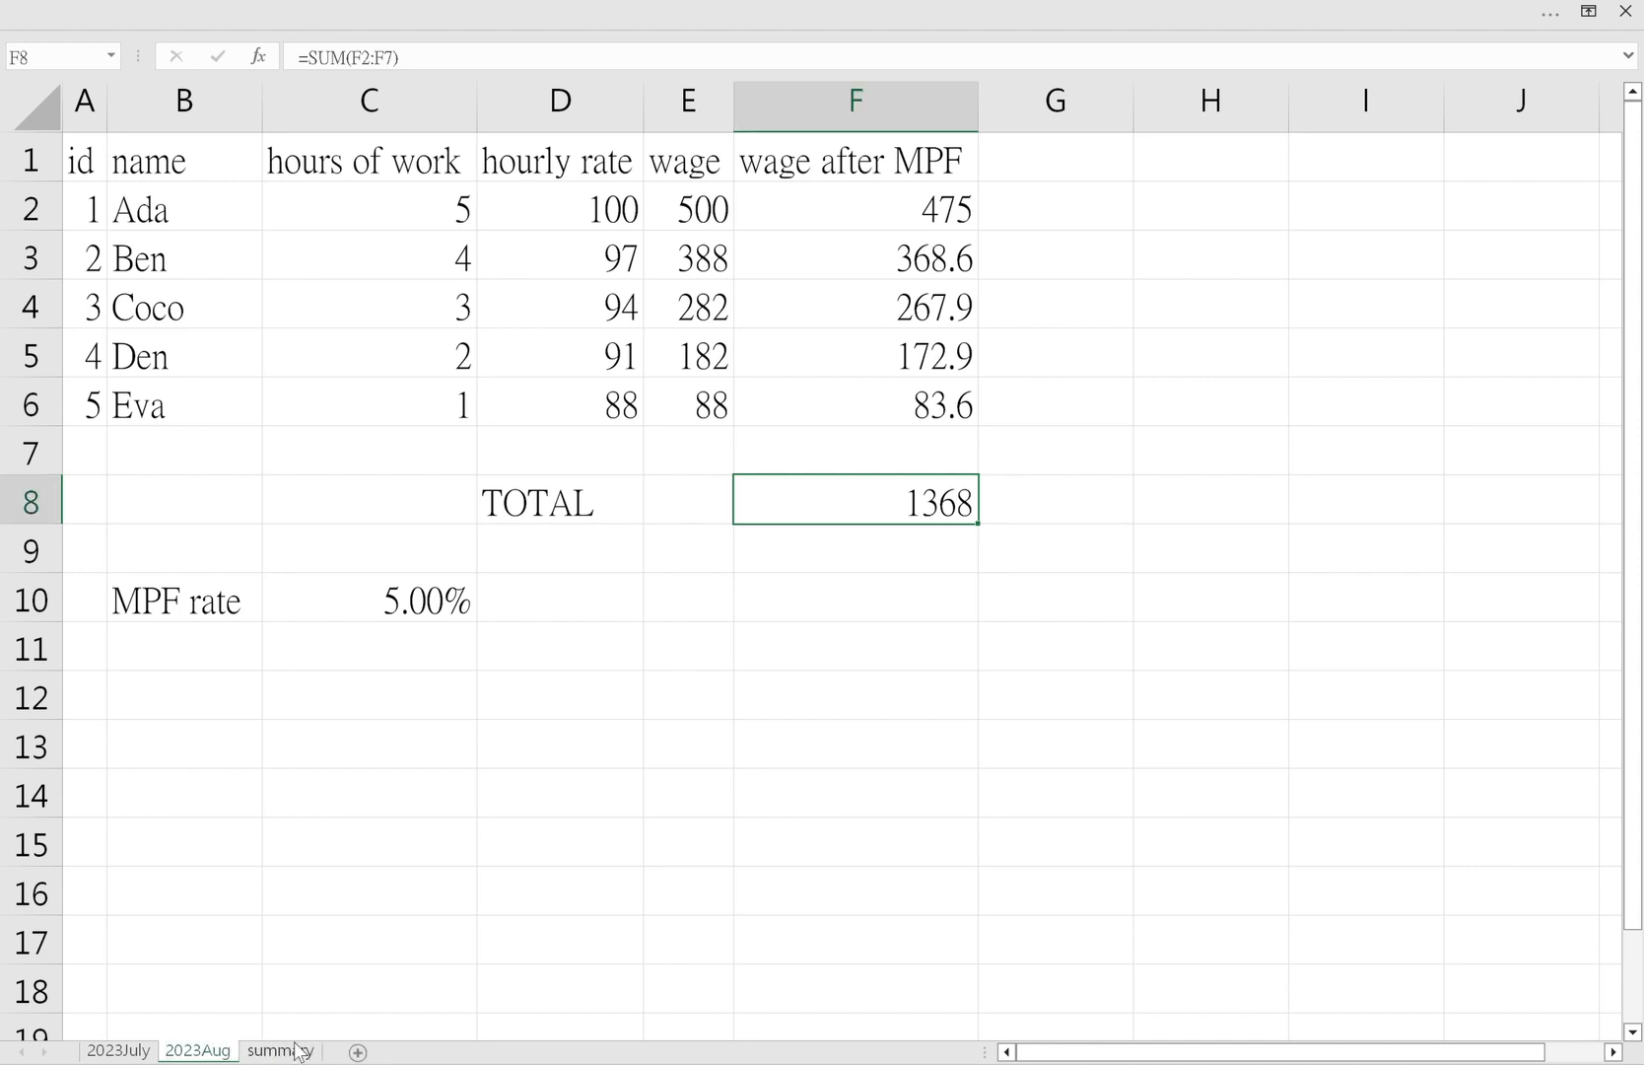
- On the summary sheet, link C2 to the August wage after MPF with ='2023Aug'!F2 and copy it down to C6
{"action": "left_click", "coordinate": [299, 1051]}
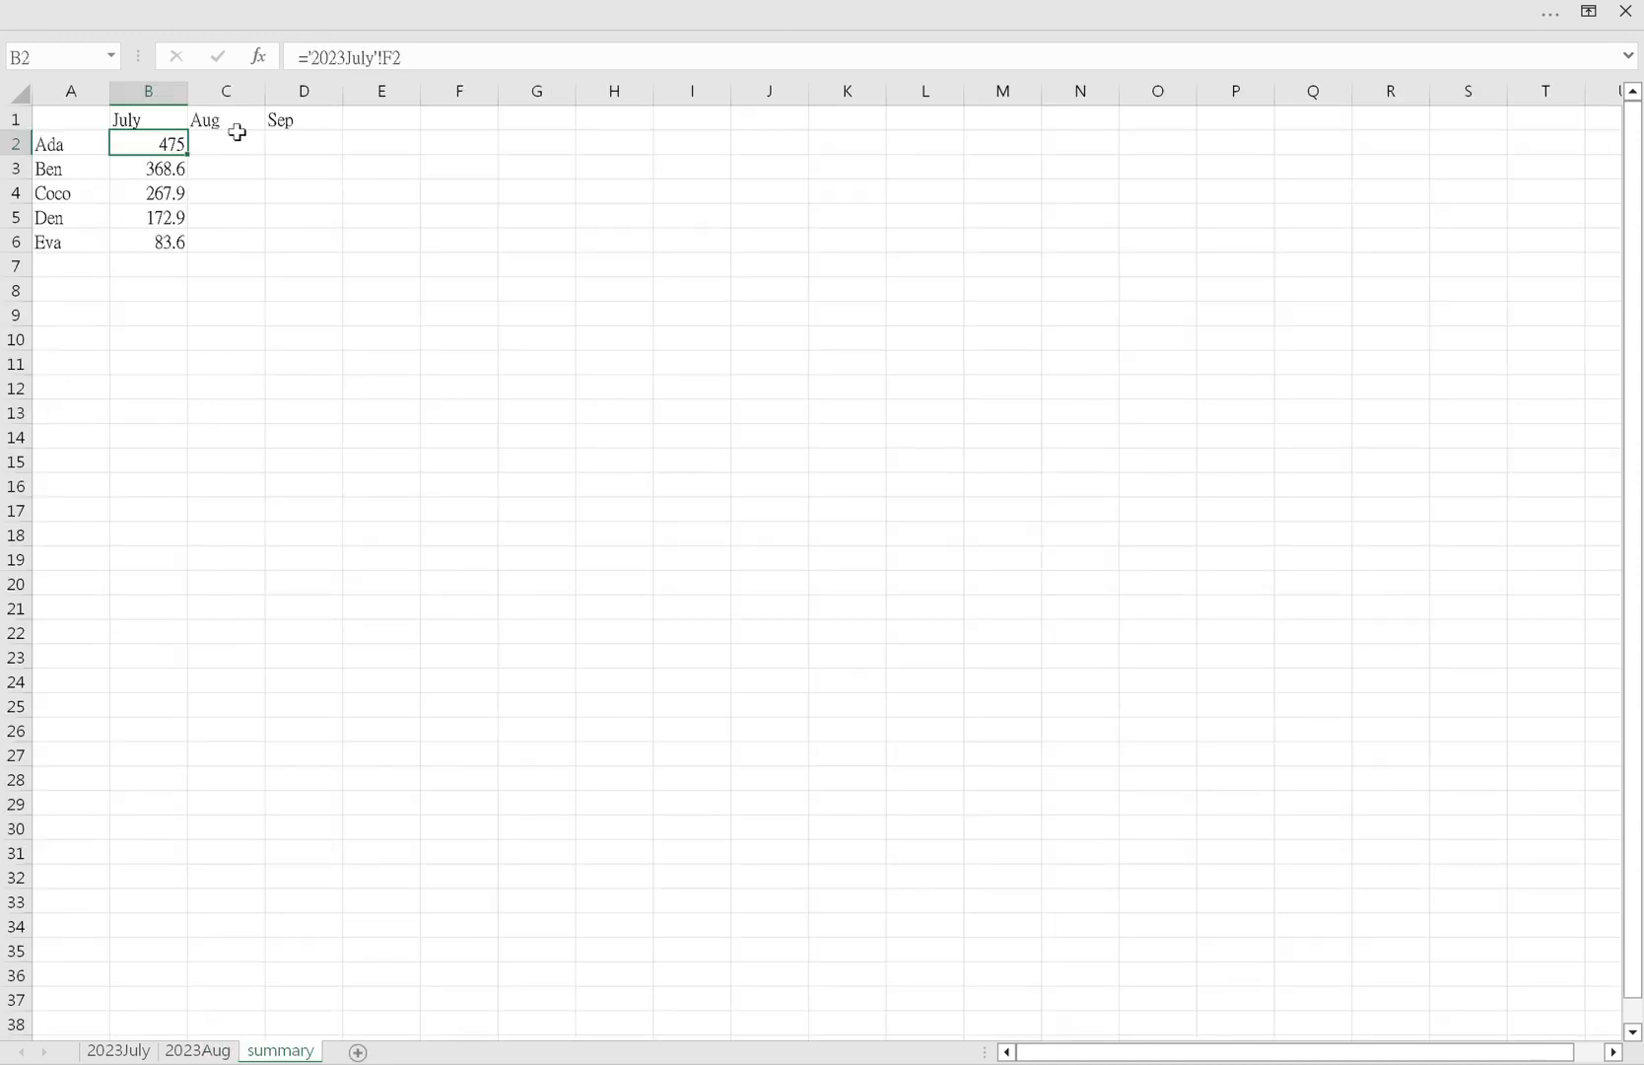
{"action": "left_click", "coordinate": [251, 152]}
{"action": "type", "text": "="}
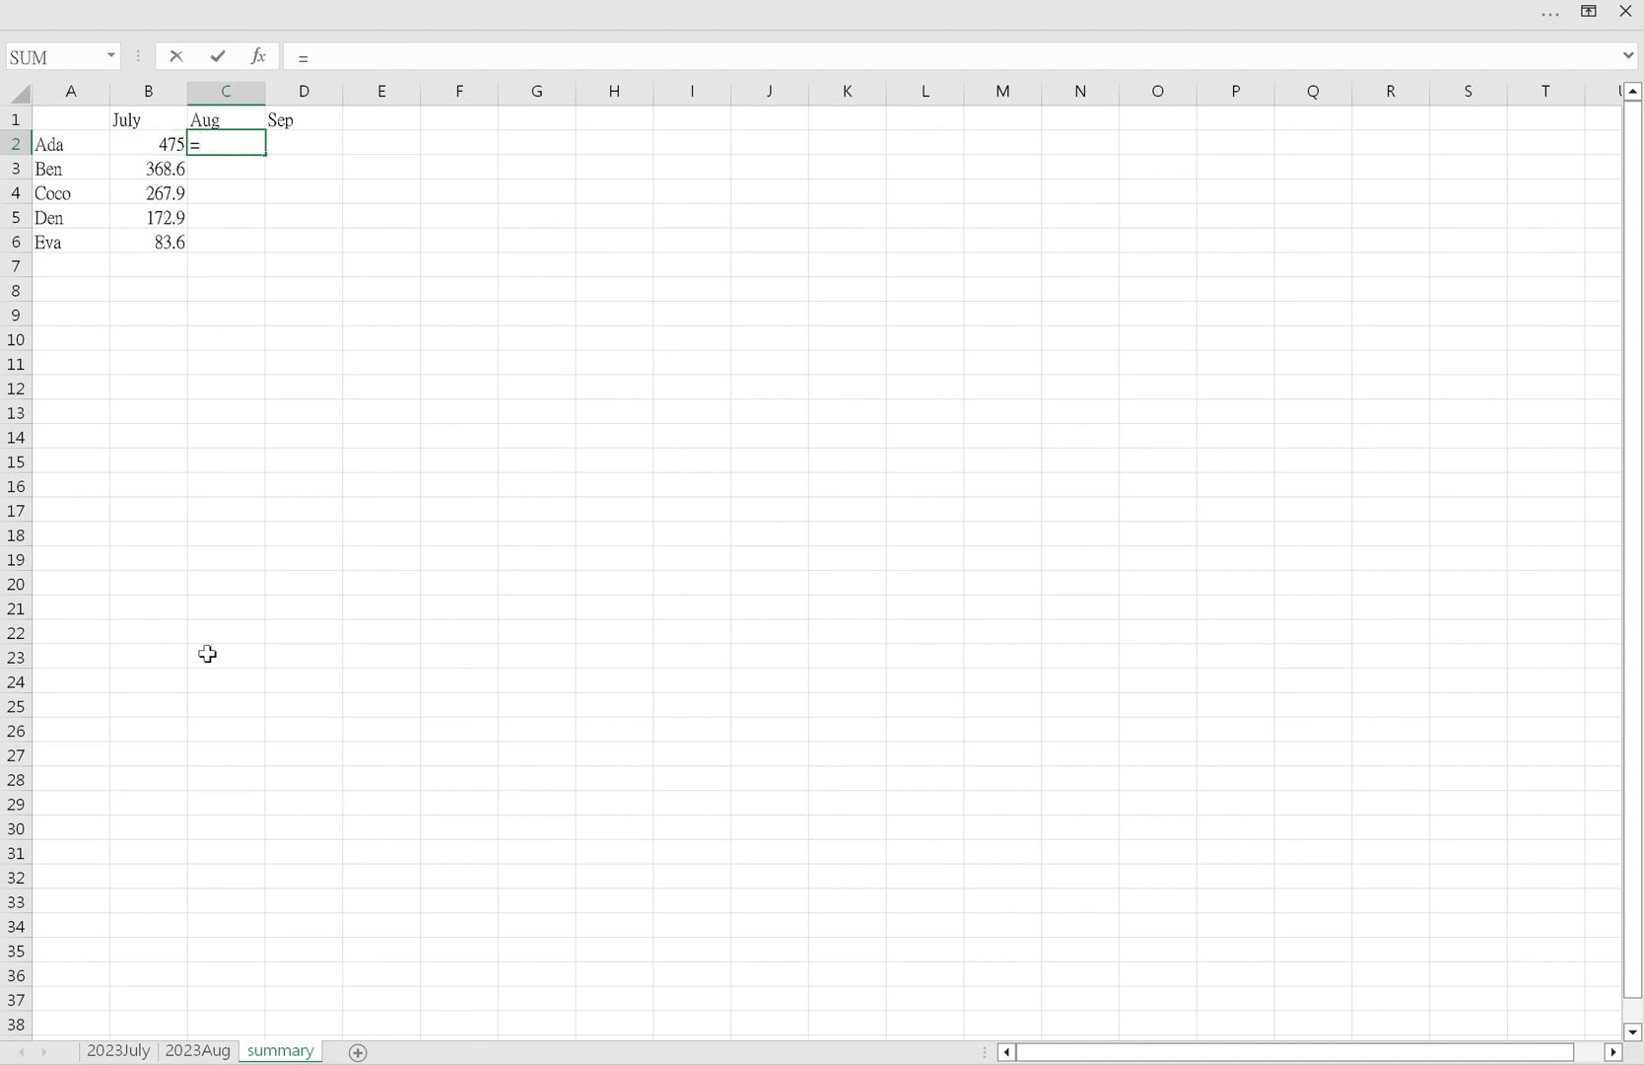
{"action": "left_click", "coordinate": [200, 1051]}
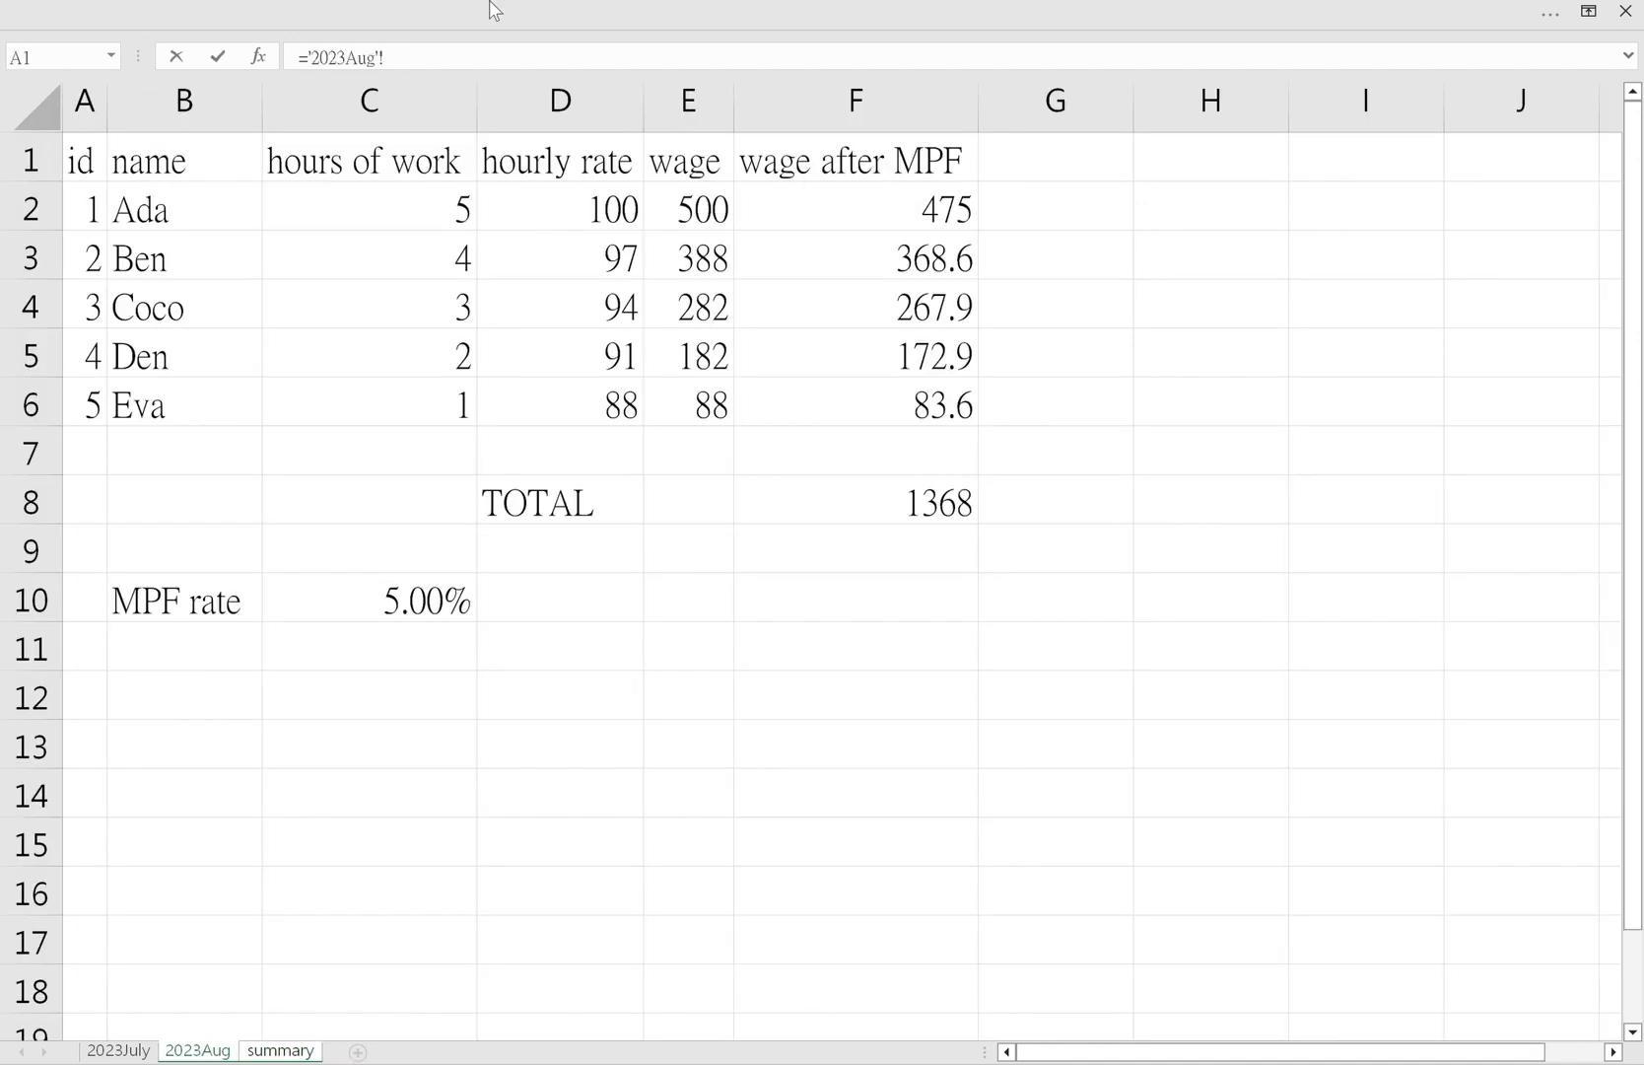
{"action": "left_click", "coordinate": [878, 210]}
{"action": "key", "text": "Return"}
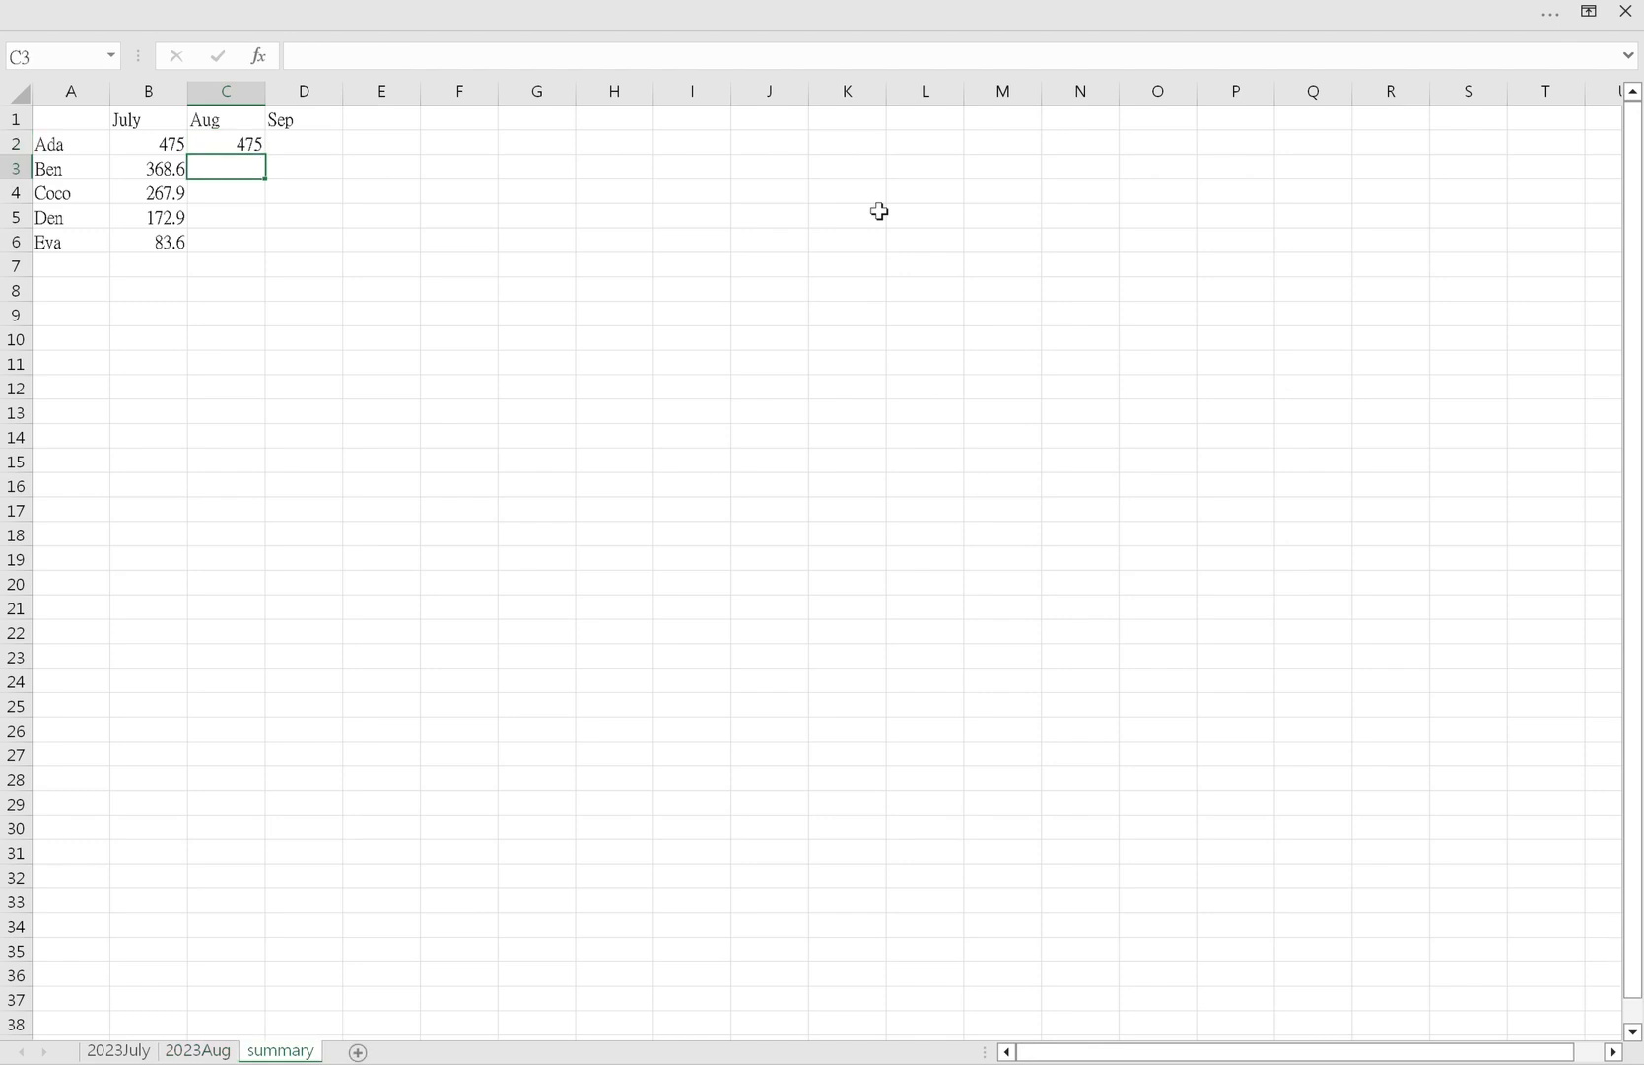
{"action": "left_click", "coordinate": [259, 153]}
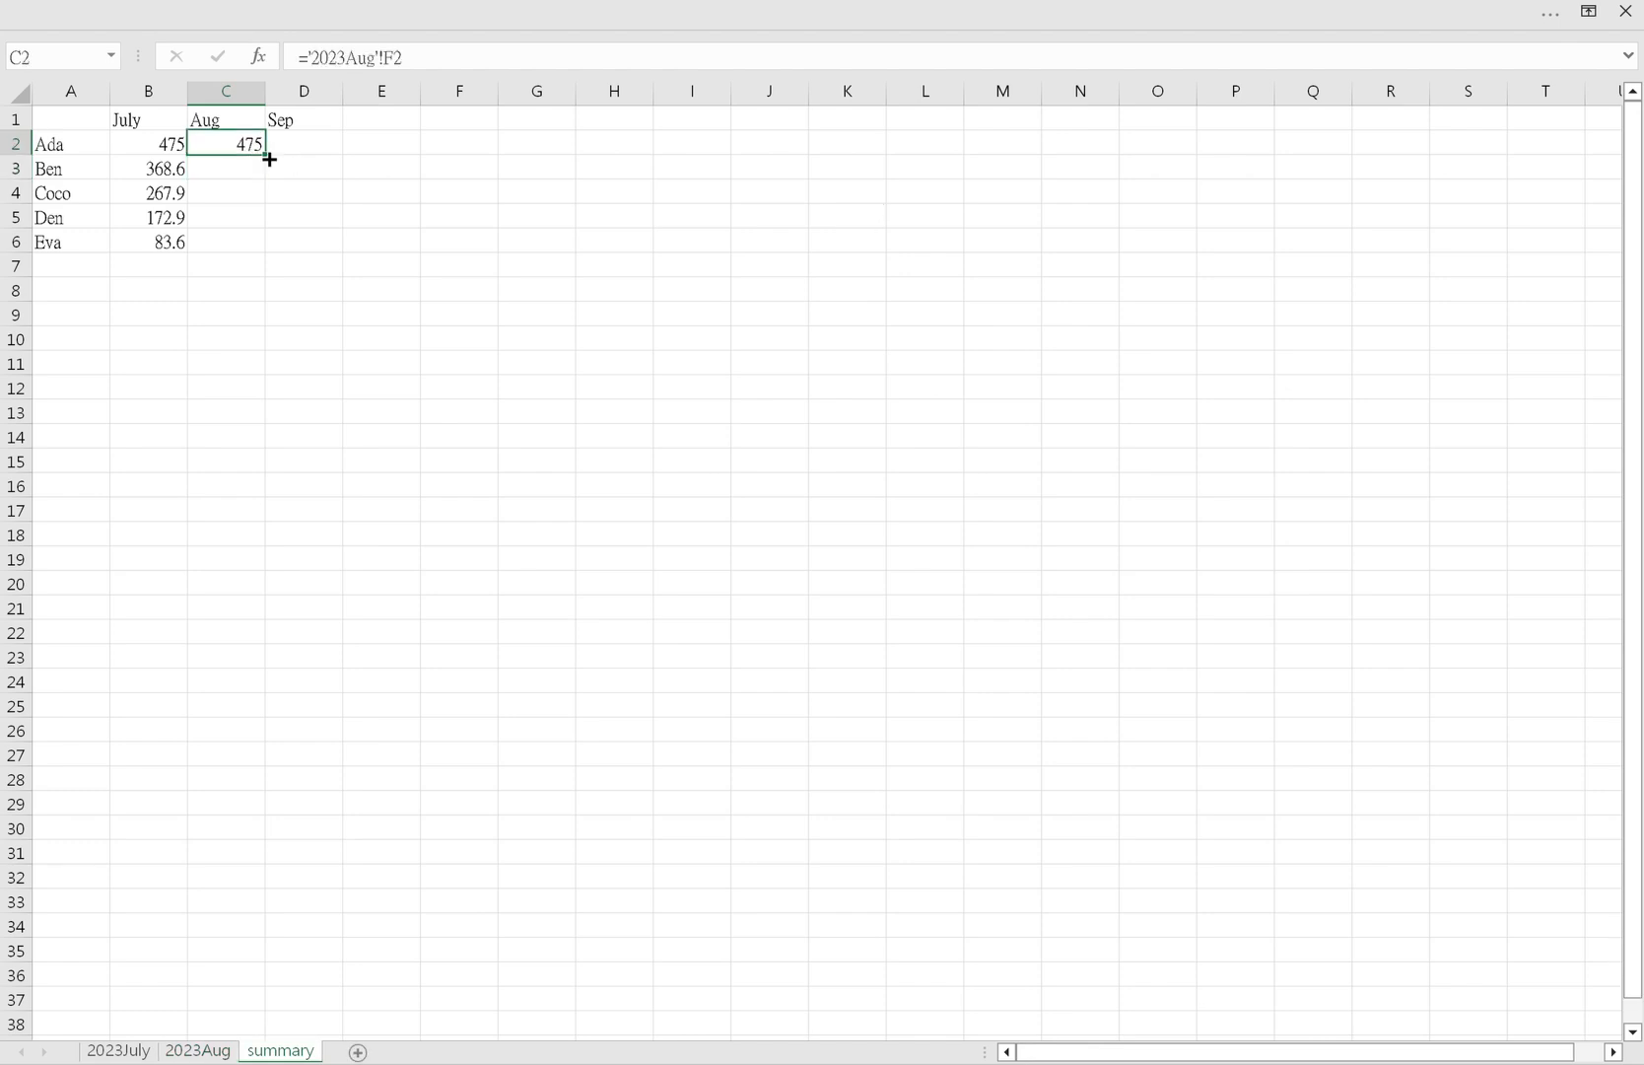
{"action": "double_click", "coordinate": [259, 152]}
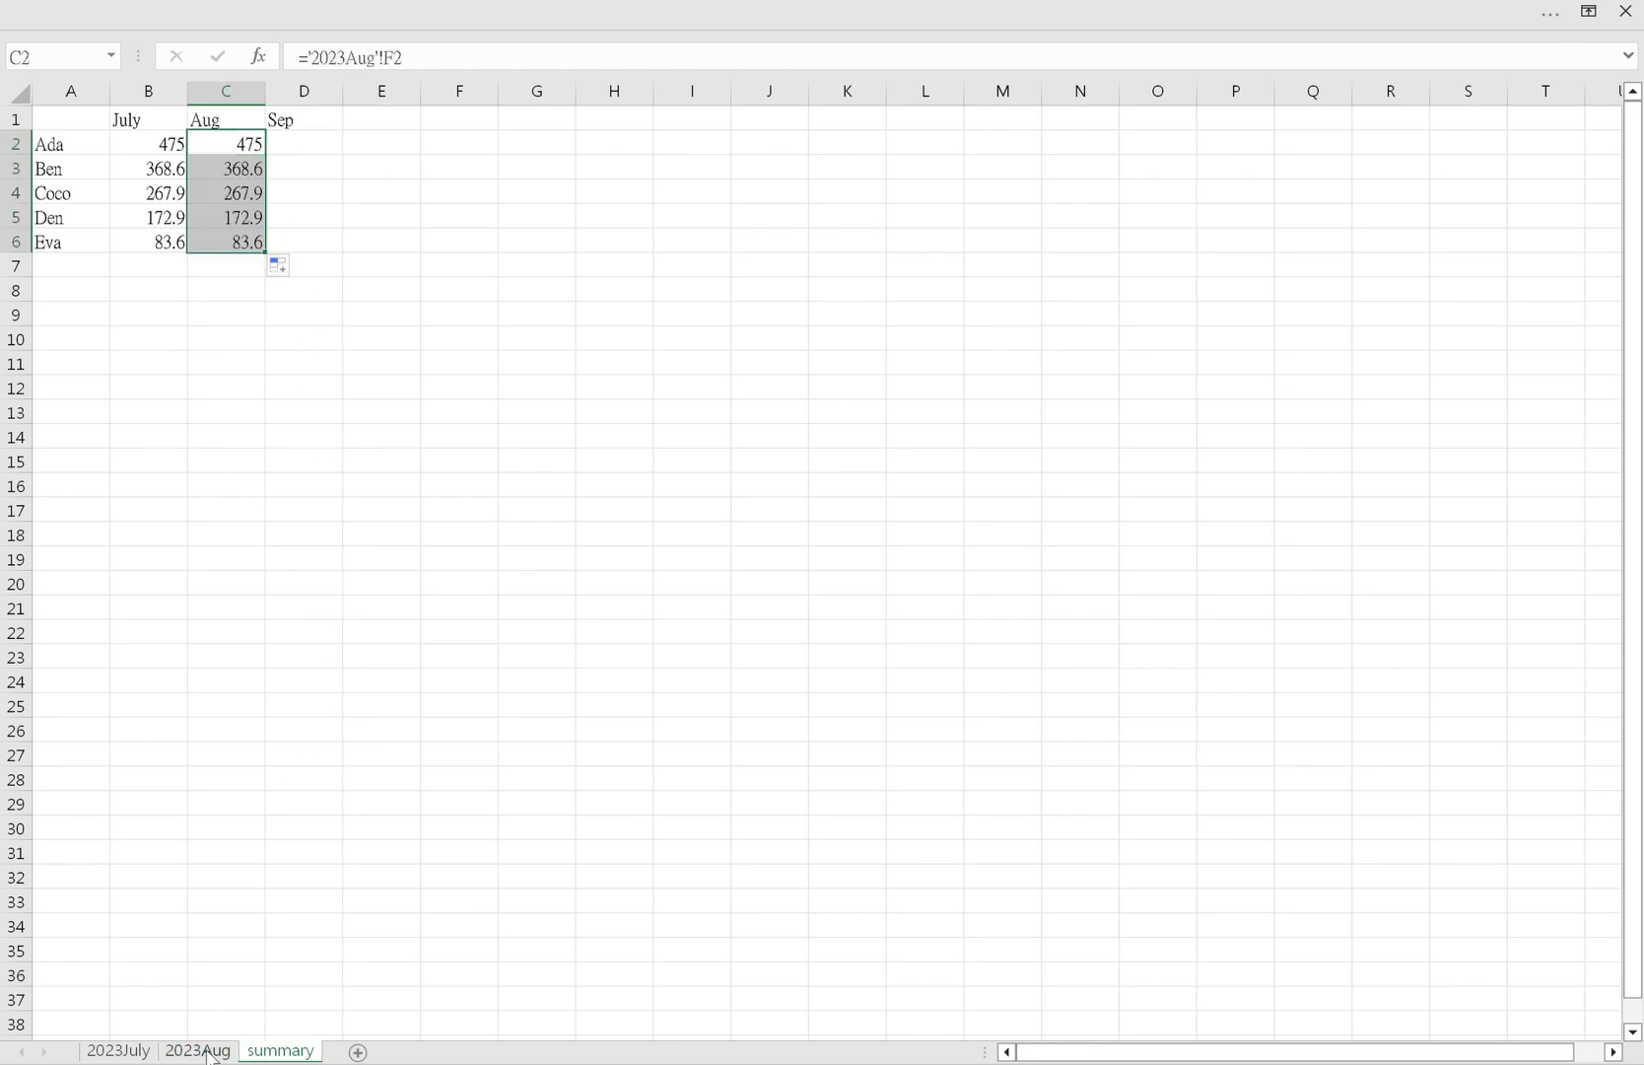
- On the 2023Aug sheet, set the hours of work in C2:C6 to 10, 8, 6, 4 and 2, and return to the summary sheet
{"action": "left_click", "coordinate": [209, 1050]}
{"action": "left_click", "coordinate": [441, 217]}
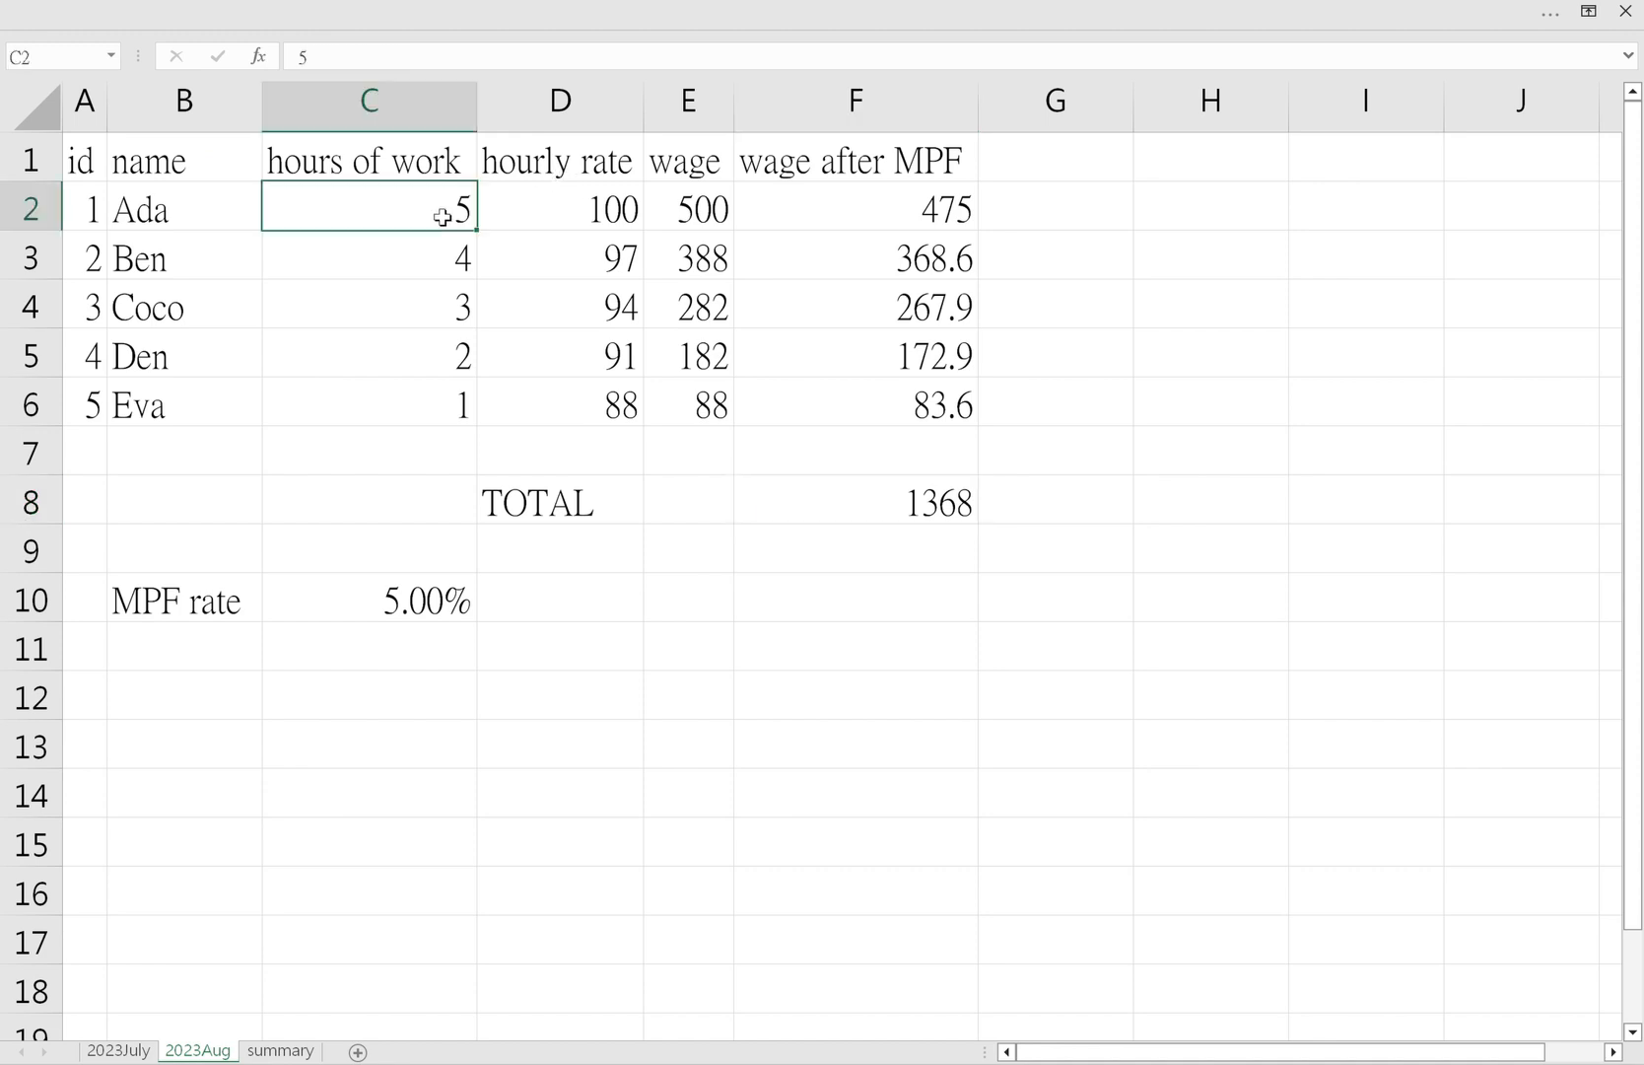
{"action": "type", "text": "10"}
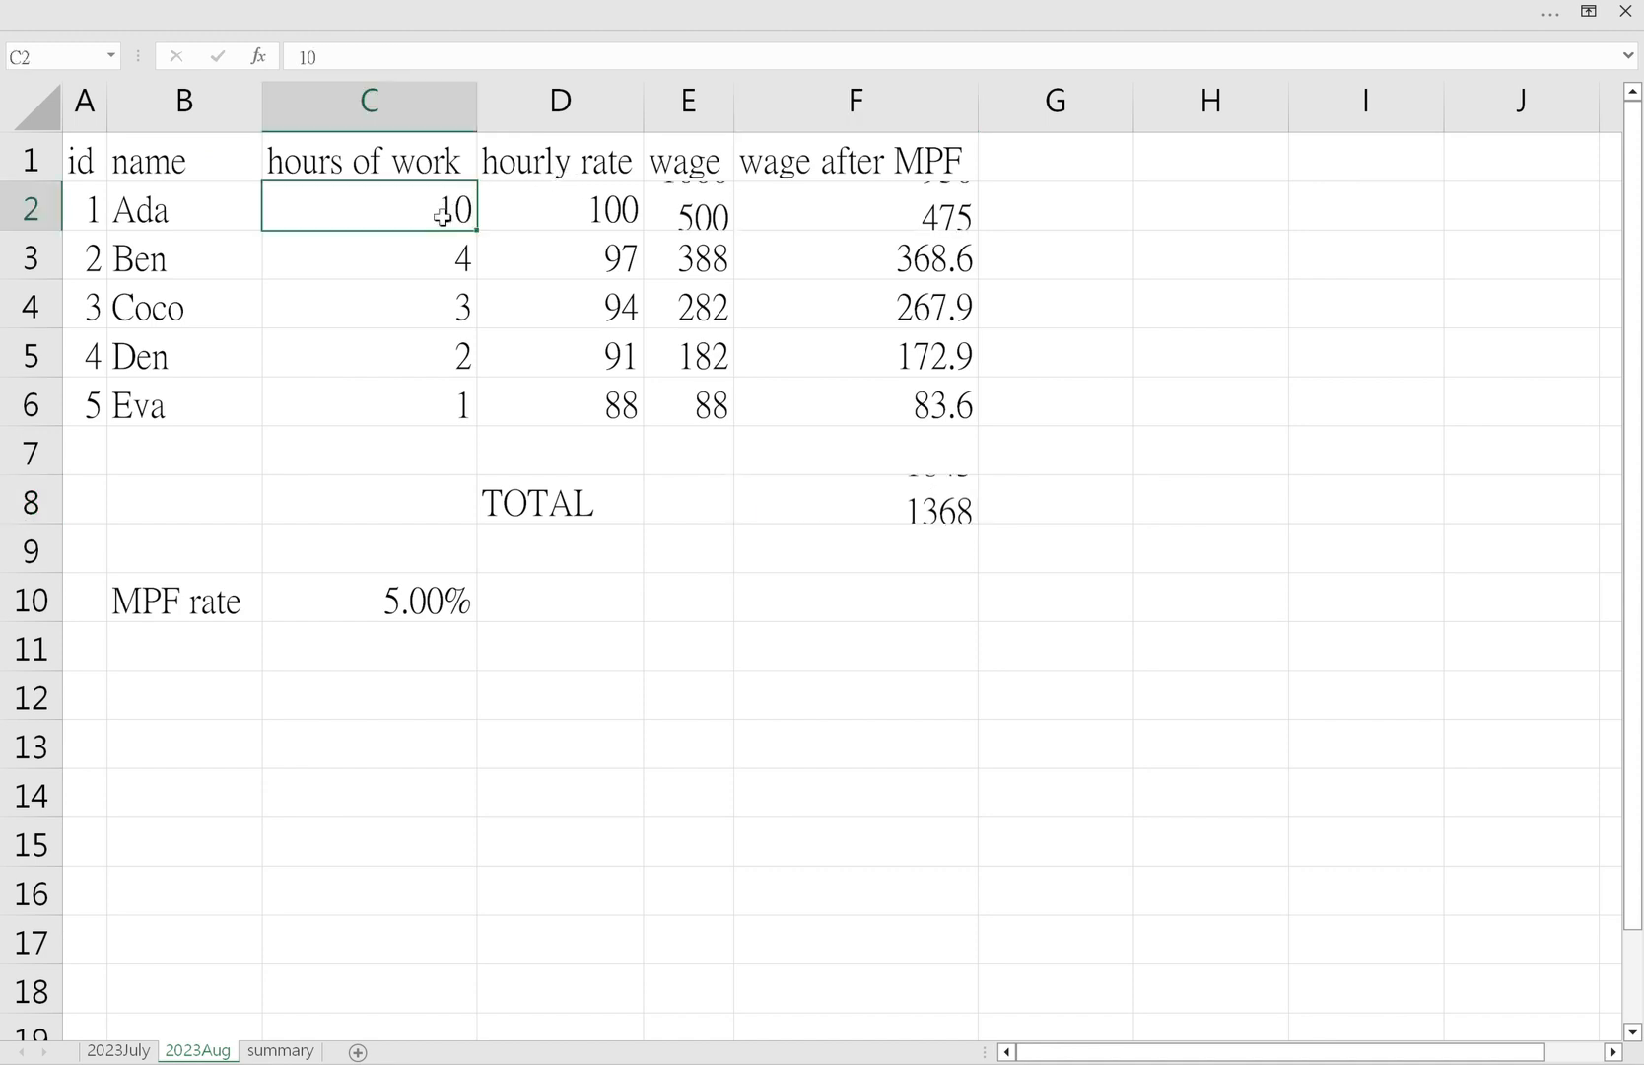
{"action": "key", "text": "Return"}
{"action": "type", "text": "8"}
{"action": "key", "text": "Return"}
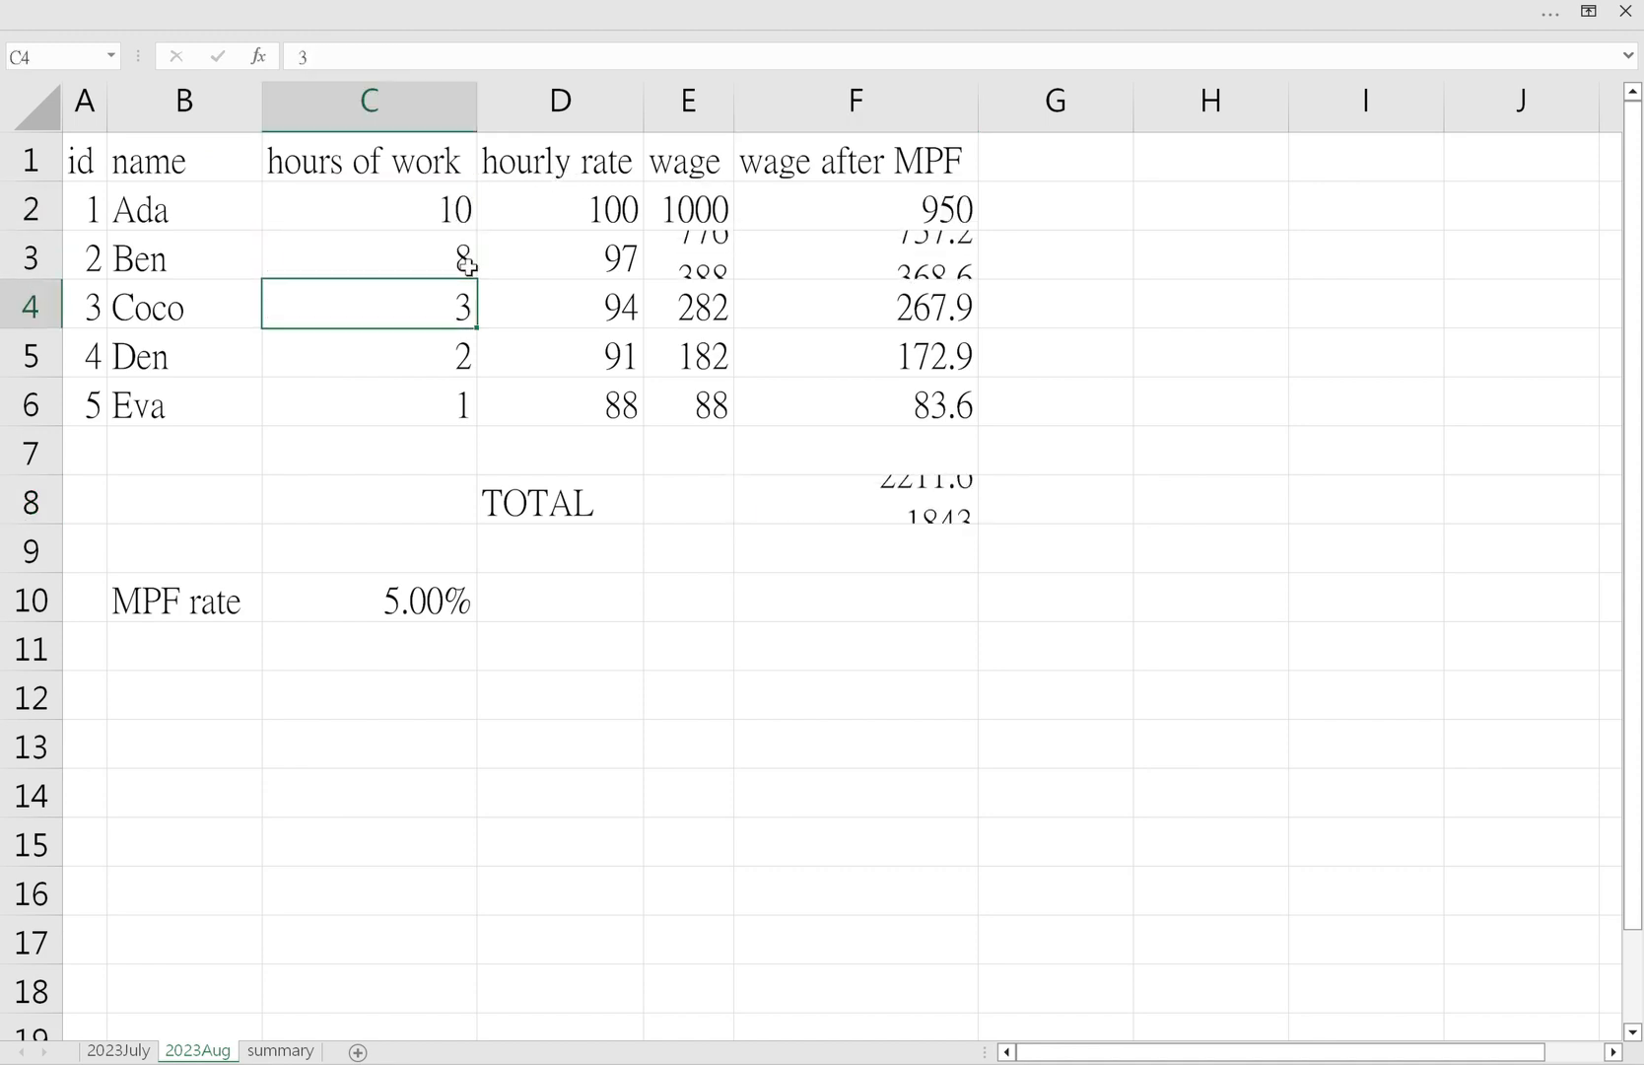
{"action": "left_click_drag", "start_coordinate": [477, 213], "coordinate": [448, 429]}
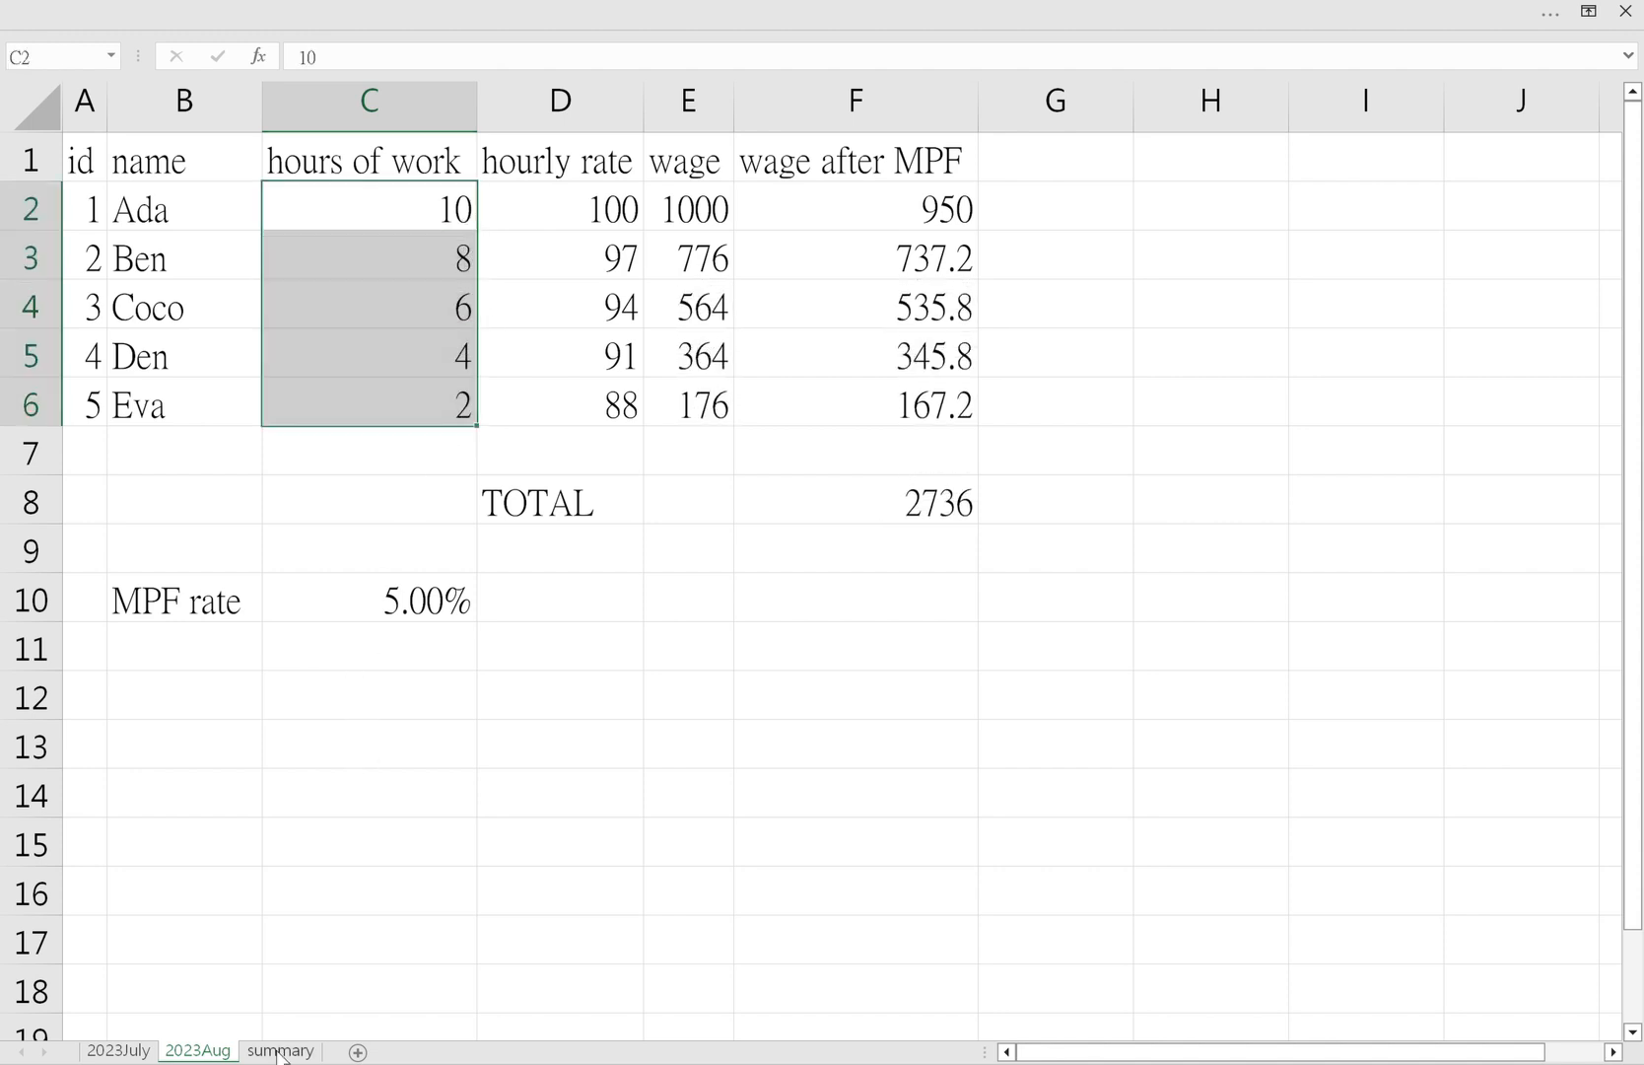
{"action": "left_click", "coordinate": [282, 1051]}
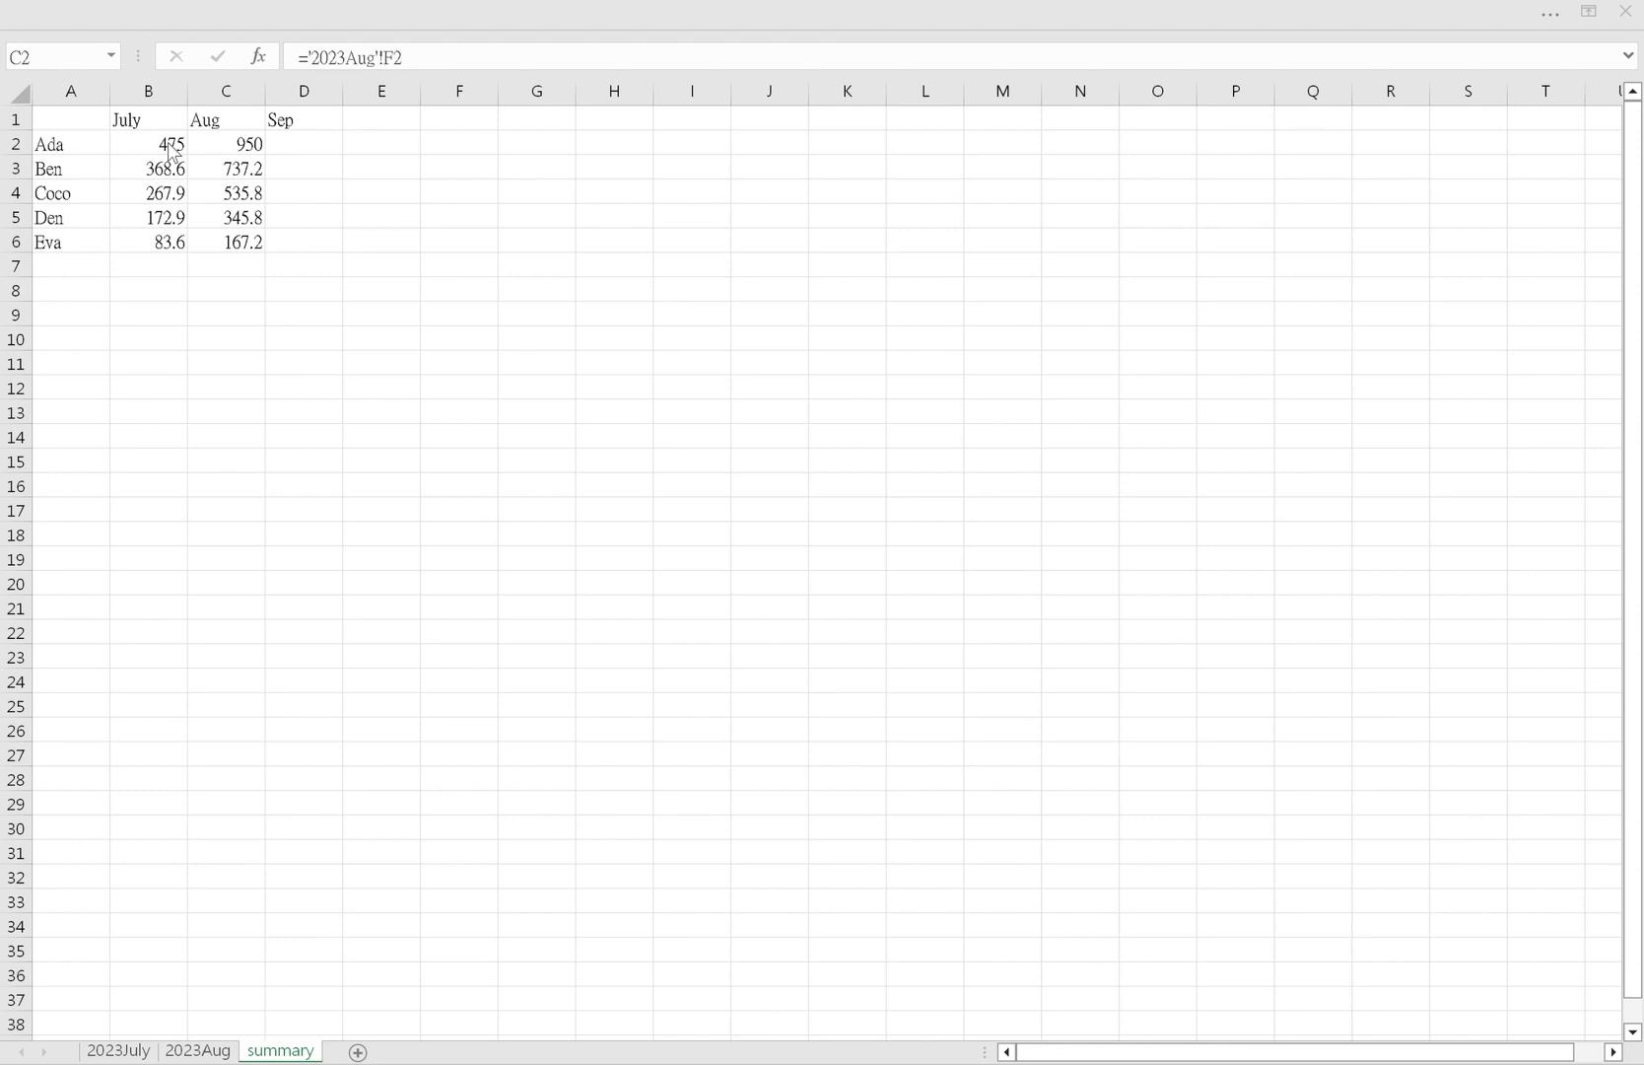